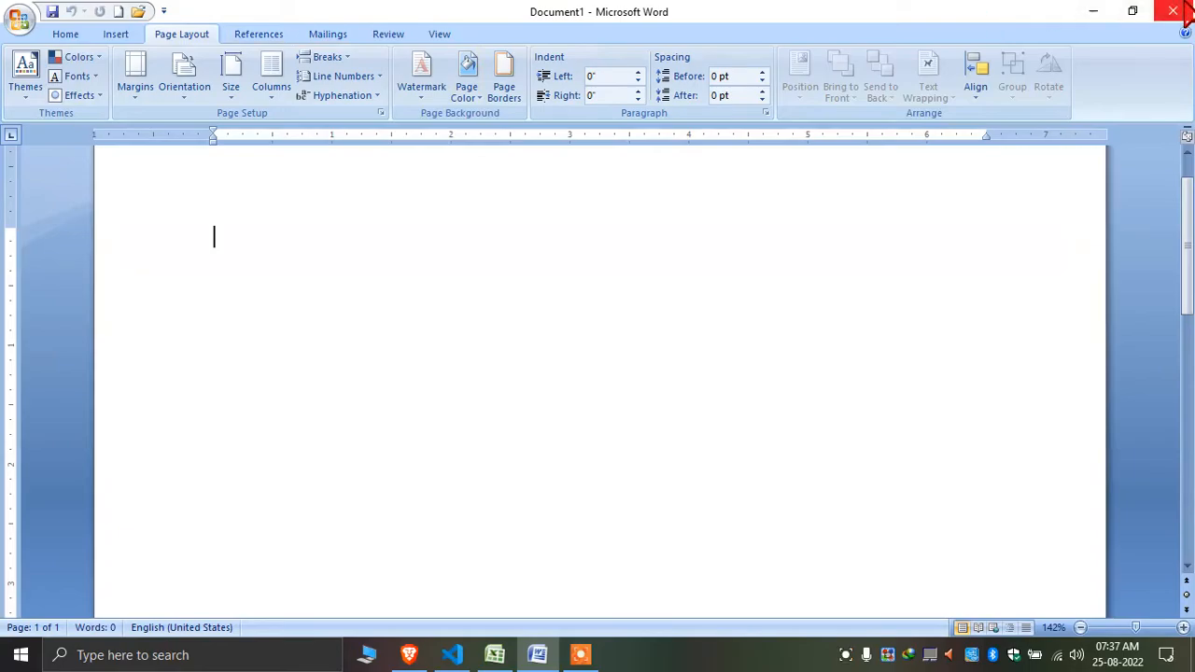
# - Close the open blank document and restart the word processor from the Run prompt with WINWORD
pyautogui.click(1174, 11)
pyautogui.press('super+r')
pyautogui.write('WINWORD')
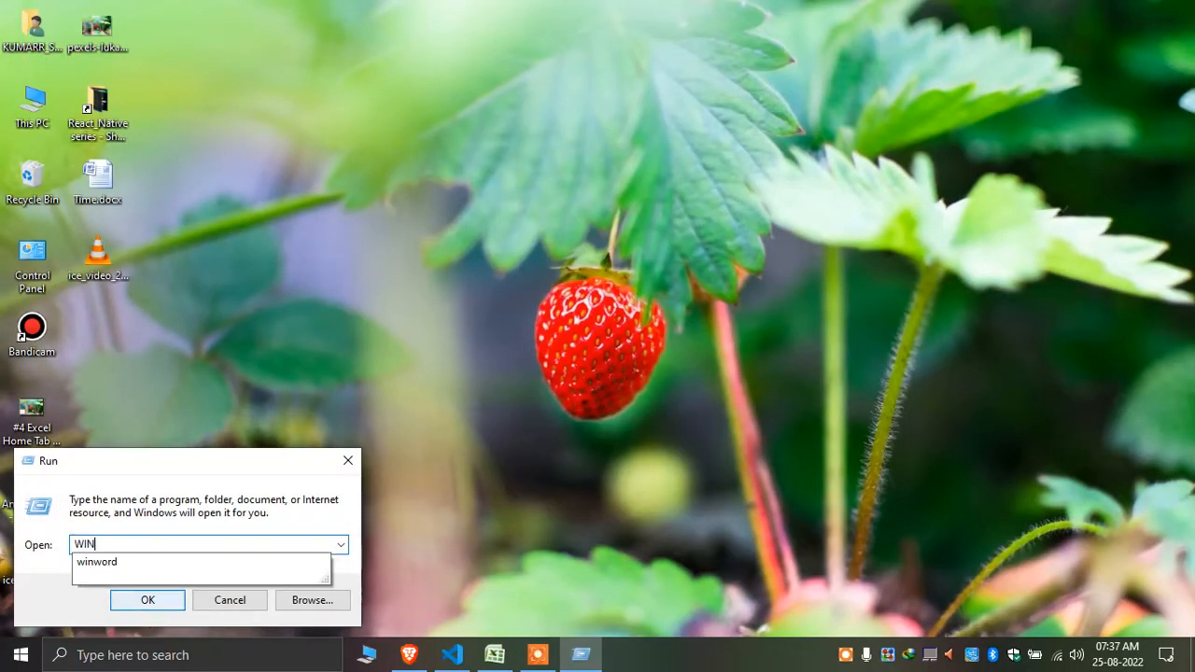
pyautogui.click(147, 601)
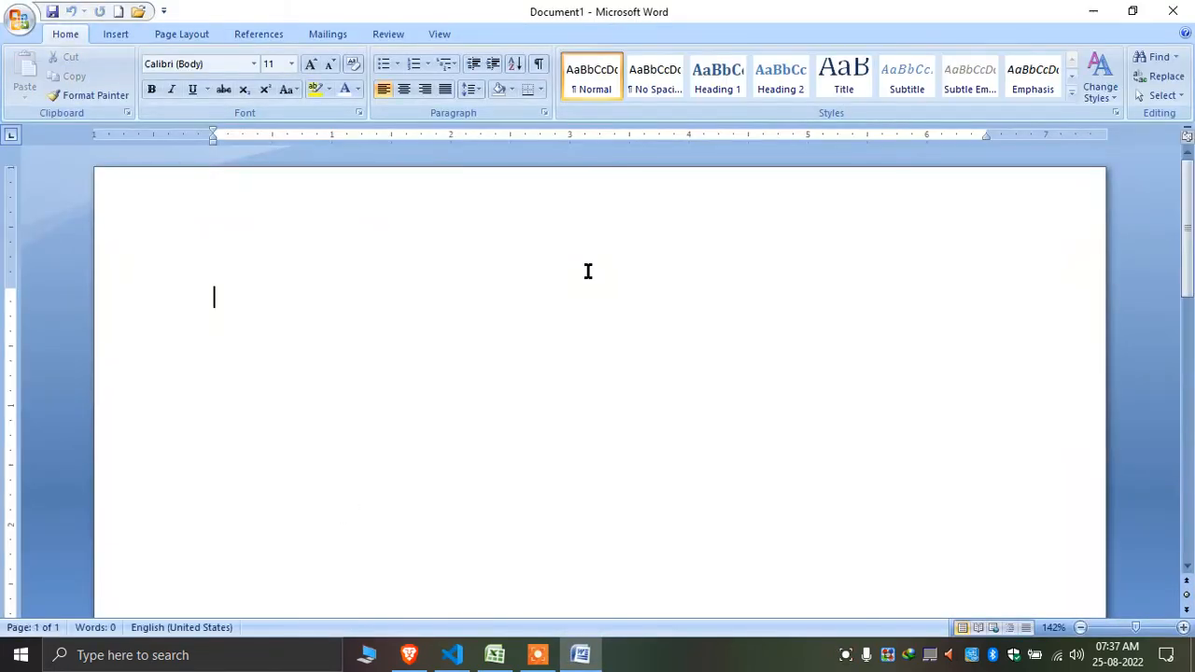
pyautogui.click(187, 39)
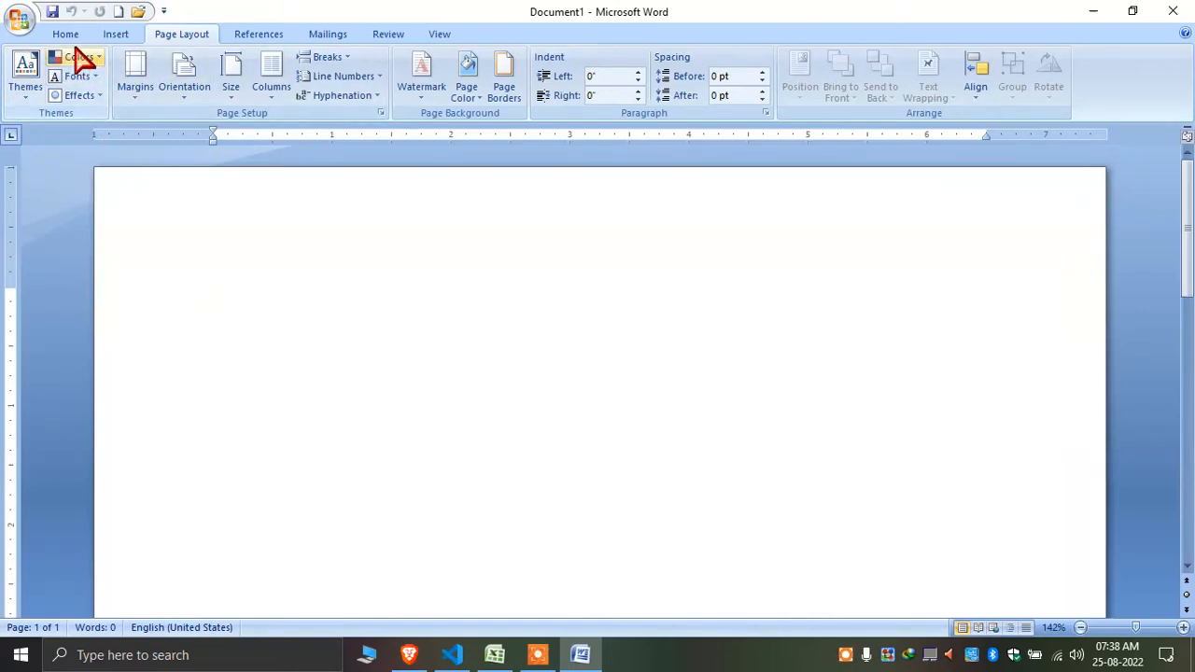
pyautogui.click(26, 89)
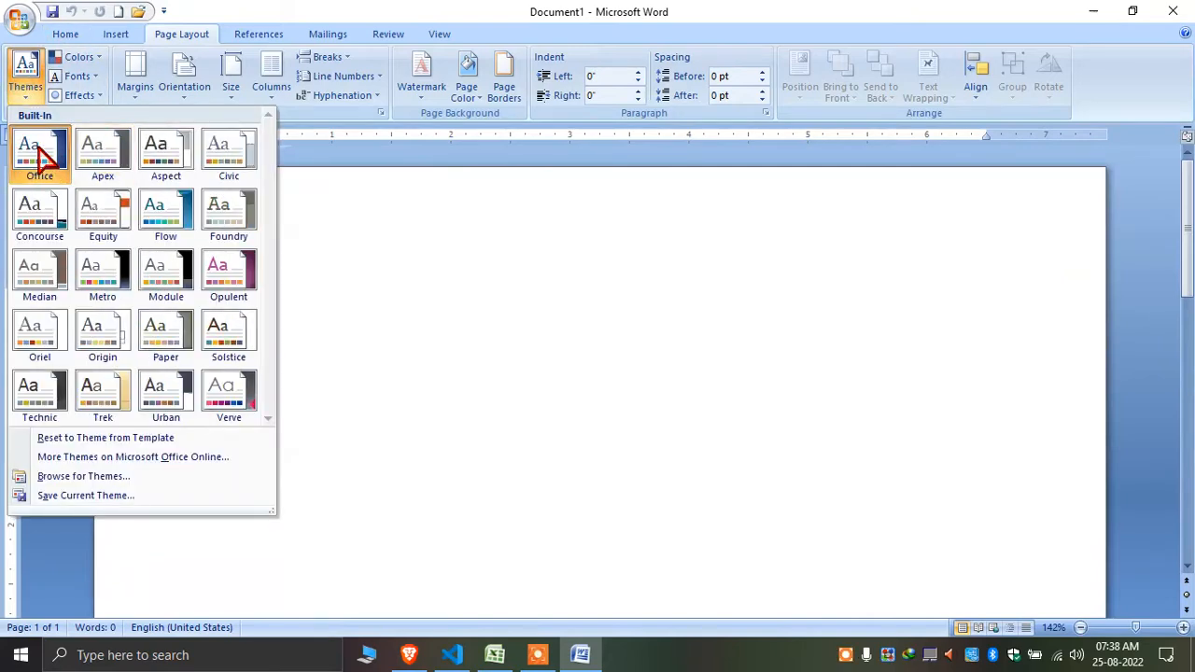
pyautogui.click(532, 329)
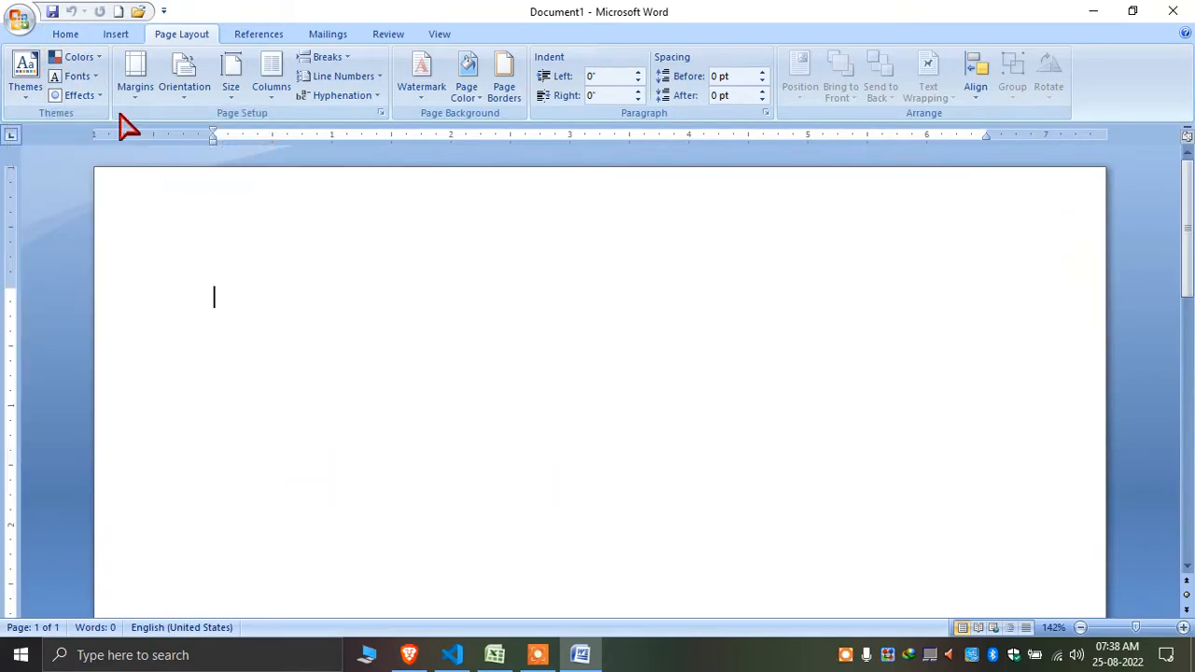
# - Write "This is heading" in the Heading 1 style and generate a sample paragraph under it with =rand(1)
pyautogui.click(67, 35)
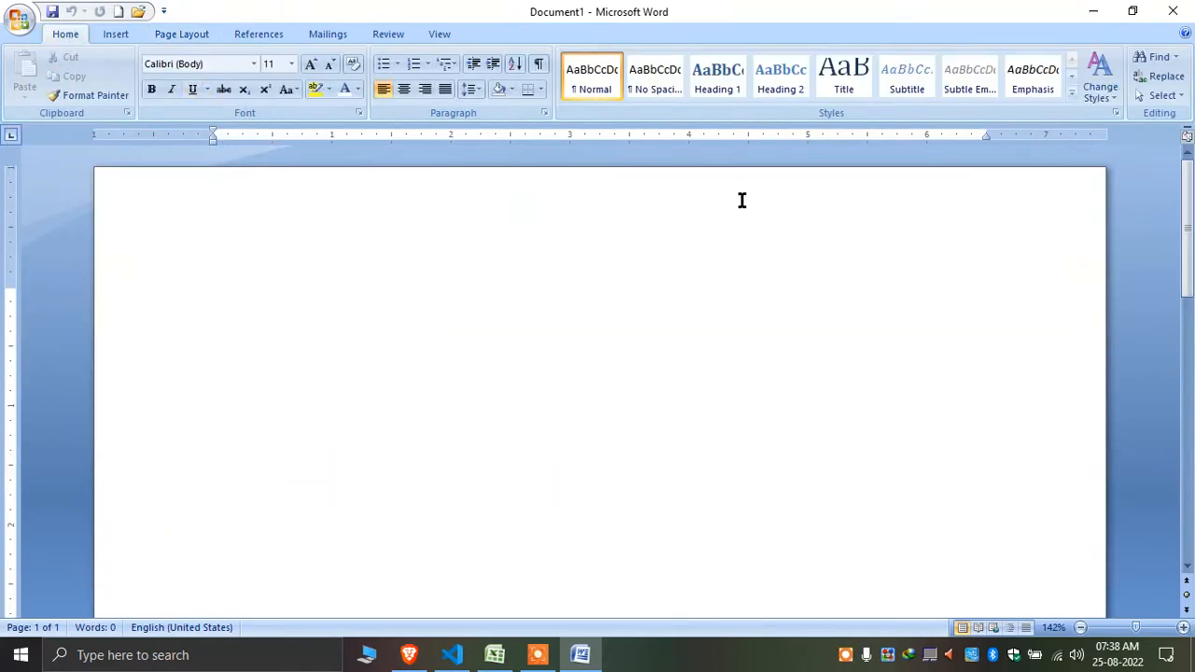
pyautogui.click(720, 82)
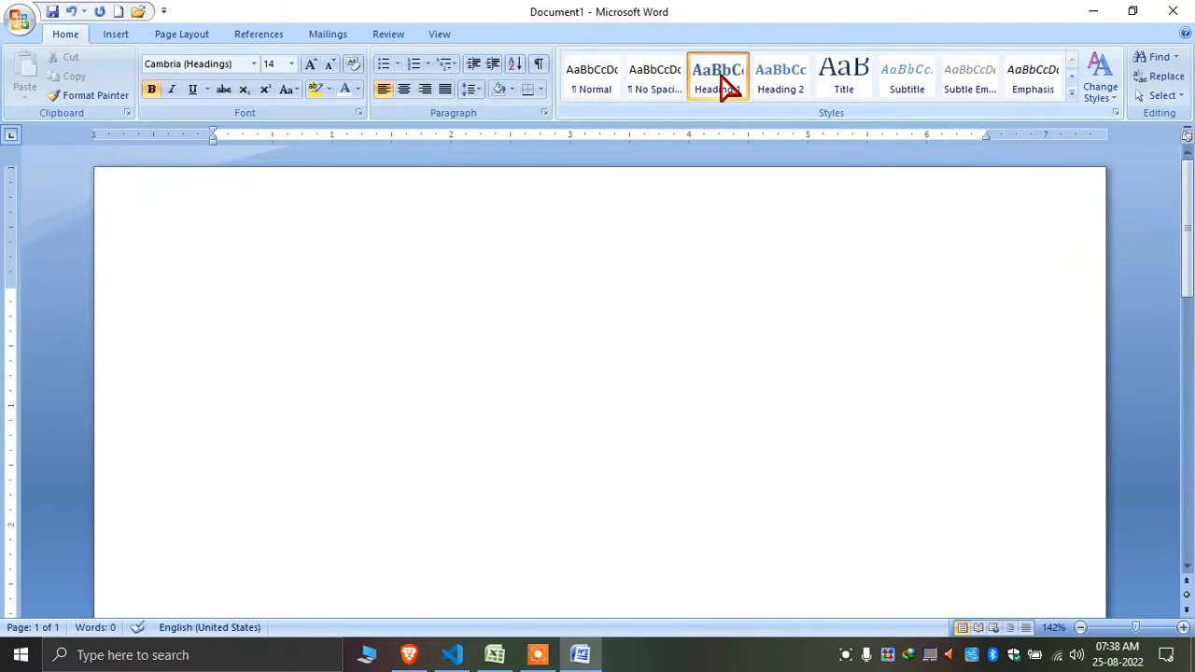
pyautogui.press('BackSpace')
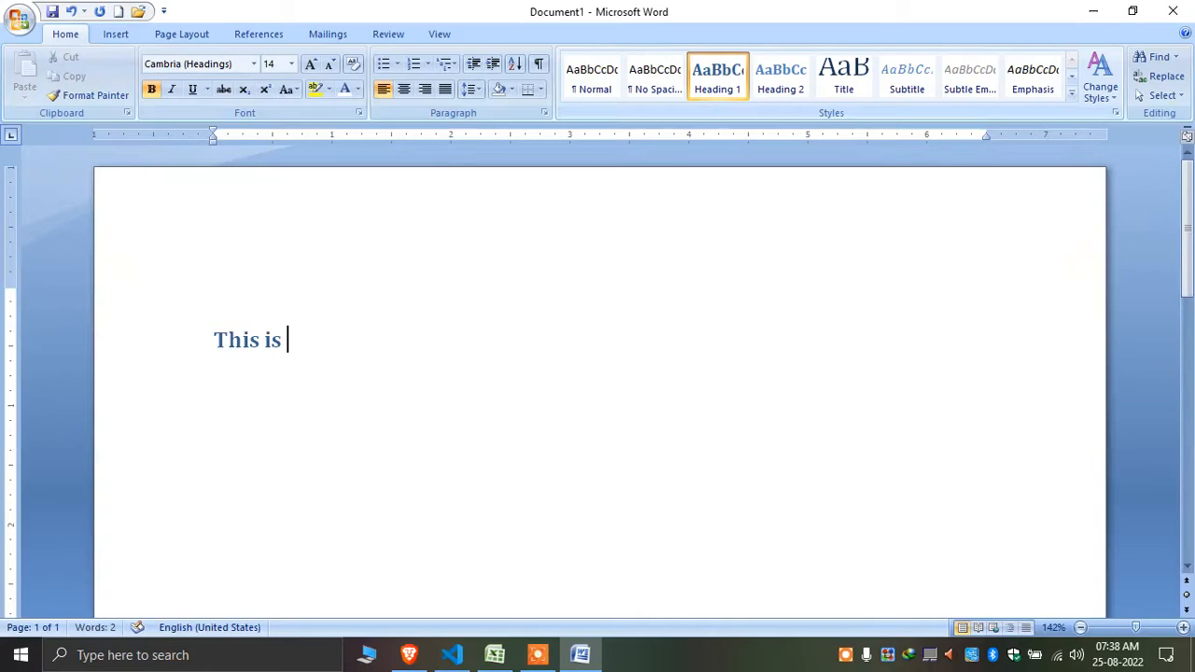
pyautogui.press('Return')
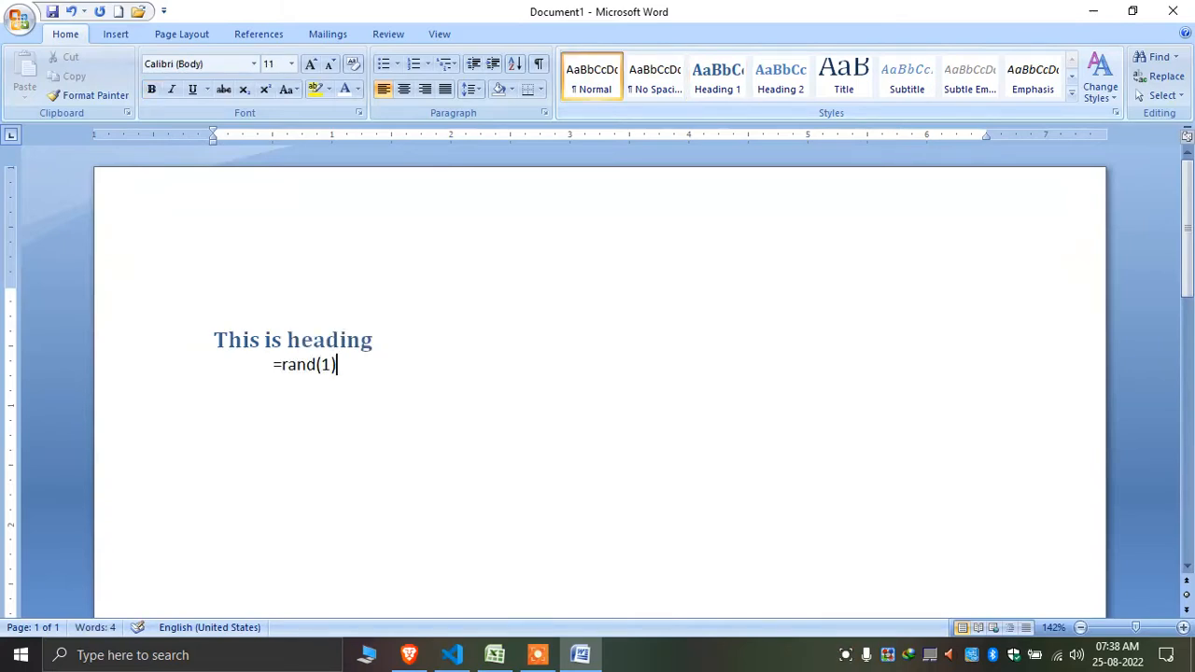
pyautogui.write('=rand(1)')
pyautogui.press('Return')
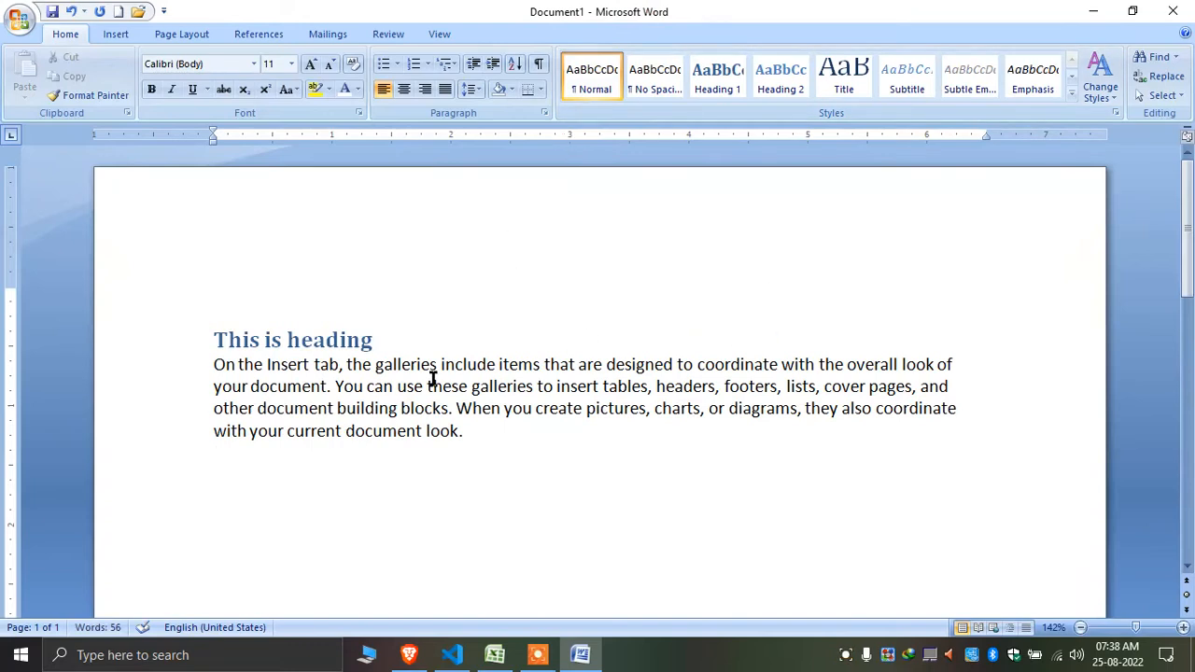
pyautogui.moveTo(346, 341); pyautogui.dragTo(195, 342)
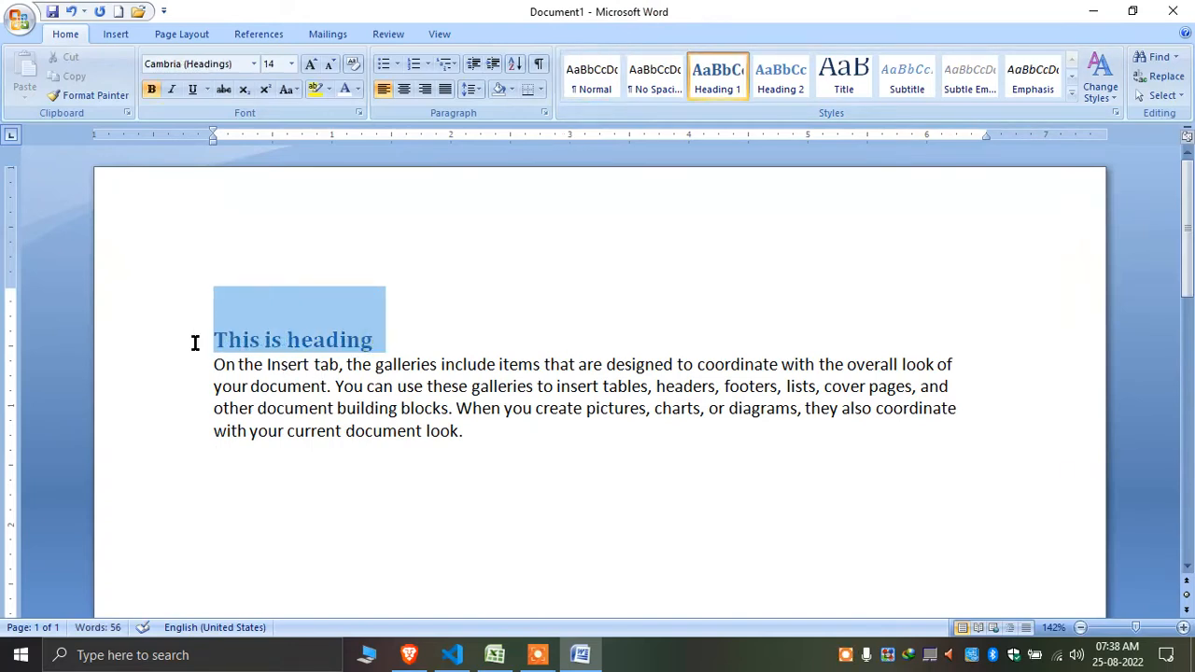
pyautogui.click(618, 414)
pyautogui.doubleClick(643, 365)
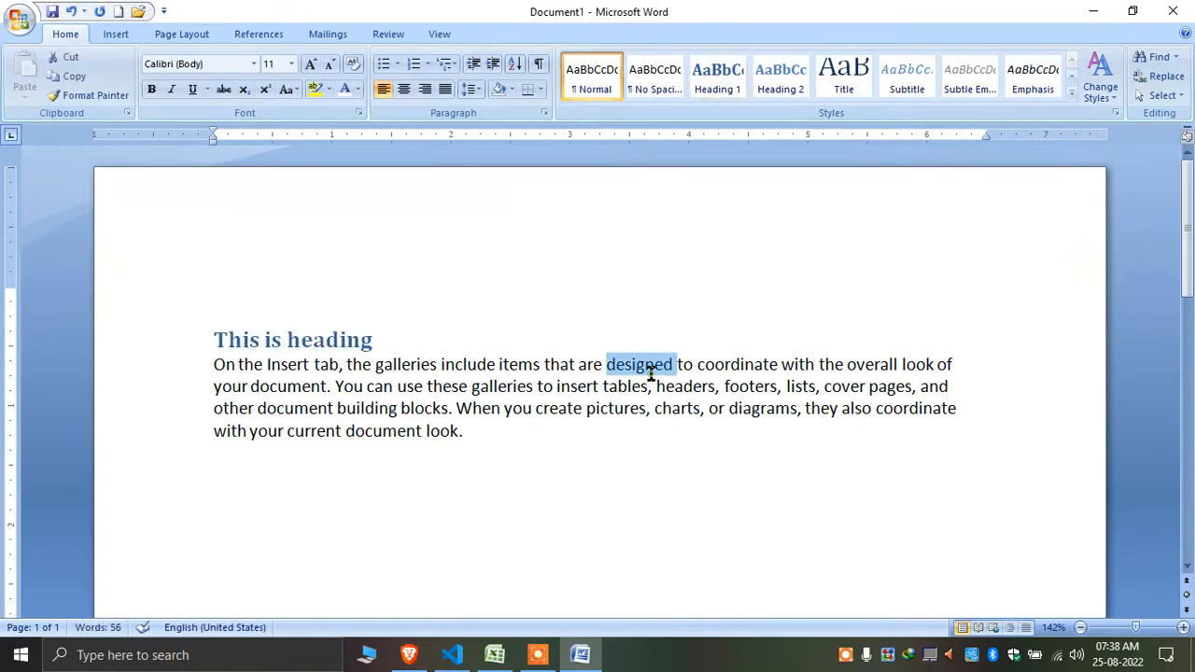
pyautogui.click(791, 366)
# - Hyperlink the words "designed to coordinate" in the paragraph to the existing file Invoice-1.pdf in Documents
pyautogui.moveTo(783, 364); pyautogui.dragTo(618, 364)
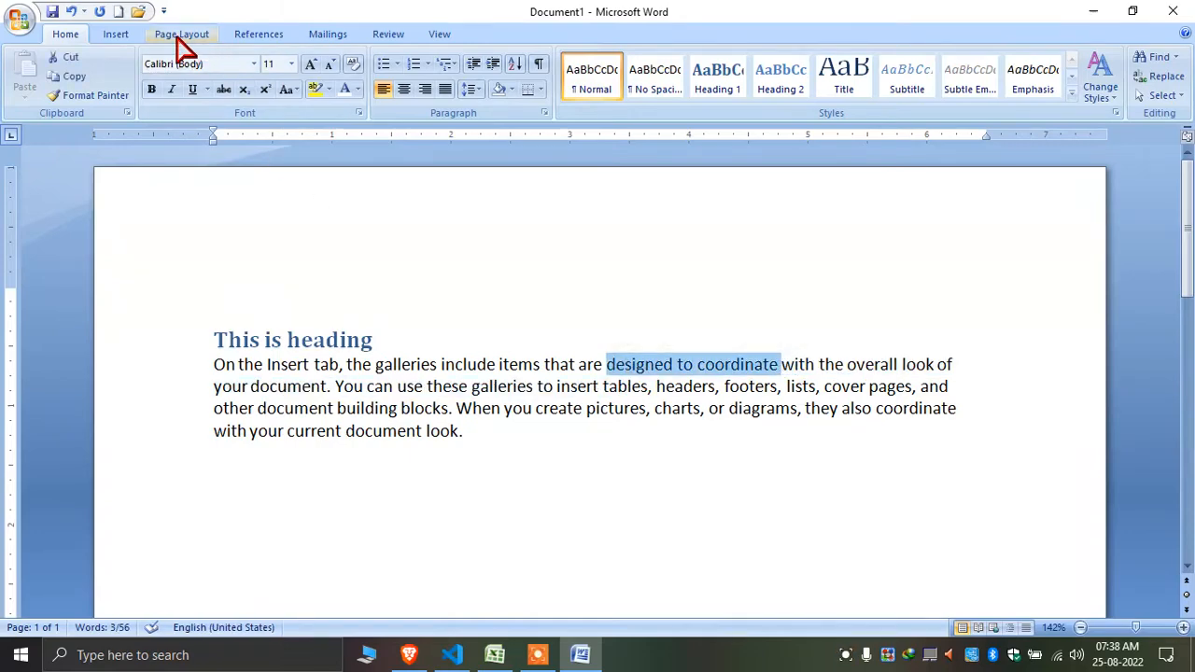
pyautogui.click(112, 33)
pyautogui.click(396, 80)
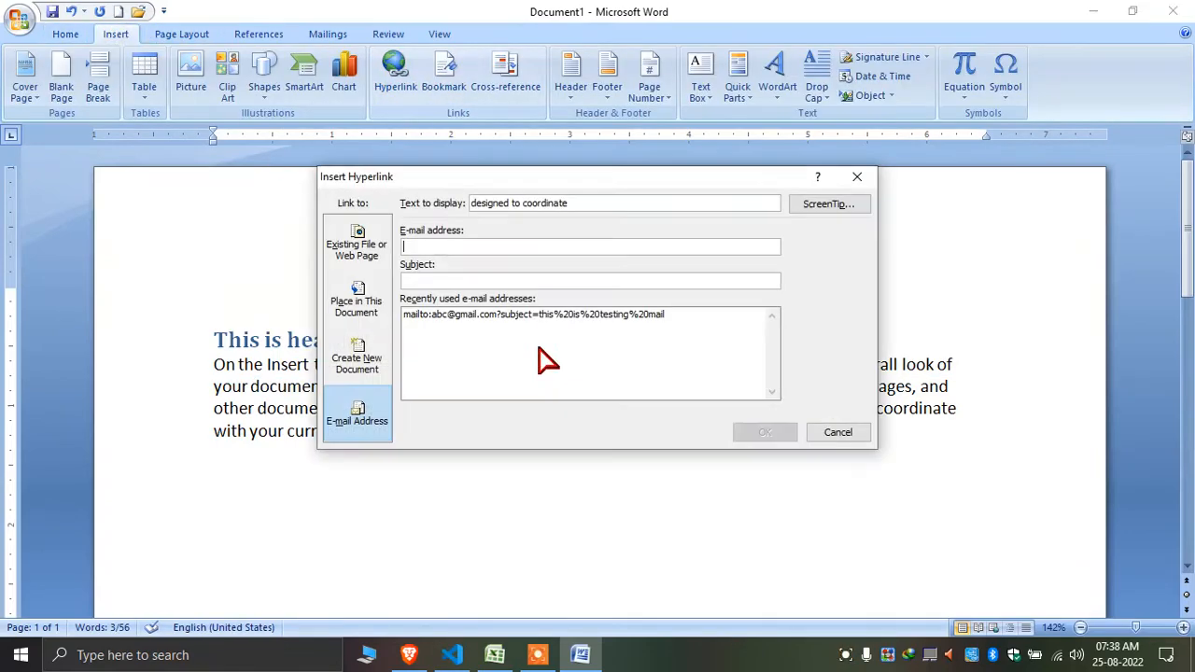
pyautogui.click(373, 240)
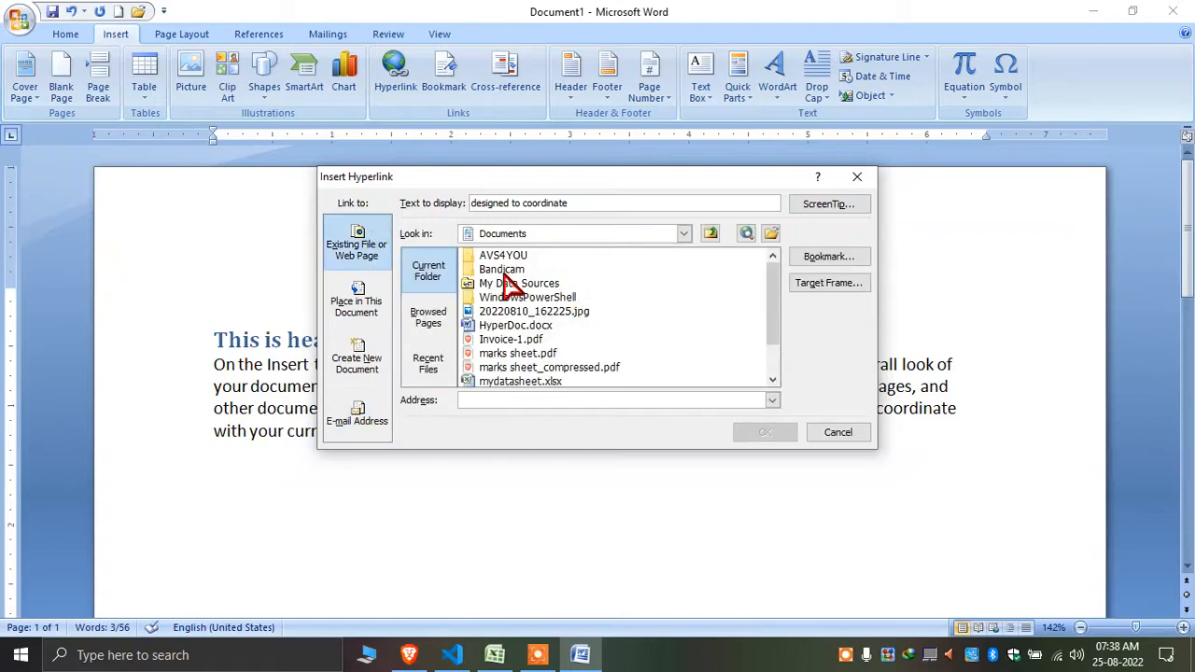
pyautogui.click(519, 341)
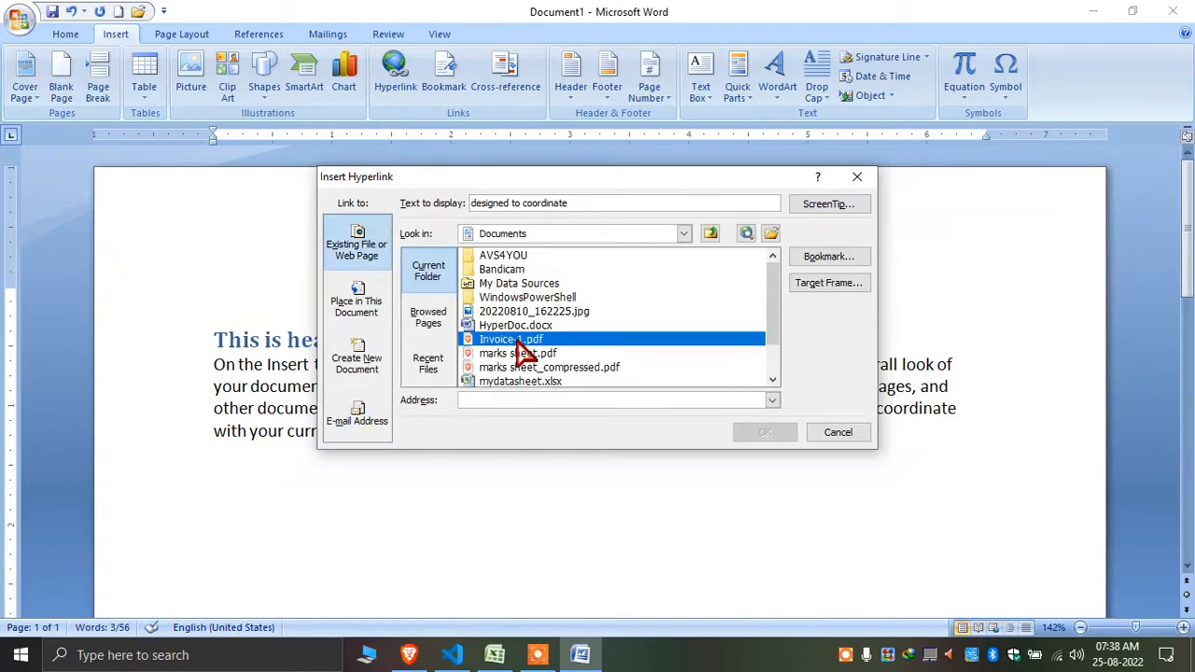
pyautogui.click(765, 433)
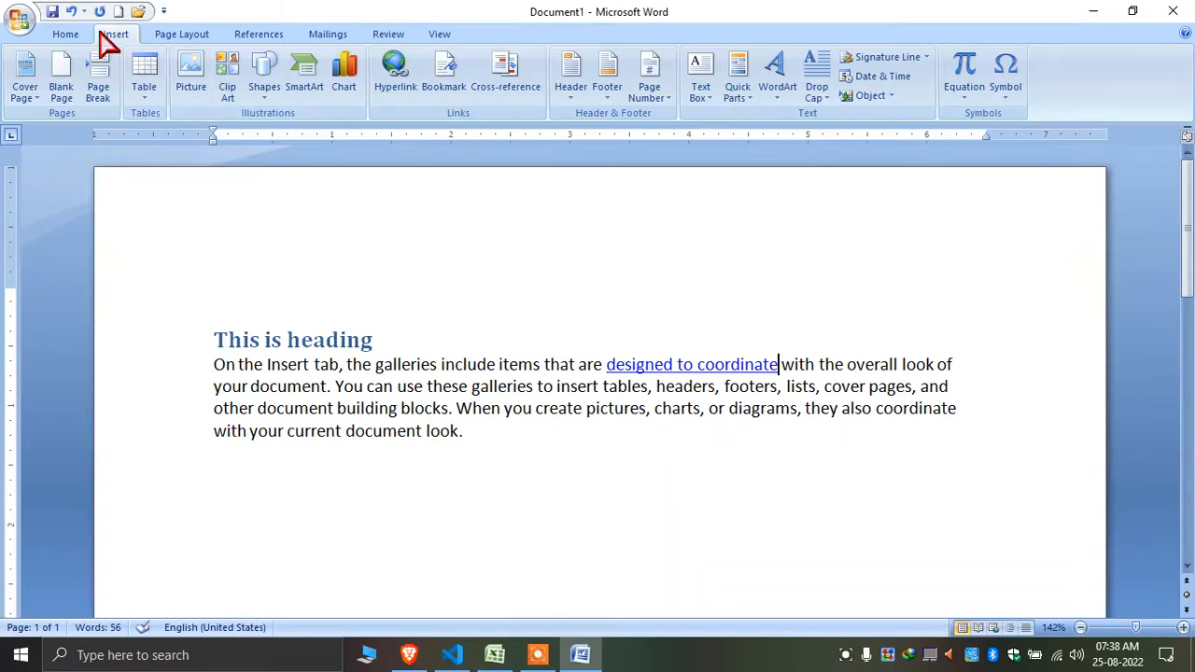
# - Place four equal rectangles of about 1.04" by 0.65" around the right end of the paragraph, one above, one overlapping and two below
pyautogui.click(264, 72)
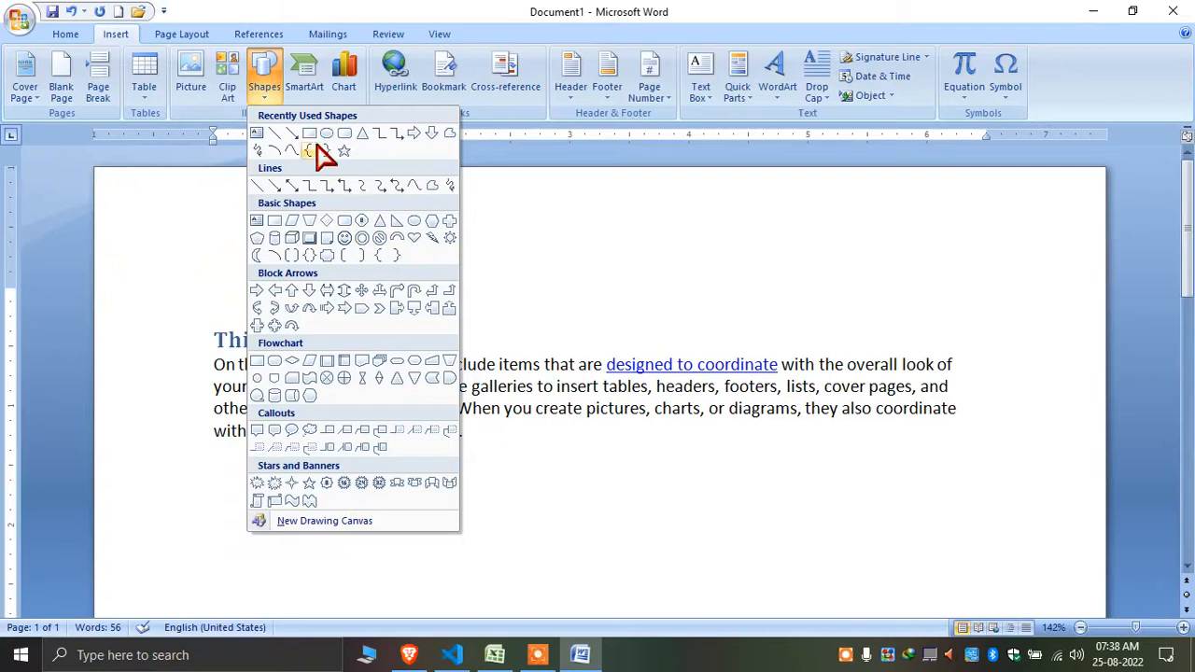
pyautogui.click(400, 184)
pyautogui.moveTo(842, 278)
pyautogui.mouseDown()
pyautogui.moveTo(867, 288)
pyautogui.moveTo(824, 269)
pyautogui.moveTo(888, 298)
pyautogui.moveTo(961, 414)
pyautogui.moveTo(971, 520)
pyautogui.moveTo(789, 523)
pyautogui.mouseUp()
# - Give the topmost rectangle the solid teal shape style and the one overlapping the paragraph the red diagonal gradient style
pyautogui.click(860, 289)
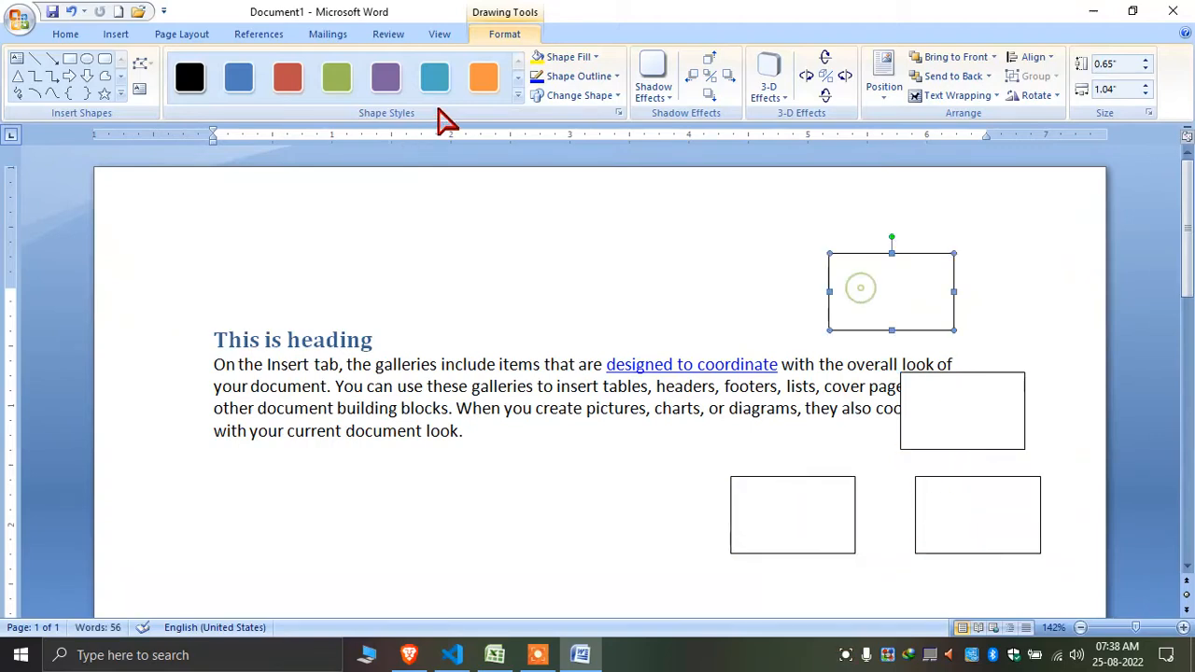
pyautogui.click(434, 76)
pyautogui.click(913, 406)
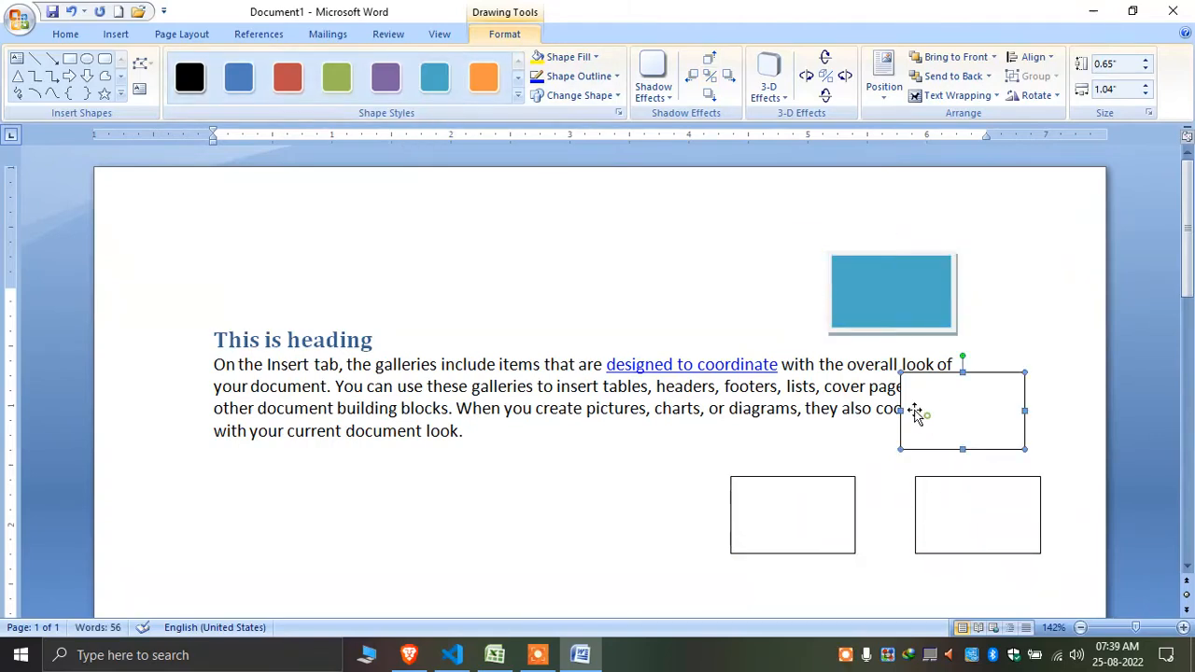
pyautogui.click(518, 96)
pyautogui.click(308, 331)
# - Give the lower-right rectangle the purple double-outline style and the lower-left rectangle the black-to-white gradient style
pyautogui.click(963, 535)
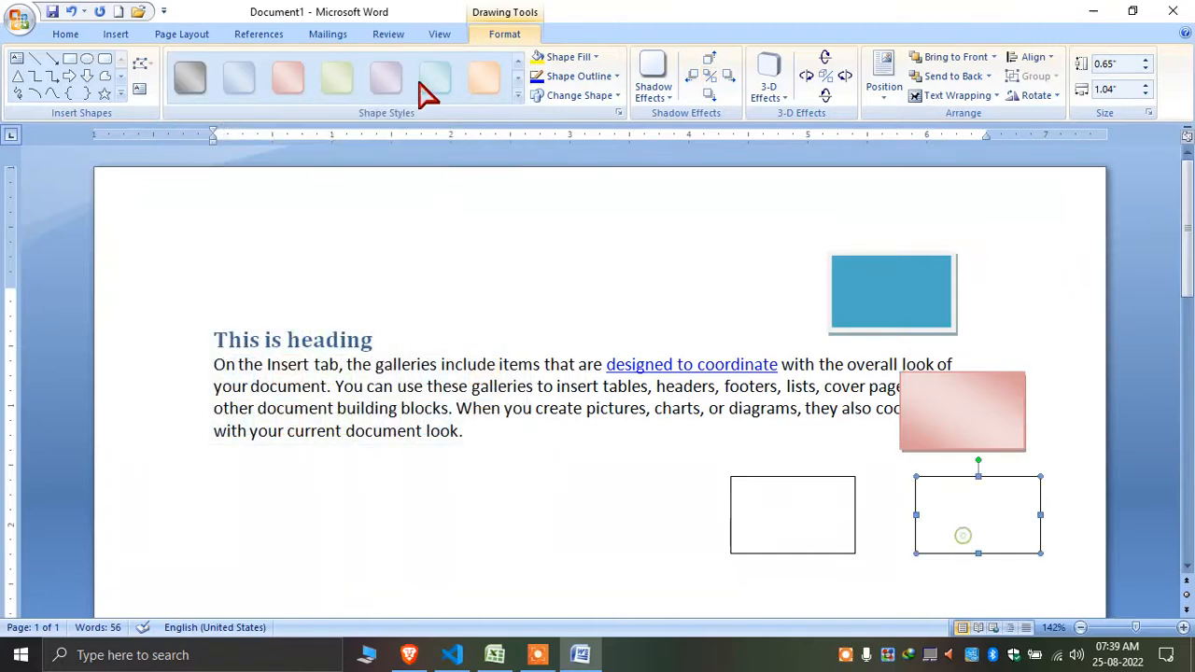
pyautogui.click(518, 95)
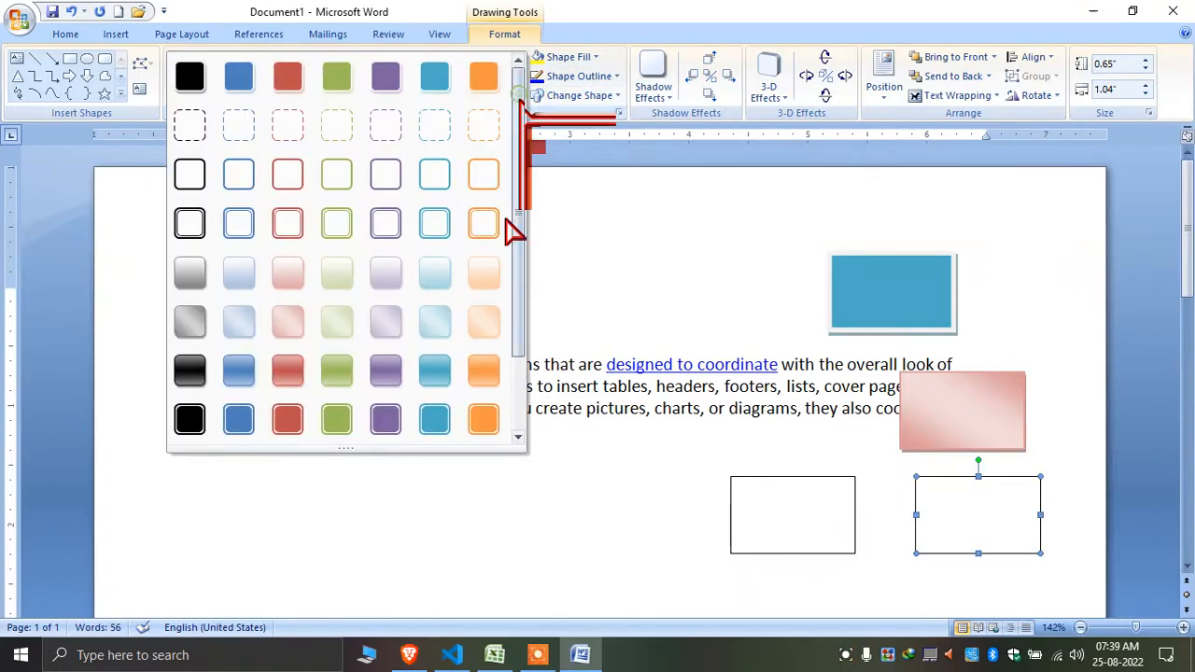
pyautogui.click(408, 224)
pyautogui.click(824, 495)
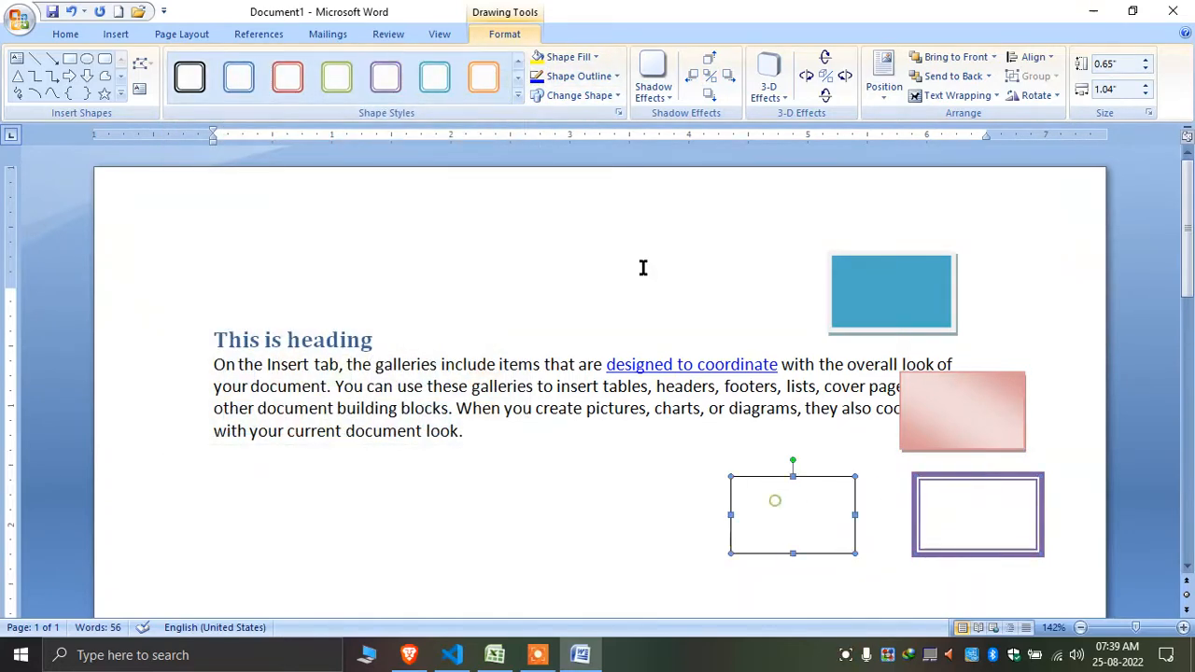
pyautogui.click(518, 96)
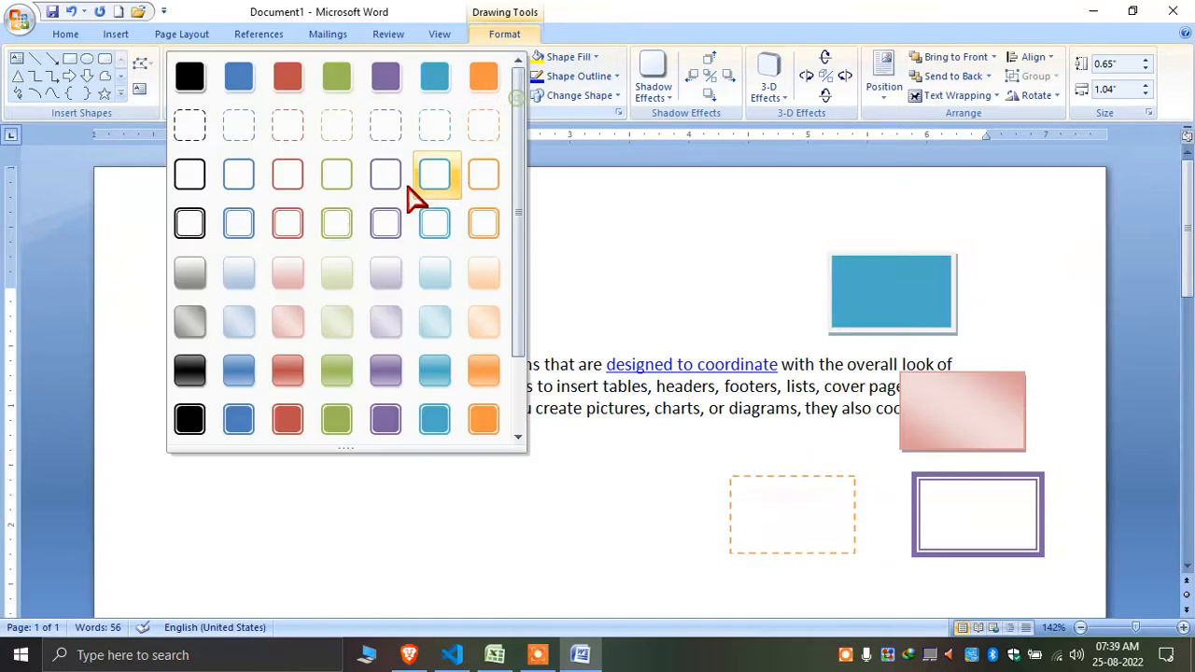
pyautogui.click(191, 280)
pyautogui.click(381, 466)
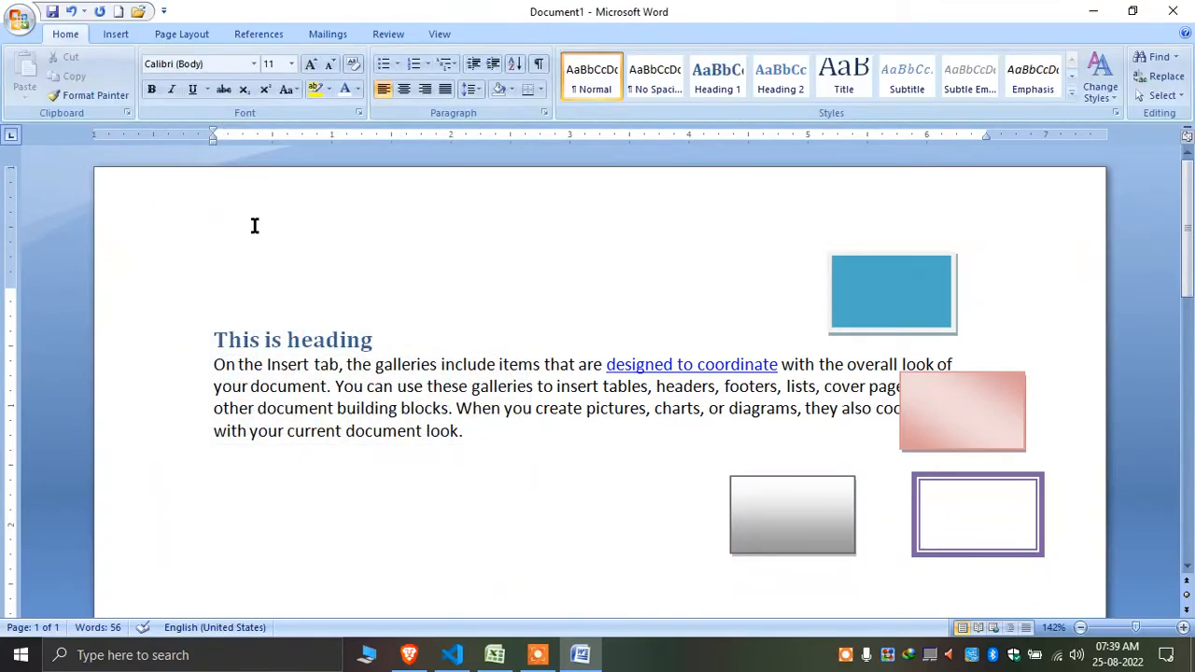
# - Apply the built-in Equity theme to the document
pyautogui.click(205, 35)
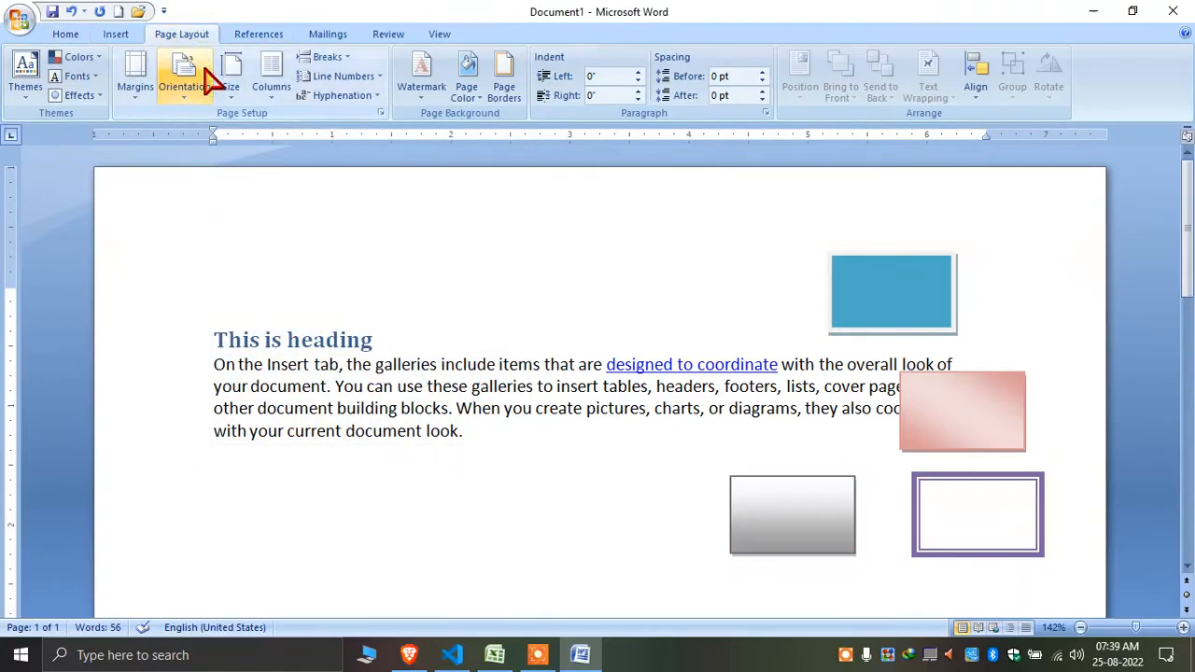
pyautogui.click(26, 88)
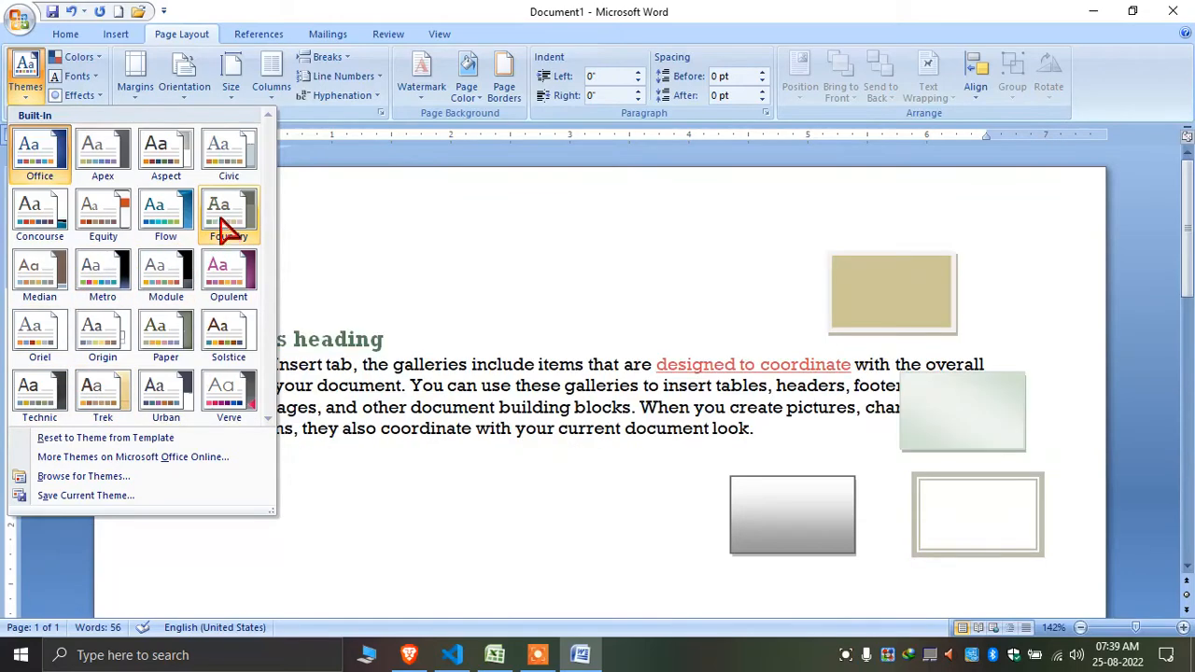
pyautogui.click(101, 224)
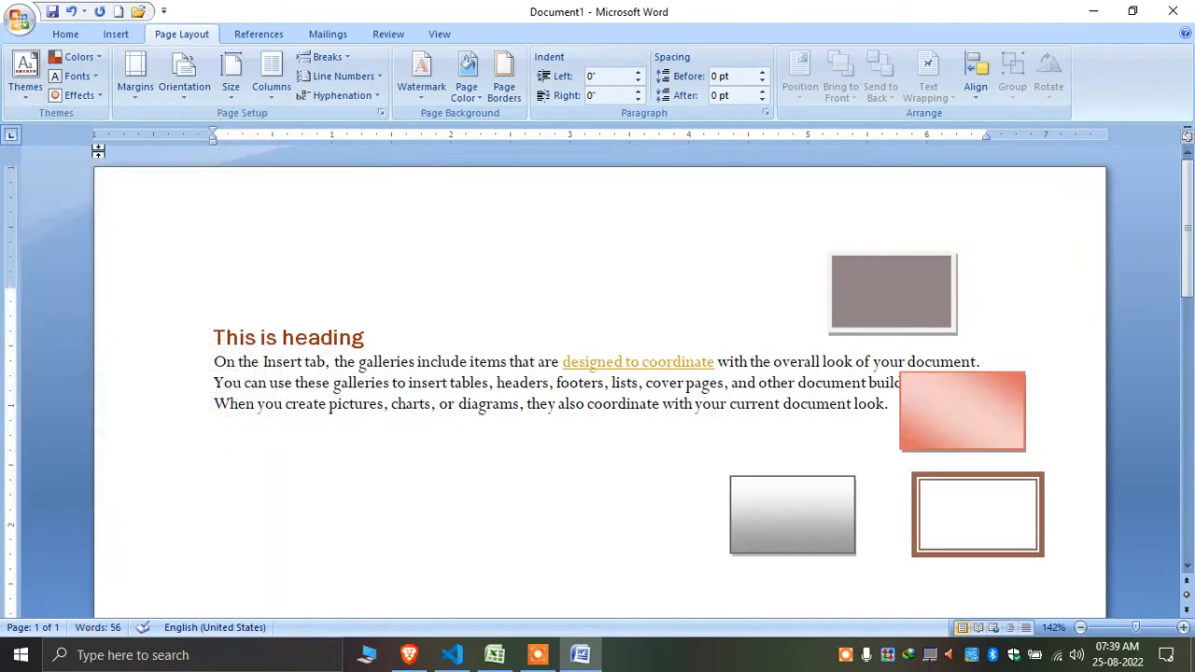
# - Start a new theme color set with Text/Background - Dark 1 in standard dark red and Text/Background - Light 1 in light blue
pyautogui.click(79, 57)
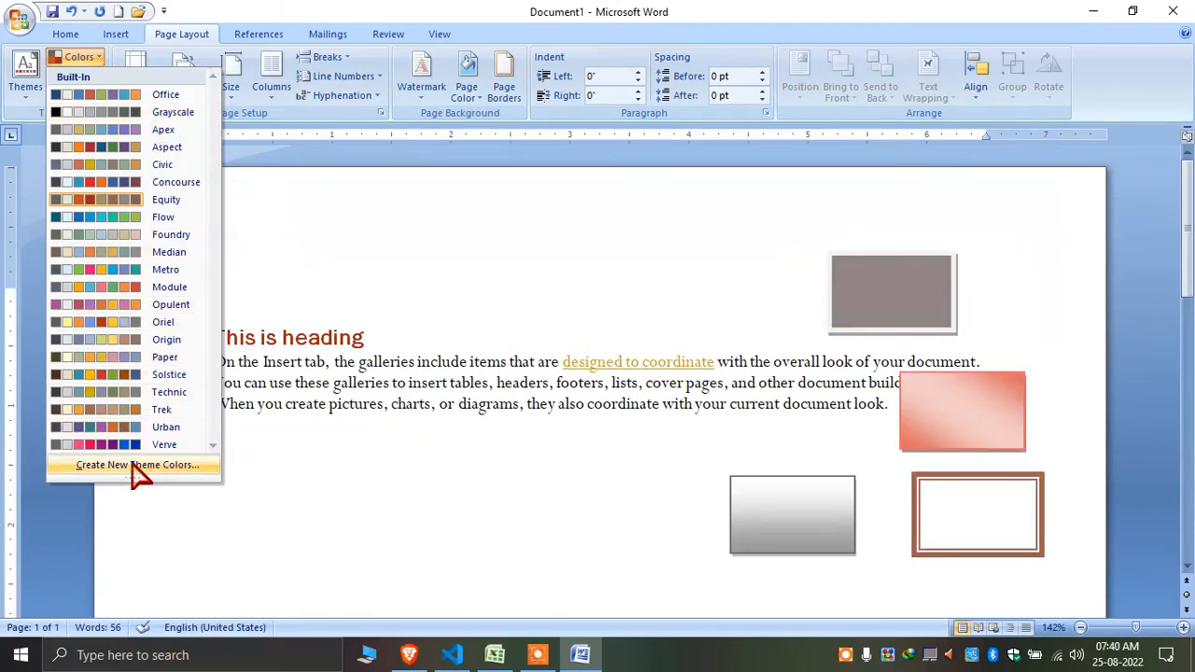
pyautogui.click(184, 467)
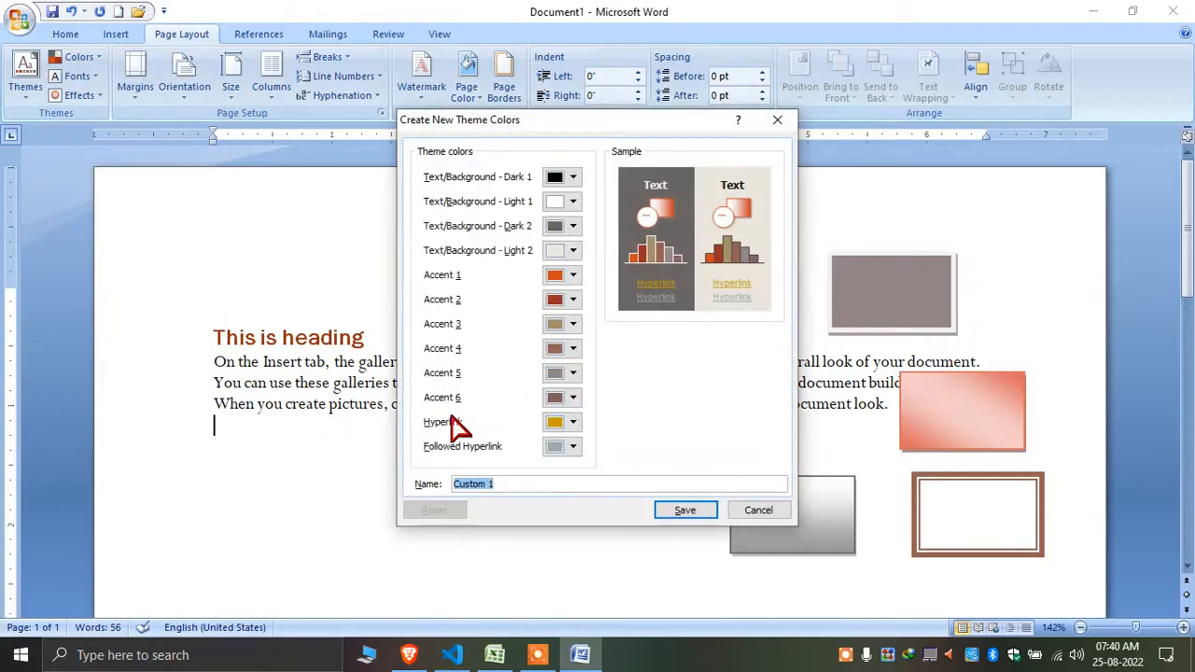
pyautogui.moveTo(604, 120); pyautogui.dragTo(369, 74)
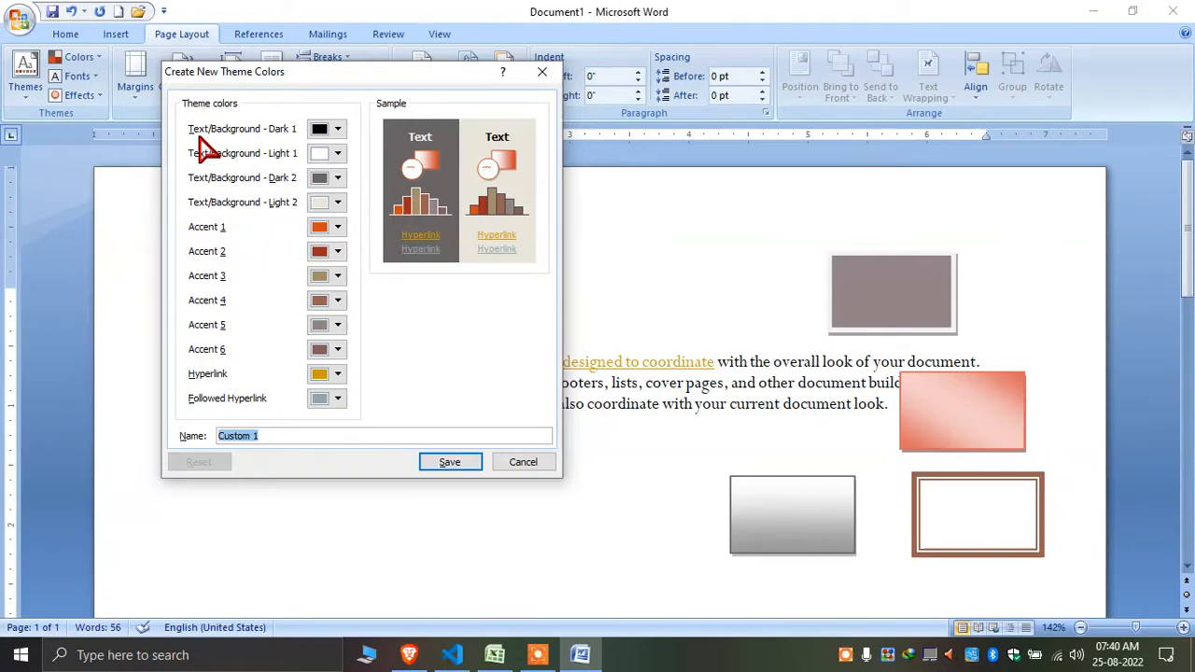
pyautogui.click(337, 130)
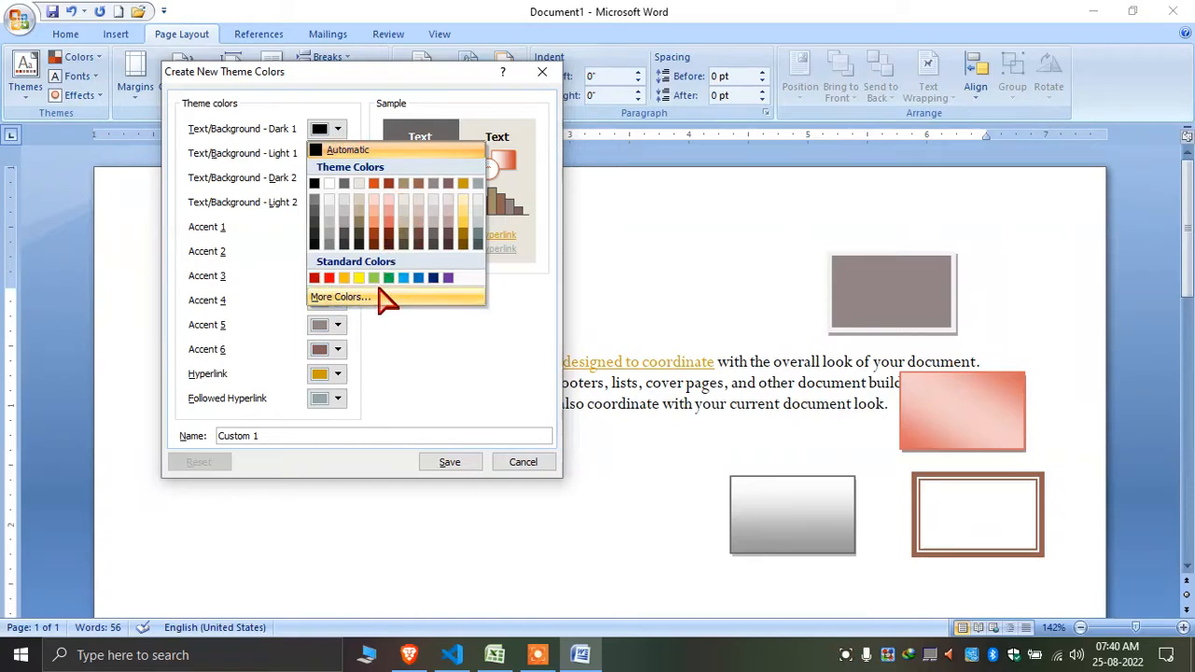
pyautogui.click(315, 278)
pyautogui.click(329, 153)
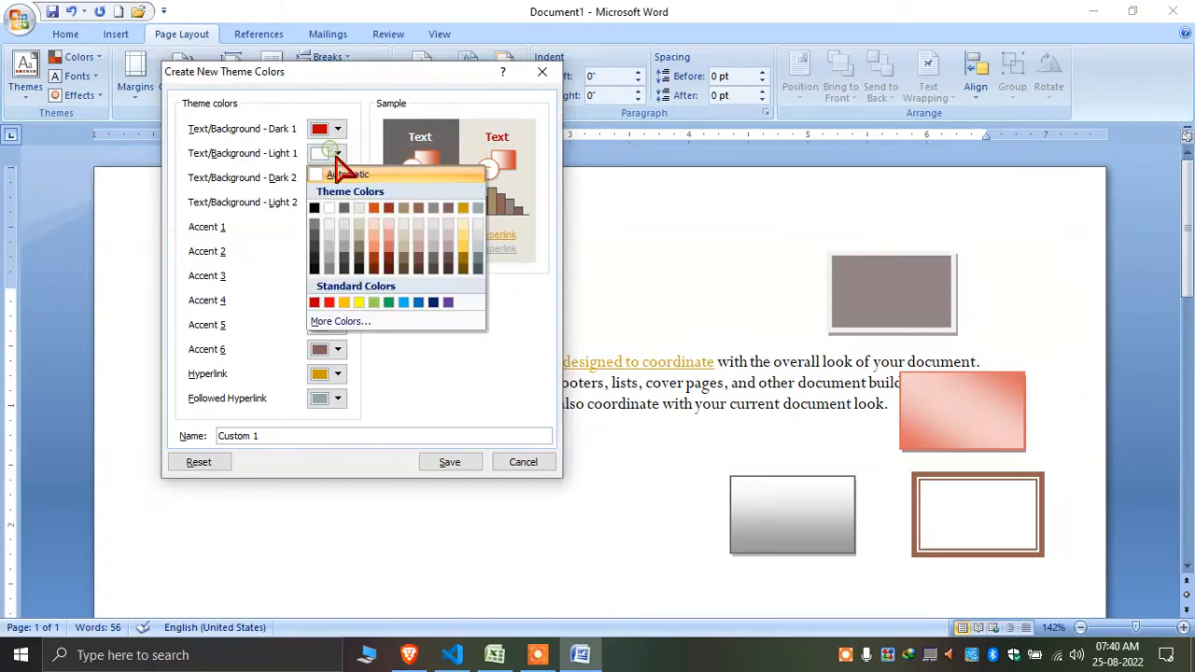
pyautogui.click(404, 302)
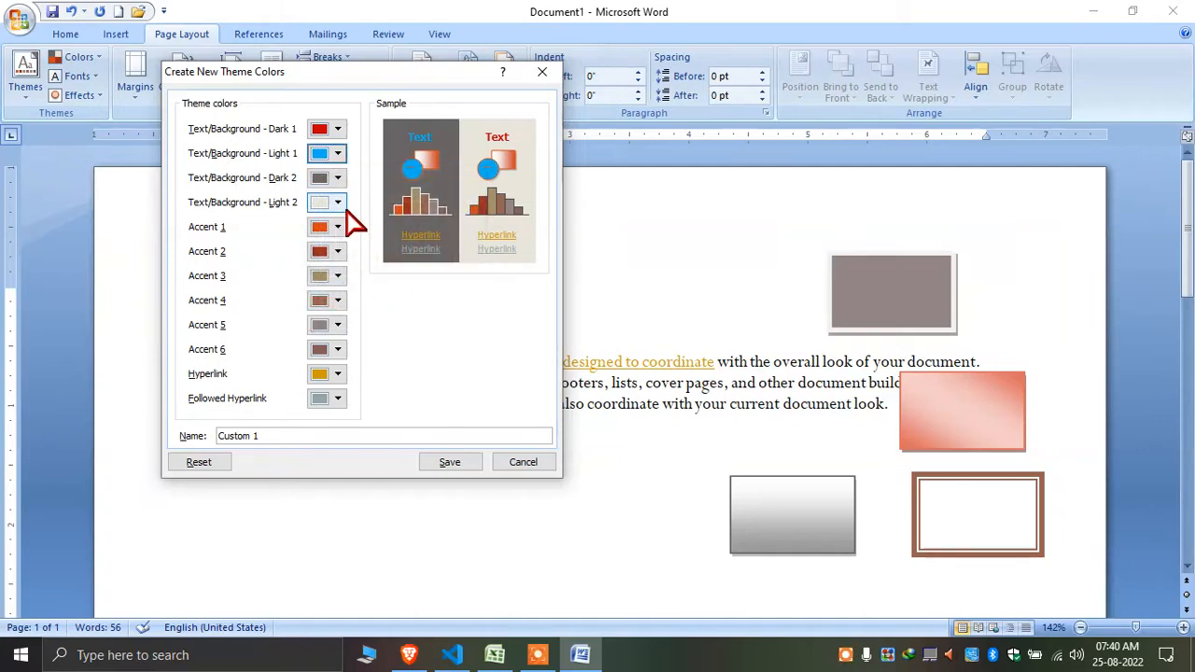
# - Set Text/Background - Dark 2 to standard purple and Text/Background - Light 2 to a bright blue from the standard color palette
pyautogui.click(338, 178)
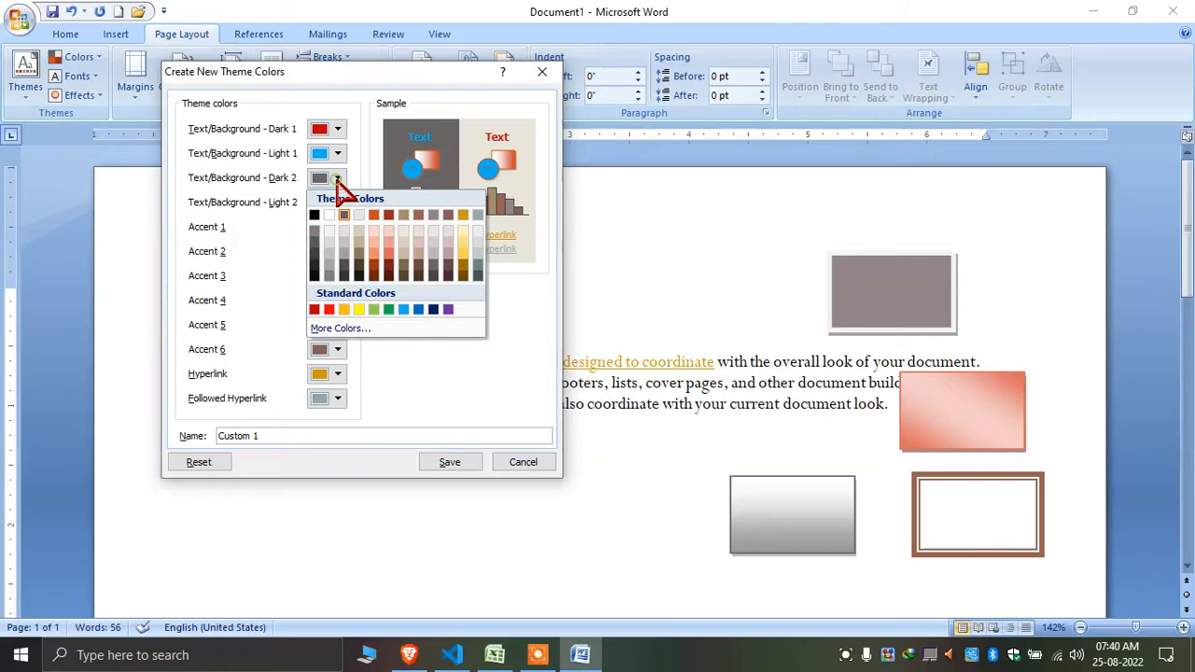
pyautogui.click(448, 309)
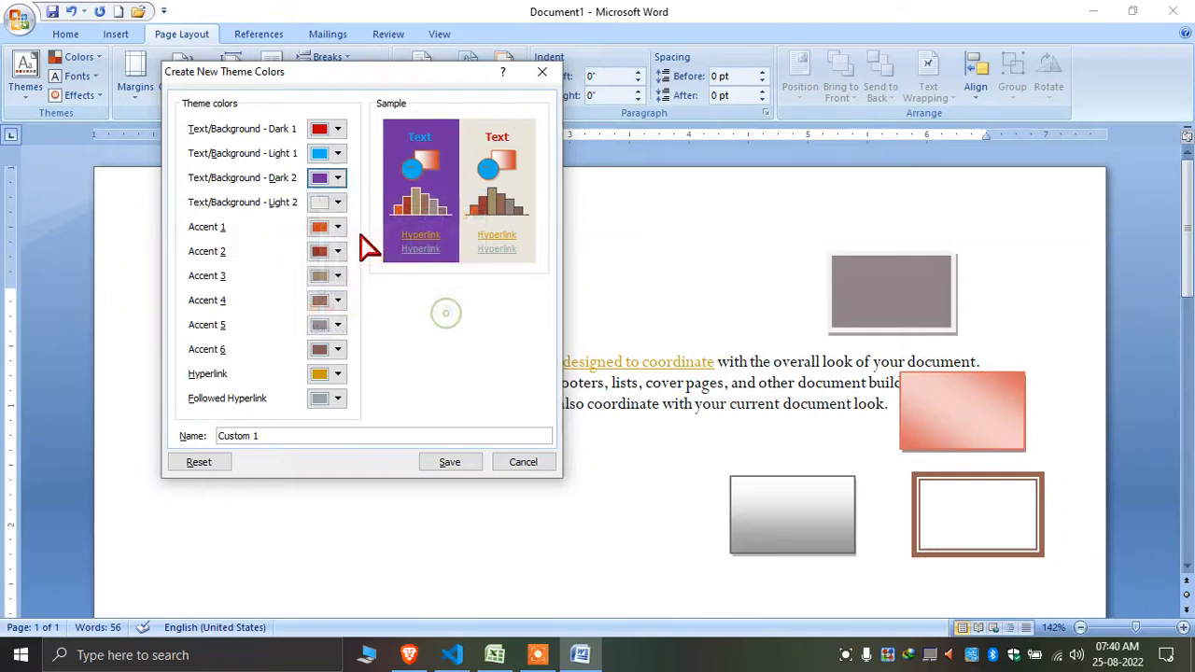
pyautogui.click(338, 203)
pyautogui.click(373, 353)
pyautogui.moveTo(578, 285); pyautogui.dragTo(540, 242)
pyautogui.click(490, 193)
pyautogui.click(566, 248)
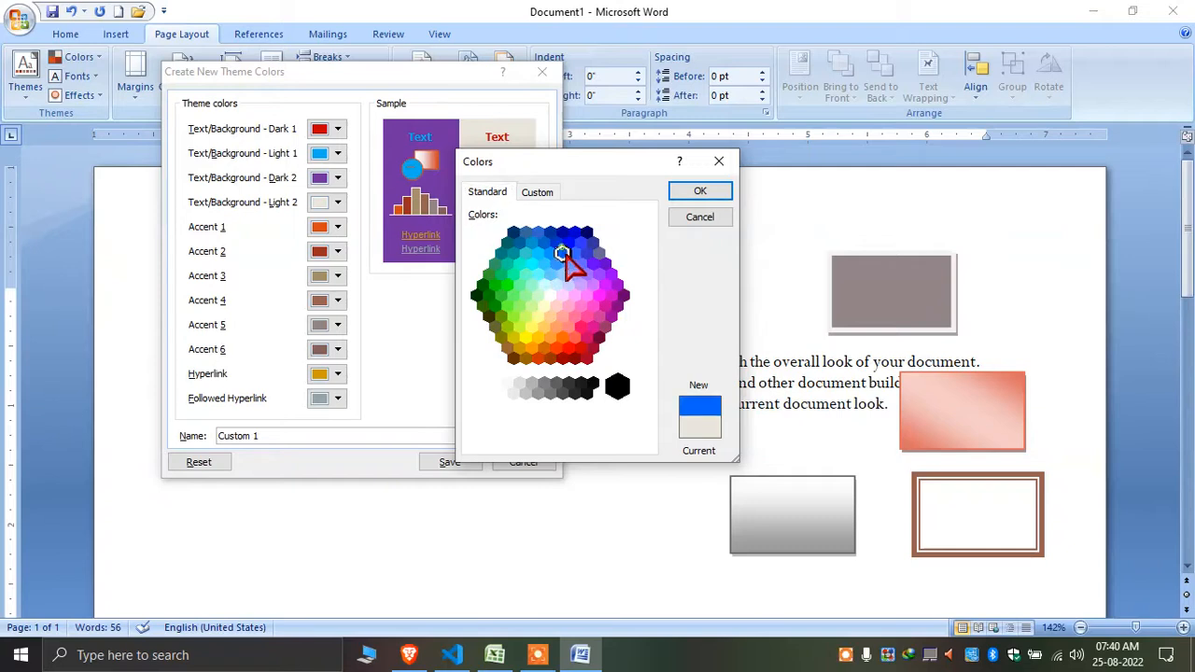
pyautogui.click(700, 190)
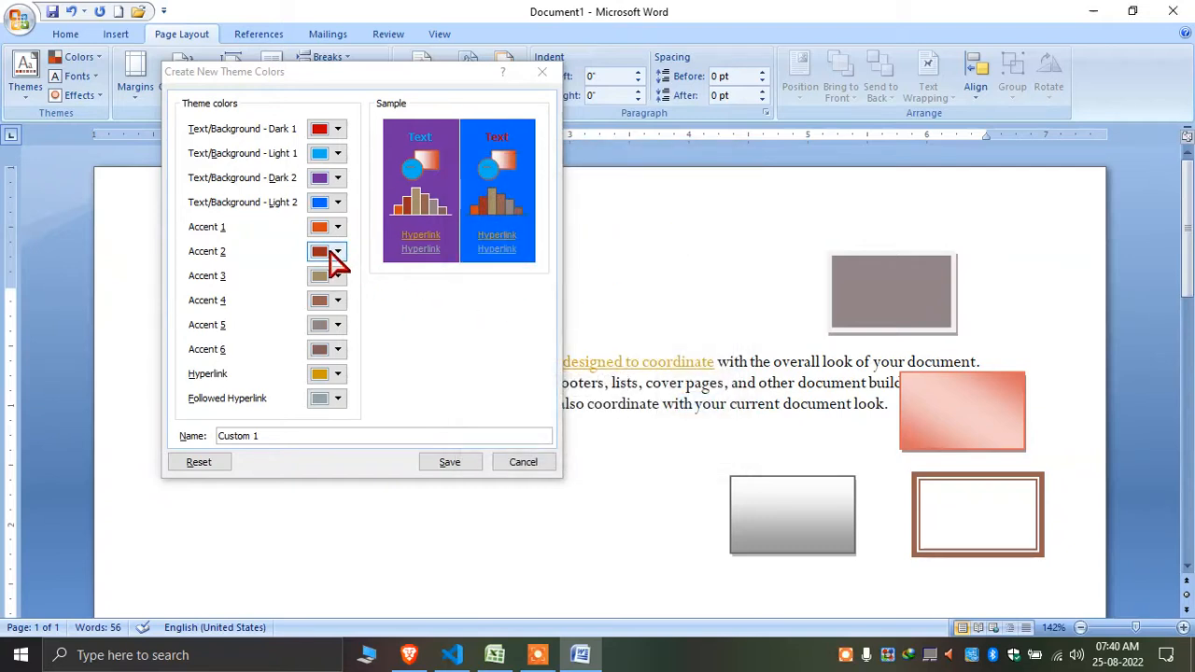
# - Set Accent 1 to standard red and Accent 2 to standard green
pyautogui.click(336, 228)
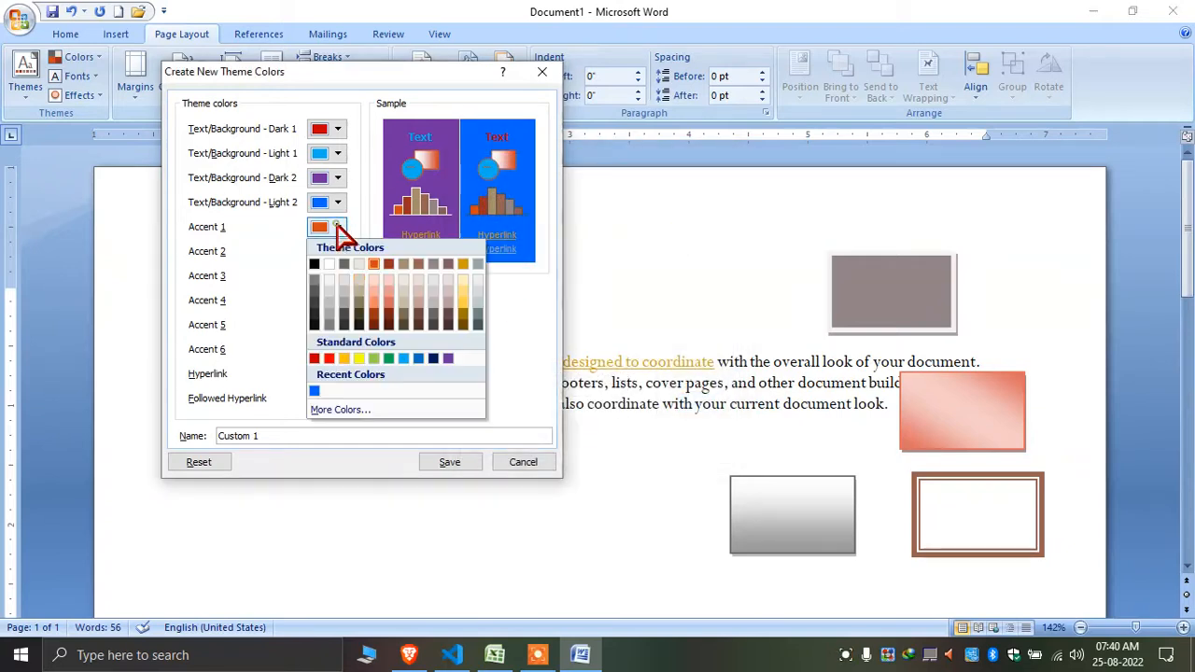
pyautogui.click(328, 358)
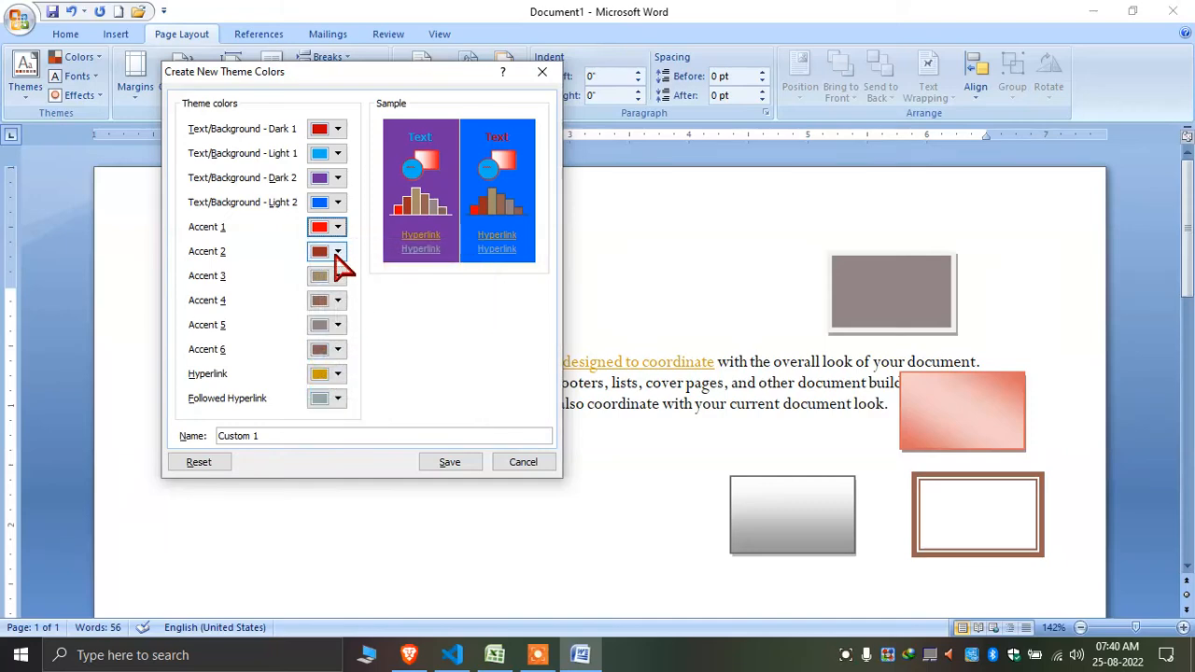
pyautogui.click(337, 252)
pyautogui.click(392, 384)
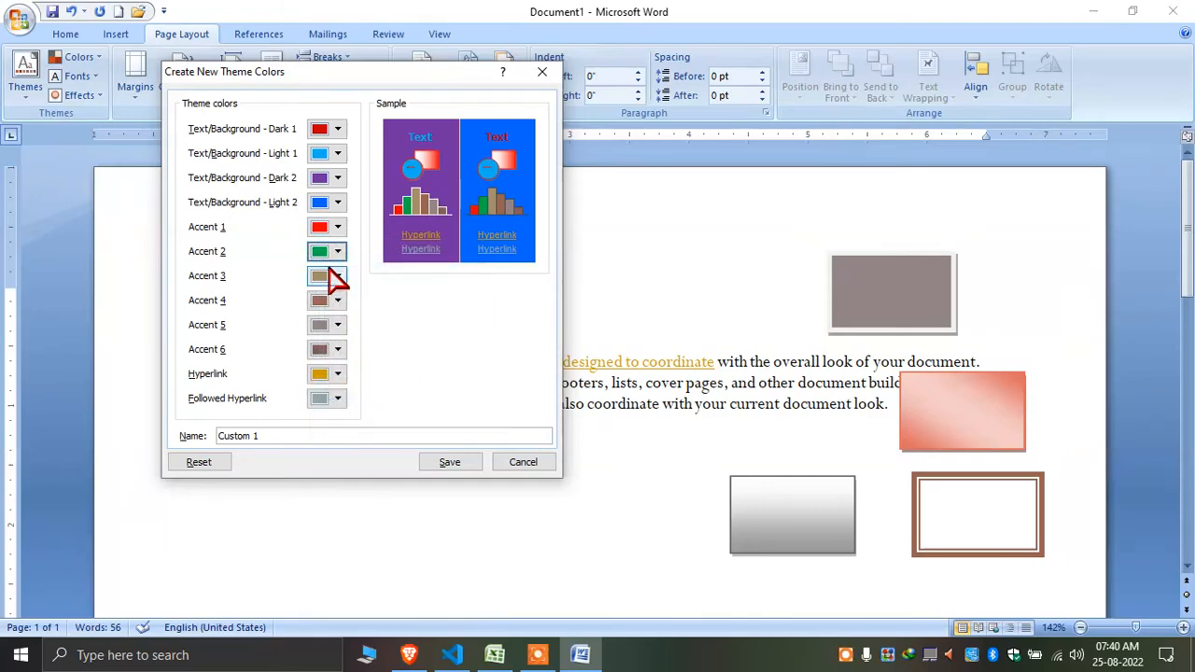
# - Set Accent 3 to a custom vivid blue and Accent 4 to a bright green from the extended standard colors
pyautogui.click(329, 275)
pyautogui.click(371, 458)
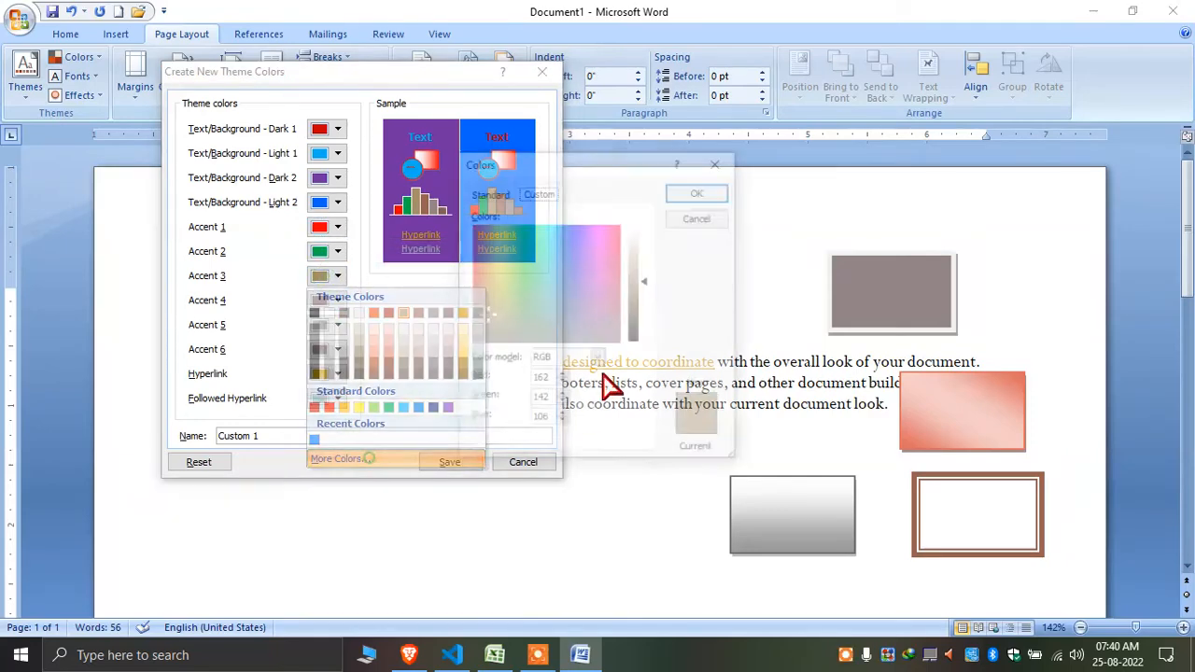
pyautogui.click(566, 248)
pyautogui.click(688, 192)
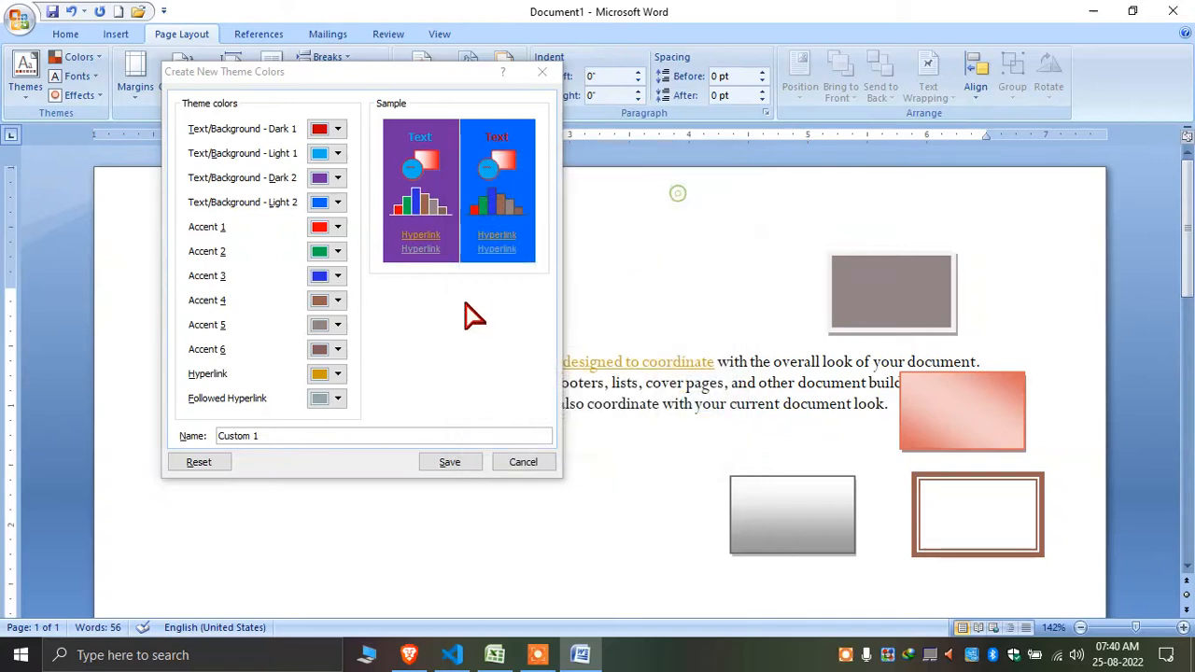
pyautogui.click(336, 300)
pyautogui.click(351, 483)
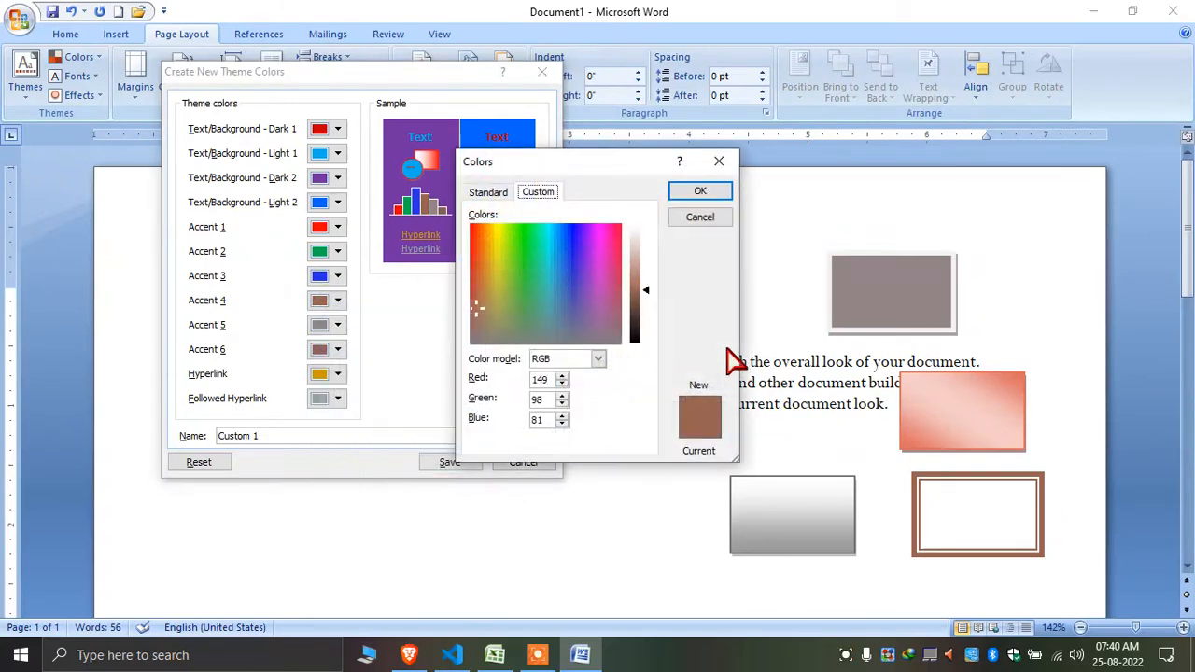
pyautogui.click(488, 194)
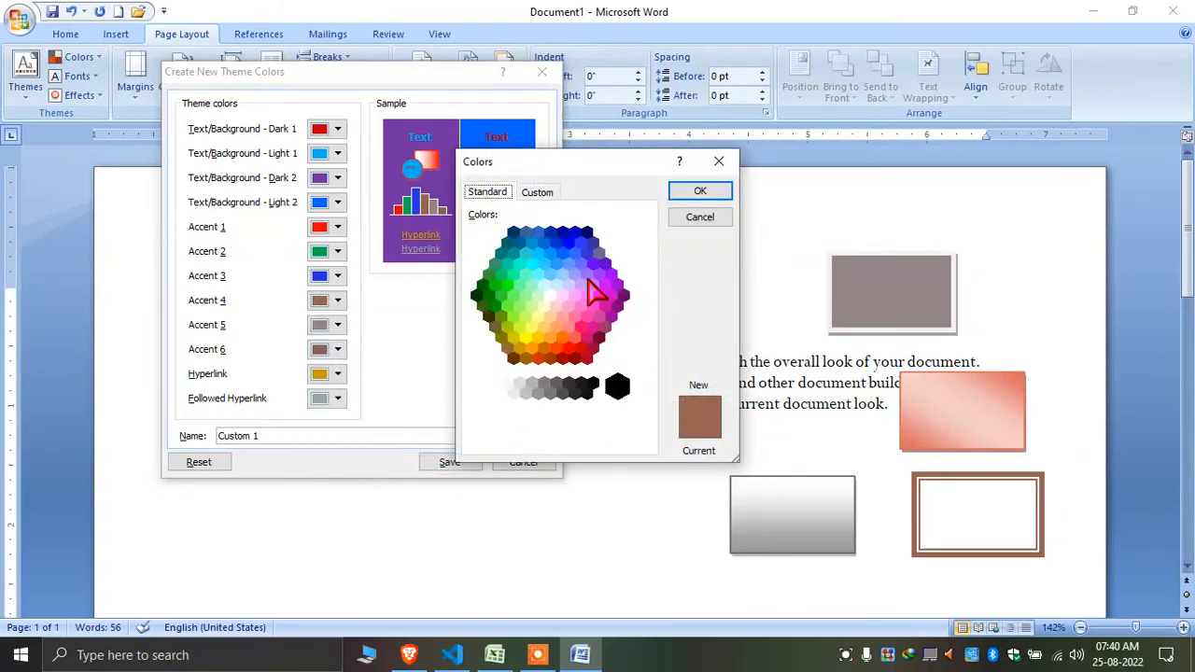
pyautogui.click(500, 289)
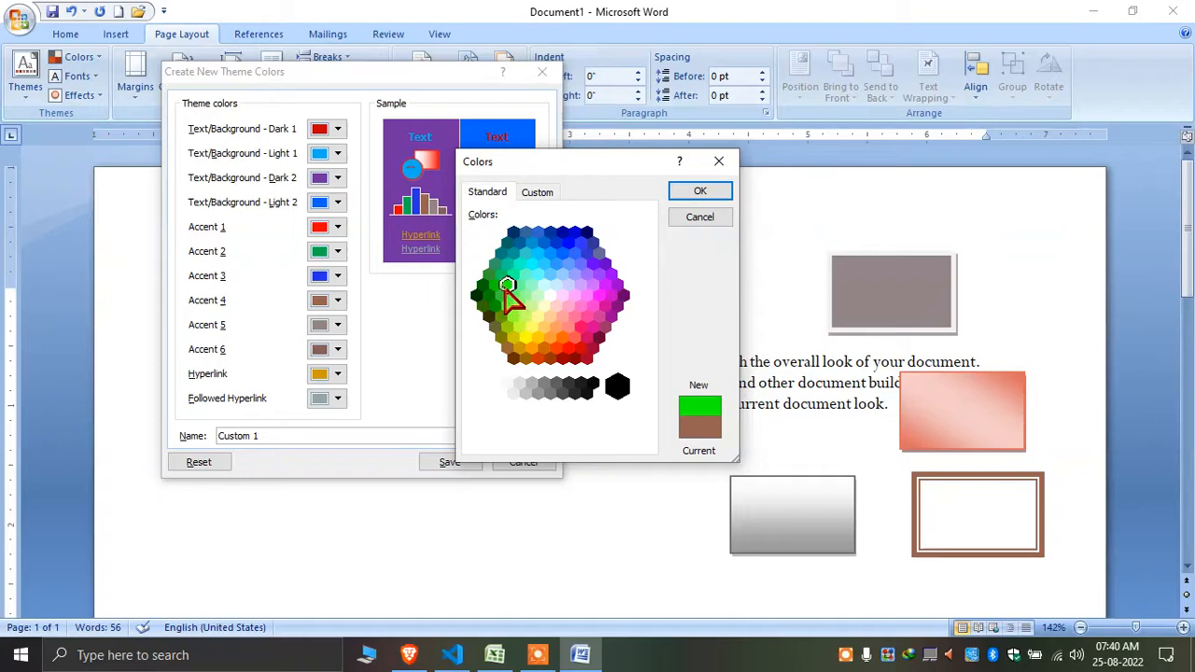
pyautogui.click(700, 190)
# - Set Accent 5 to a custom pink mixed in the color spectrum
pyautogui.click(327, 327)
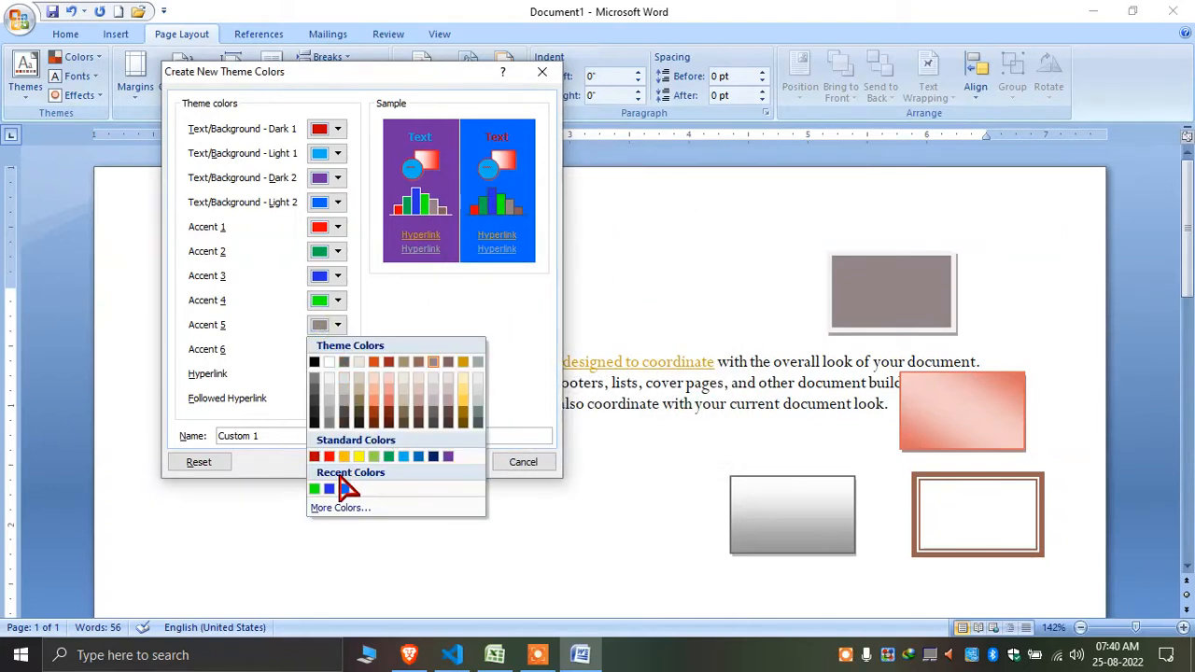
pyautogui.click(338, 510)
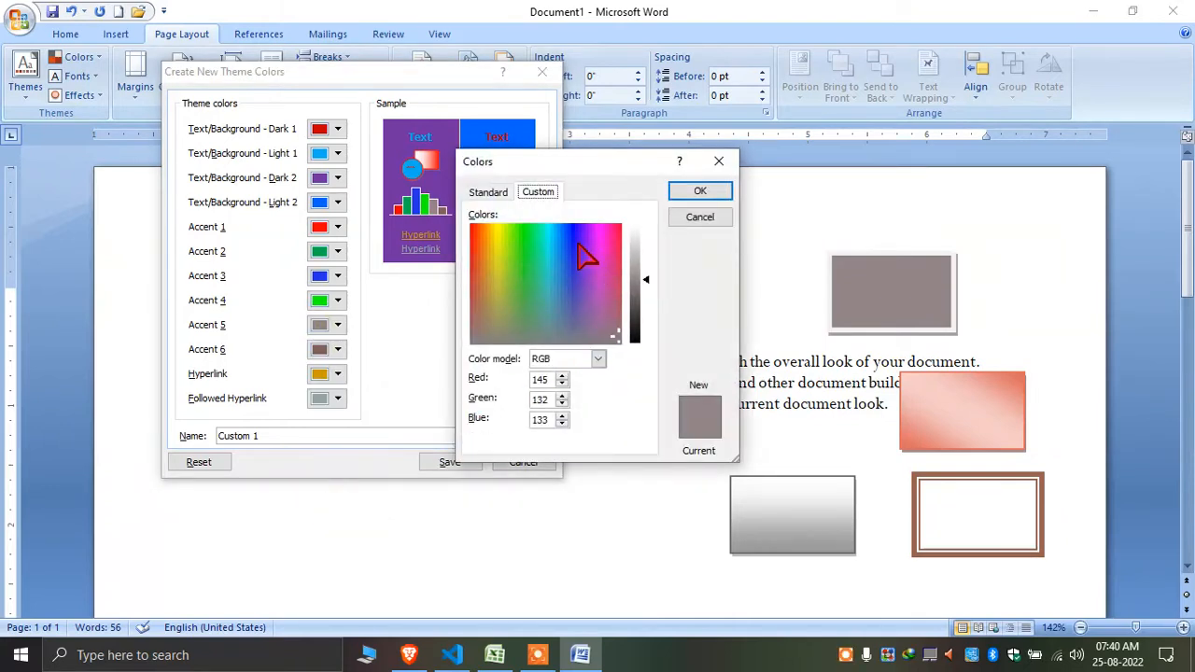
pyautogui.moveTo(584, 244); pyautogui.dragTo(612, 240)
pyautogui.moveTo(644, 279); pyautogui.dragTo(659, 273)
pyautogui.click(699, 190)
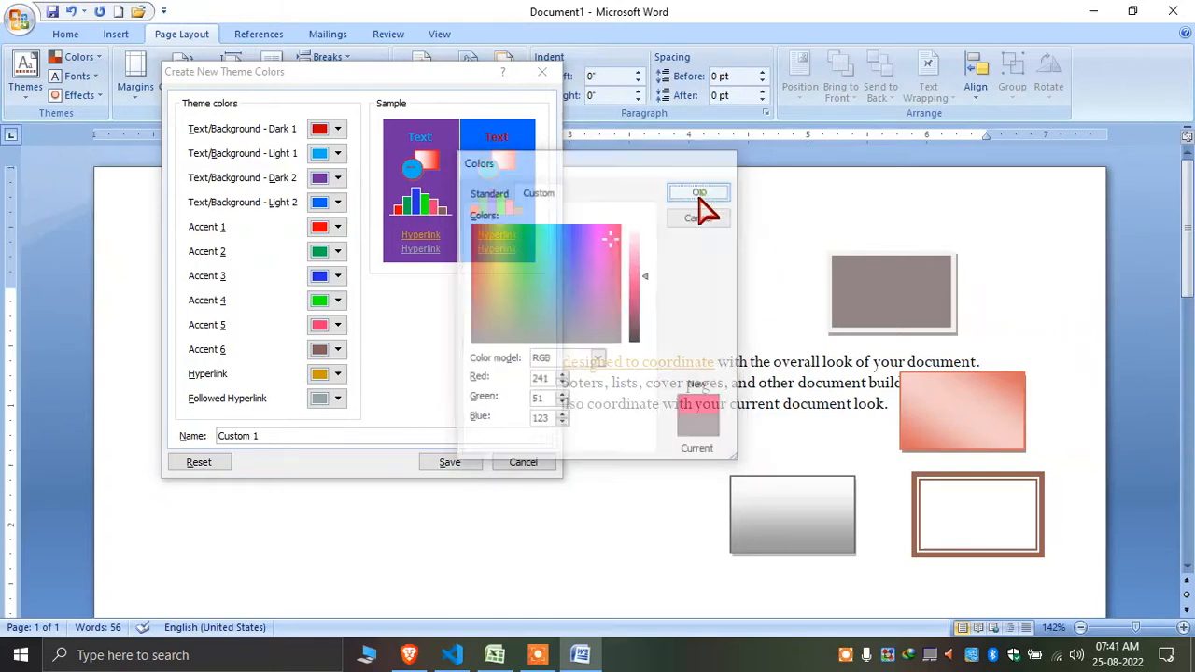
# - Set Accent 6 to bright yellow using the extended color choices
pyautogui.click(337, 349)
pyautogui.click(392, 532)
pyautogui.moveTo(470, 315); pyautogui.dragTo(499, 241)
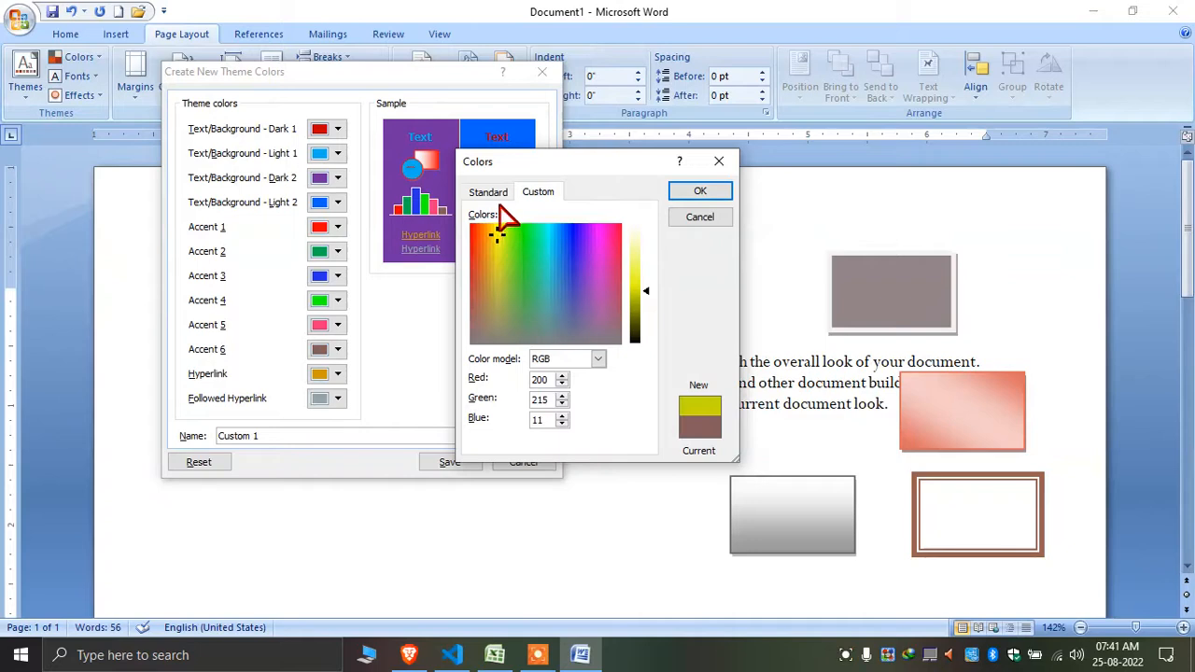
pyautogui.click(488, 193)
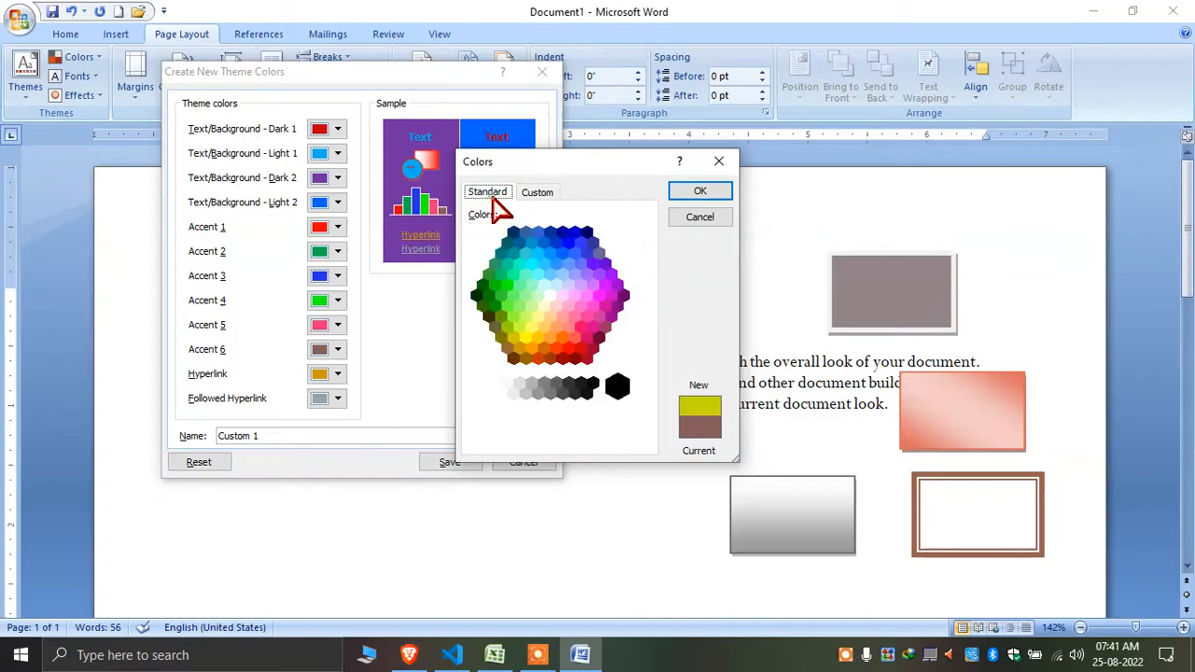
pyautogui.click(702, 192)
# - Set the Hyperlink color to a dark green from the extended standard colors
pyautogui.click(336, 372)
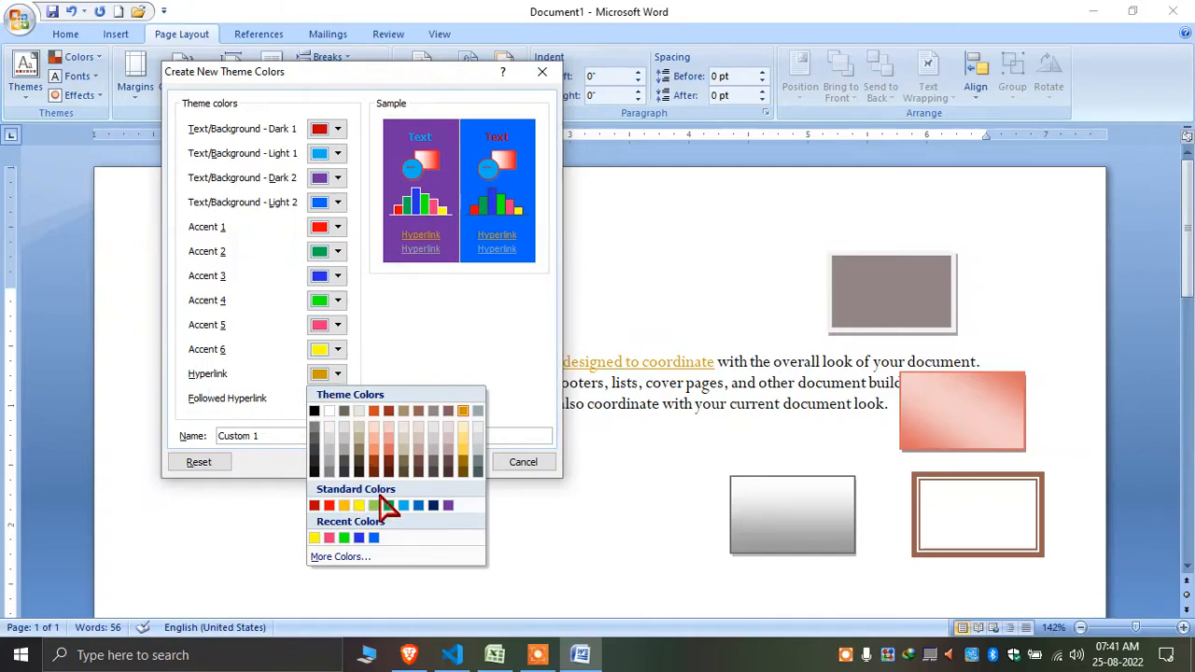
pyautogui.click(341, 556)
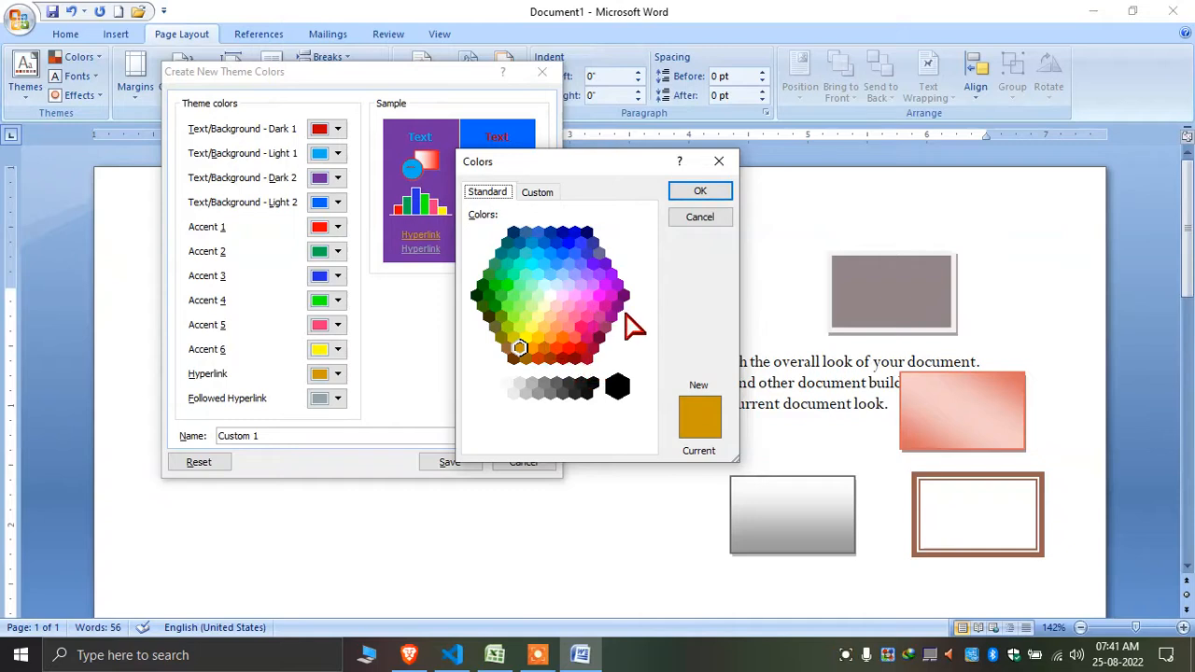
pyautogui.click(586, 337)
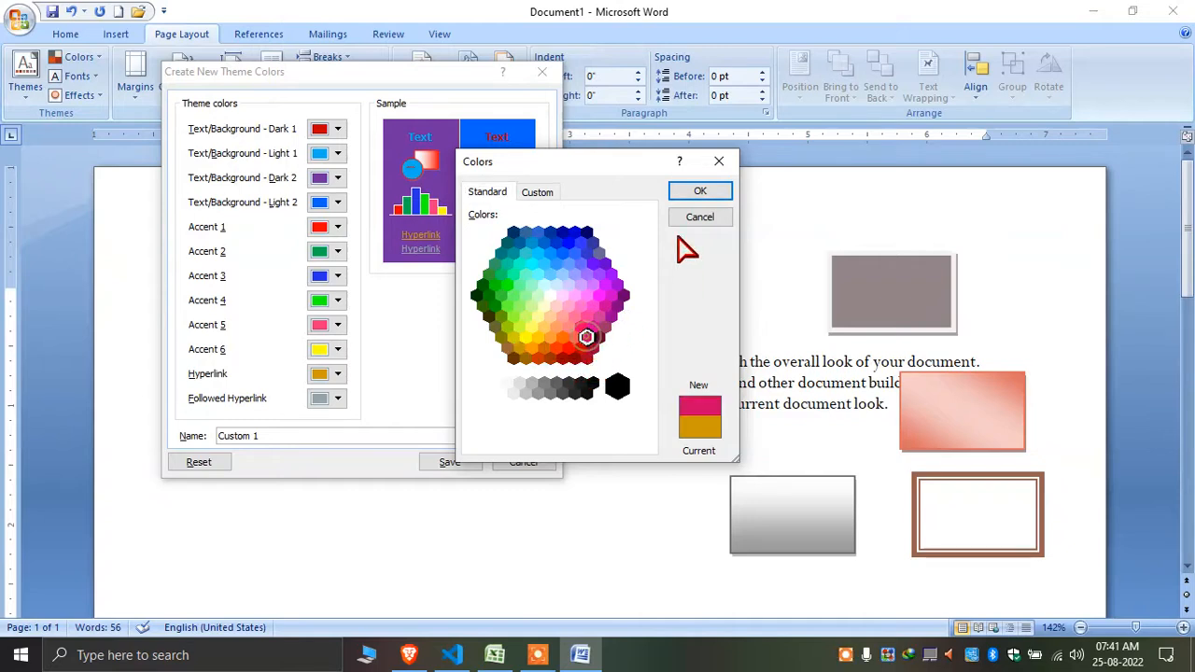
pyautogui.click(487, 295)
pyautogui.click(699, 194)
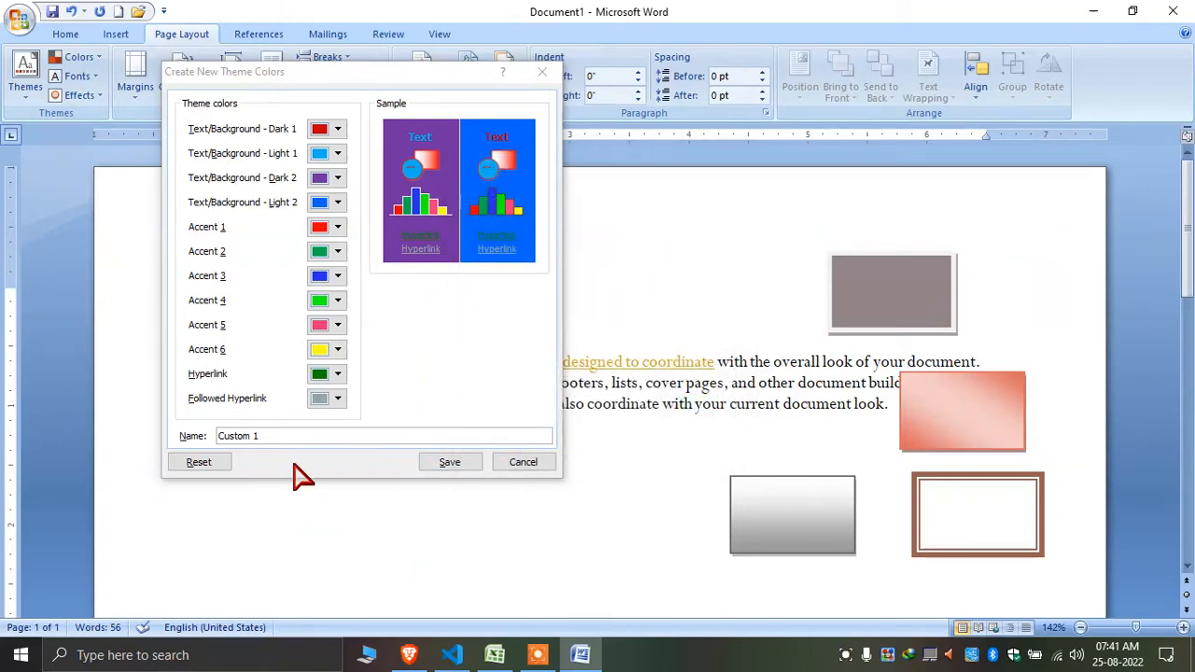
# - Name the color set "my color theme", save it, and apply it to the document
pyautogui.moveTo(280, 436); pyautogui.dragTo(217, 434)
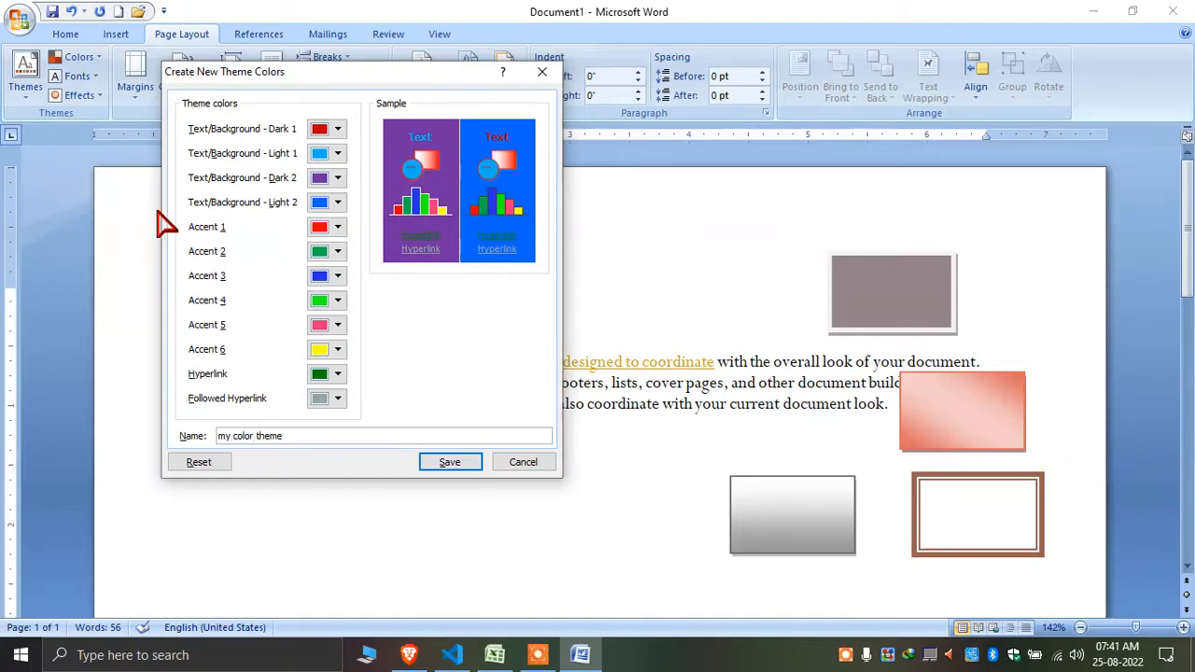
pyautogui.click(436, 461)
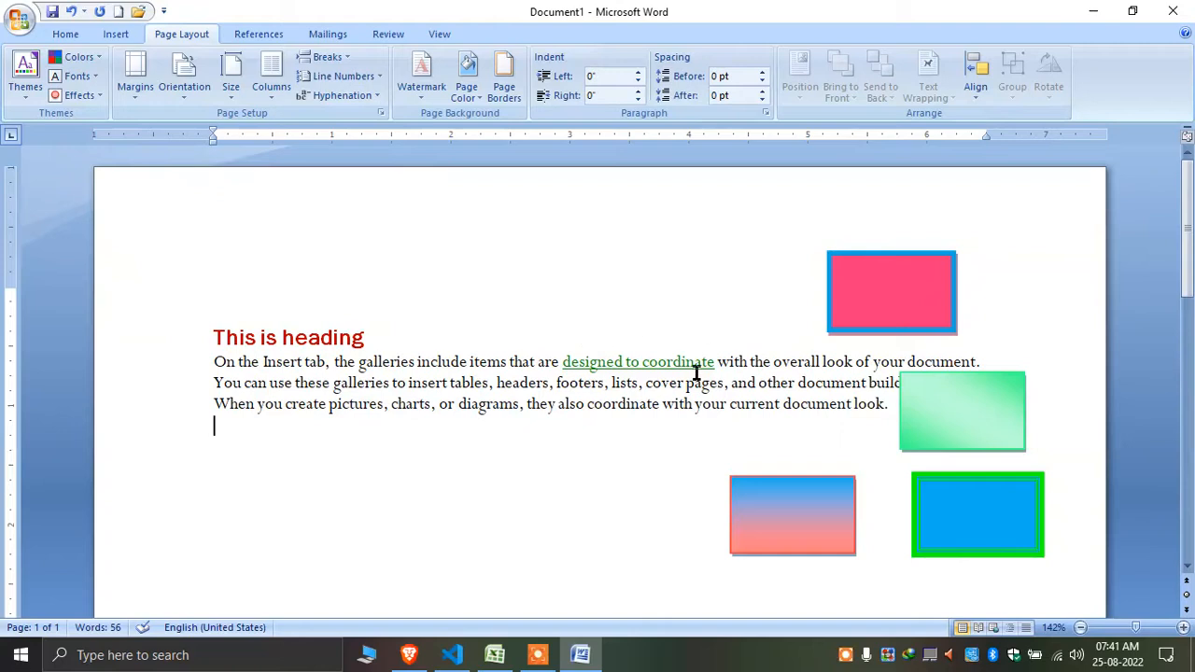
pyautogui.click(77, 57)
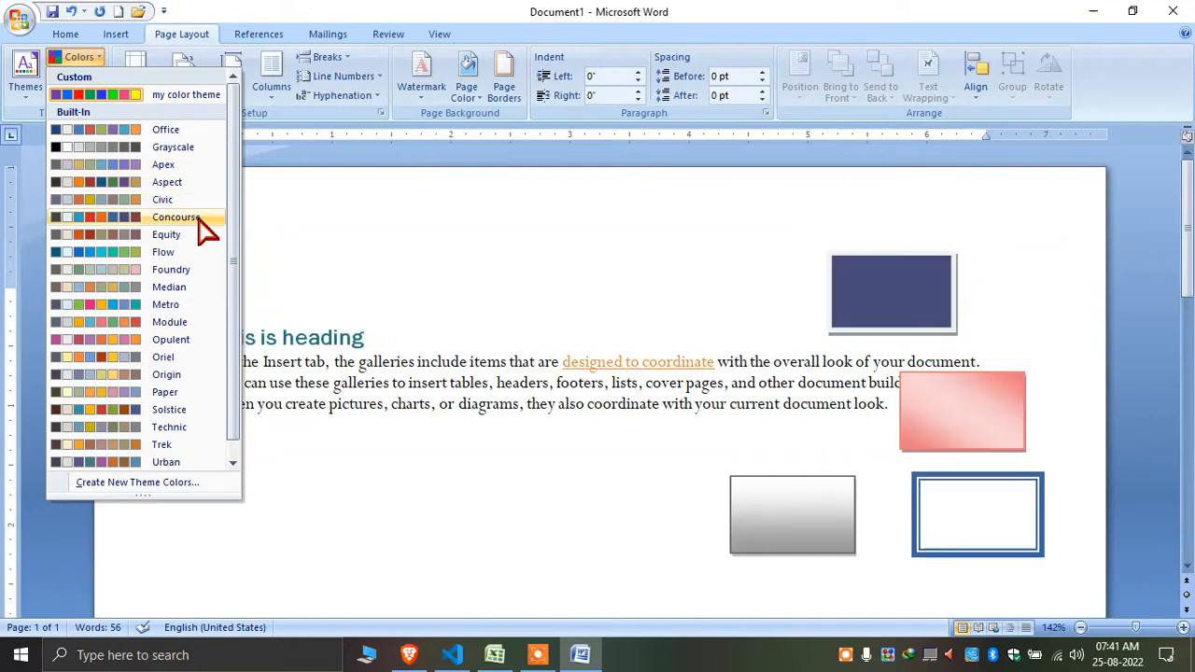
pyautogui.click(138, 96)
# - Examine the shape styles offered for the topmost rectangle under the custom theme colors
pyautogui.click(939, 317)
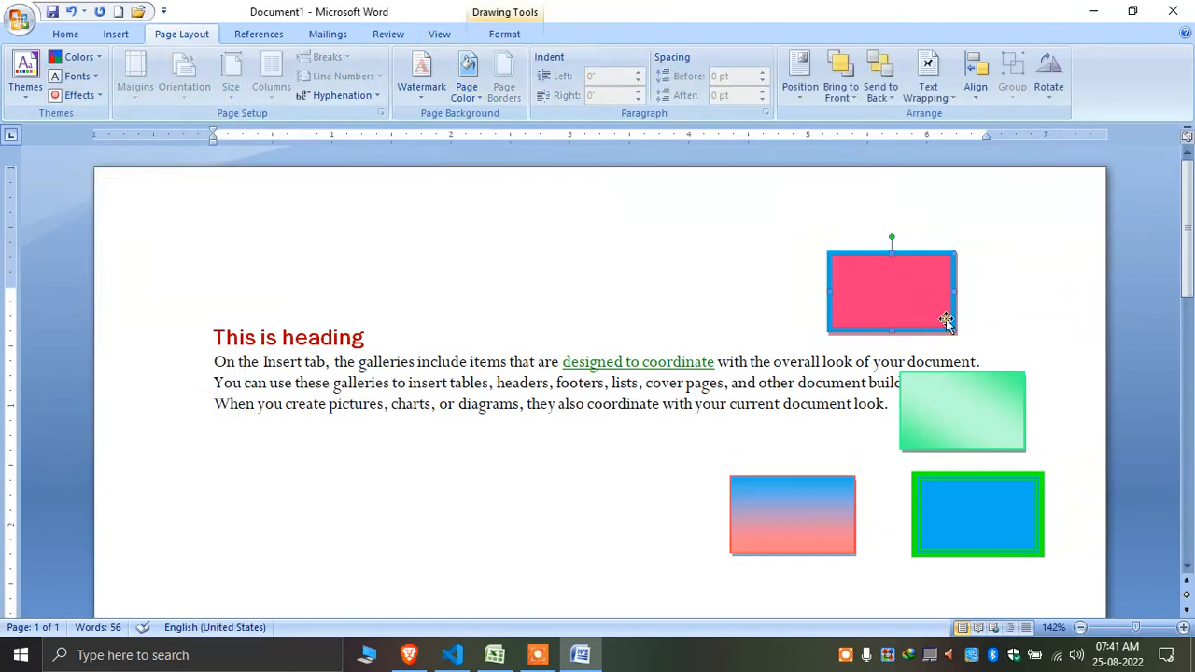
pyautogui.click(511, 36)
pyautogui.click(519, 105)
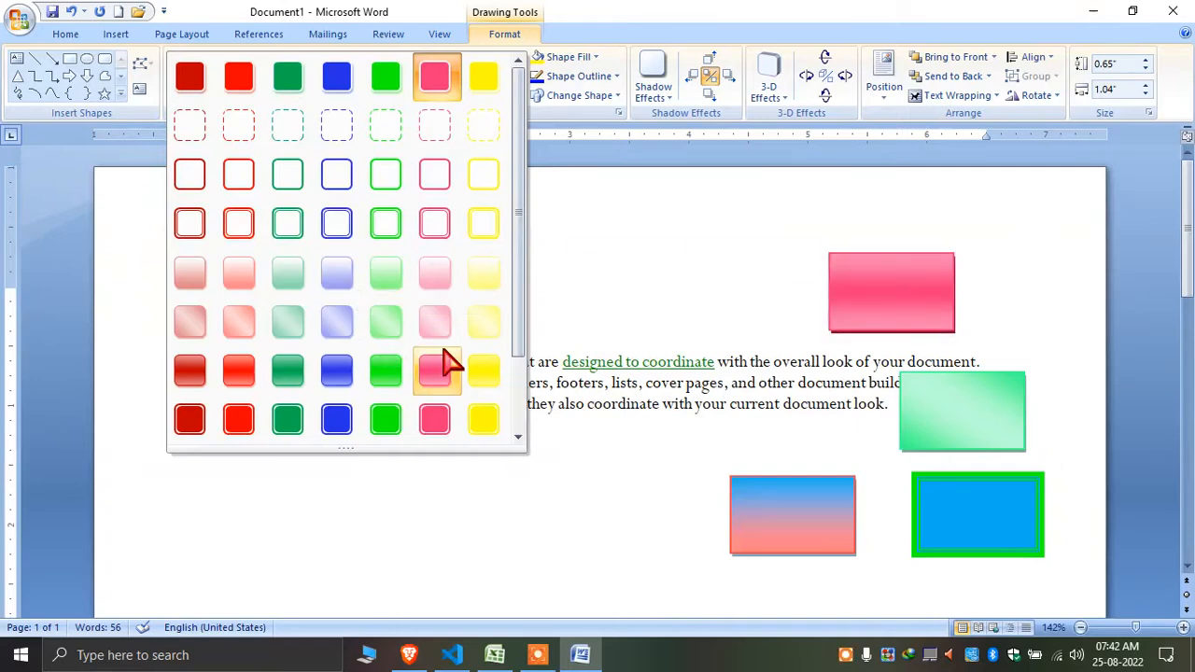
pyautogui.click(654, 288)
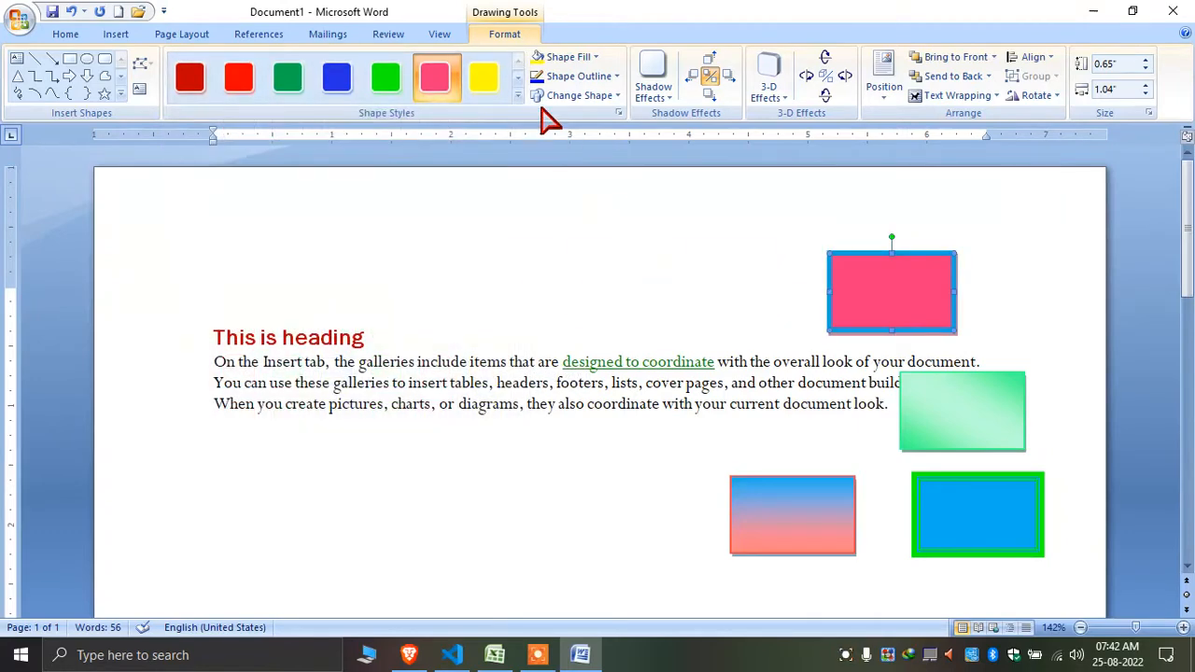
# - Review the theme fonts, effects, color sets and built-in themes available for the document
pyautogui.click(118, 36)
pyautogui.click(181, 37)
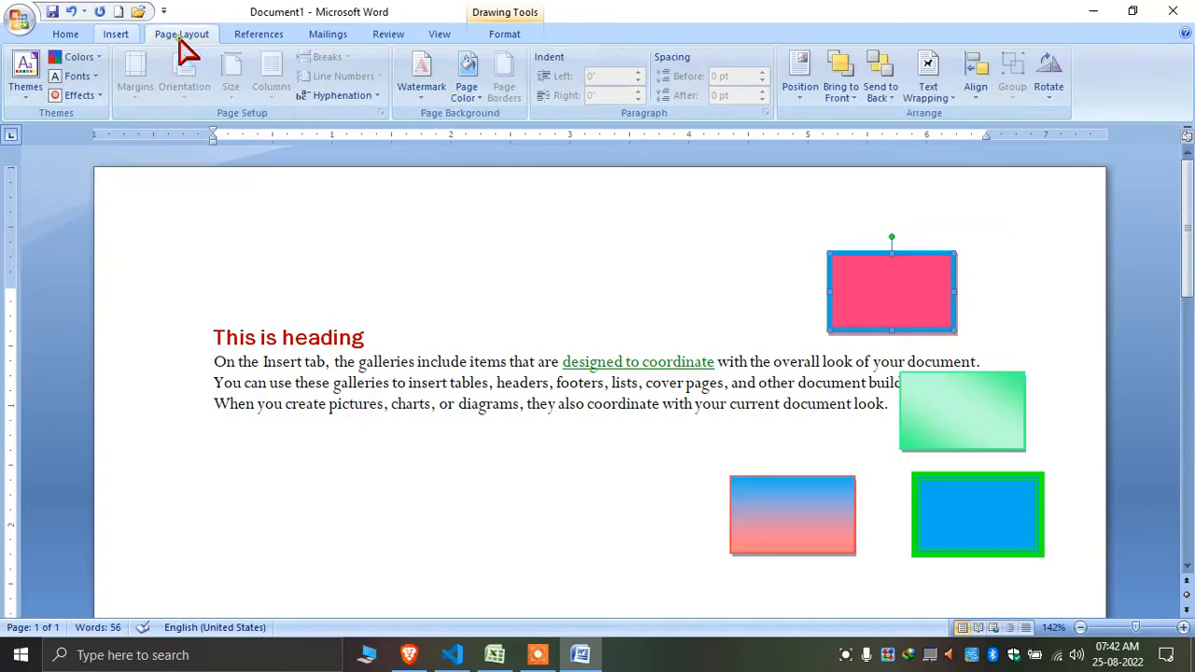
pyautogui.click(82, 77)
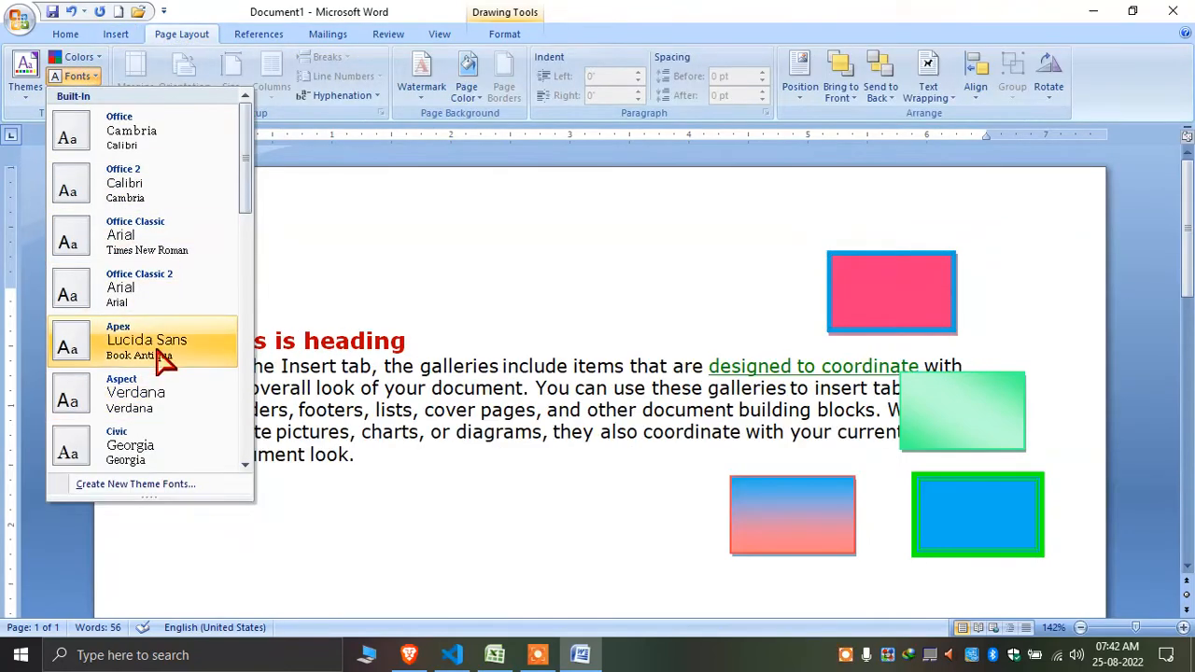
pyautogui.click(119, 195)
pyautogui.click(80, 95)
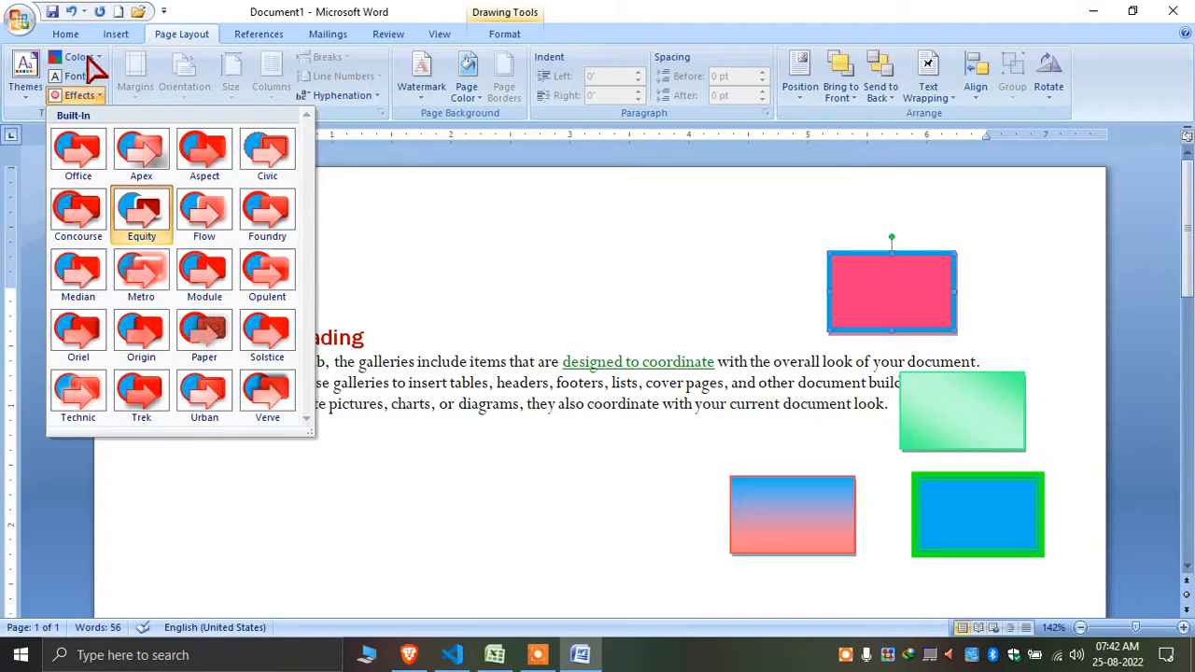
pyautogui.click(89, 59)
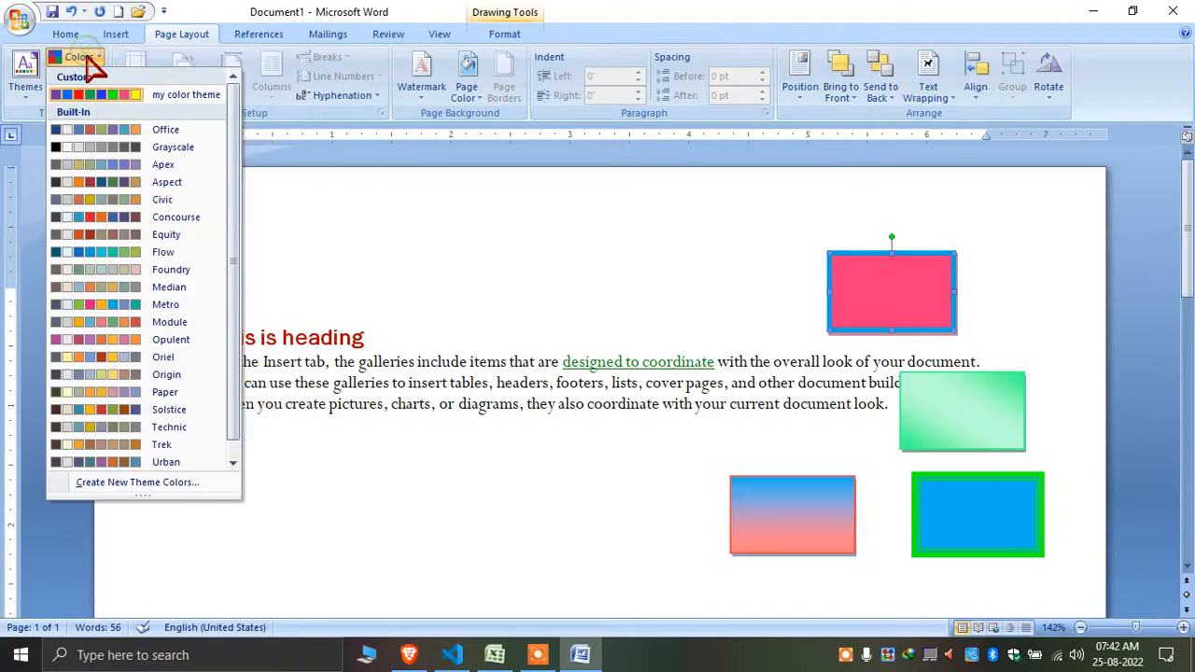
pyautogui.click(20, 97)
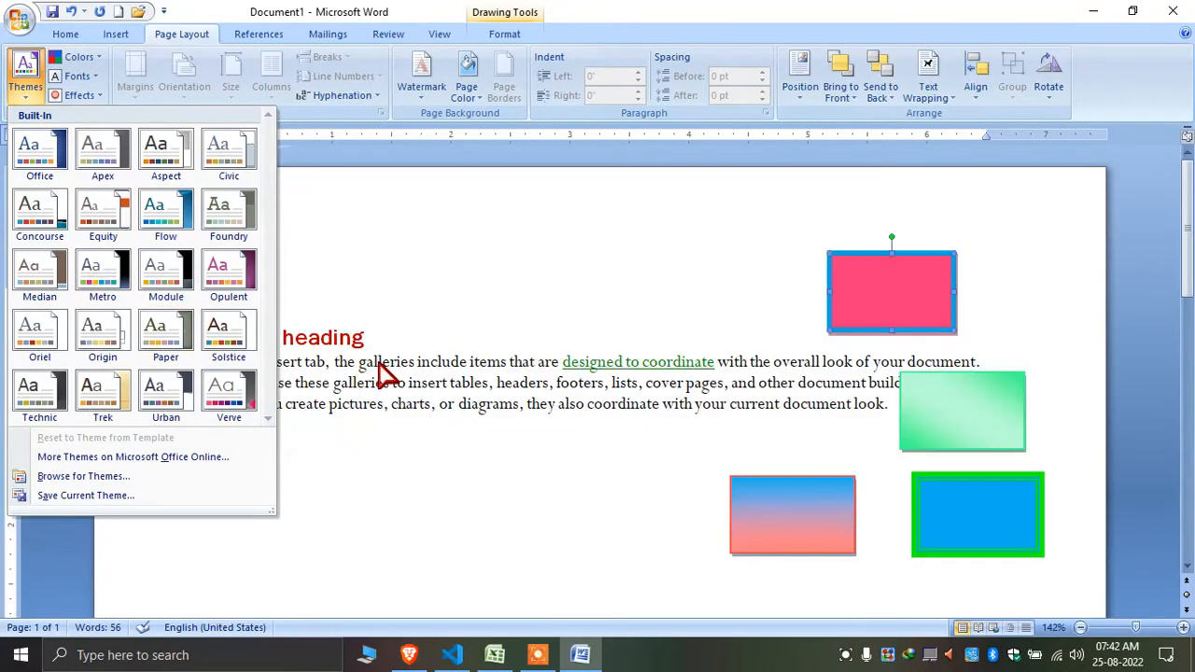
pyautogui.press('Escape')
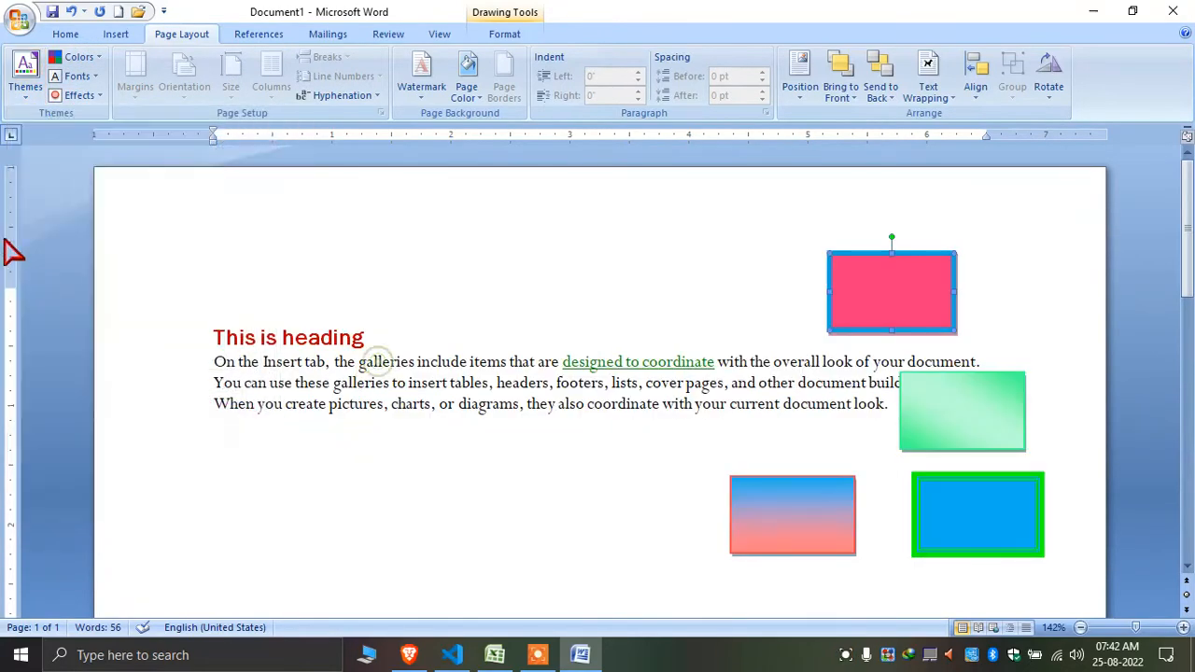
pyautogui.click(36, 101)
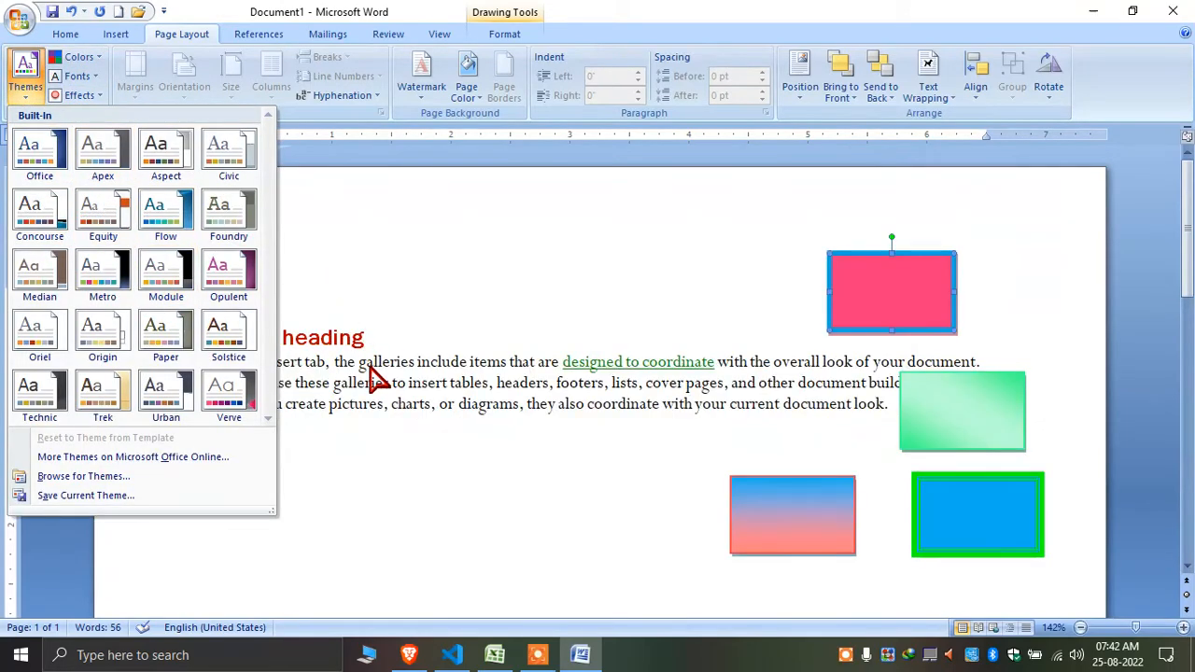
pyautogui.click(367, 364)
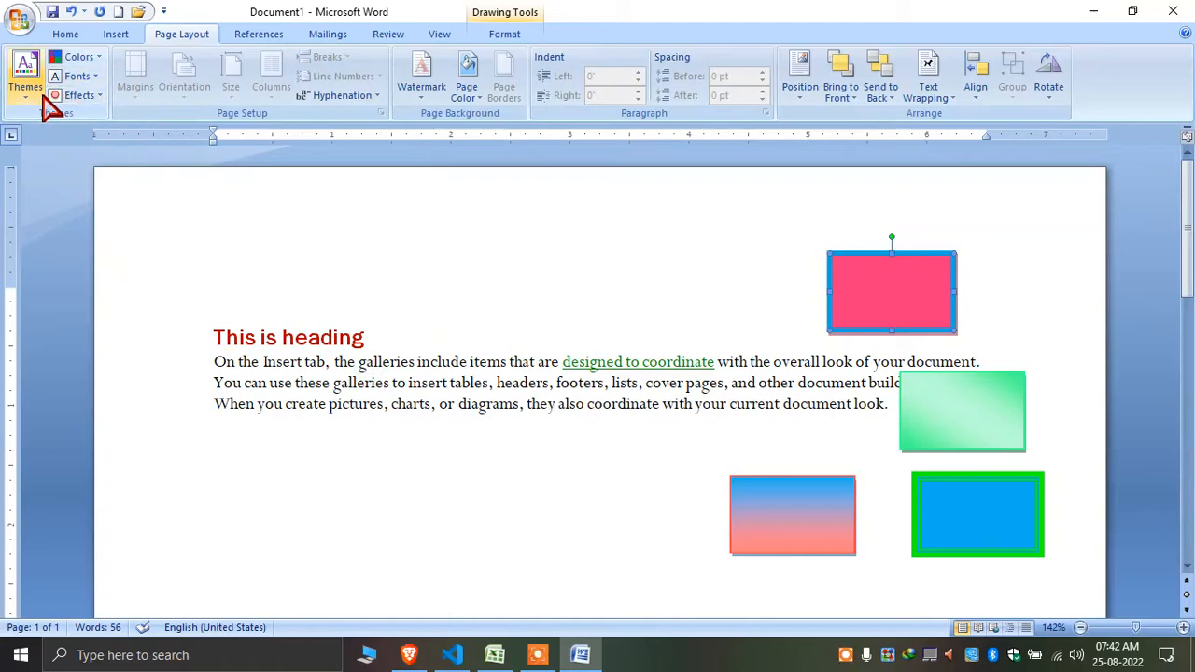
# - Delete all the existing content of the document, including the heading, the paragraph and the four rectangles
pyautogui.click(318, 304)
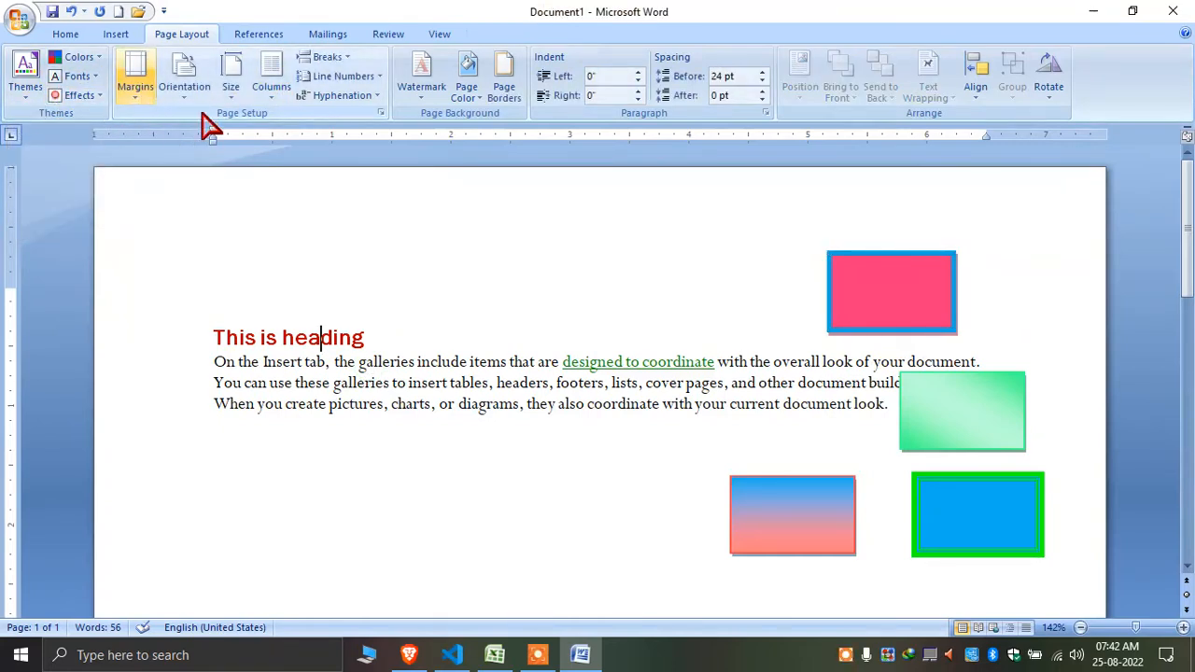
pyautogui.hotkey('ctrl', 'a')
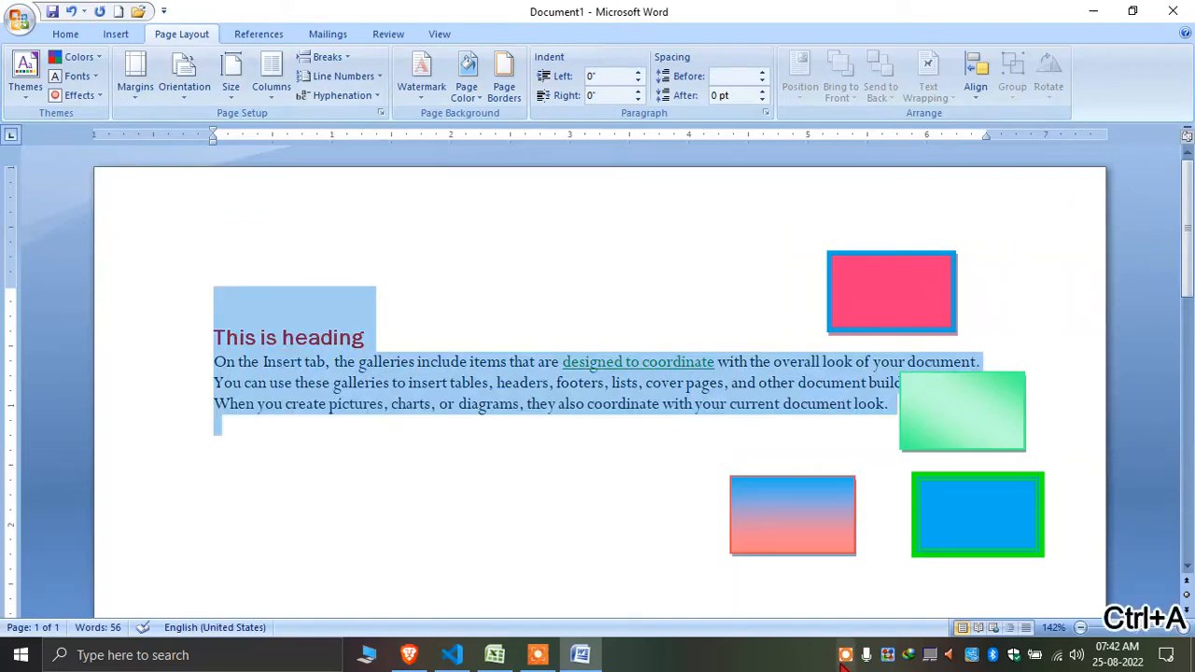
pyautogui.press('Delete')
# - Generate four paragraphs of sample text with =rand(4)
pyautogui.write('=rand()')
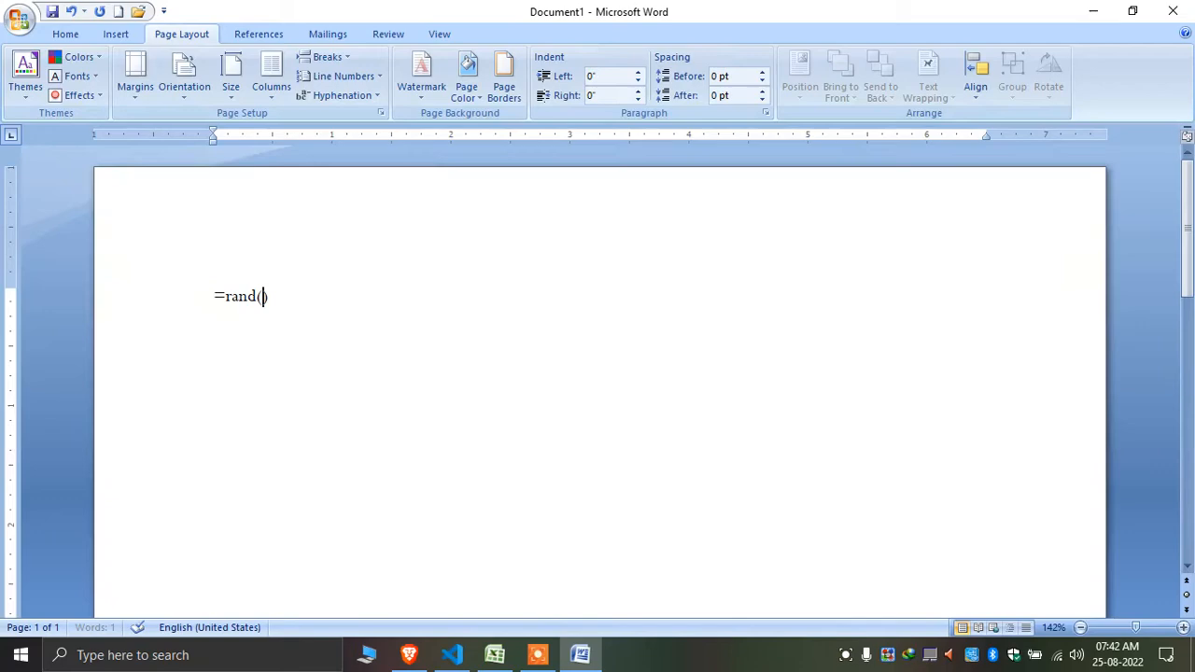
pyautogui.press('Return')
pyautogui.scroll(-5, 765, 518)
pyautogui.scroll(5, 777, 504)
pyautogui.hotkey('ctrl', 'z')
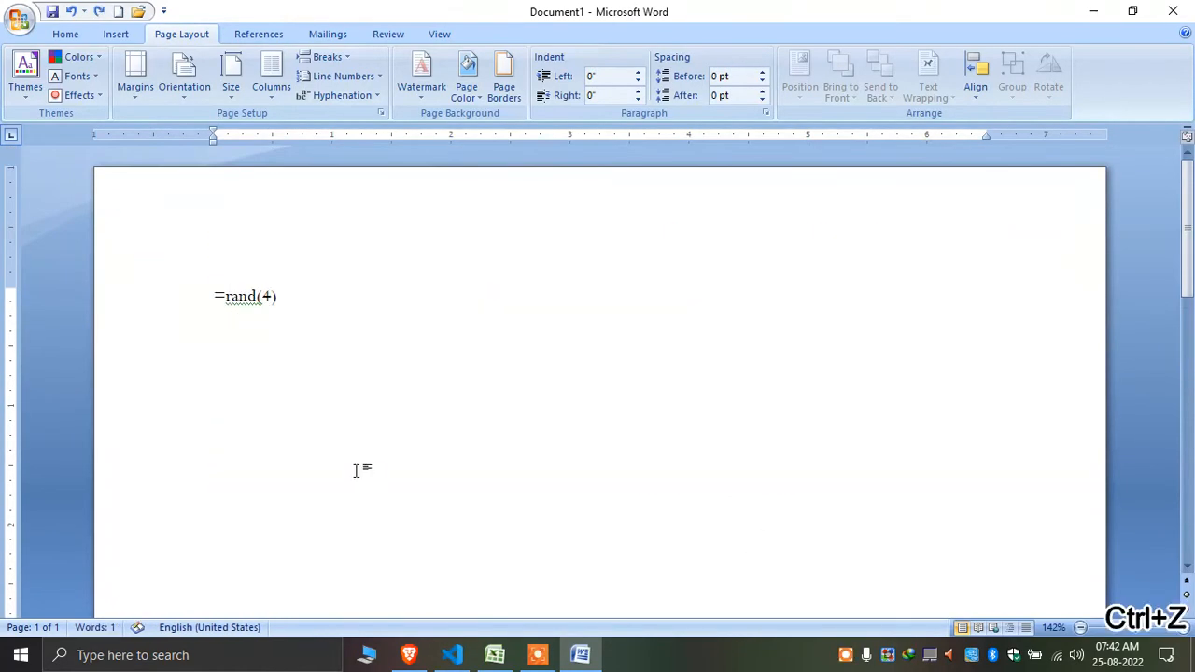
pyautogui.press('Return')
pyautogui.scroll(-5, 502, 377)
pyautogui.scroll(4, 502, 377)
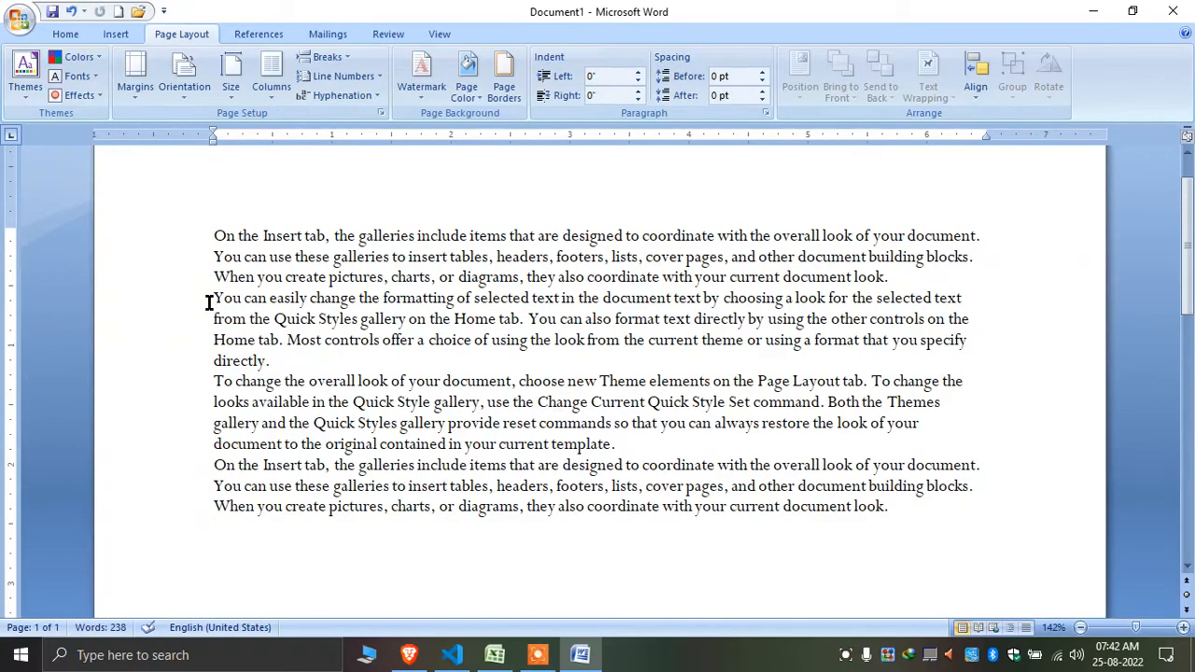
# - Change the font of all four sample paragraphs to Calibri
pyautogui.moveTo(812, 538); pyautogui.dragTo(173, 234)
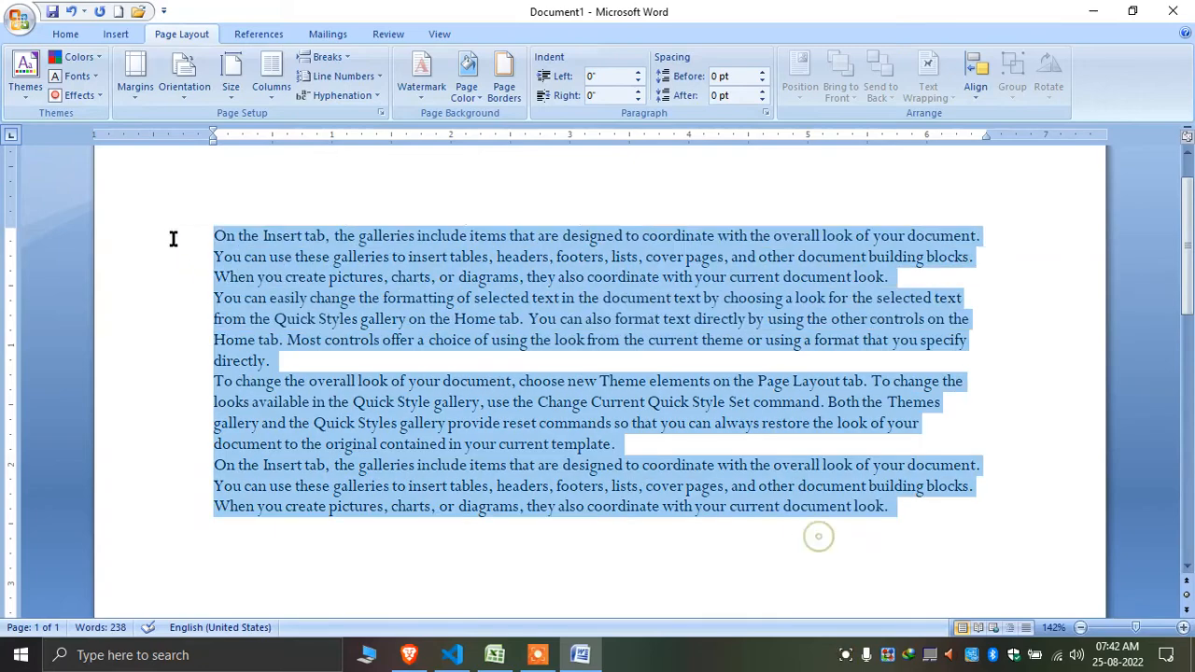
pyautogui.click(65, 33)
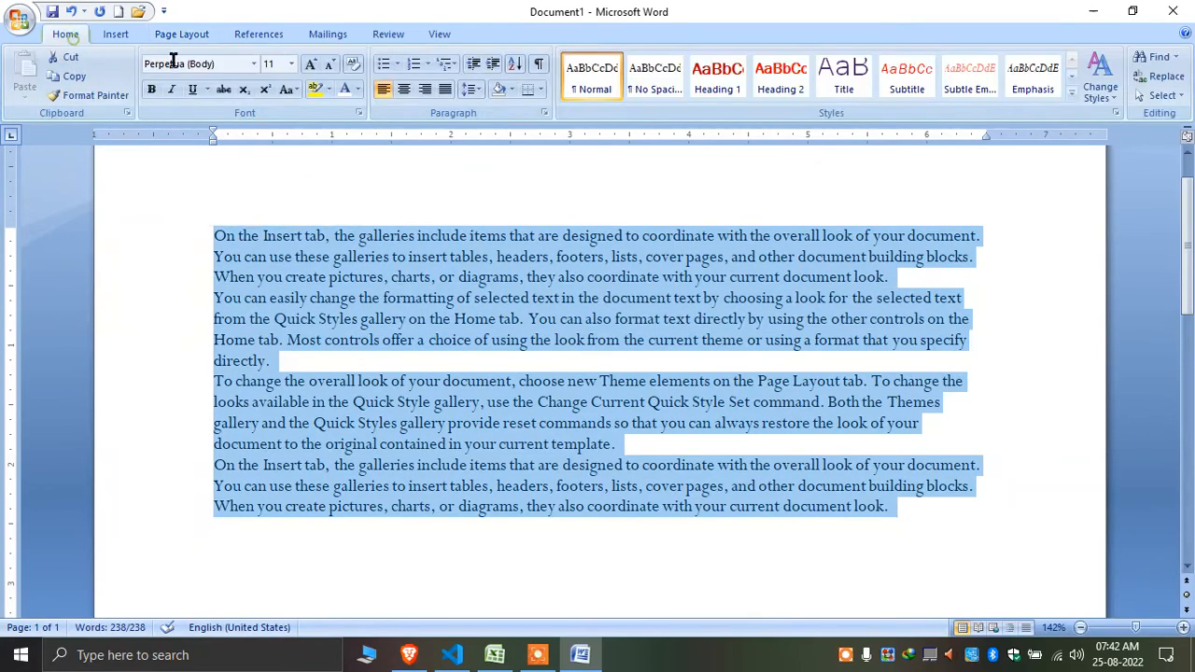
pyautogui.click(254, 65)
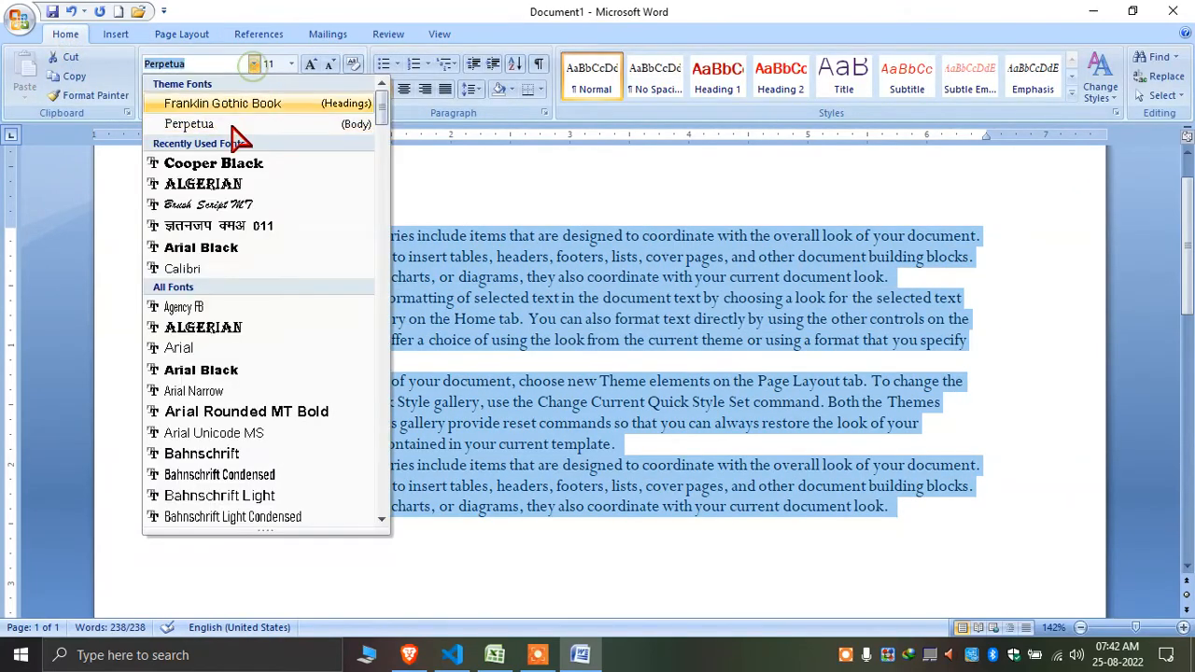
pyautogui.click(250, 271)
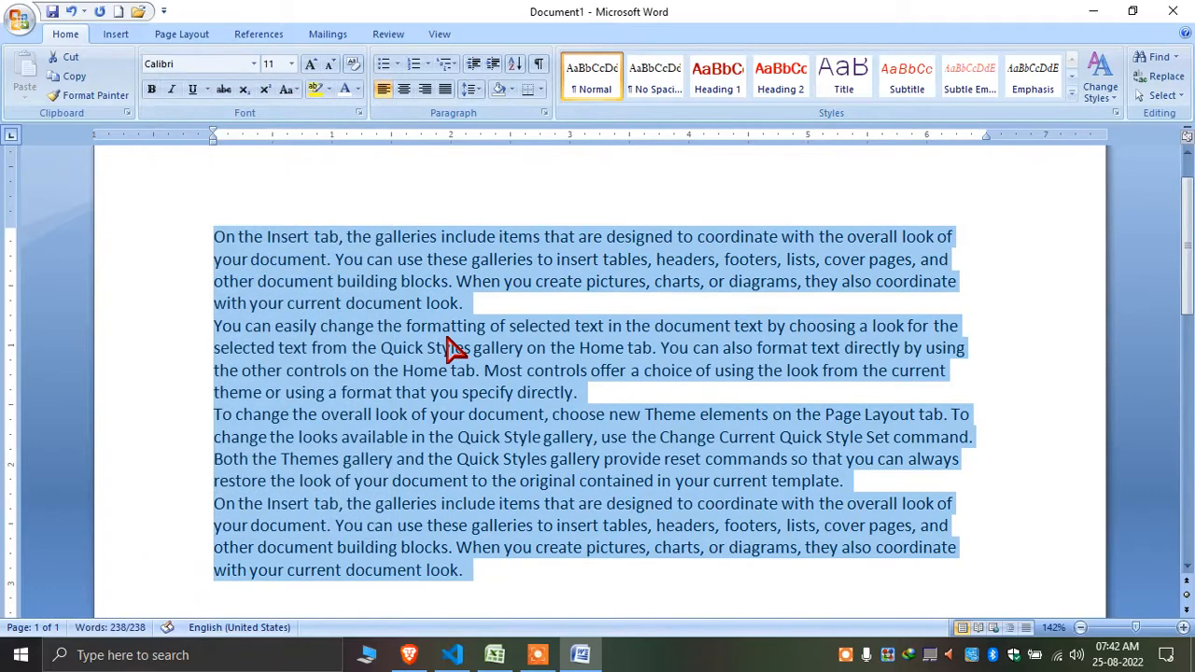
pyautogui.click(534, 350)
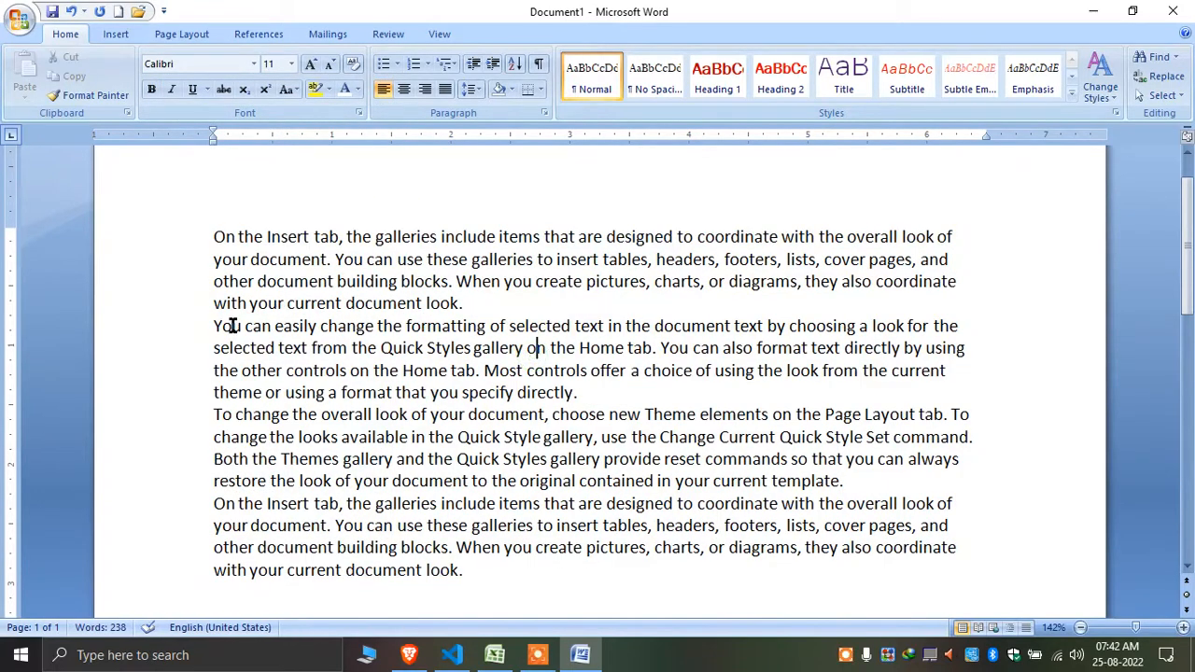
# - Insert a blank line before the second, third and fourth paragraphs to separate the text
pyautogui.click(212, 327)
pyautogui.press('Return')
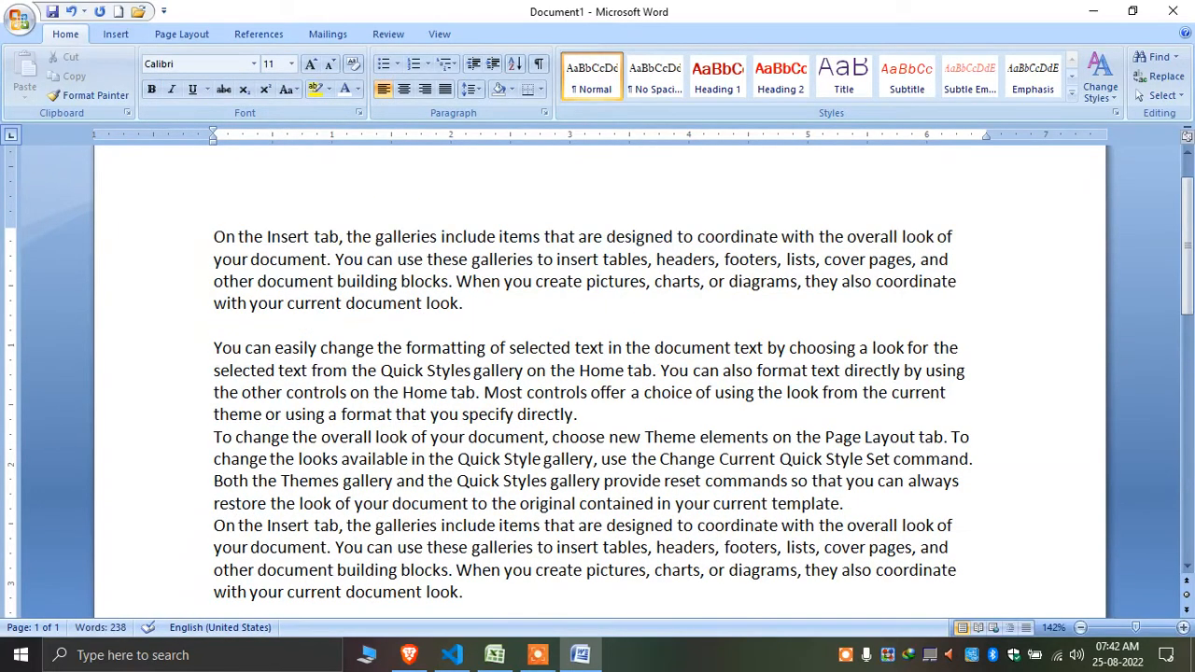
pyautogui.click(213, 437)
pyautogui.press('Return')
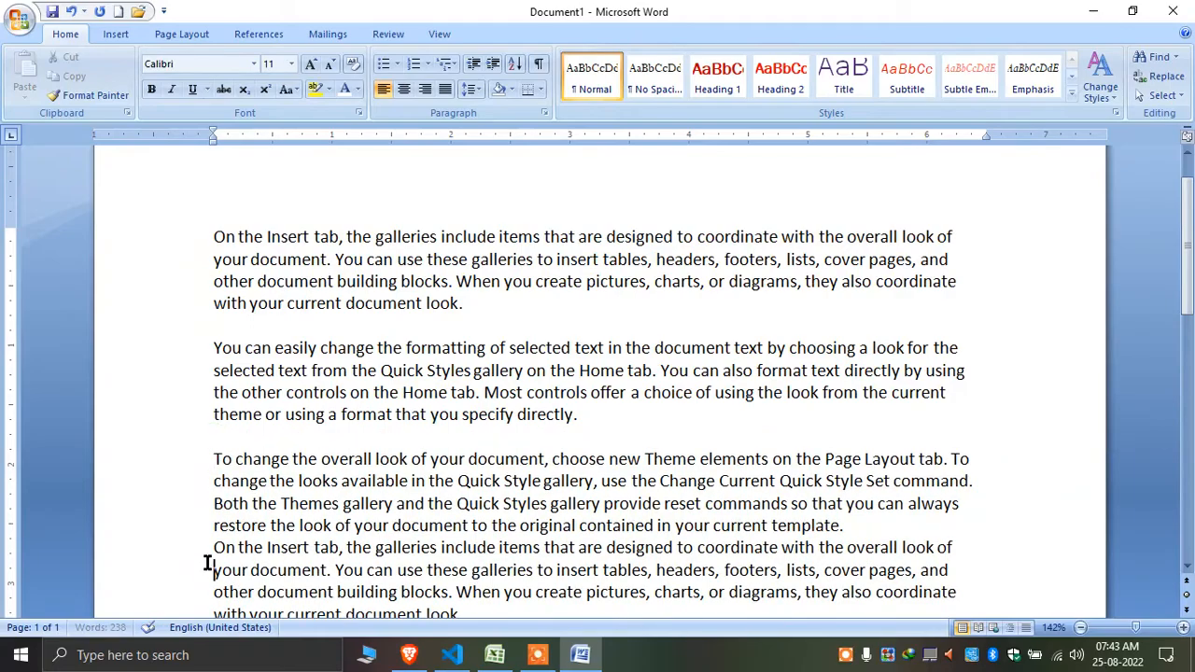
pyautogui.press('Return')
pyautogui.scroll(-3, 525, 419)
pyautogui.scroll(3, 560, 392)
pyautogui.scroll(-4, 624, 364)
pyautogui.scroll(4, 624, 364)
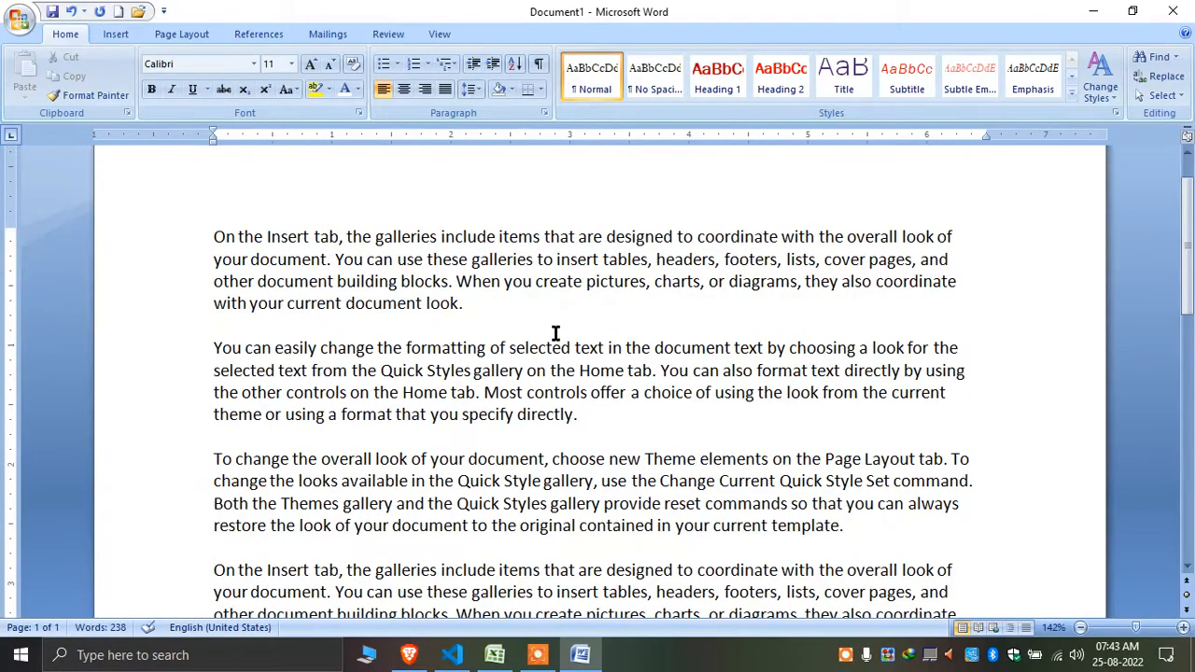
# - Apply the Narrow margin preset of 0.5" on all sides and check the margins down the whole page
pyautogui.click(467, 260)
pyautogui.scroll(1, 546, 288)
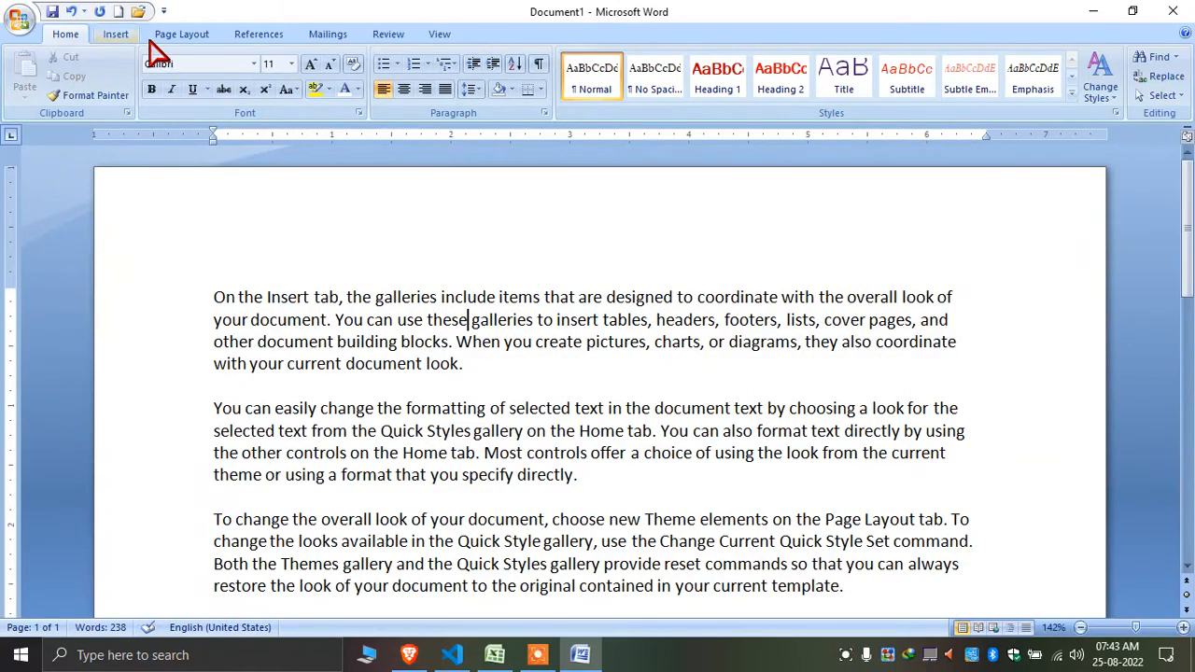
pyautogui.click(183, 35)
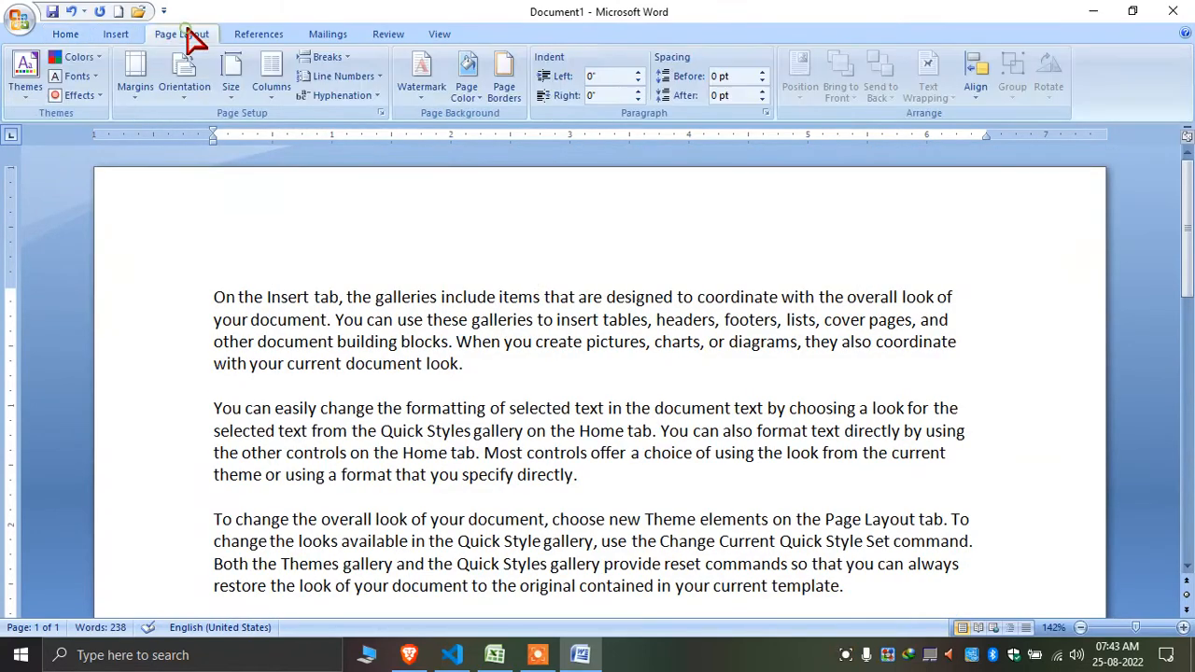
pyautogui.click(142, 98)
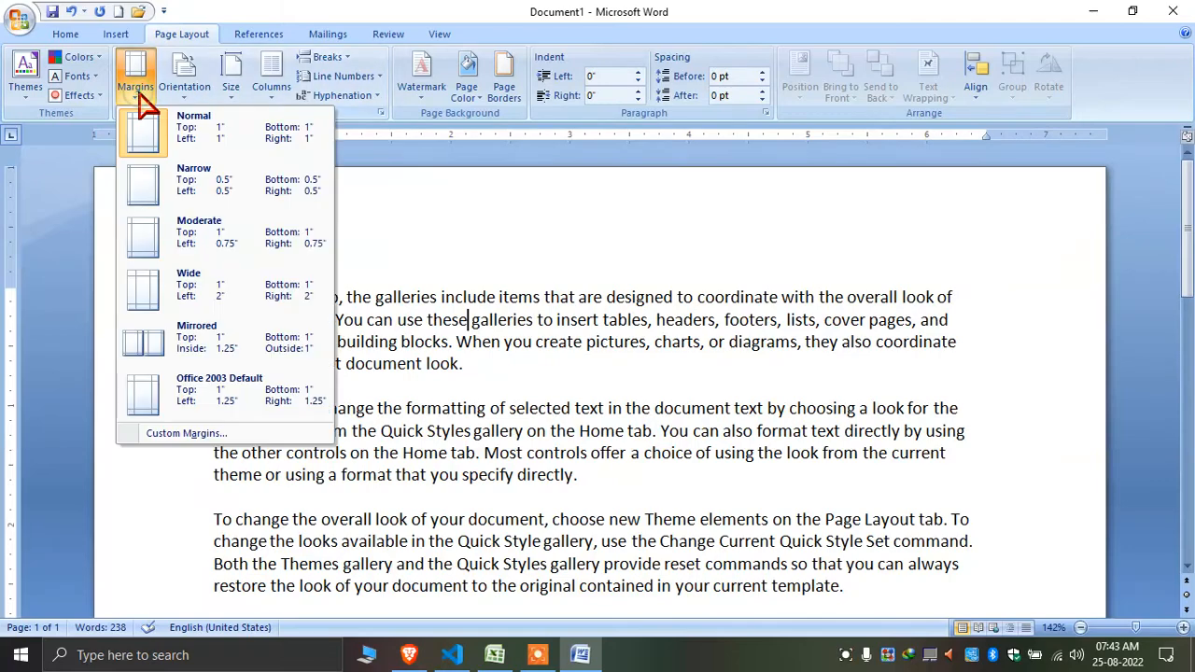
pyautogui.click(213, 193)
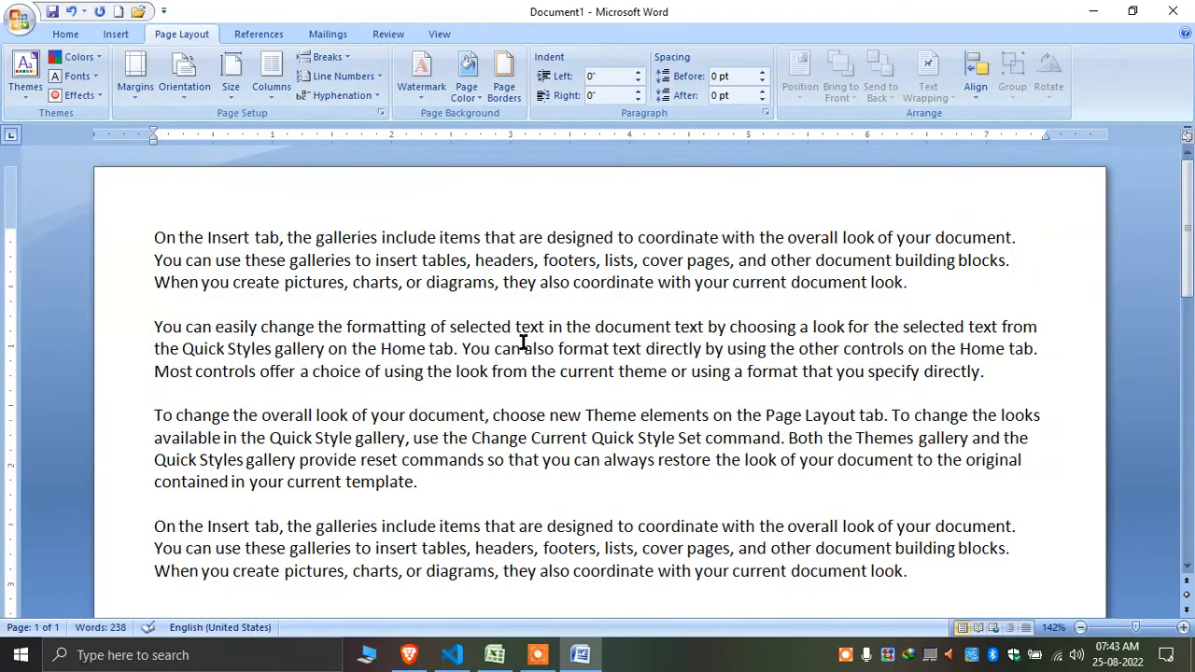
pyautogui.scroll(-4, 524, 344)
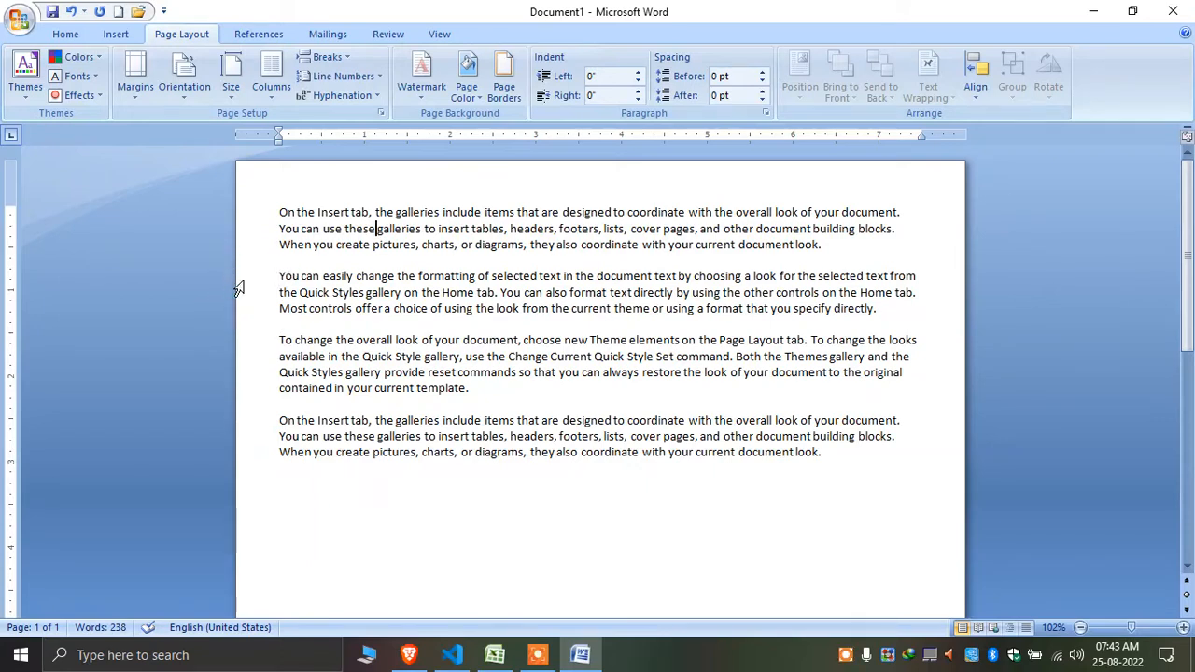
pyautogui.click(279, 141)
pyautogui.scroll(-10, 187, 453)
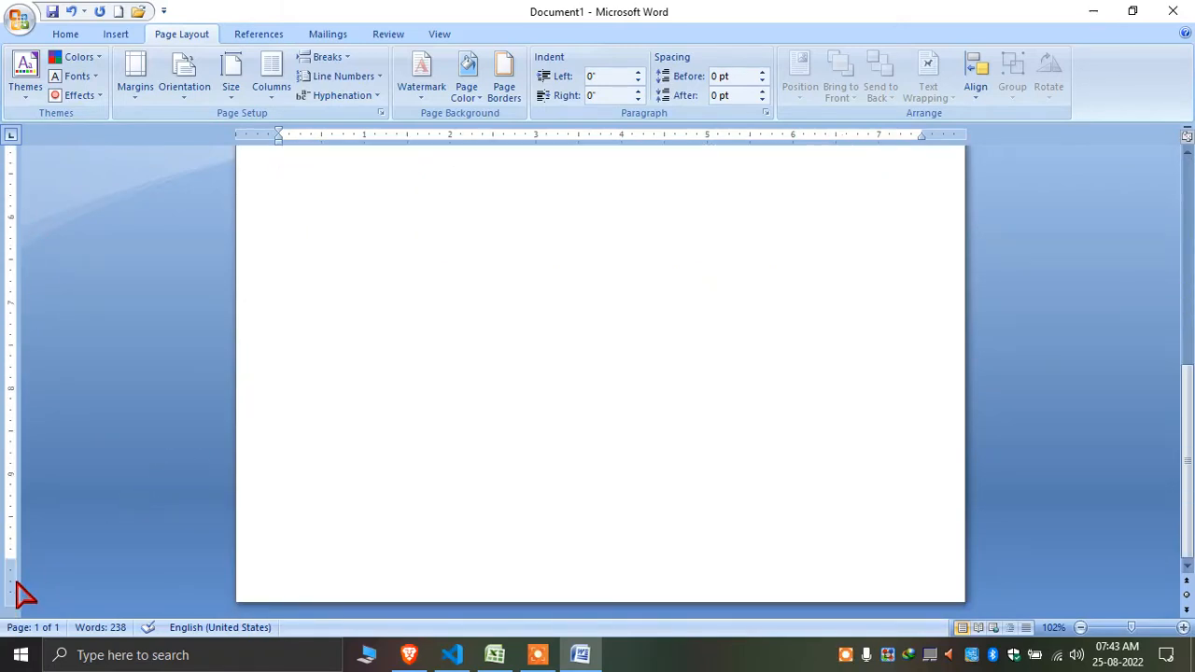
pyautogui.scroll(10, 13, 569)
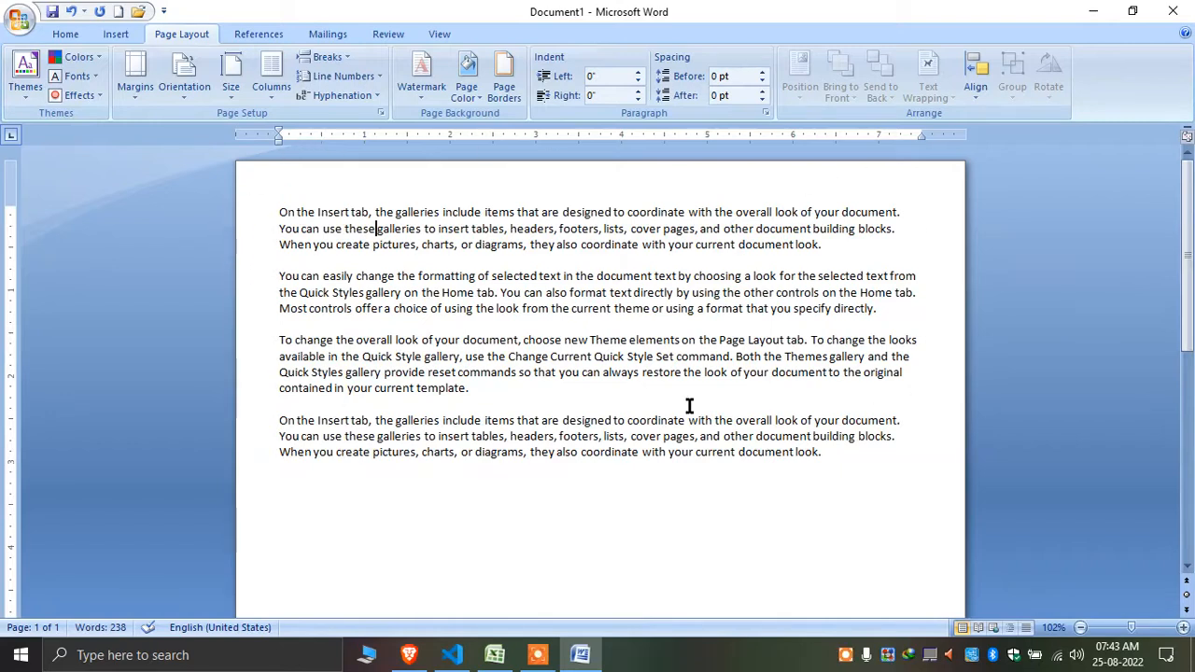
# - Try the Moderate margin preset on the document and follow it with the Wide preset with 2" side margins
pyautogui.click(134, 84)
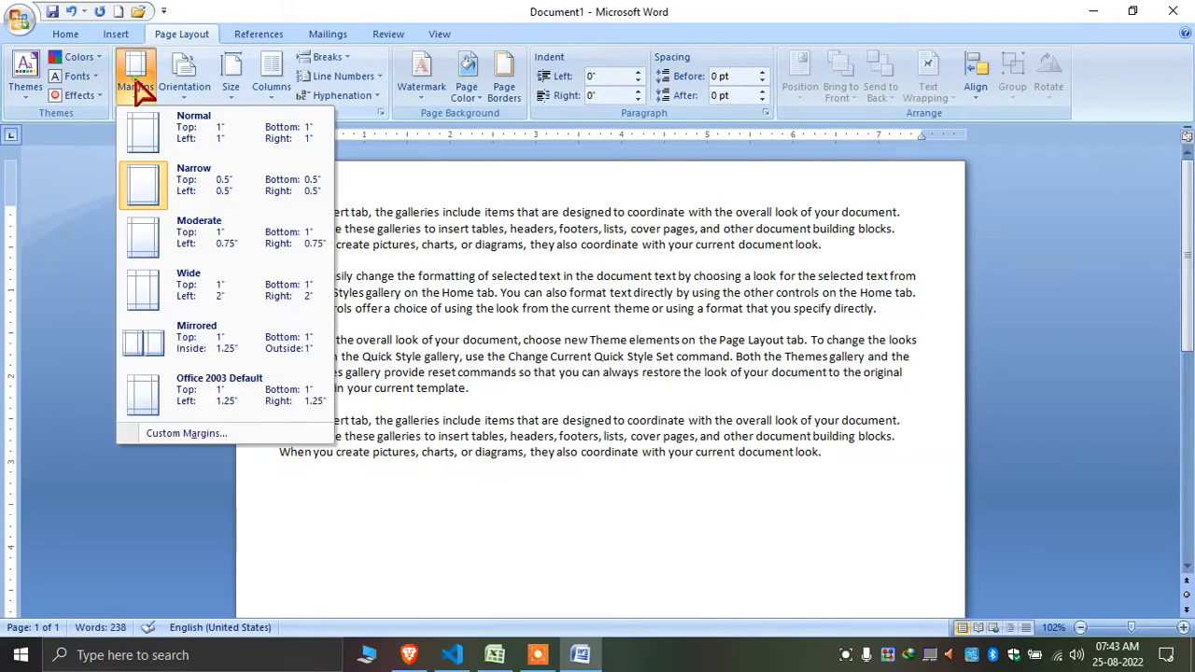
pyautogui.click(266, 242)
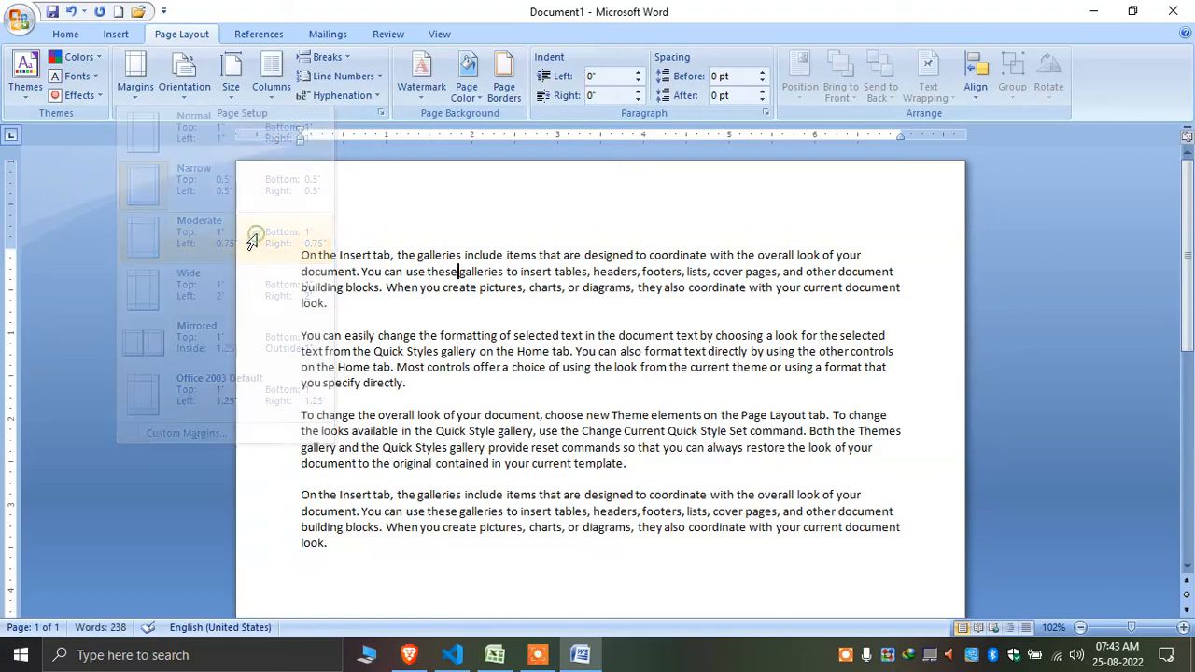
pyautogui.click(136, 93)
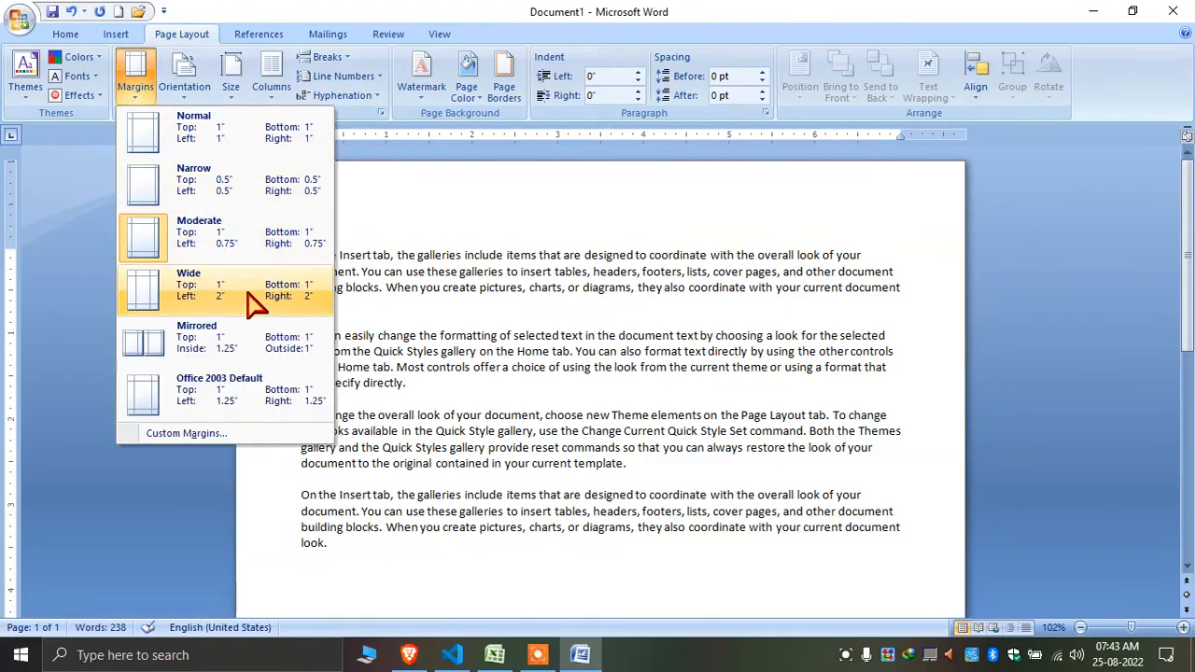
pyautogui.click(254, 301)
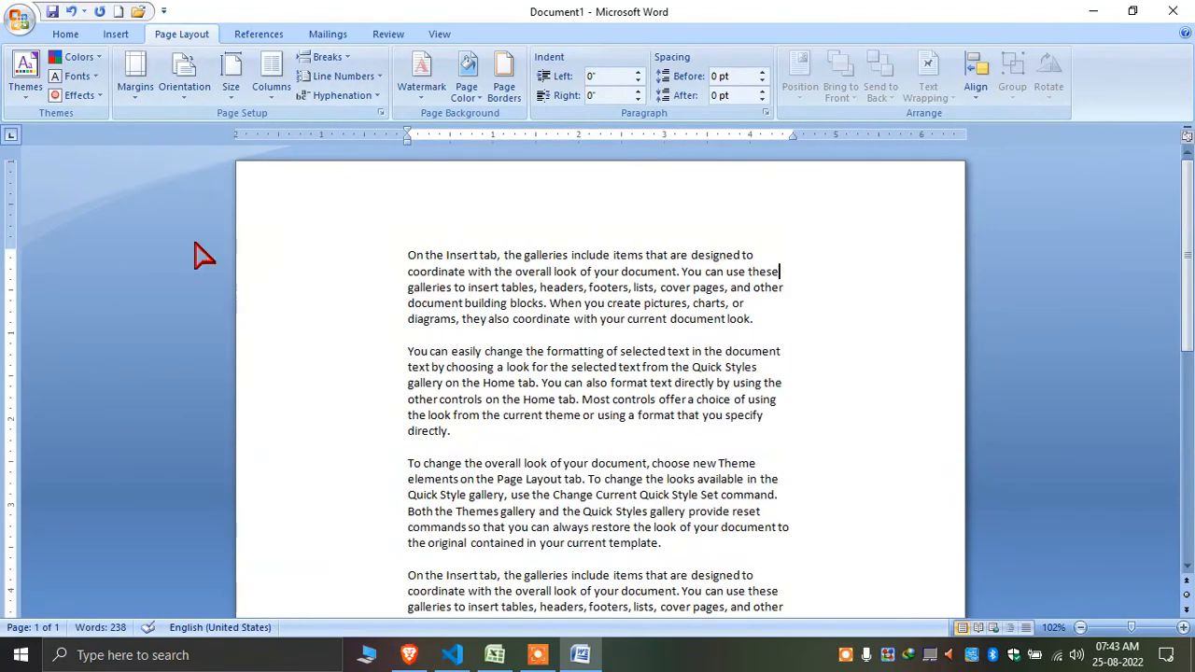
# - Apply the Mirrored margin preset with a 1.25" inside margin and a 1" outside margin
pyautogui.click(138, 96)
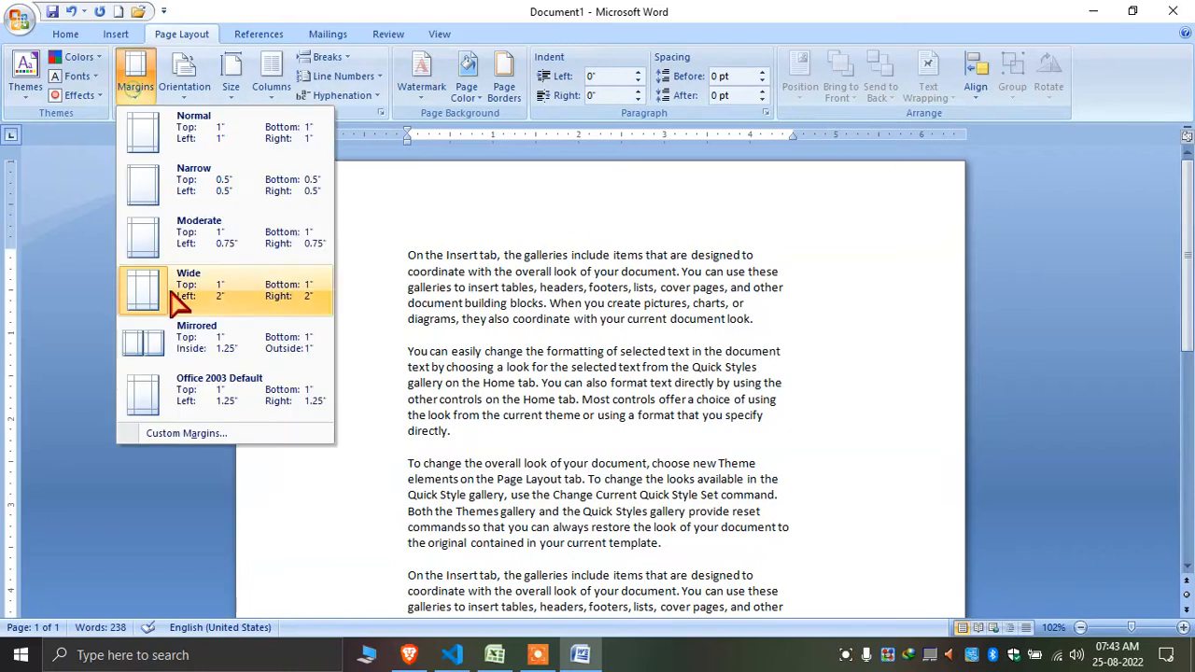
pyautogui.click(266, 338)
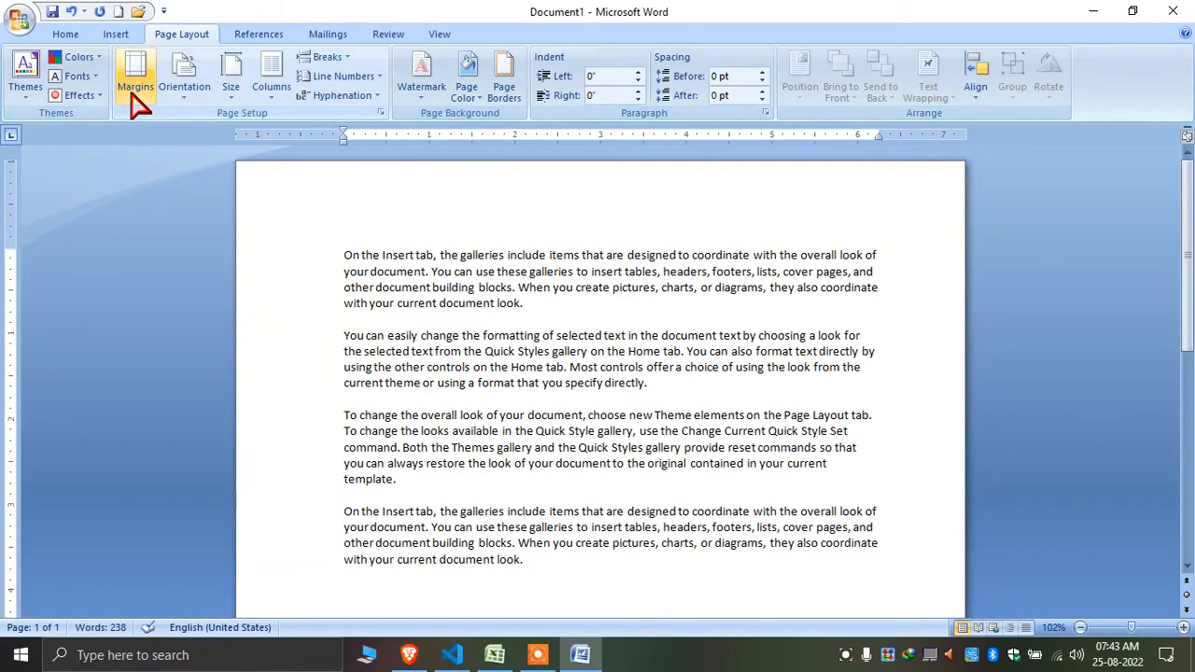
# - Set Multiple pages to Normal in the custom margin settings
pyautogui.click(136, 93)
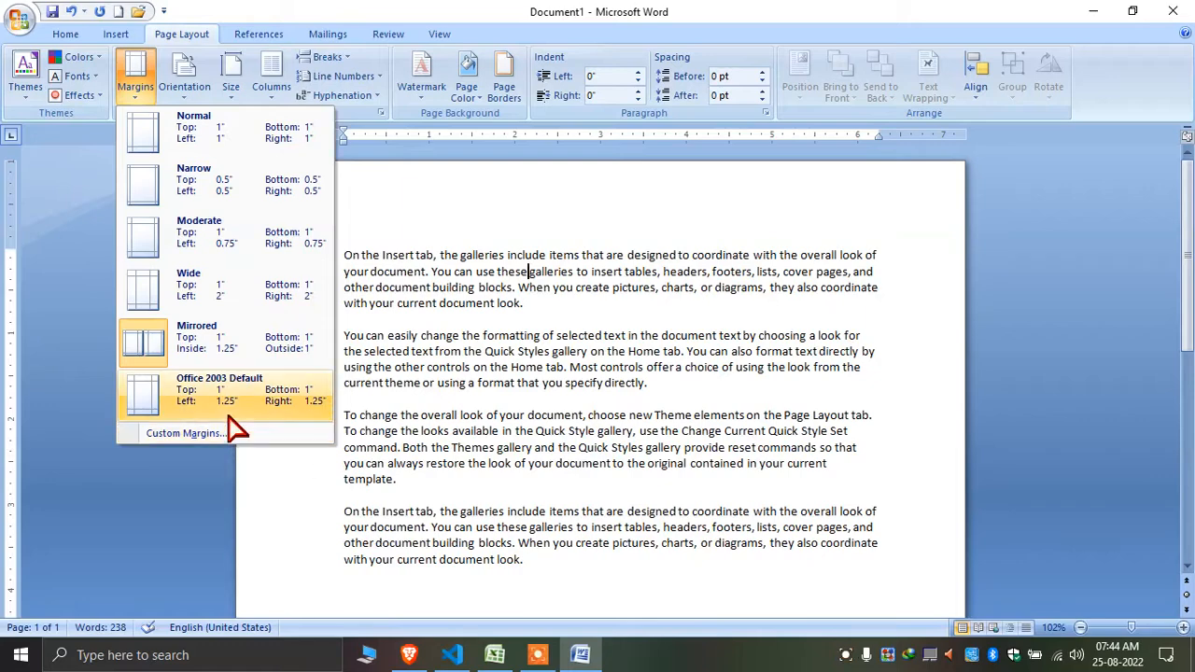
pyautogui.click(212, 435)
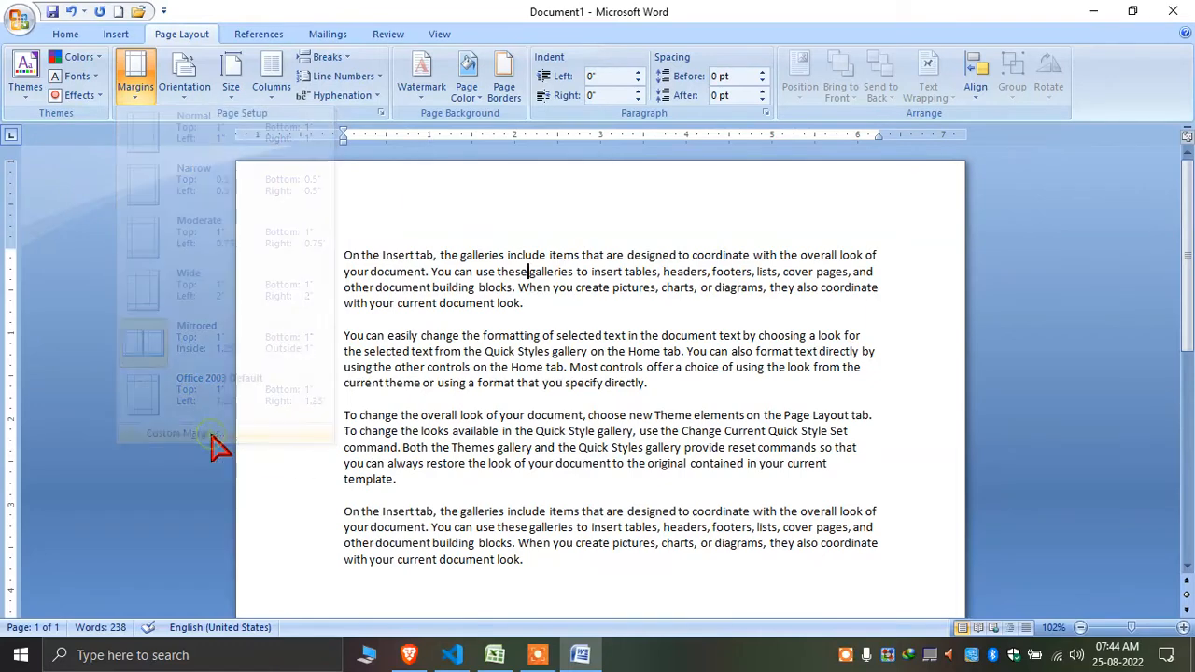
pyautogui.moveTo(556, 94); pyautogui.dragTo(640, 119)
pyautogui.click(619, 177)
pyautogui.doubleClick(623, 178)
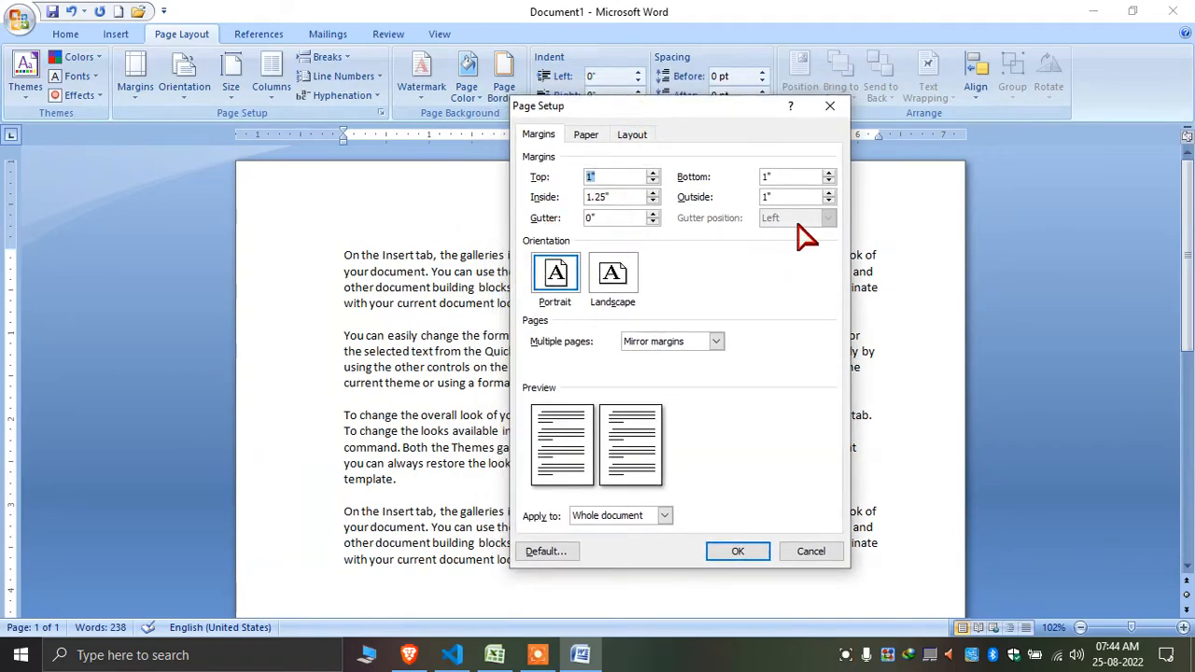
pyautogui.doubleClick(618, 200)
pyautogui.click(716, 341)
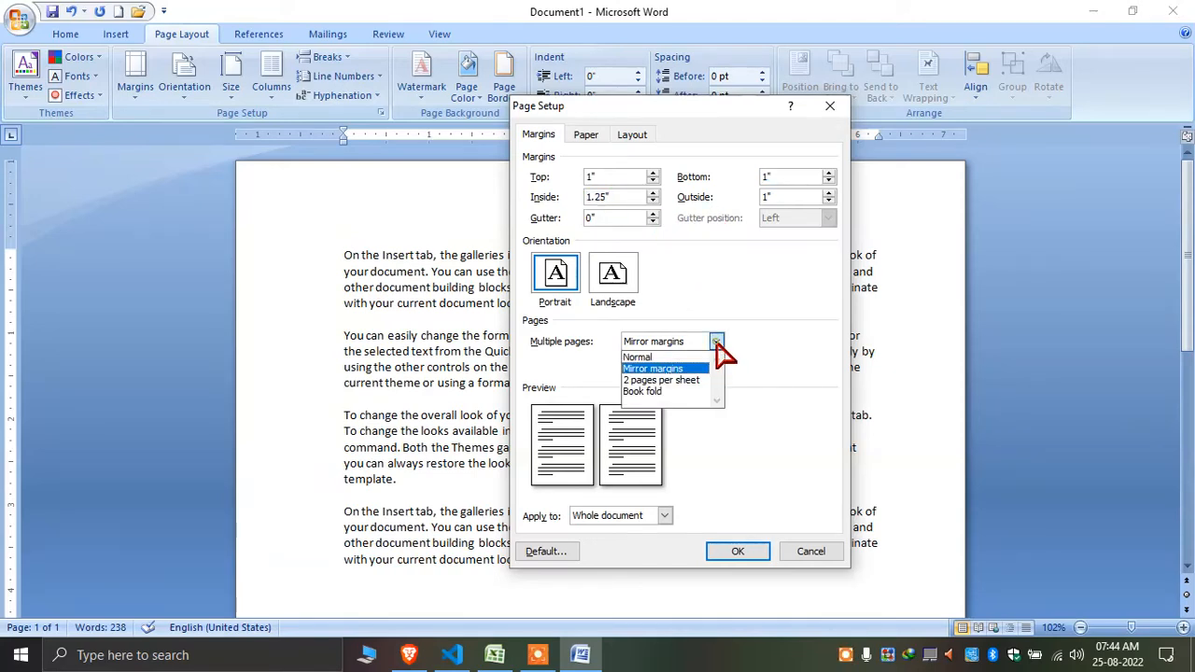
pyautogui.click(661, 360)
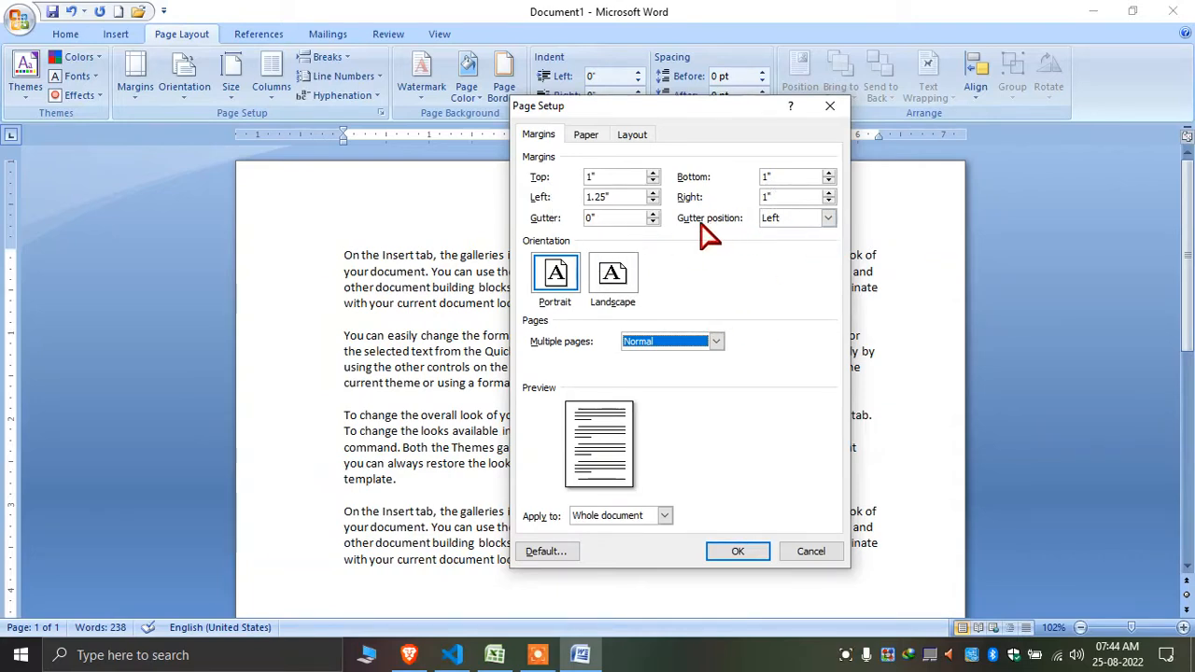
# - Set the gutter to 1" and apply the custom margins to the whole document
pyautogui.click(654, 214)
pyautogui.click(653, 214)
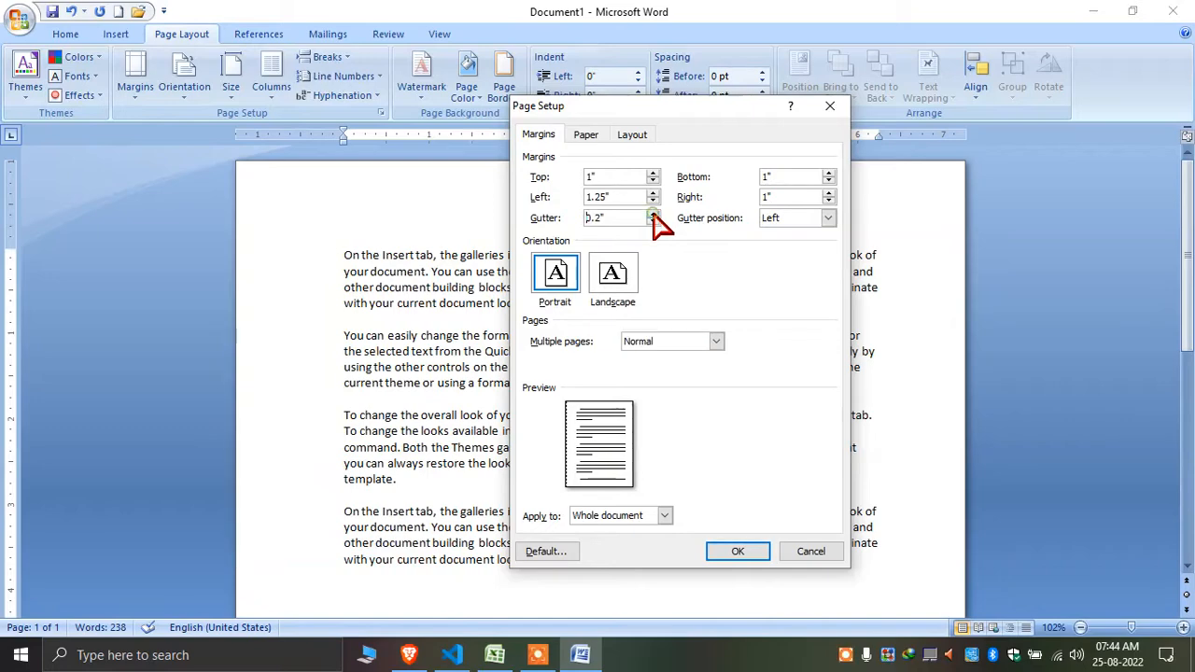
pyautogui.click(654, 214)
pyautogui.click(653, 214)
pyautogui.click(653, 214)
pyautogui.click(653, 214)
pyautogui.click(654, 214)
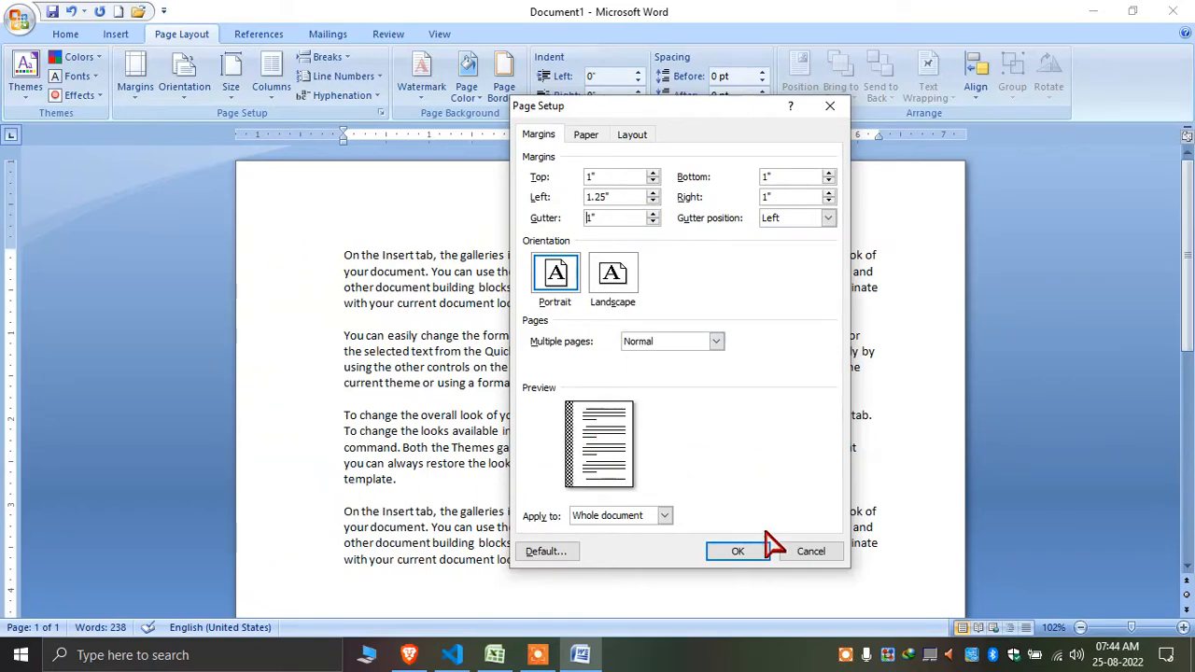
pyautogui.click(735, 551)
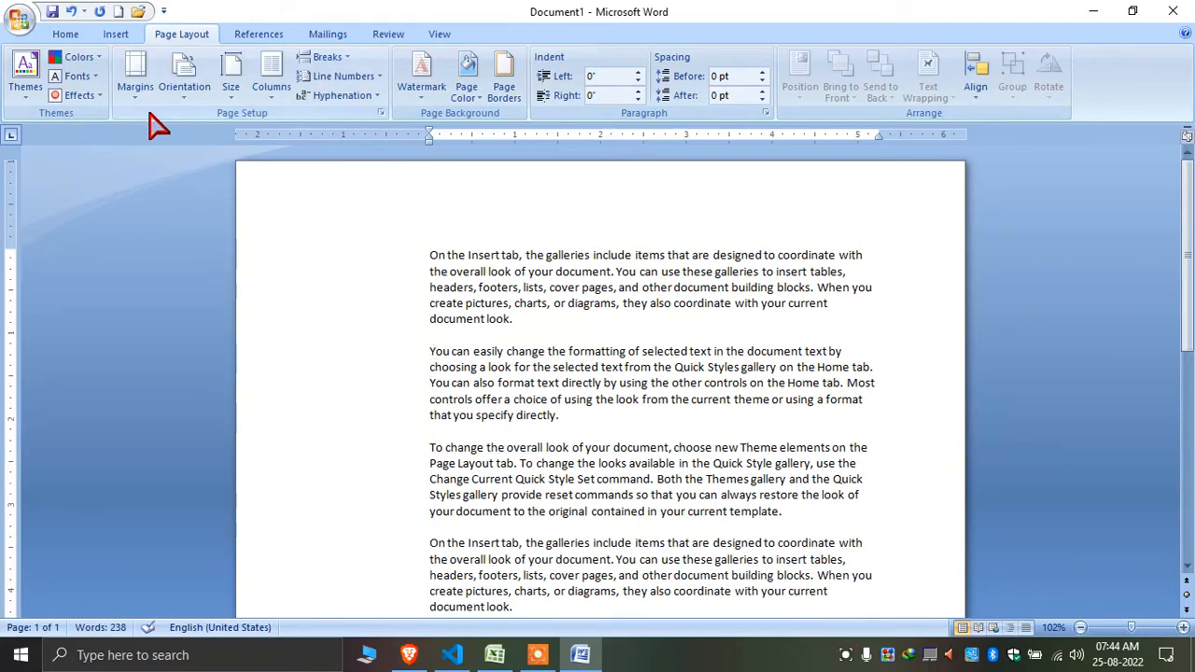
# - Set the gutter position to Top in the custom margin settings and apply it to the whole document
pyautogui.click(138, 84)
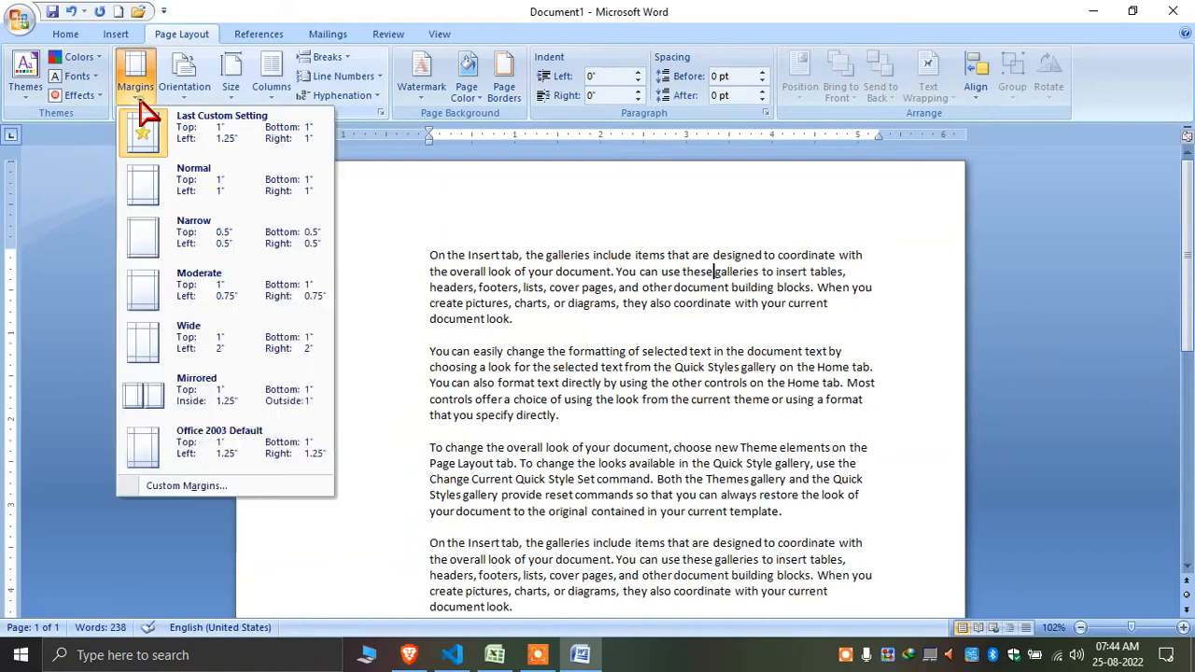
pyautogui.click(270, 485)
pyautogui.click(785, 219)
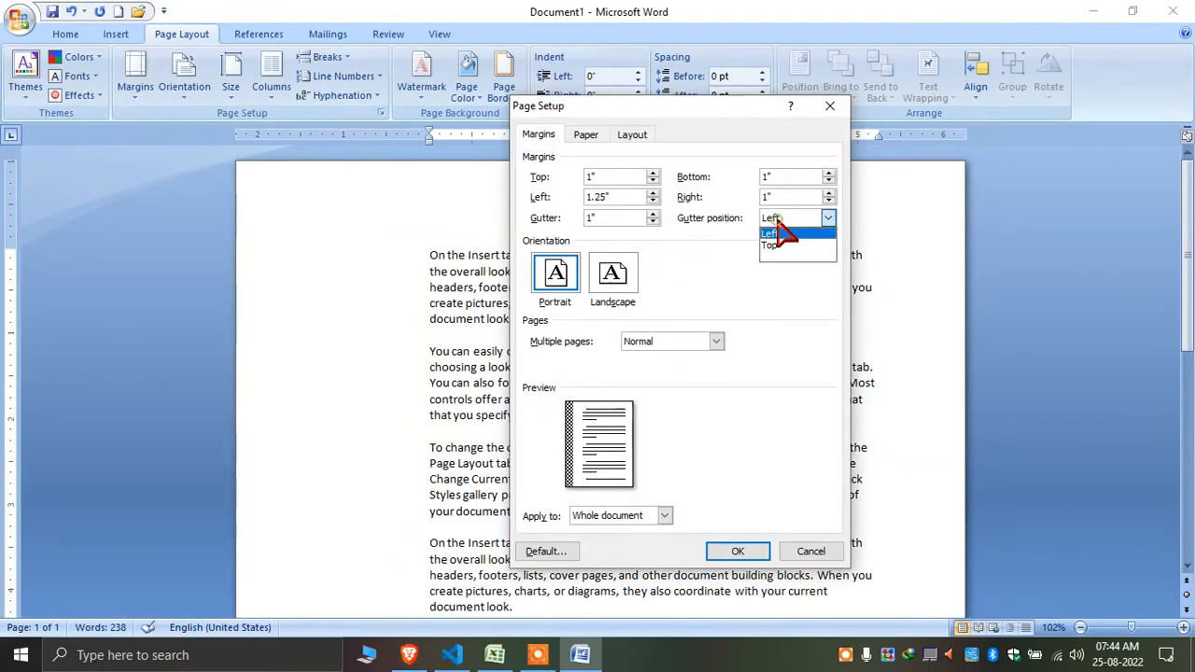
pyautogui.click(811, 249)
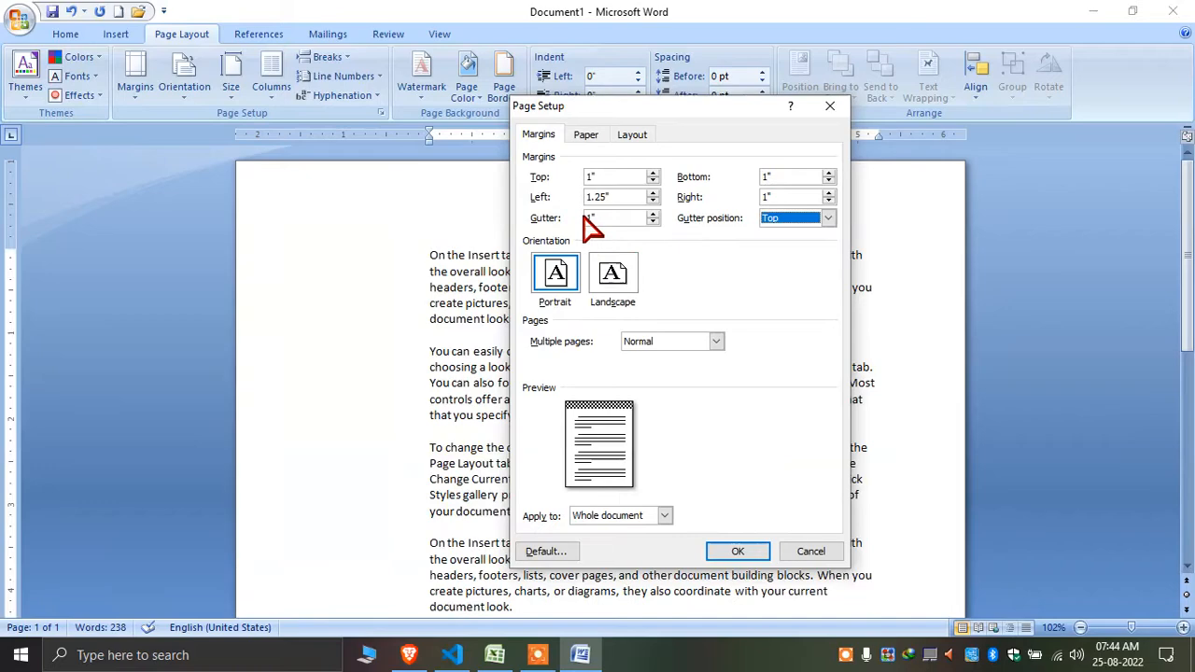
pyautogui.click(737, 551)
pyautogui.scroll(-5, 623, 407)
pyautogui.scroll(5, 623, 407)
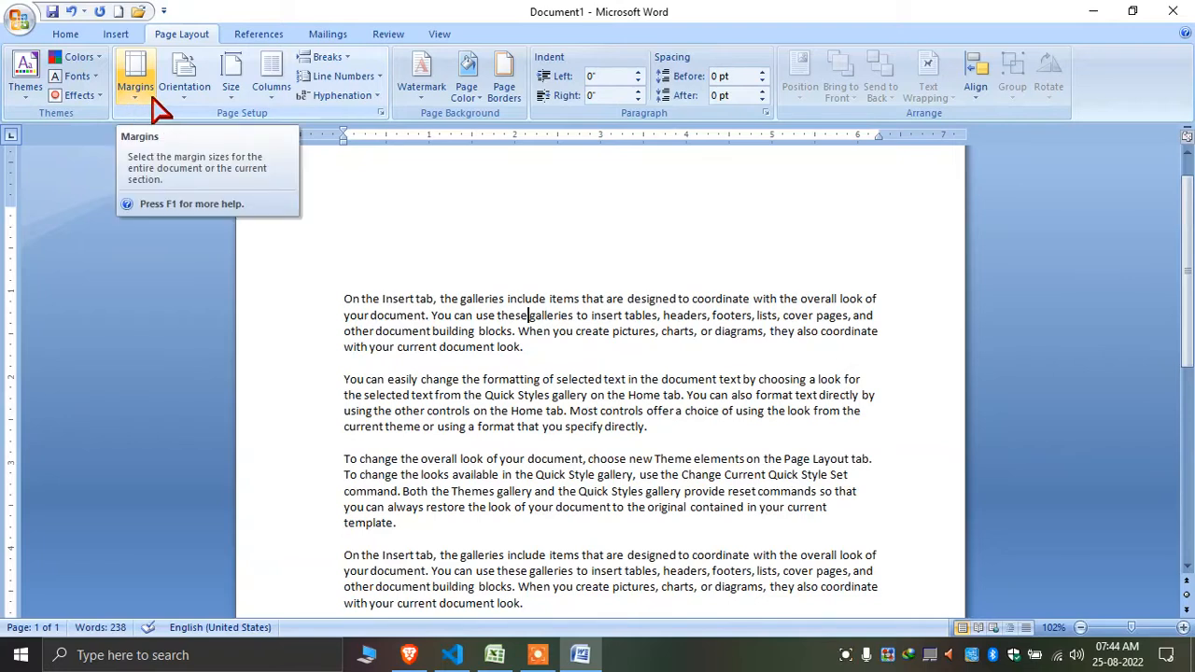
# - Try landscape orientation on the document and switch the page back to portrait
pyautogui.click(194, 105)
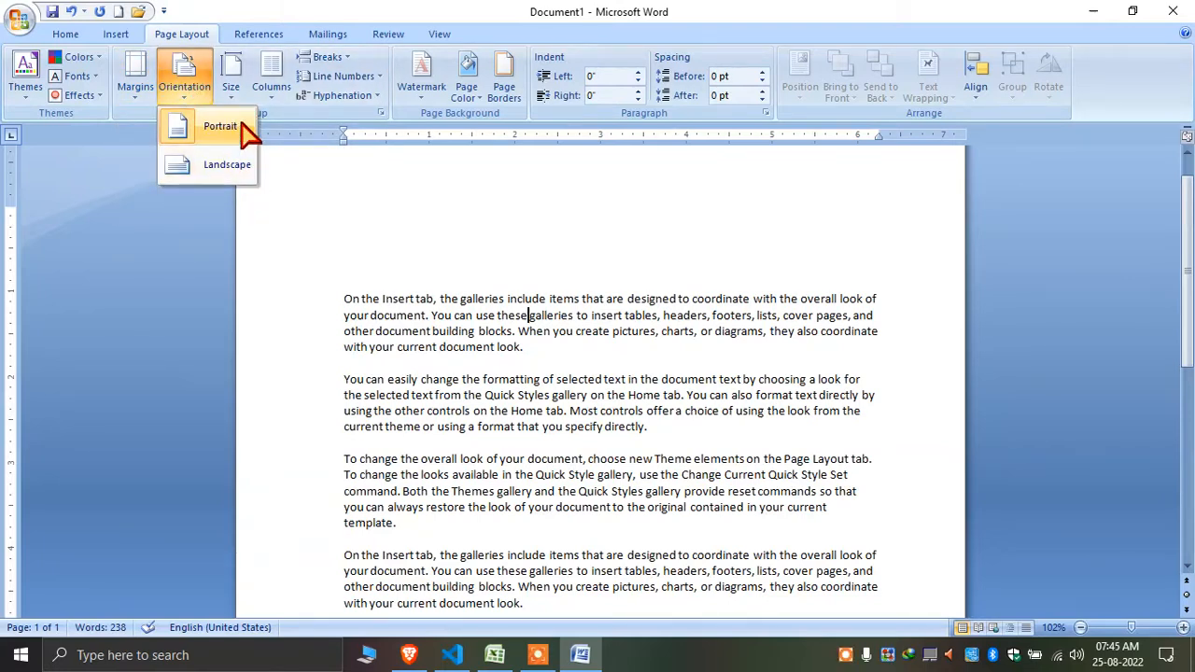
pyautogui.click(233, 169)
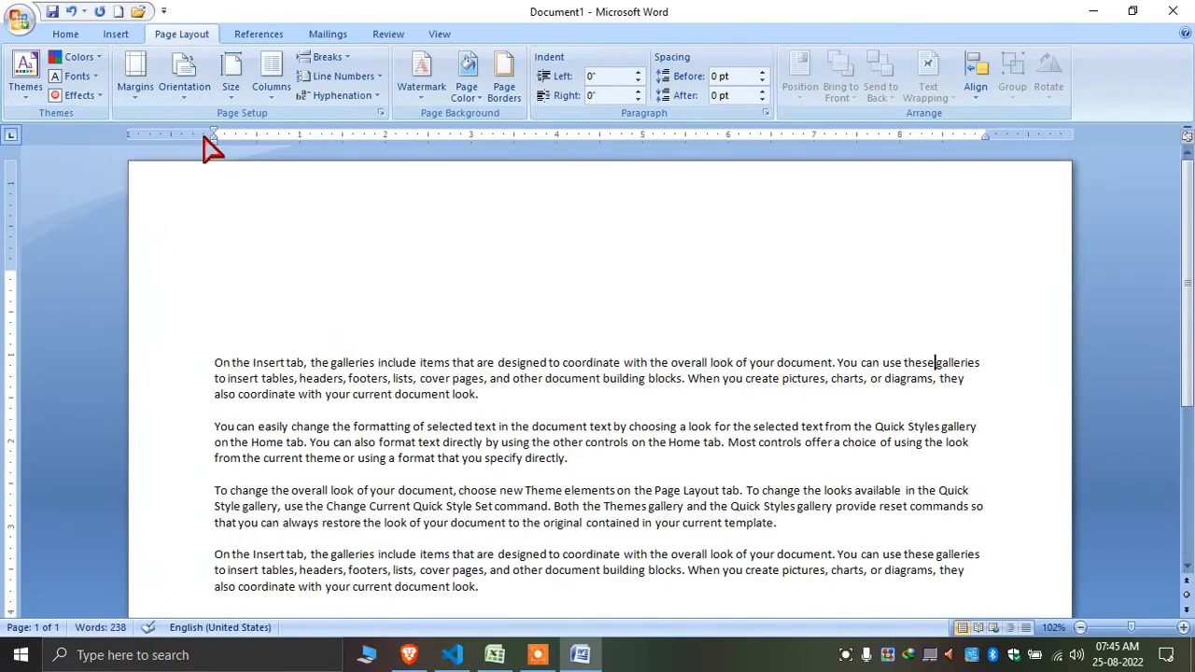
pyautogui.click(271, 80)
pyautogui.click(232, 93)
pyautogui.click(186, 91)
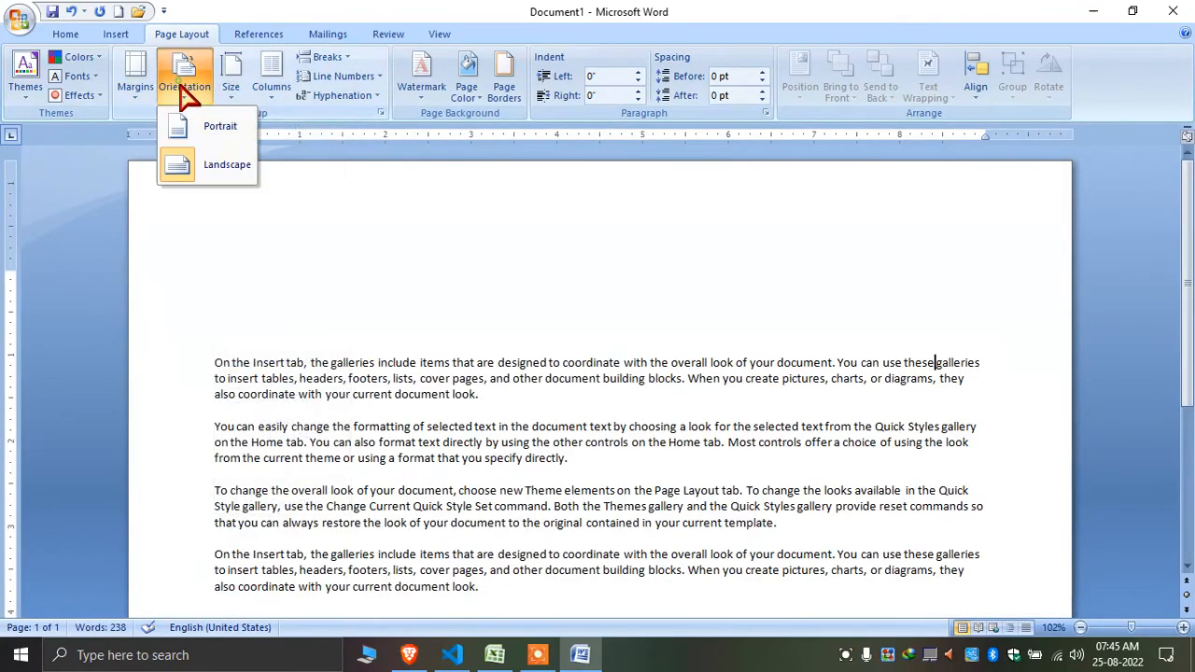
pyautogui.click(233, 123)
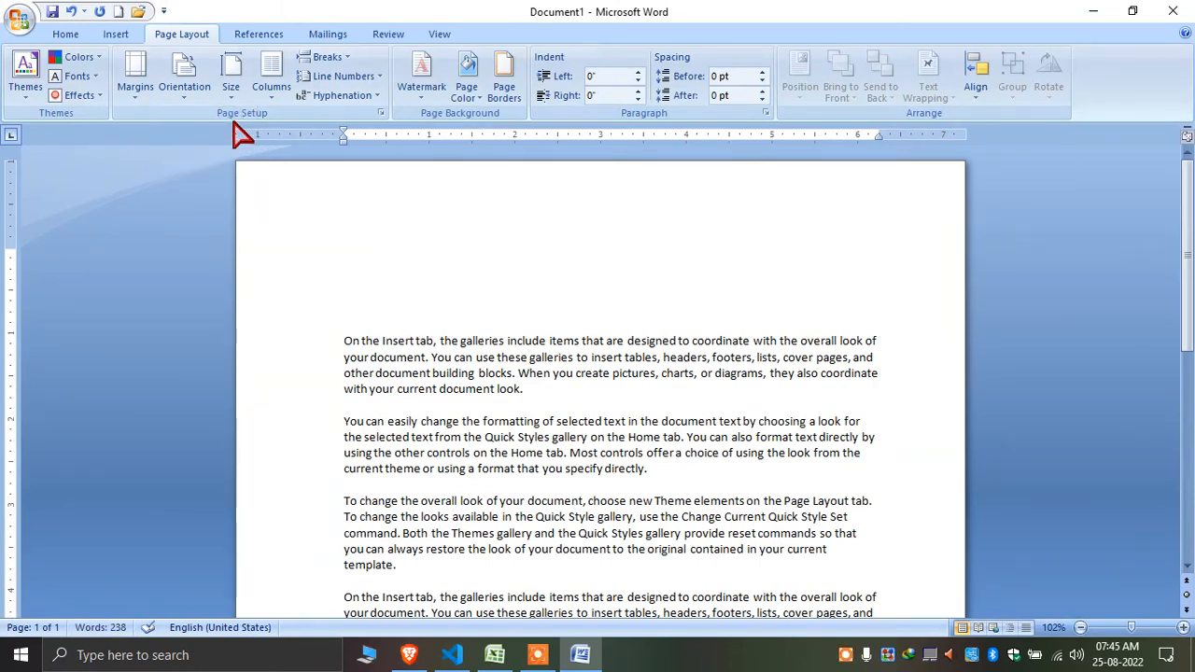
# - Look through the preset paper sizes and enter a custom paper size 4" wide and 6" high
pyautogui.click(231, 82)
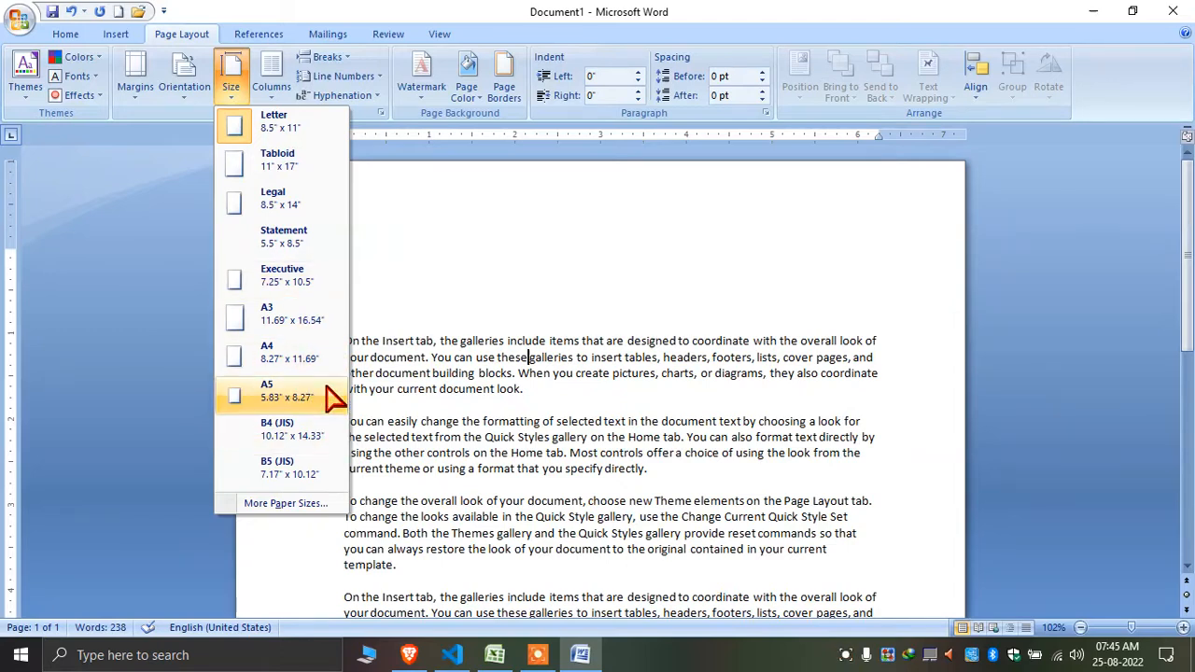
pyautogui.click(457, 341)
pyautogui.click(228, 89)
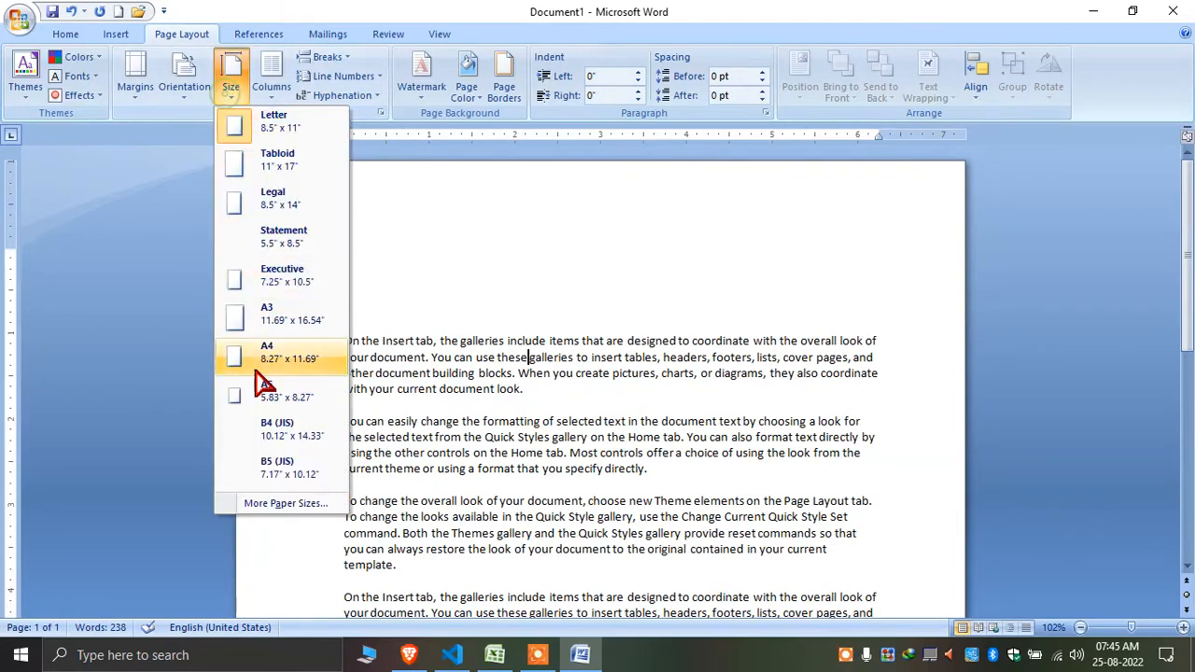
pyautogui.click(314, 504)
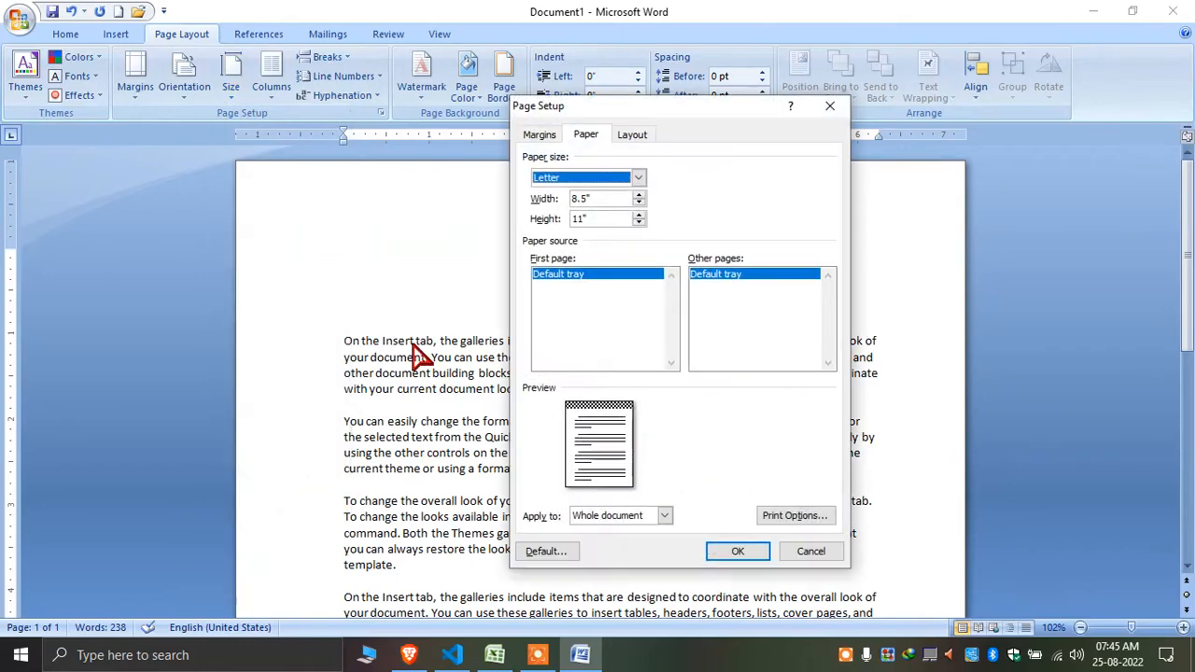
pyautogui.doubleClick(605, 198)
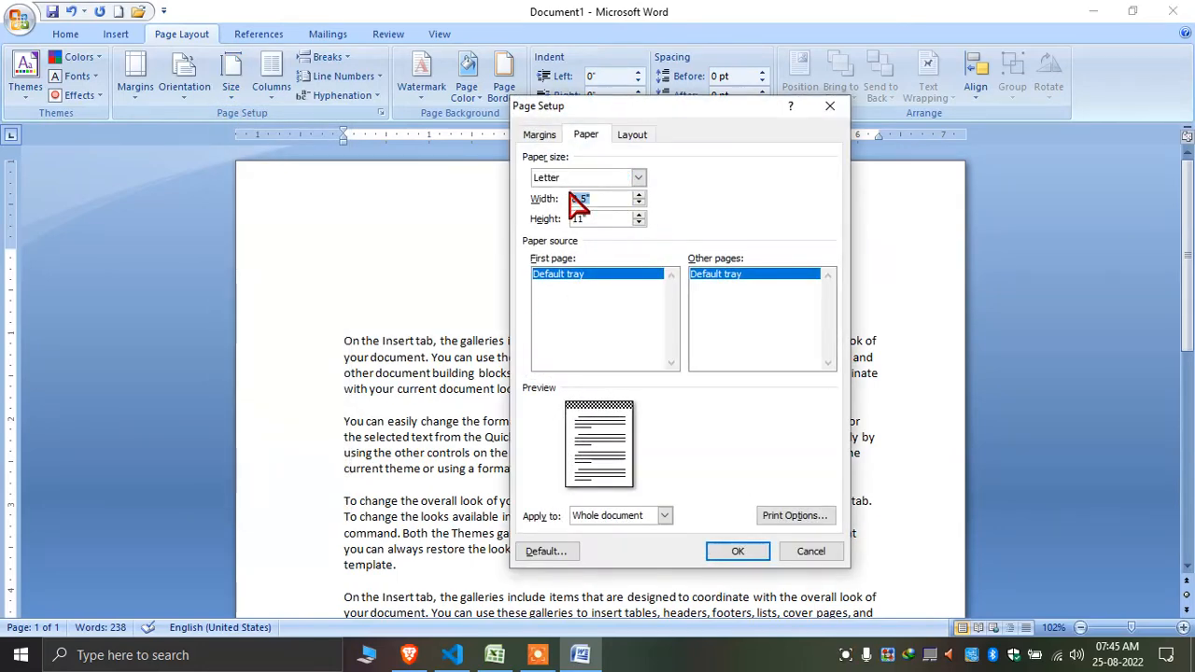
pyautogui.write('4')
pyautogui.doubleClick(595, 217)
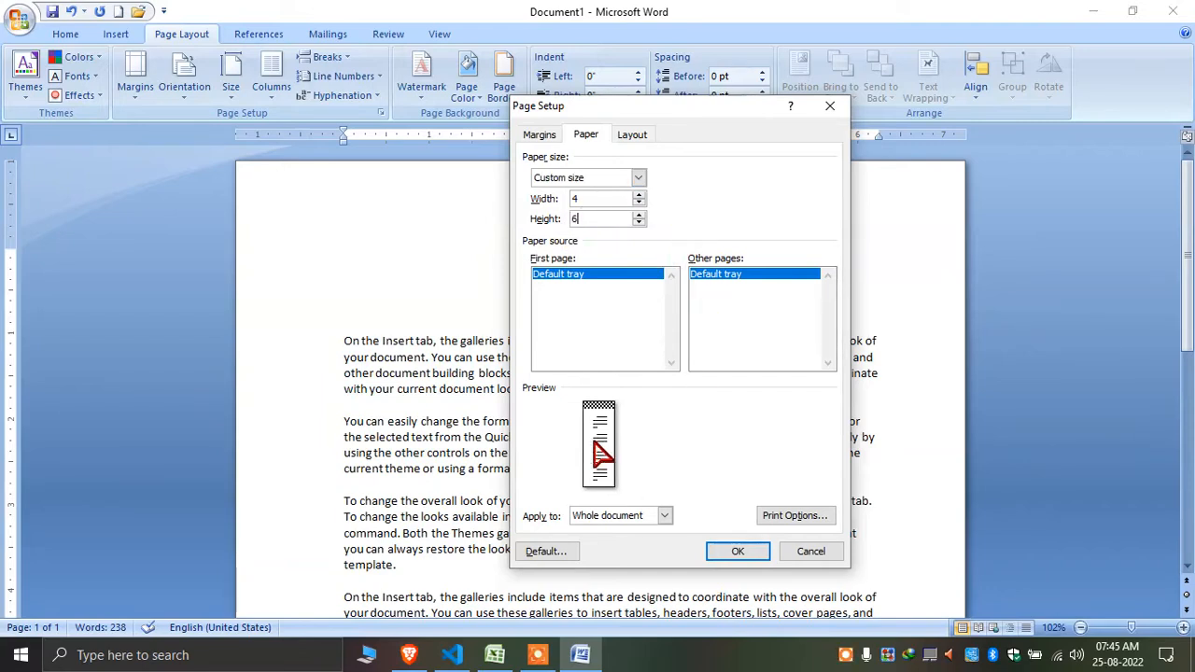
# - Choose A4 as the paper size and apply it to the whole document
pyautogui.click(638, 177)
pyautogui.click(592, 193)
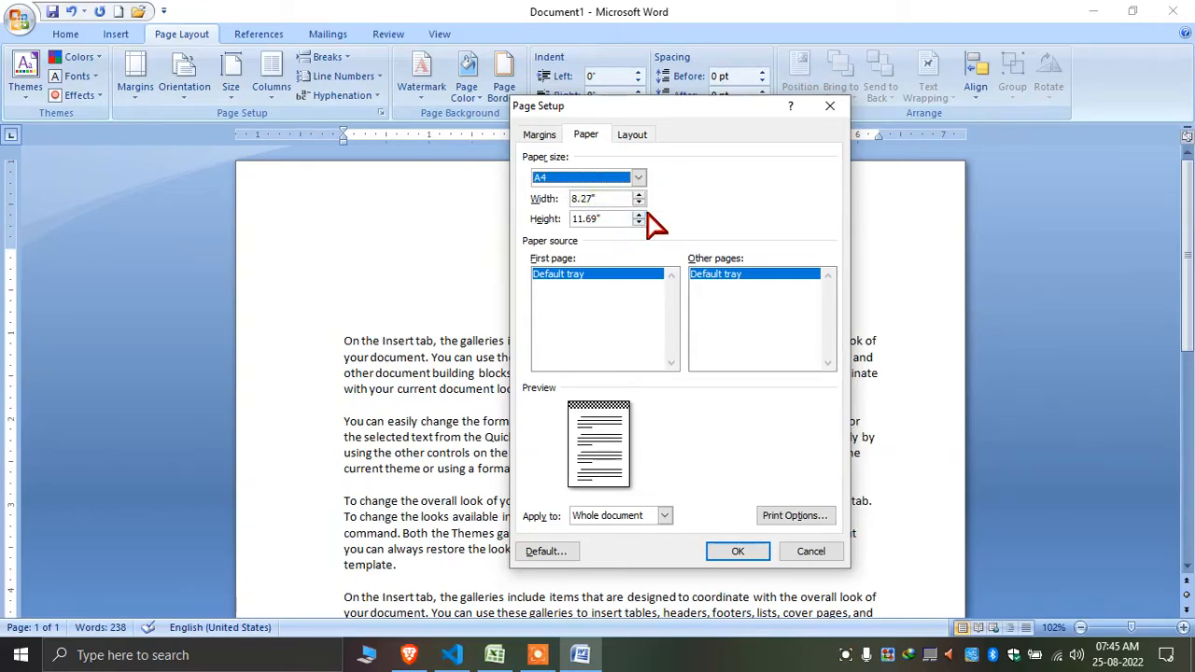
pyautogui.click(730, 555)
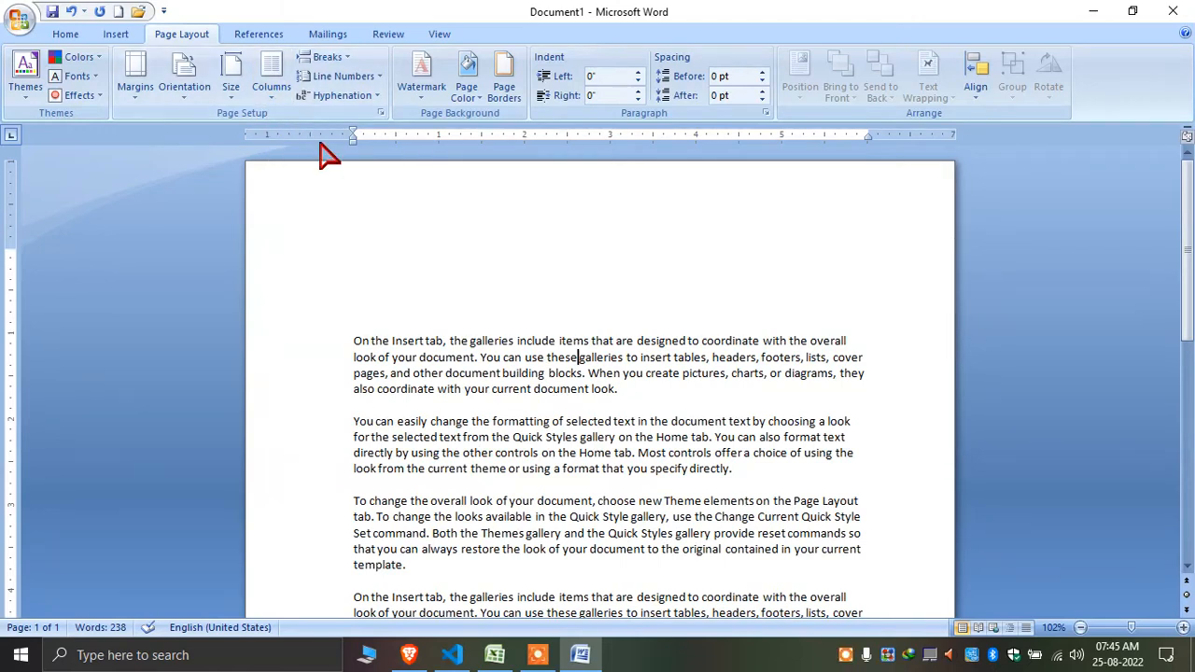
# - Apply the Narrow margin preset and set the gutter to 0 in the custom margin settings
pyautogui.click(140, 94)
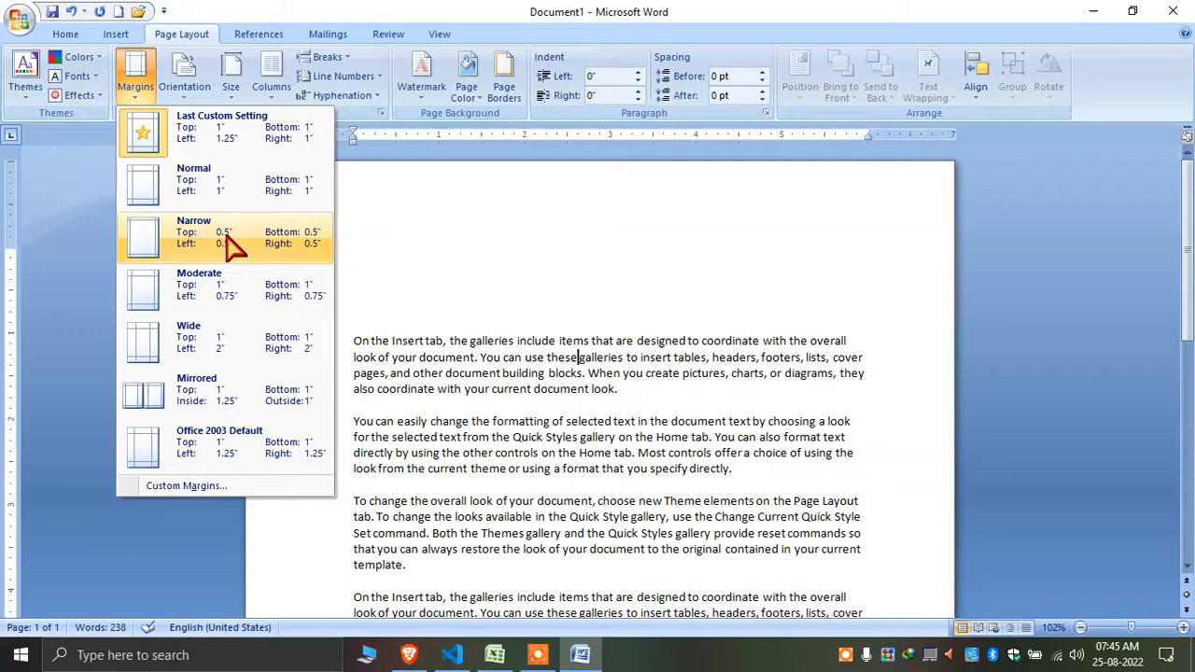
pyautogui.click(234, 238)
pyautogui.click(140, 107)
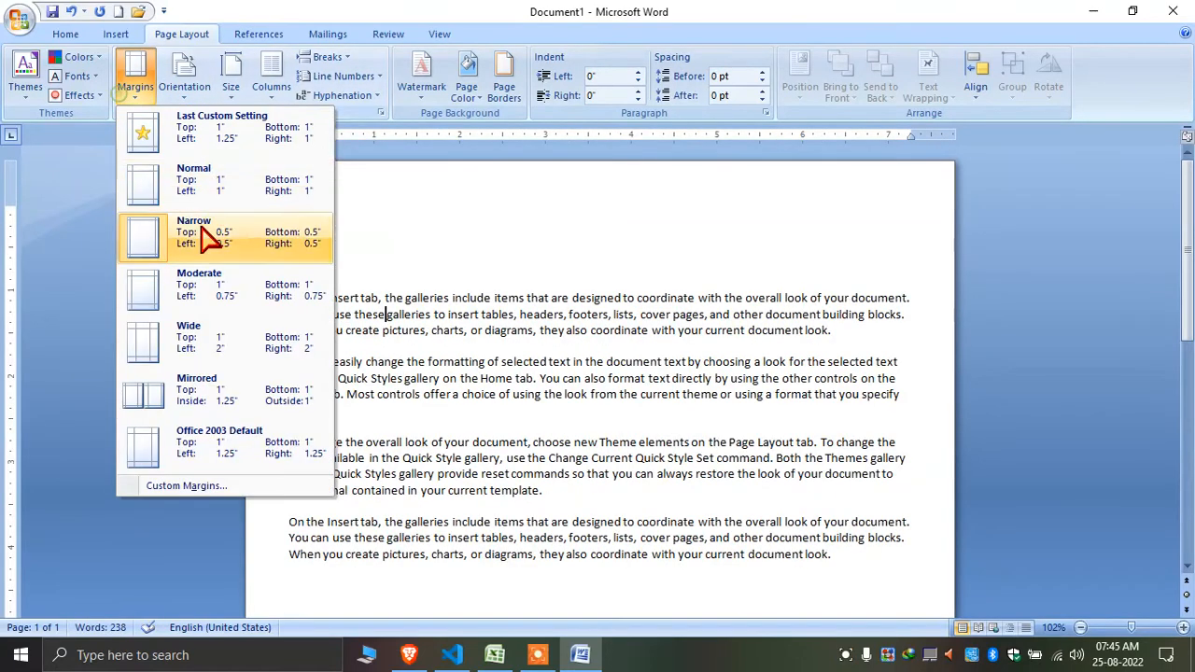
pyautogui.click(232, 488)
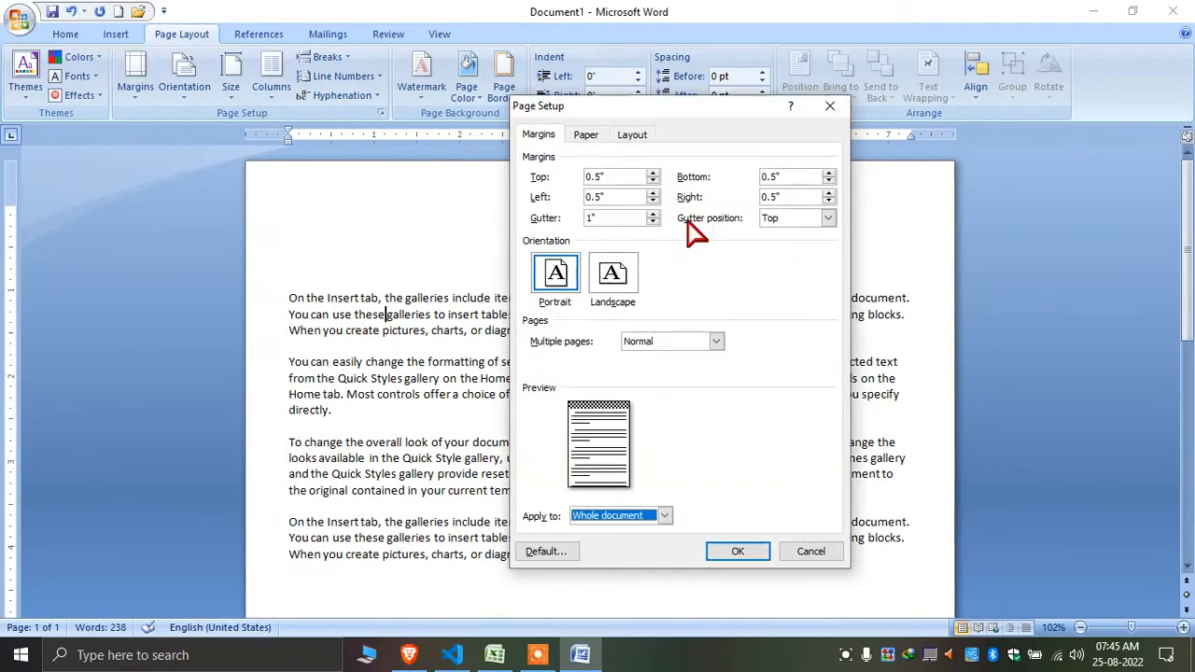
pyautogui.doubleClick(618, 216)
pyautogui.write('0')
pyautogui.click(751, 552)
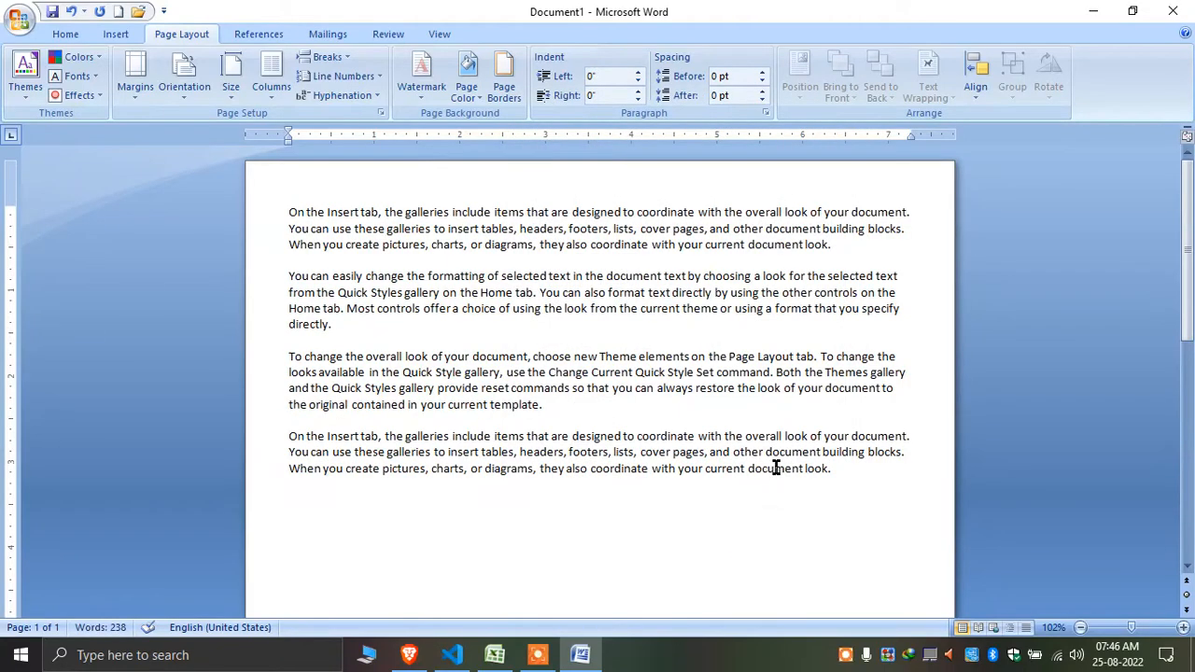
# - Copy all the sample paragraphs and paste the copy at the end of the document
pyautogui.moveTo(387, 547); pyautogui.dragTo(224, 204)
pyautogui.hotkey('ctrl', 'c')
pyautogui.hotkey('ctrl', 'End')
pyautogui.hotkey('ctrl', 'v')
pyautogui.scroll(5, 547, 482)
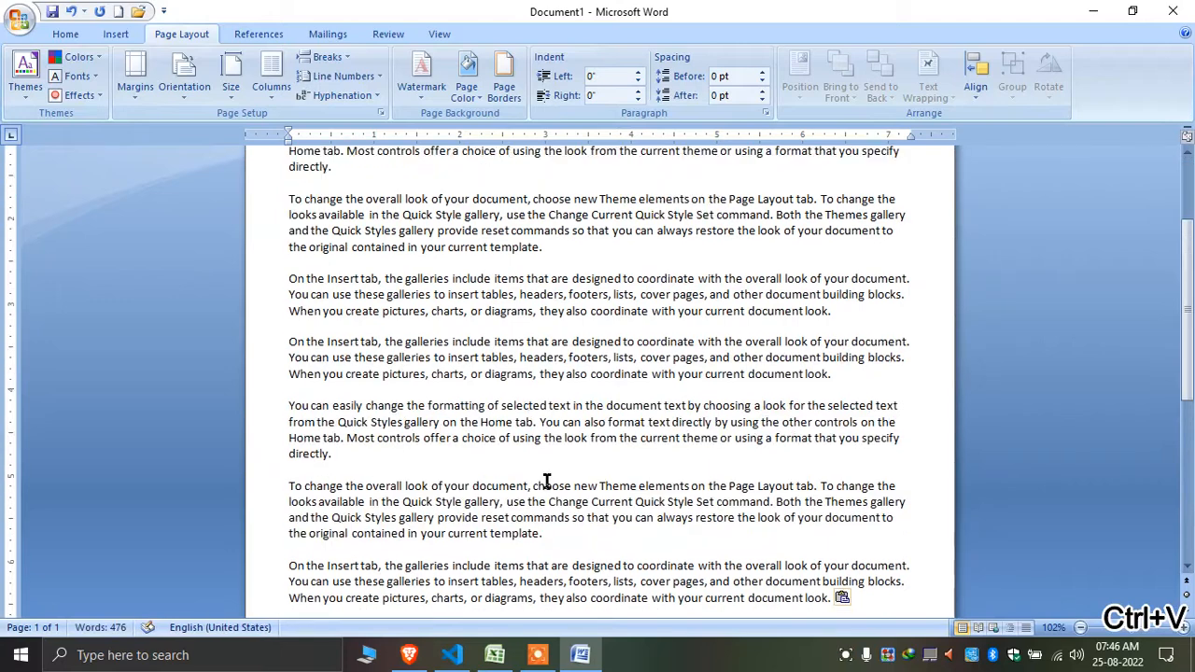
# - Lay the text out in two columns and paste another copy of the sample paragraphs at the end
pyautogui.click(271, 77)
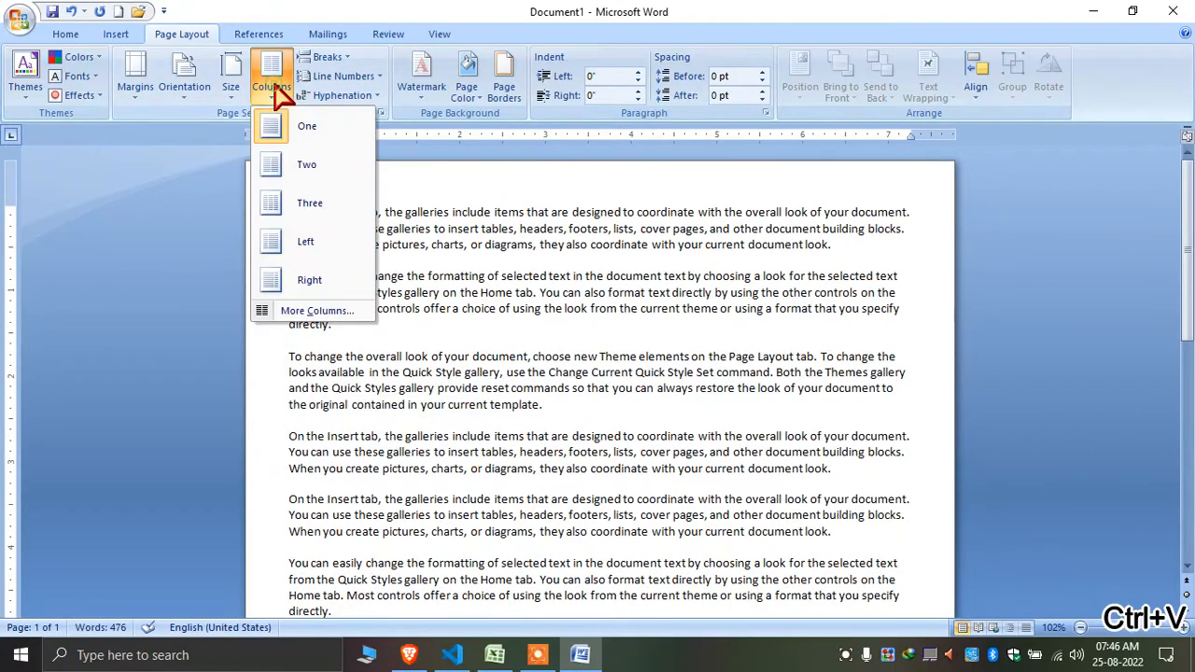
pyautogui.click(339, 169)
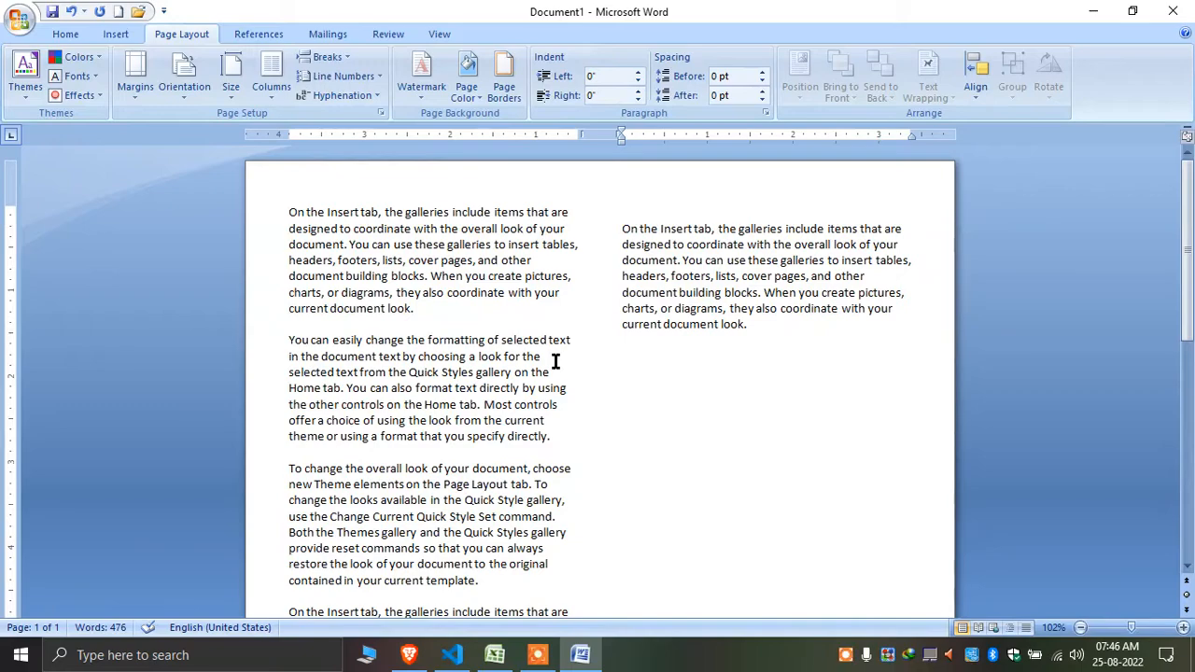
pyautogui.hotkey('ctrl', 'v')
pyautogui.scroll(-1, 557, 364)
pyautogui.hotkey('ctrl', 'v')
pyautogui.hotkey('ctrl', 'v')
pyautogui.hotkey('ctrl', 'v')
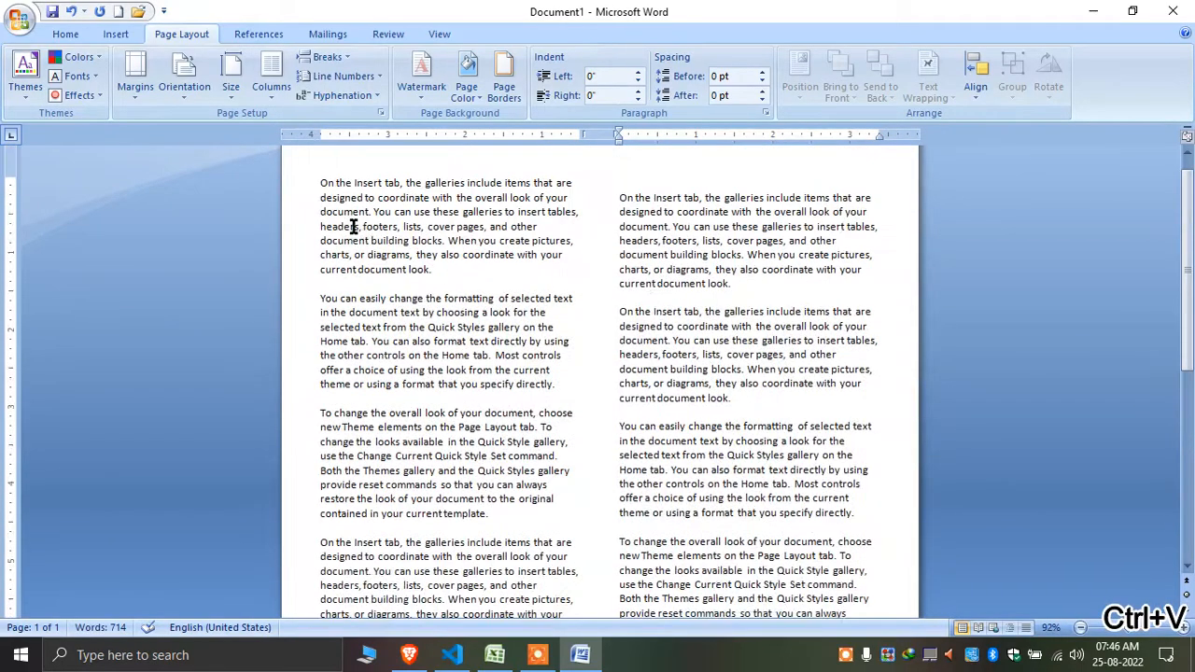
# - Try the three-column layout on the text and follow it with the Left column preset
pyautogui.click(273, 92)
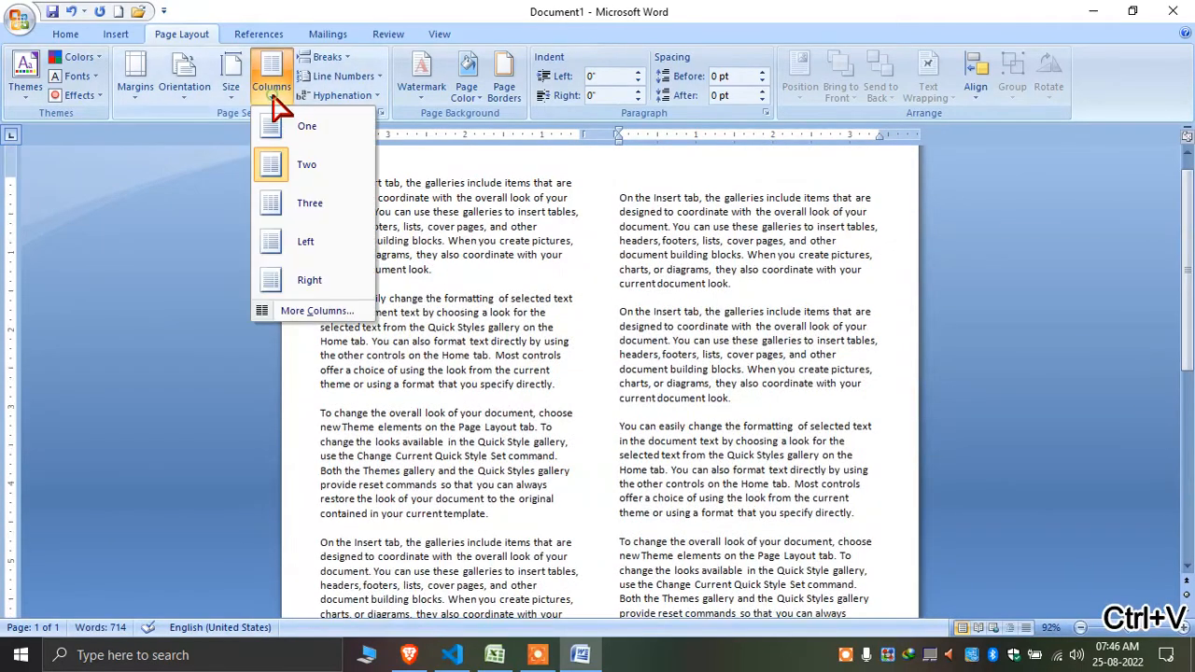
pyautogui.click(313, 204)
pyautogui.scroll(2, 494, 381)
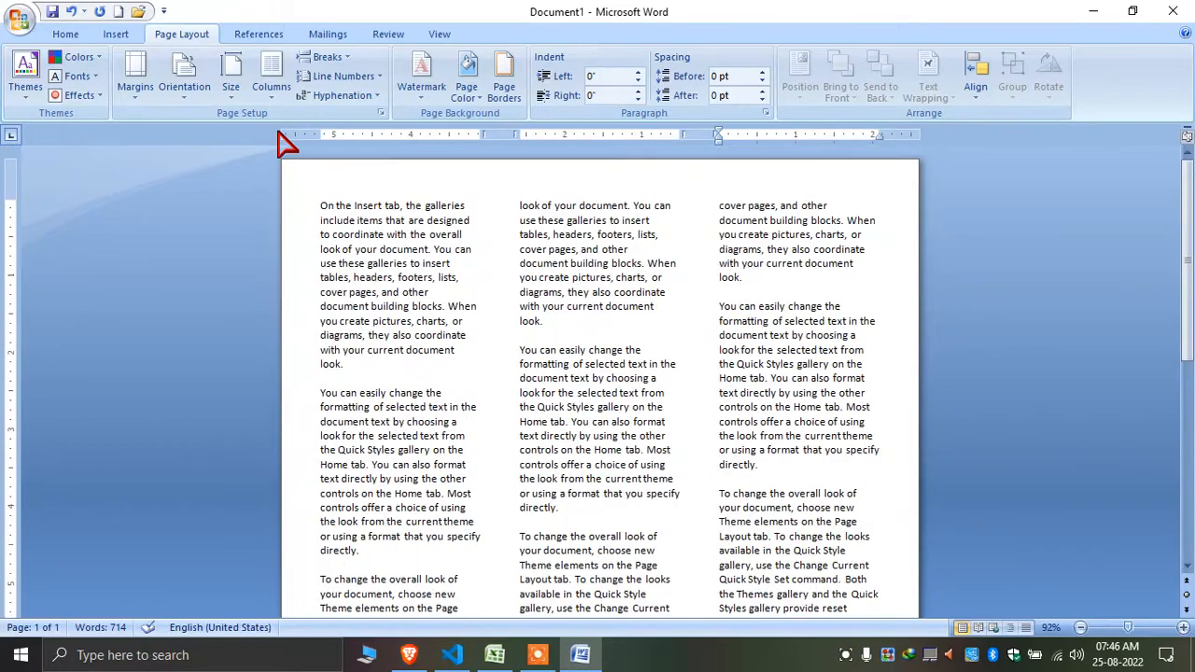
pyautogui.click(273, 89)
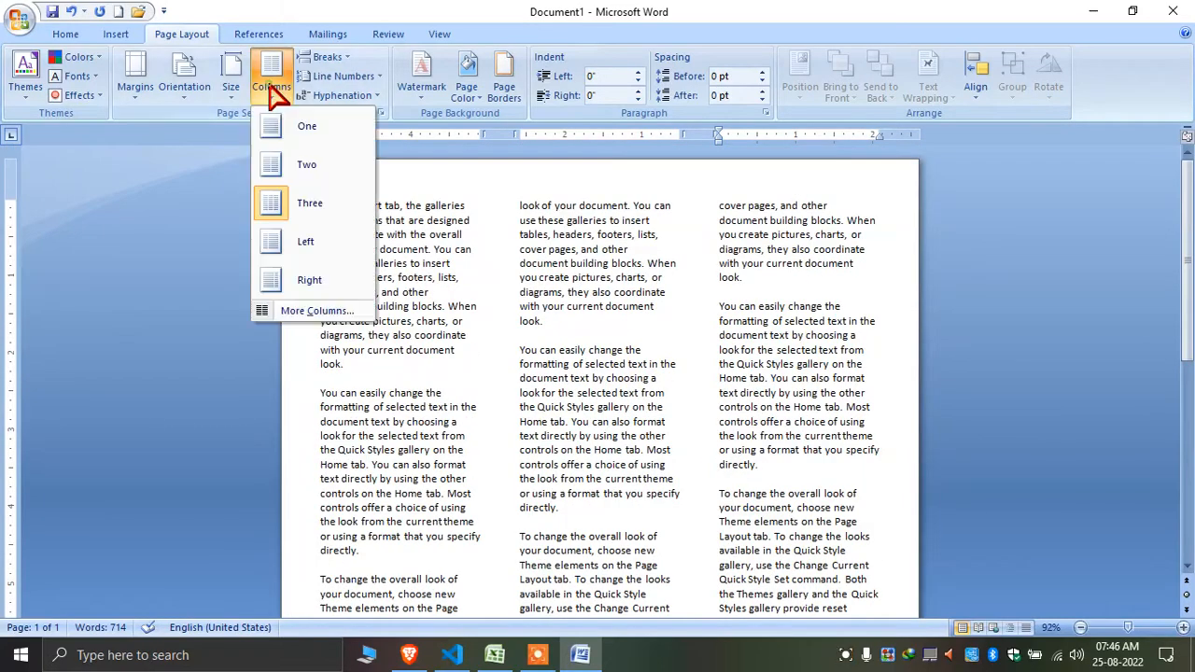
pyautogui.click(305, 242)
pyautogui.scroll(4, 322, 243)
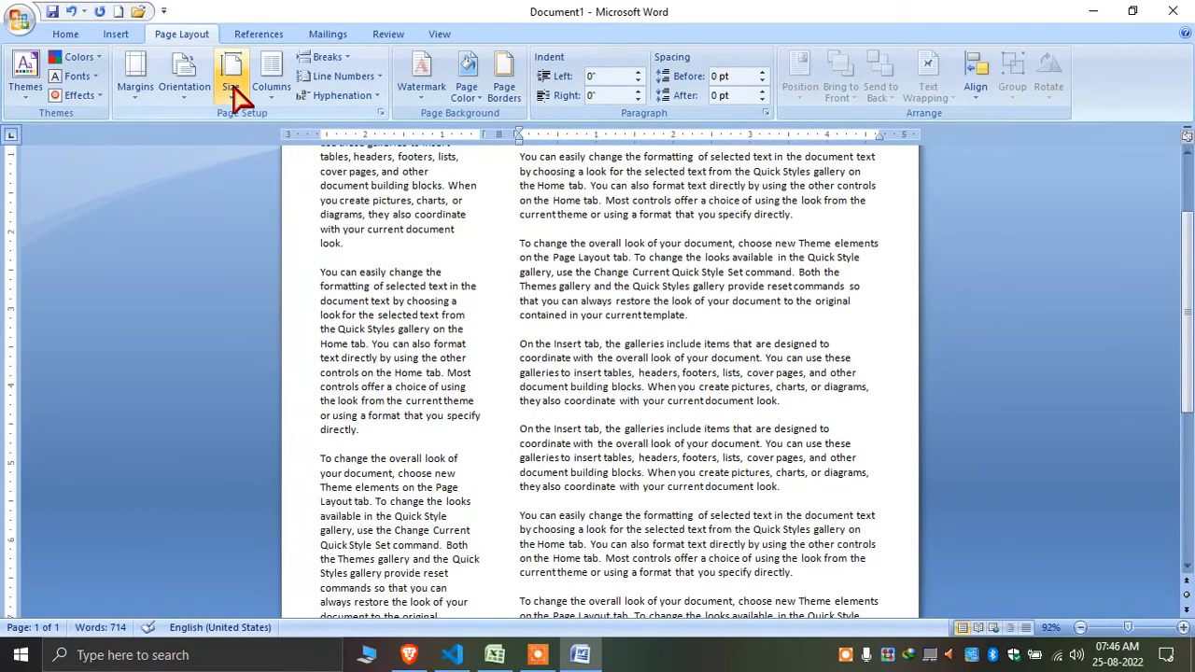
# - Try the Right column preset and switch the text back to two equal columns
pyautogui.click(230, 89)
pyautogui.click(270, 88)
pyautogui.click(318, 272)
pyautogui.scroll(1, 644, 495)
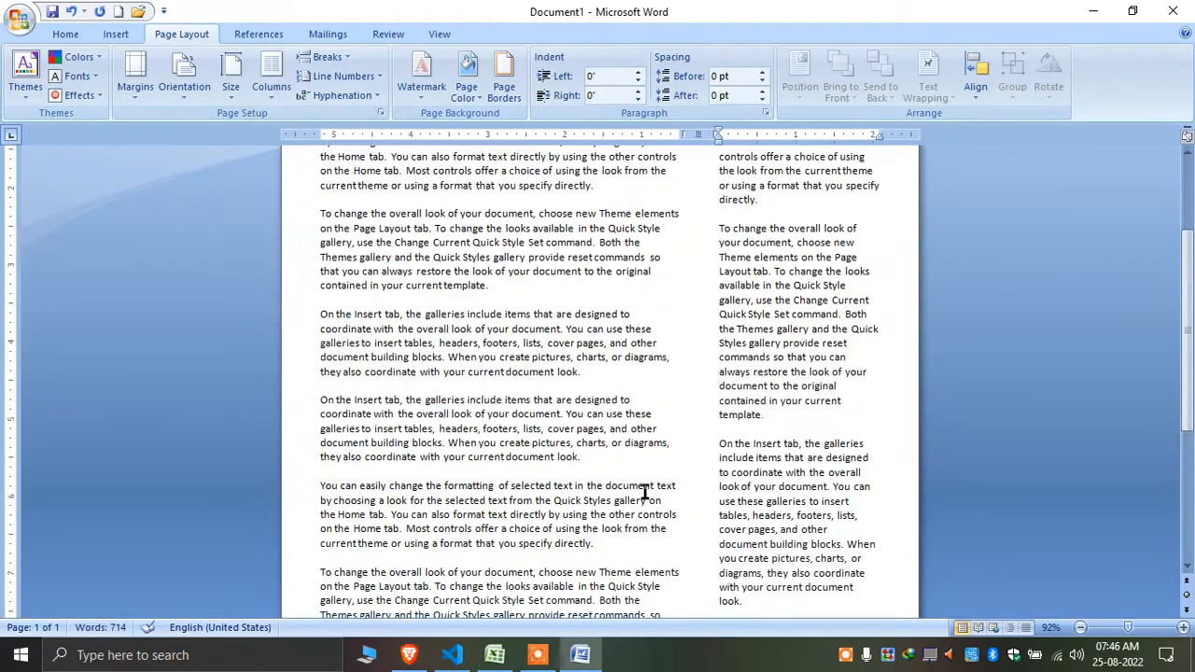
pyautogui.scroll(4, 644, 493)
pyautogui.click(326, 199)
pyautogui.click(271, 86)
pyautogui.click(307, 159)
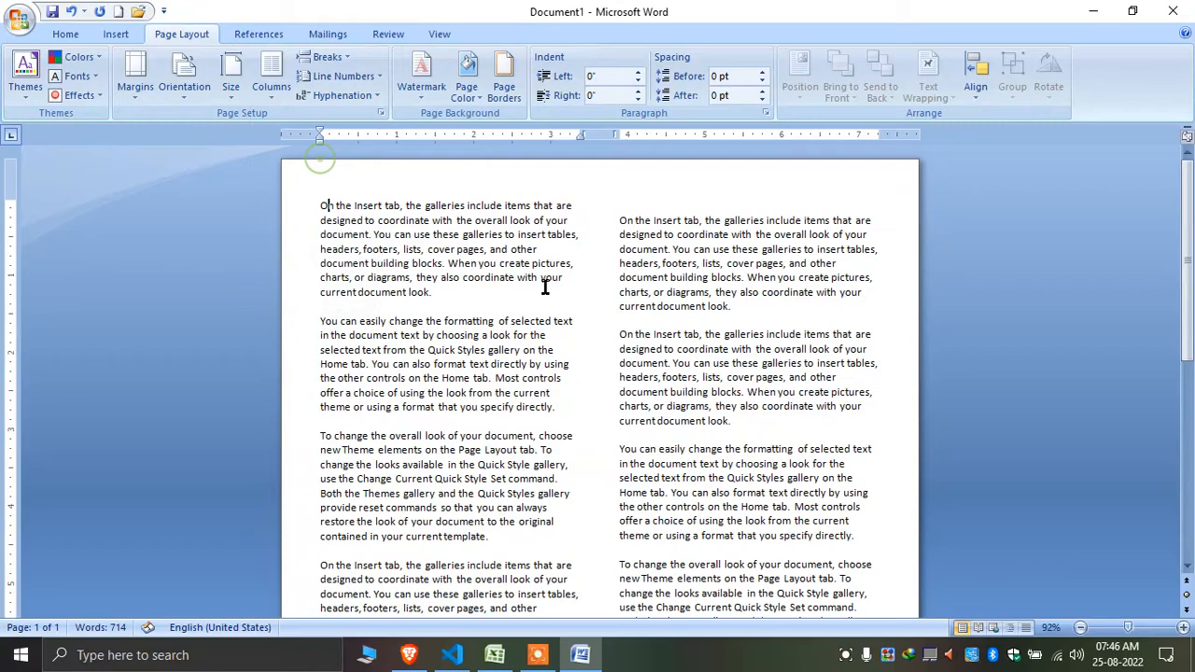
# - Lay the text out in three columns and add a line between the columns
pyautogui.click(270, 86)
pyautogui.click(318, 203)
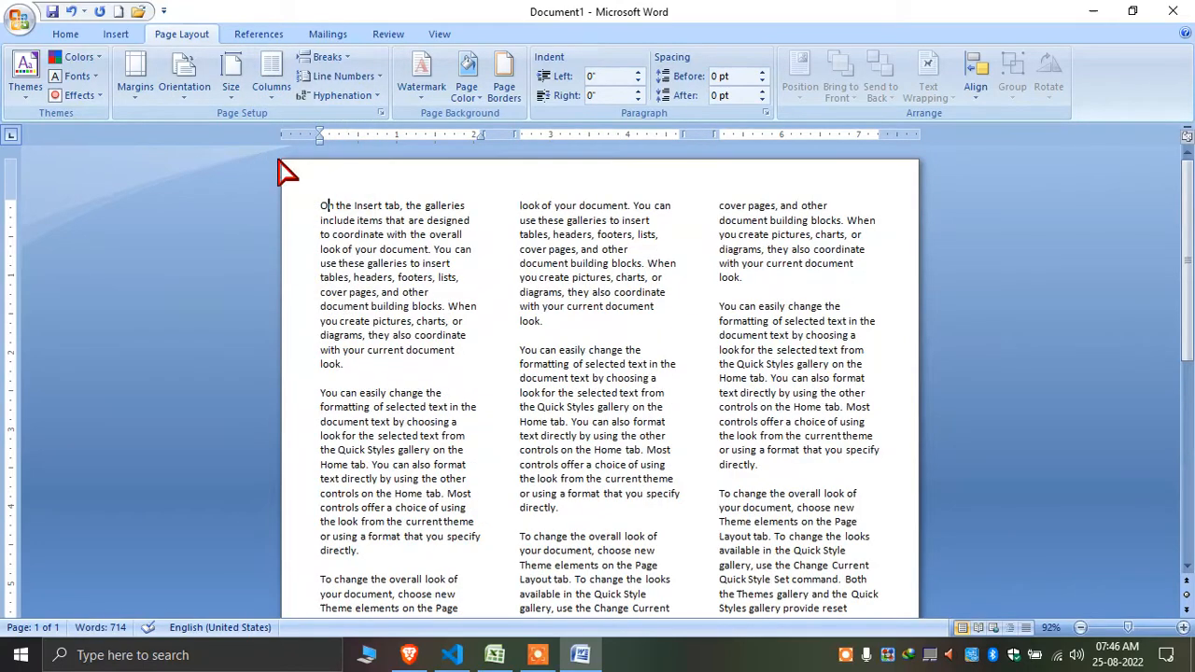
pyautogui.click(271, 86)
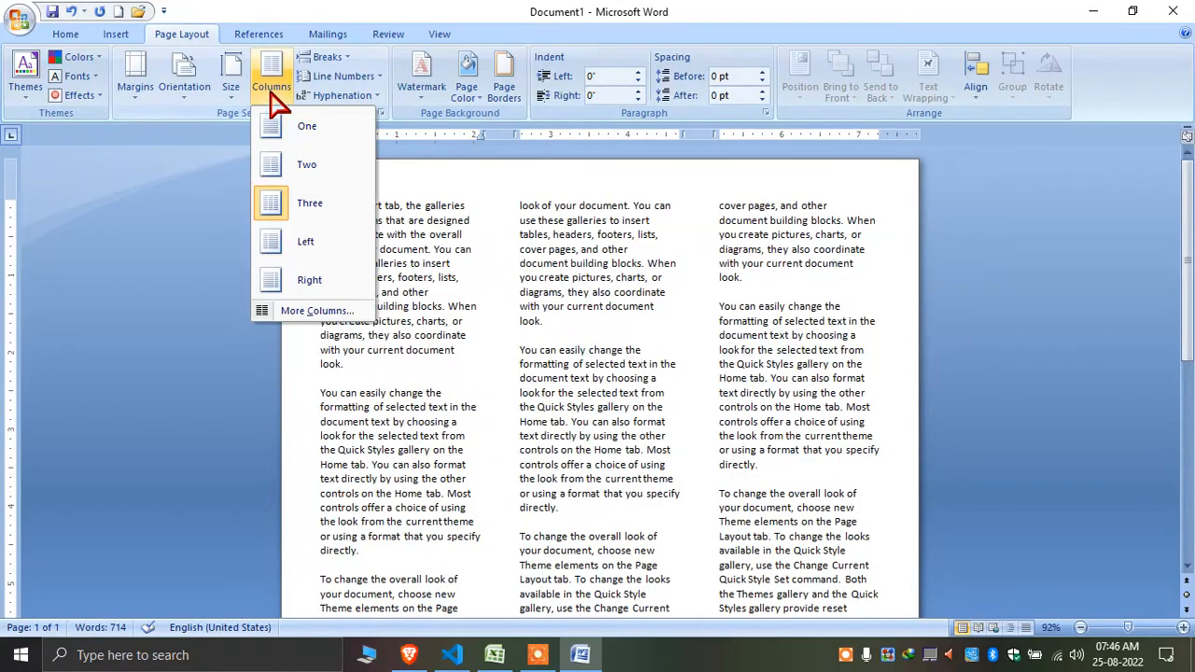
pyautogui.click(358, 311)
pyautogui.click(662, 269)
pyautogui.click(654, 441)
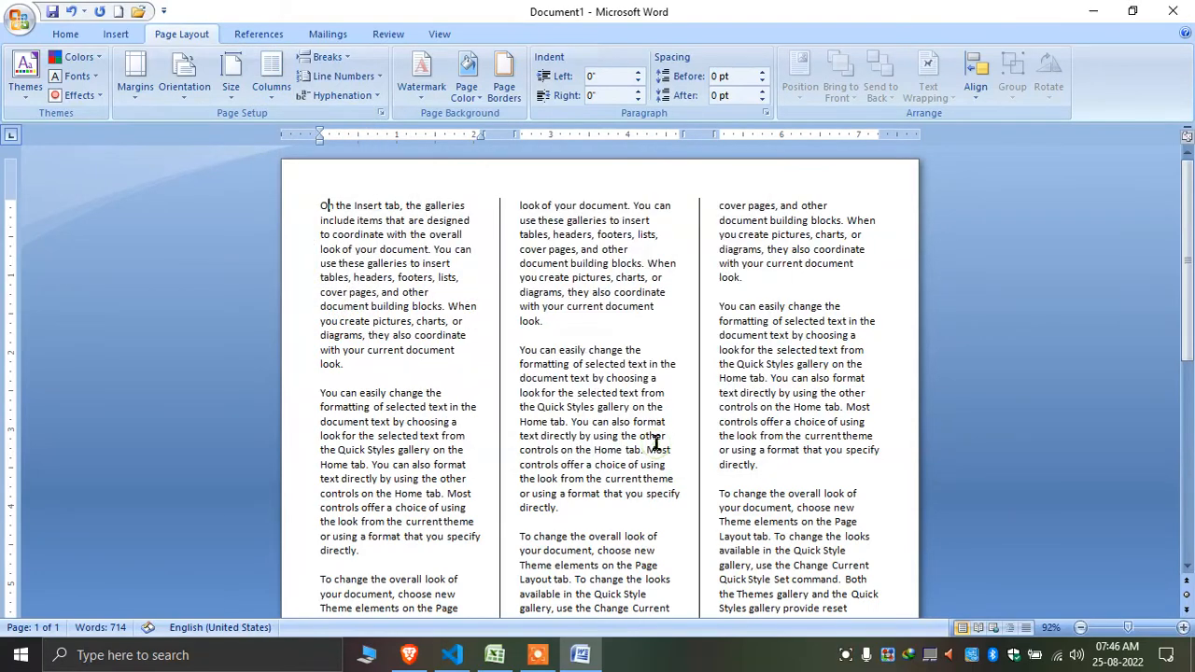
# - Set the number of columns to 5 for the whole document, keeping equal column widths
pyautogui.click(272, 89)
pyautogui.click(336, 309)
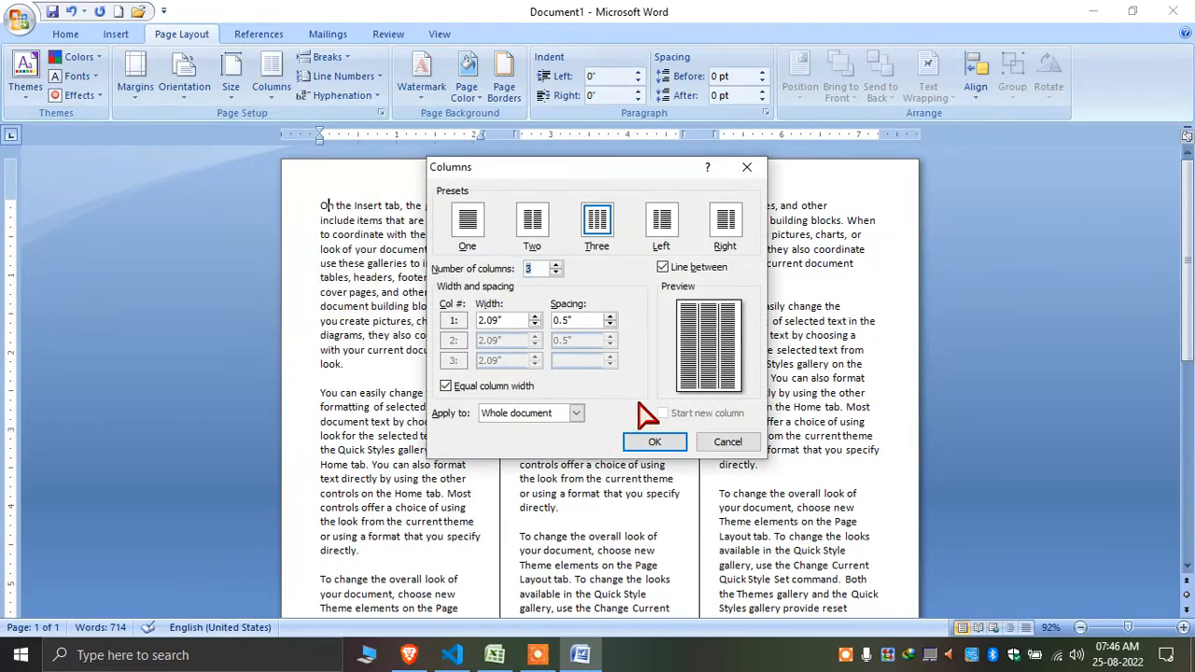
pyautogui.click(556, 265)
pyautogui.click(557, 265)
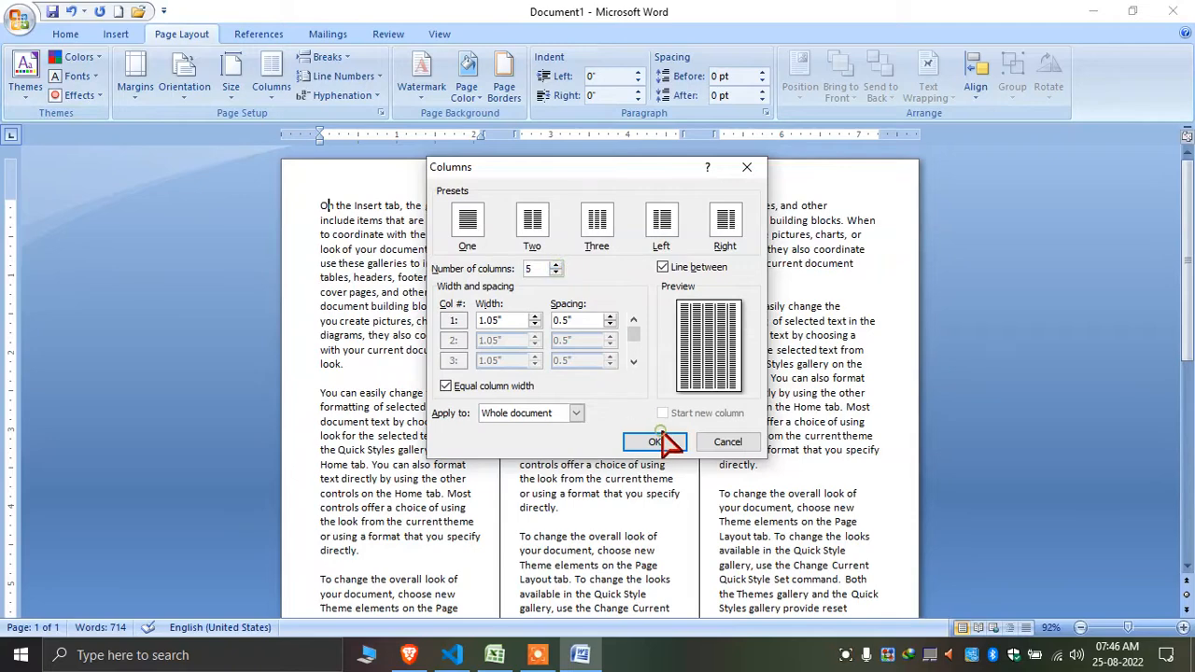
pyautogui.click(657, 442)
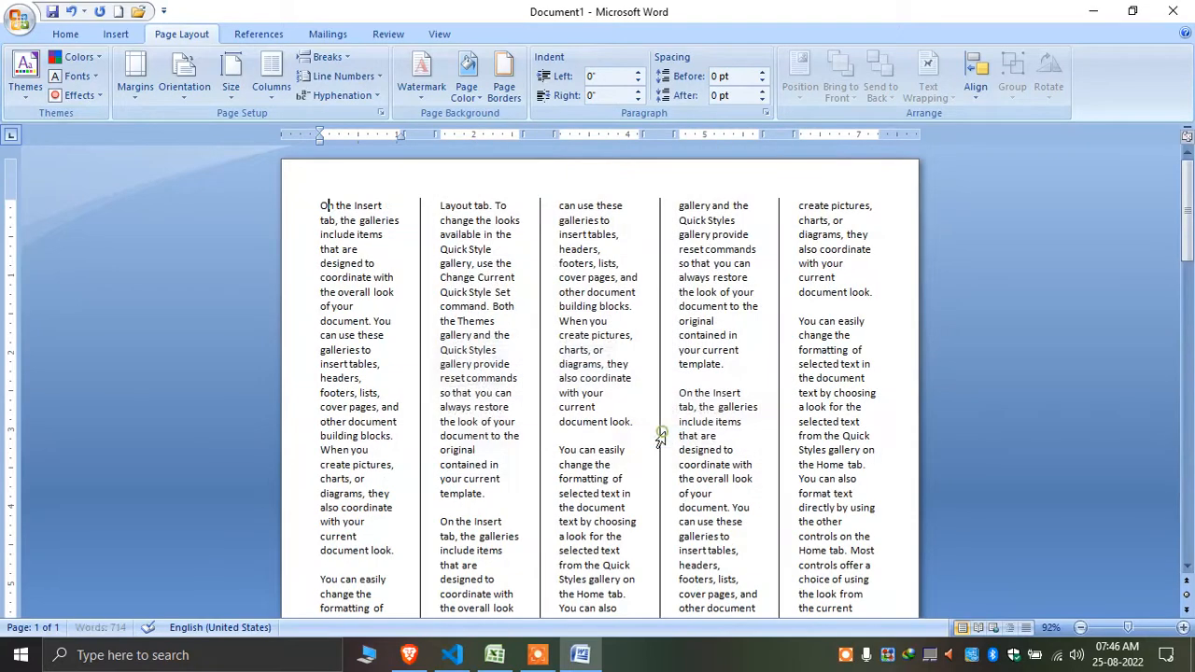
# - Switch the document from five columns to the three-column layout
pyautogui.click(276, 92)
pyautogui.click(338, 204)
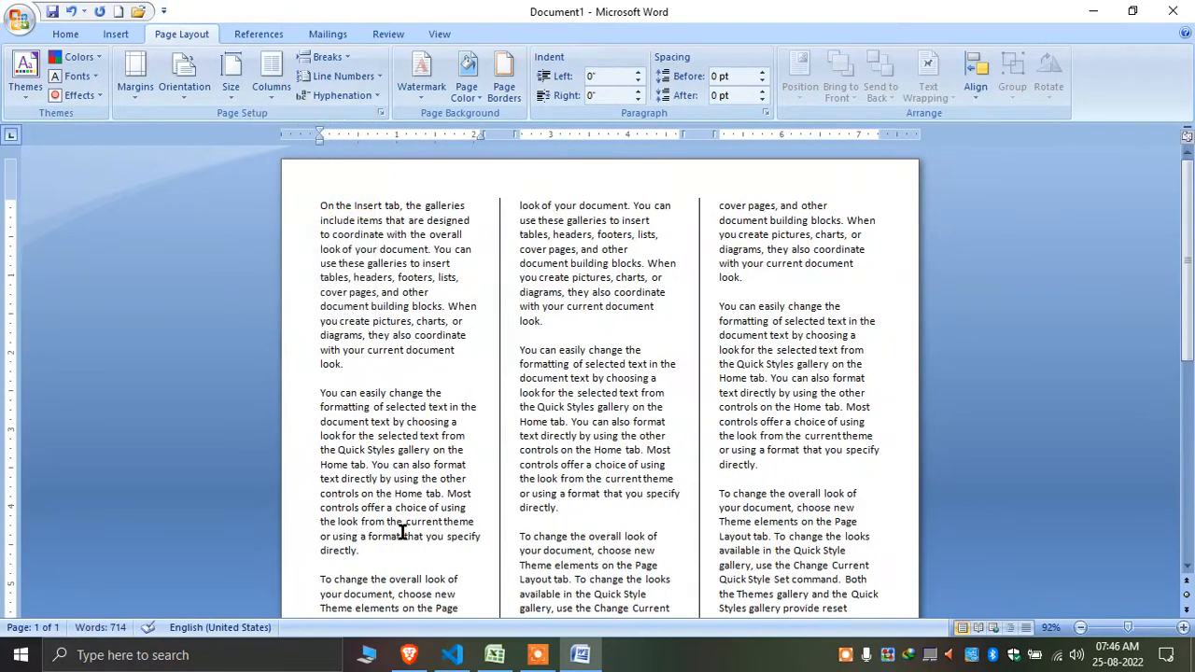
pyautogui.scroll(-1, 579, 427)
pyautogui.scroll(1, 466, 402)
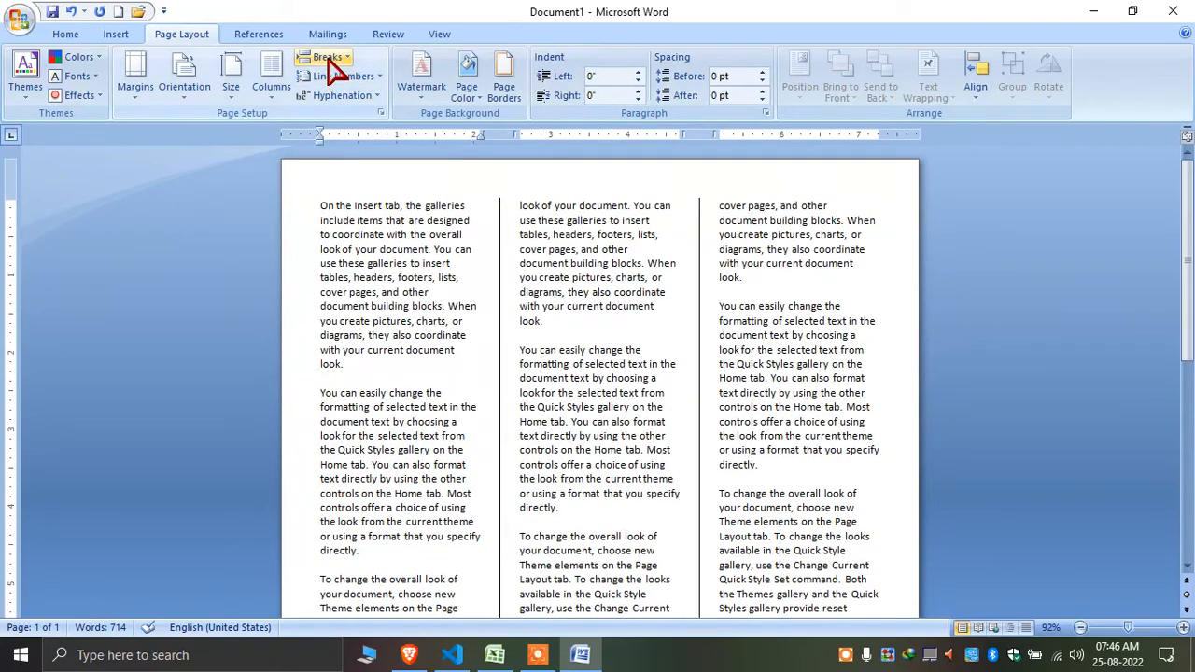
# - Color the first column's "You can easily change the formatting" paragraph in a light red theme color
pyautogui.moveTo(321, 393); pyautogui.dragTo(404, 565)
pyautogui.click(70, 35)
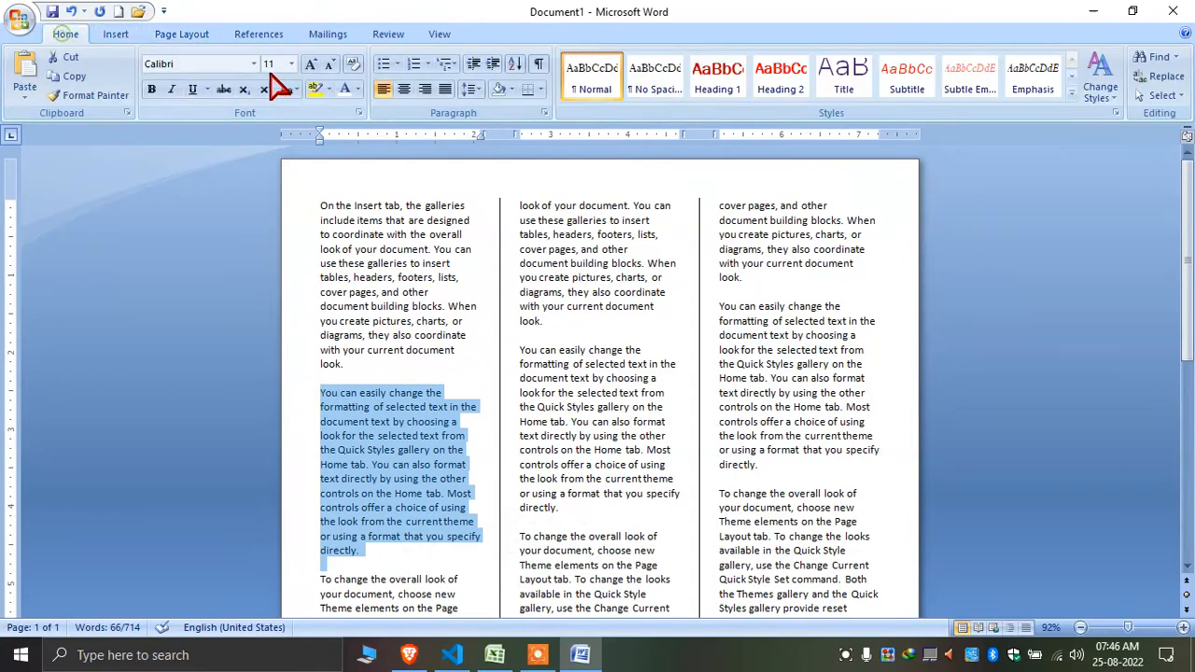
pyautogui.click(357, 89)
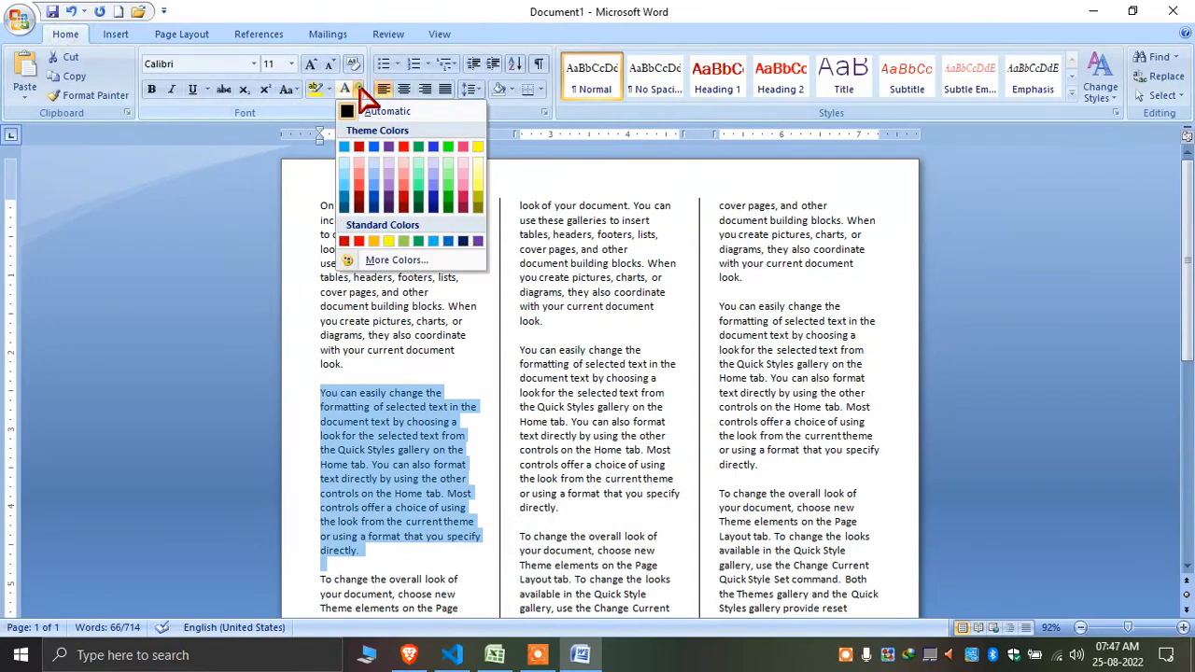
pyautogui.click(358, 184)
pyautogui.click(656, 279)
# - Color the paragraph directly below the red one in a dark green theme color
pyautogui.scroll(-3, 358, 487)
pyautogui.moveTo(318, 413); pyautogui.dragTo(368, 525)
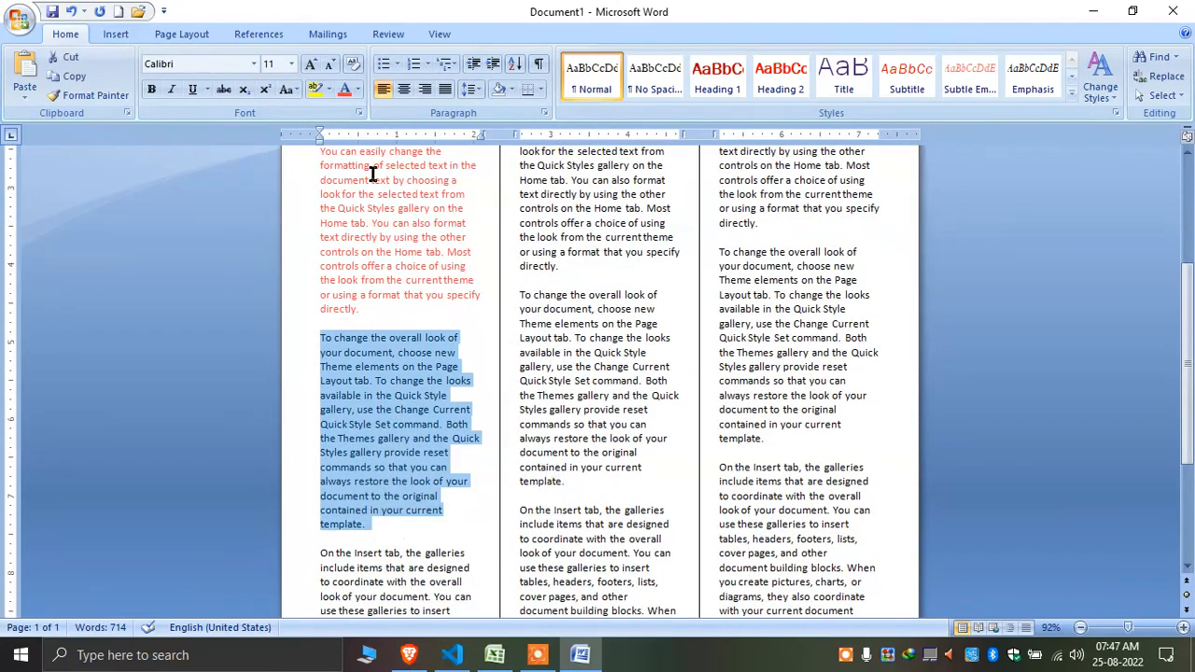
pyautogui.click(358, 89)
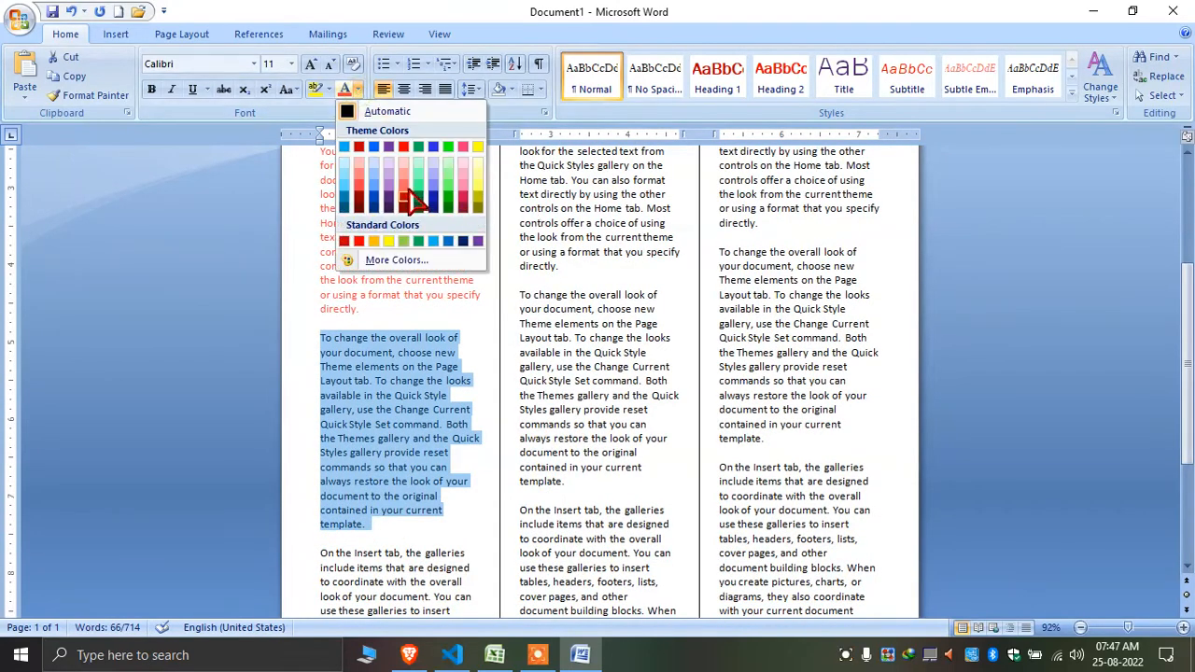
pyautogui.click(418, 202)
pyautogui.click(435, 423)
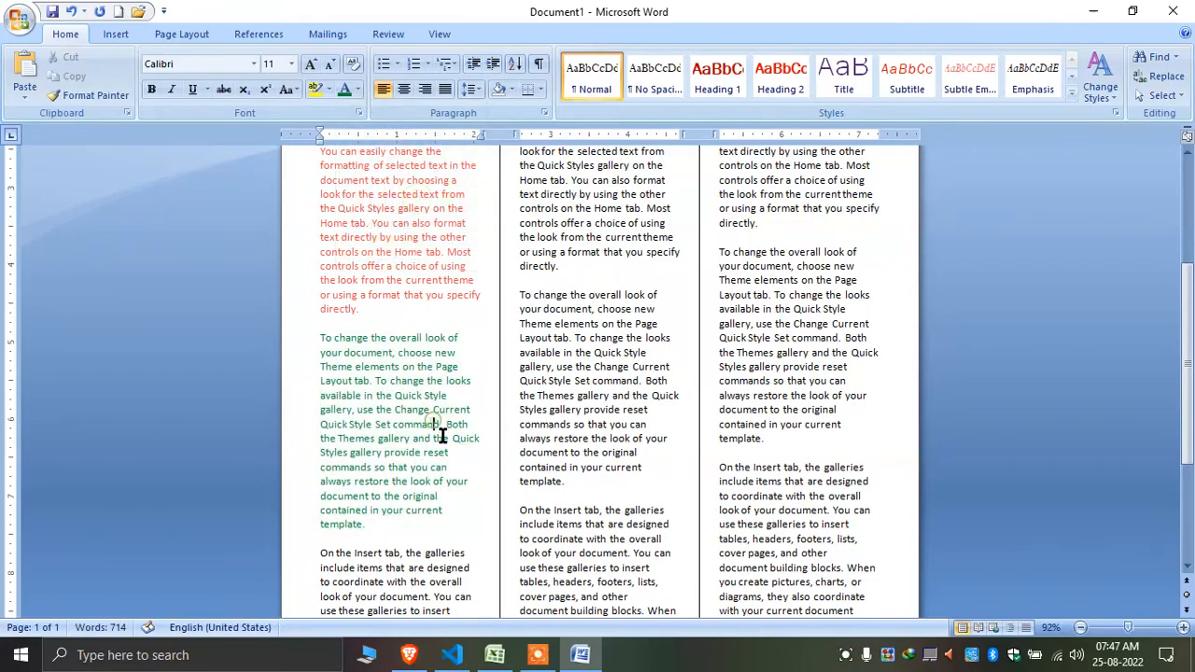
# - Try a page break before the red paragraph, check the following page, and undo the break
pyautogui.scroll(4, 442, 437)
pyautogui.scroll(2, 443, 437)
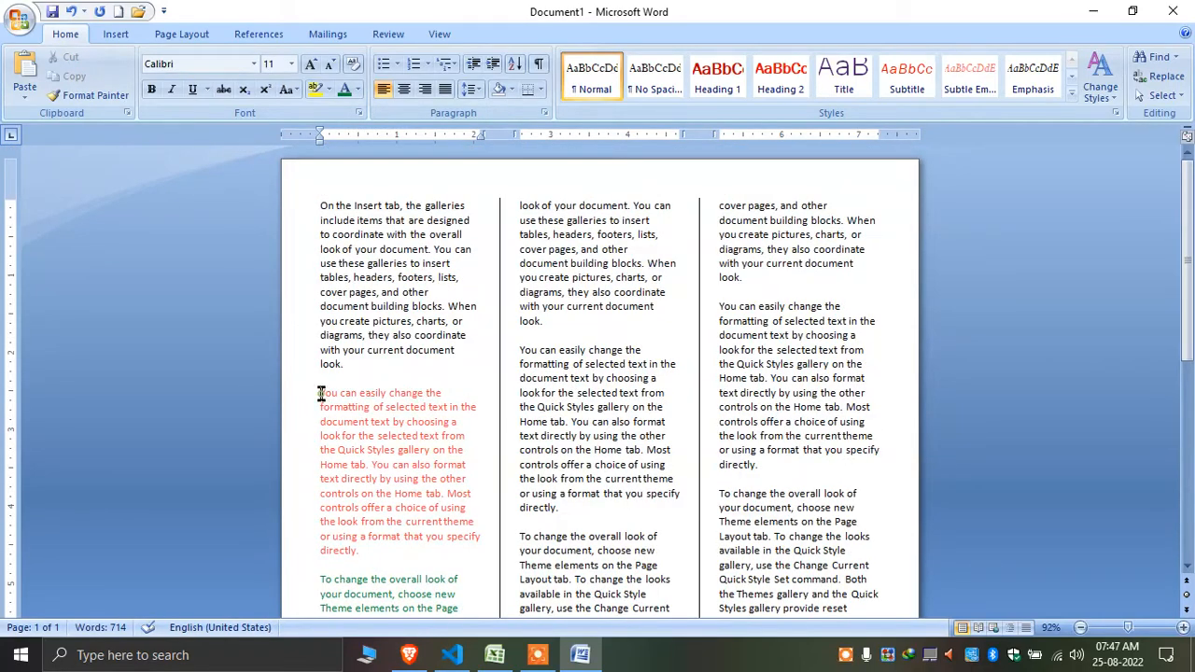
pyautogui.click(181, 34)
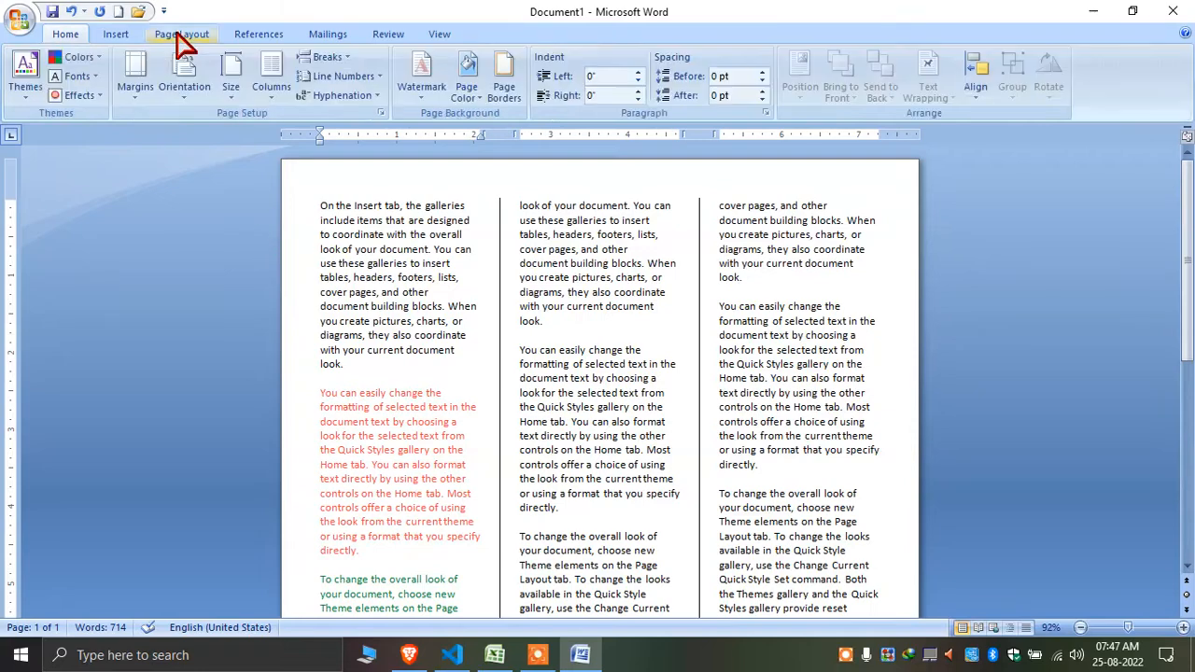
pyautogui.click(334, 58)
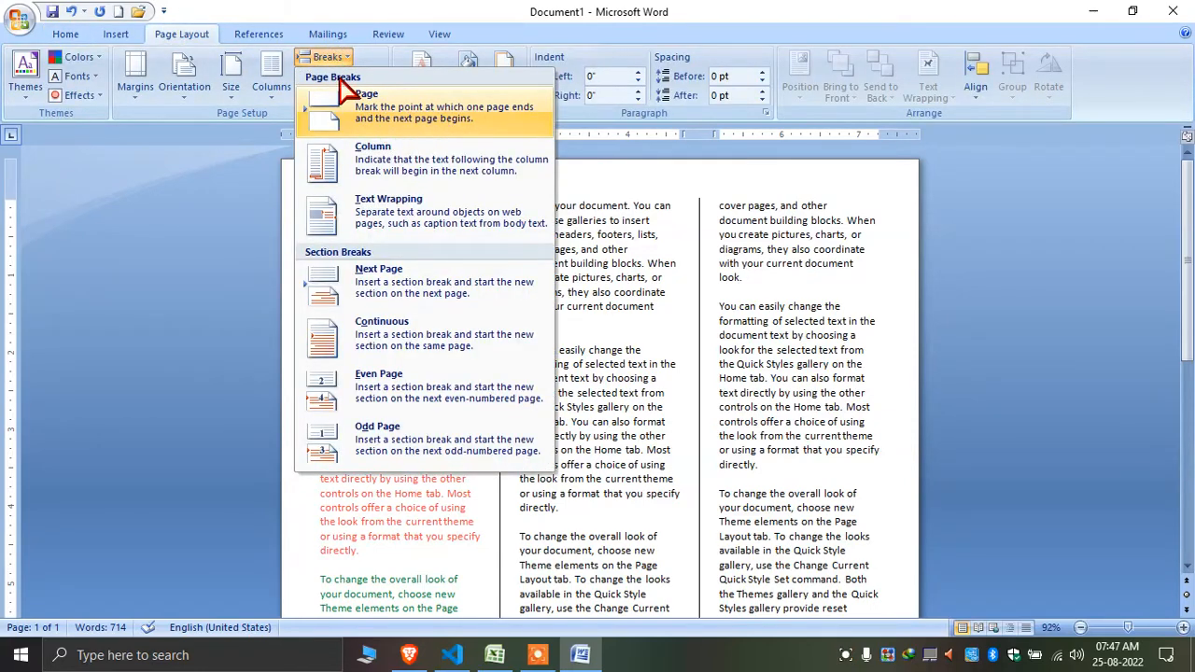
pyautogui.click(464, 118)
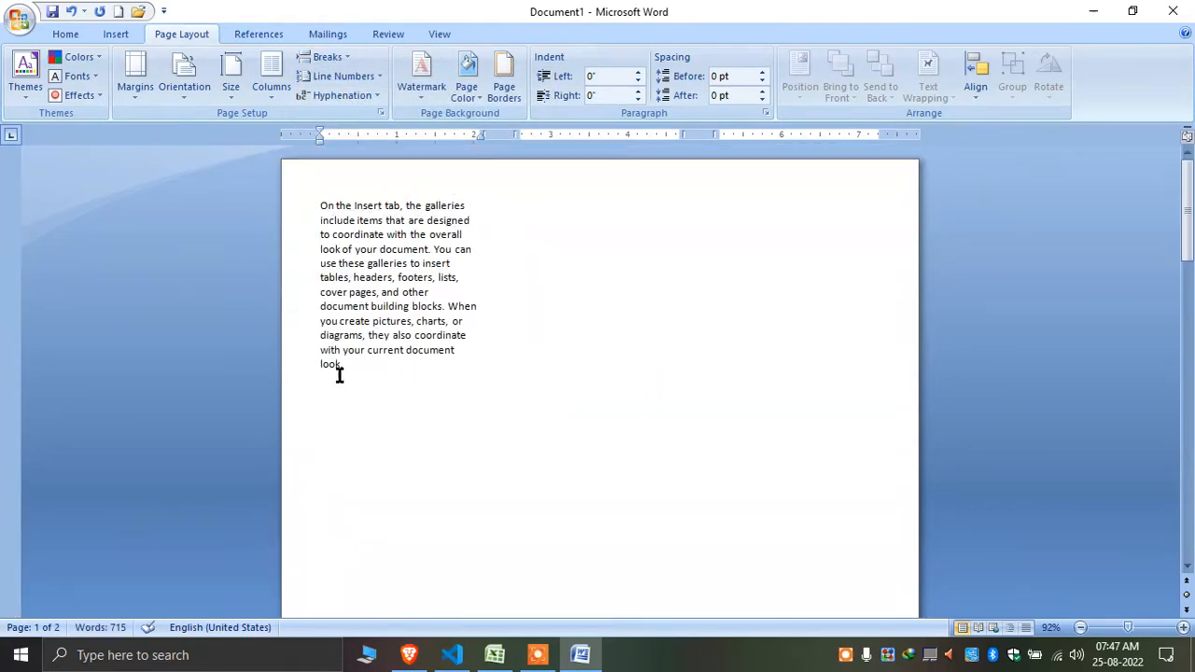
pyautogui.scroll(-20, 339, 375)
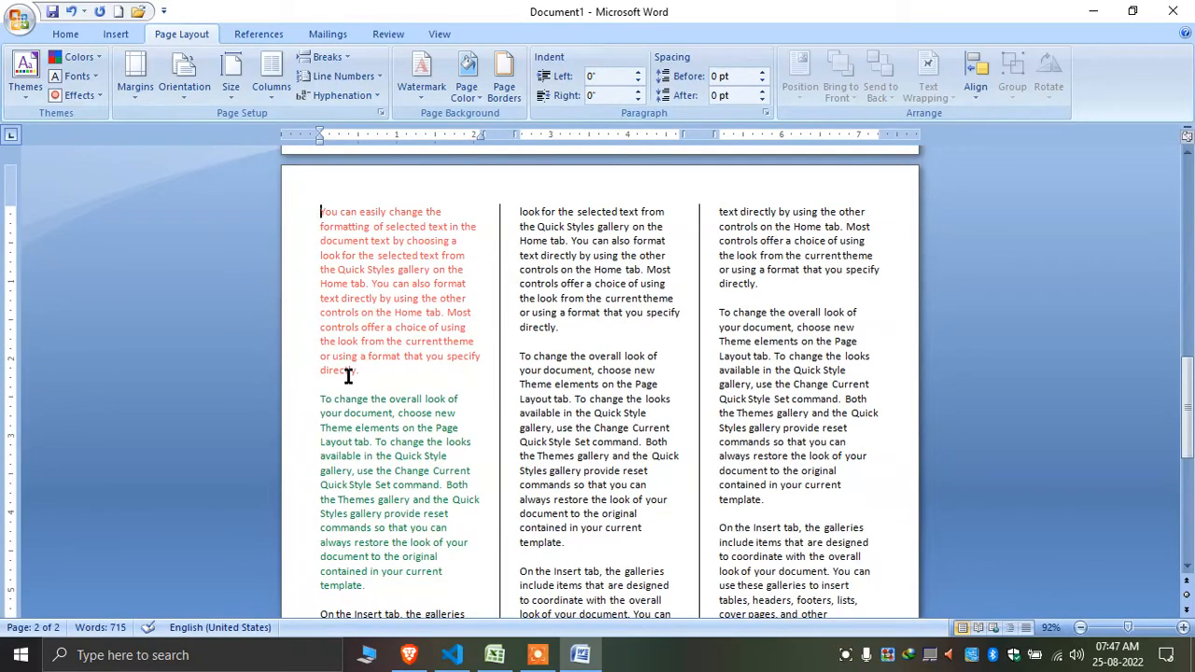
pyautogui.hotkey('ctrl', 'z')
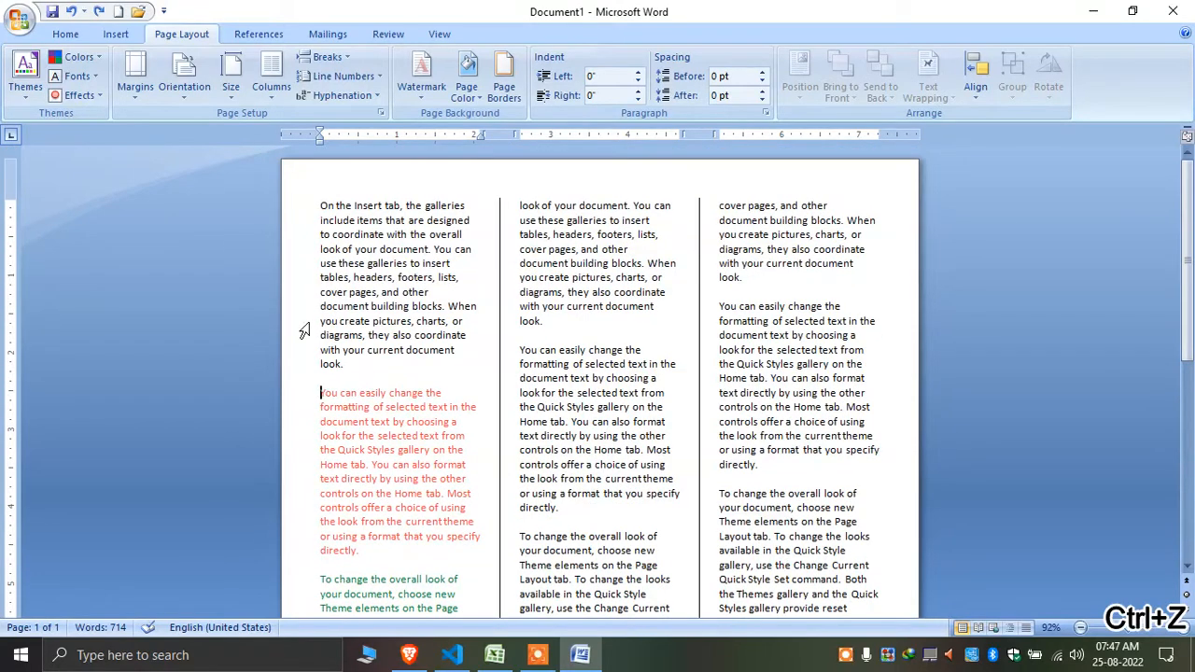
# - Try a column break before the red paragraph and undo it
pyautogui.click(324, 57)
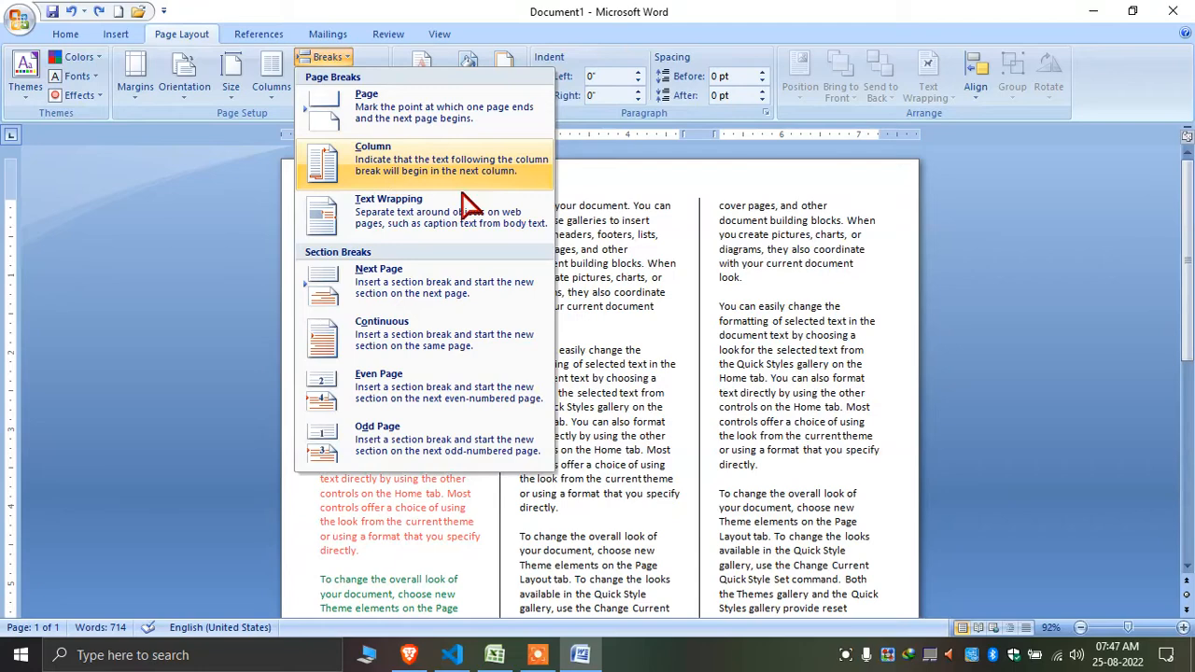
pyautogui.click(294, 430)
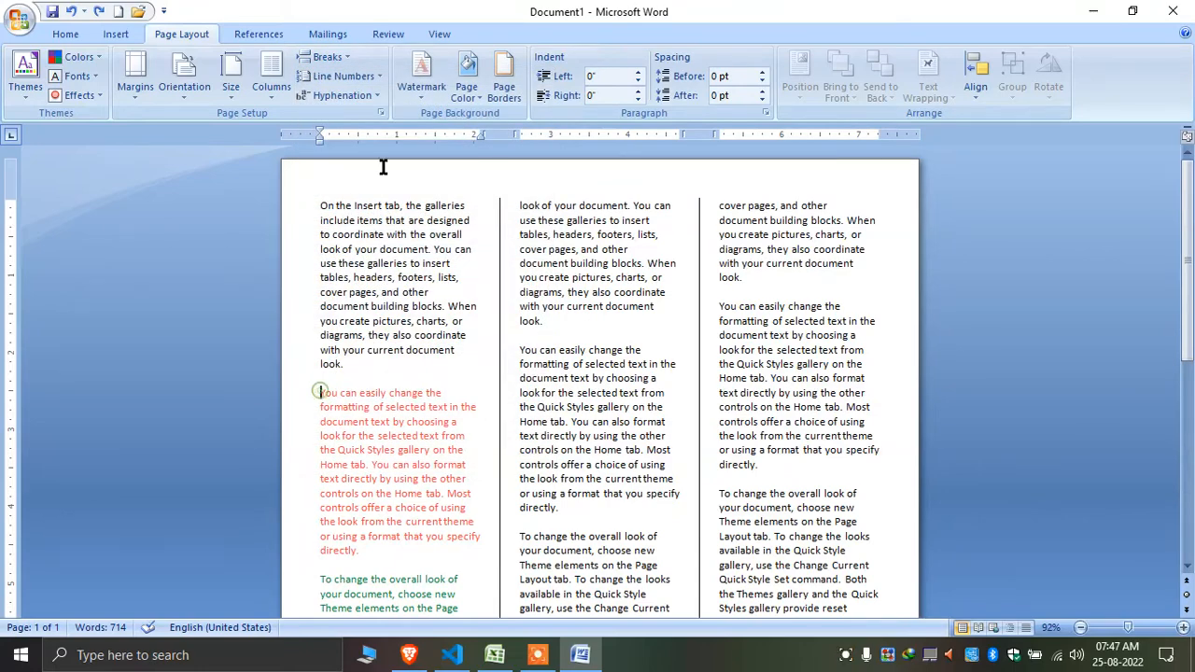
pyautogui.click(327, 57)
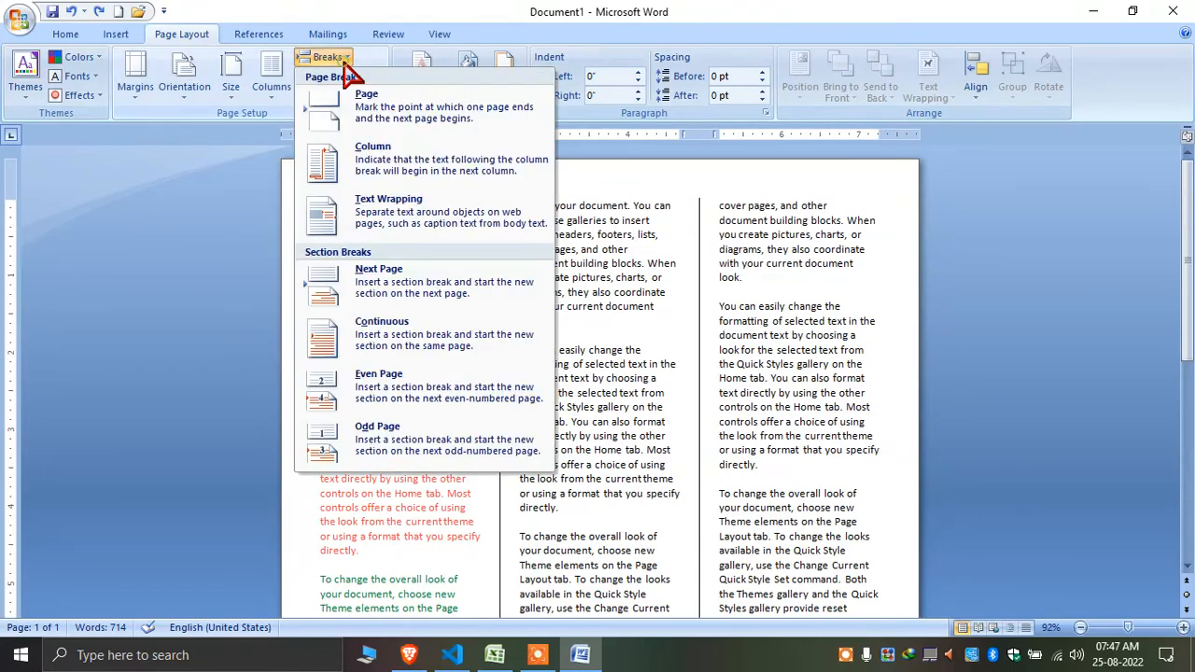
pyautogui.click(439, 170)
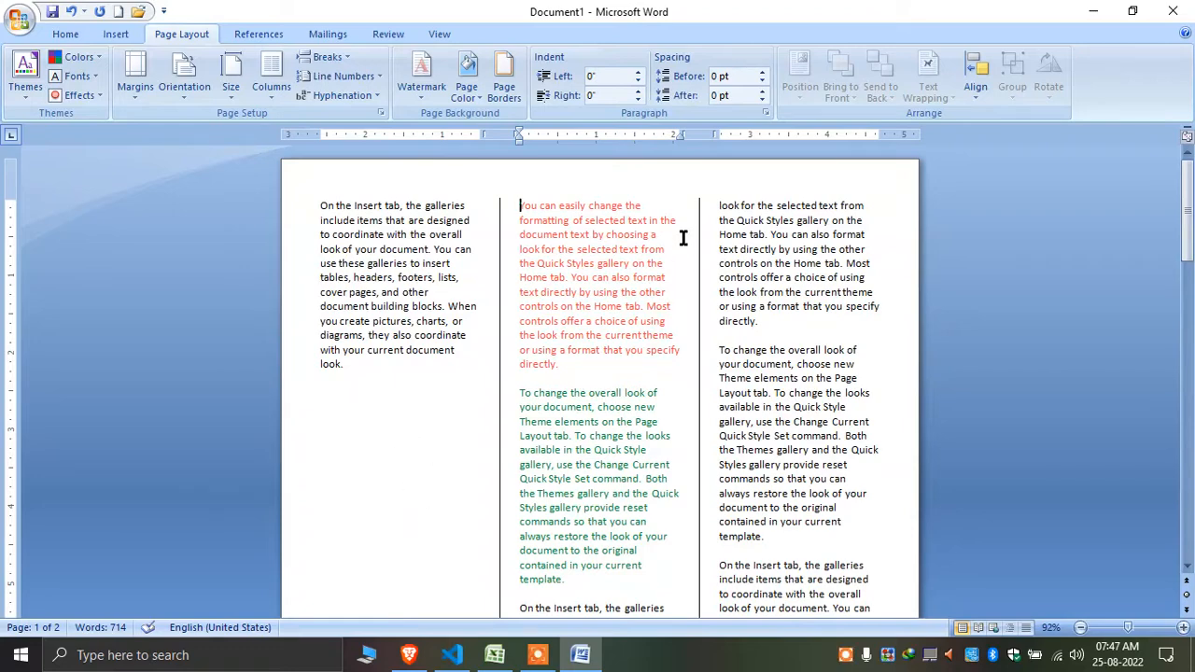
pyautogui.hotkey('ctrl', 'z')
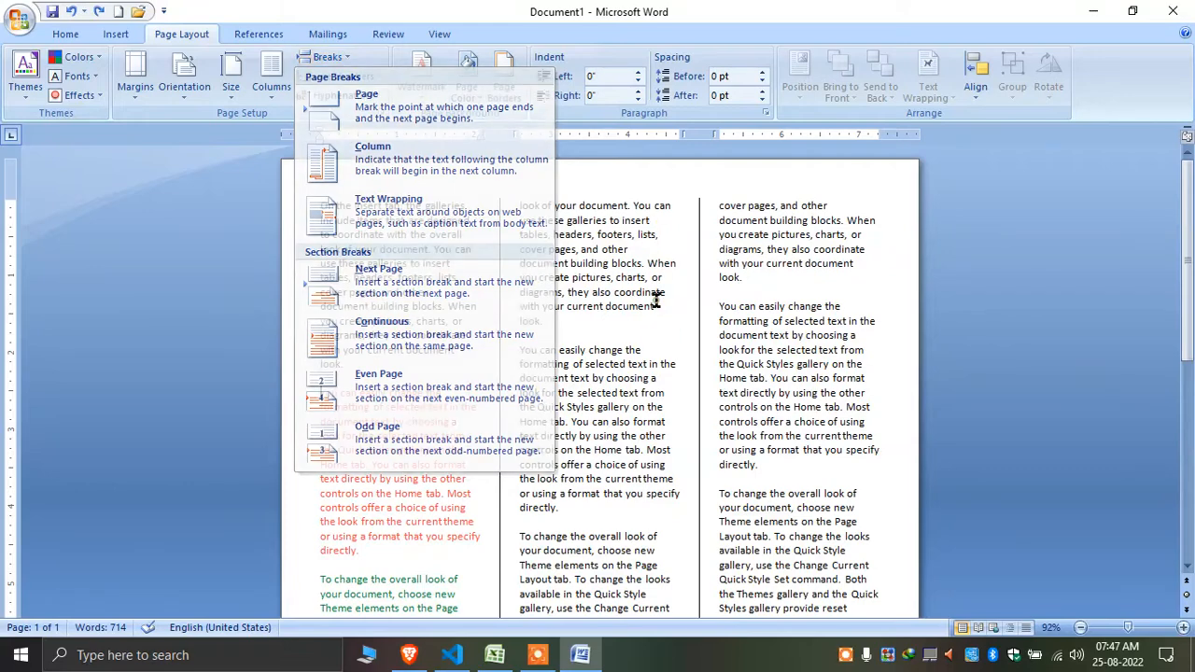
pyautogui.click(367, 336)
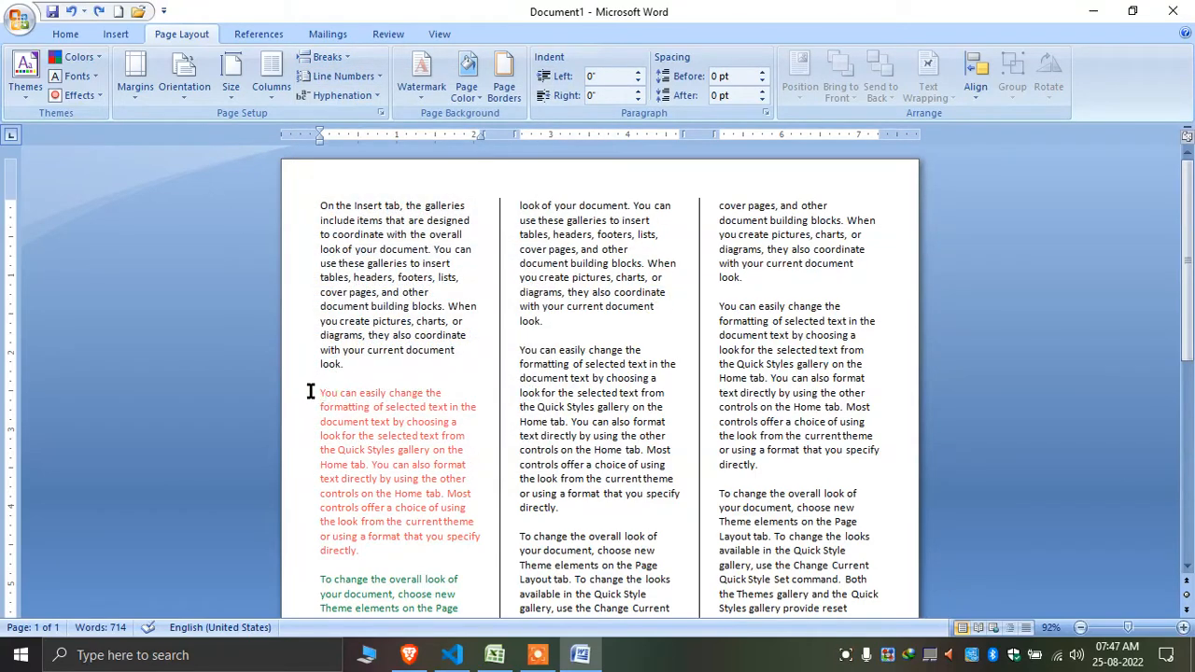
# - Draw a rounded rectangle about 1.4" high and 1.27" wide over the start of the red paragraph and give it Square text wrapping
pyautogui.click(116, 34)
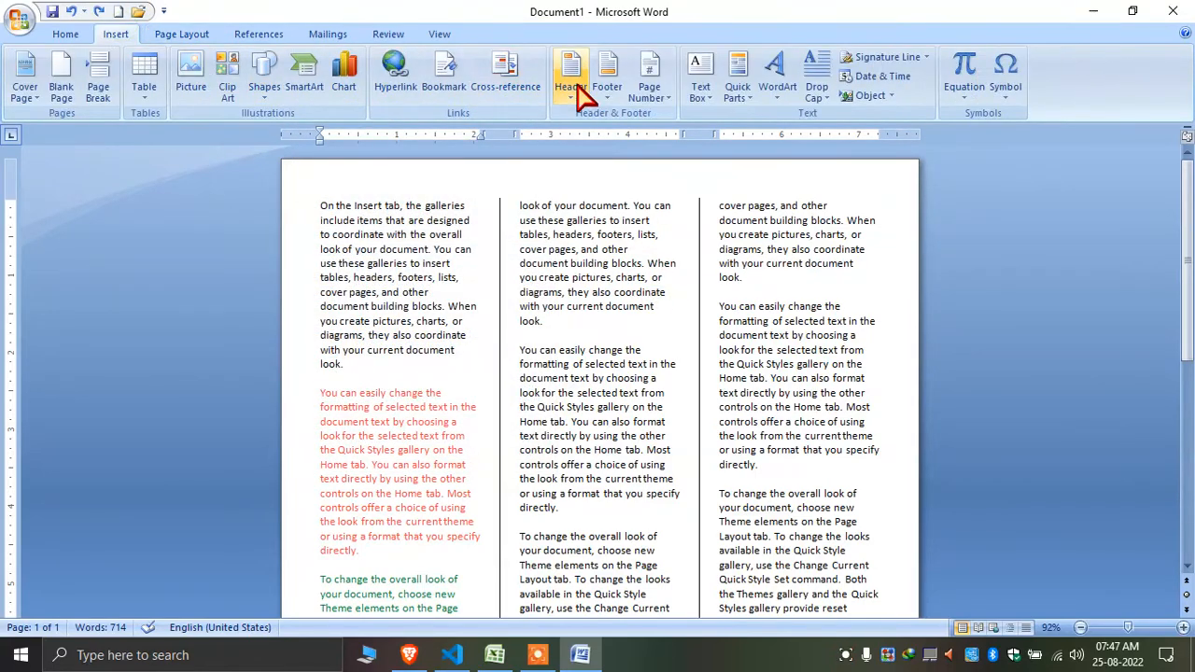
pyautogui.click(264, 80)
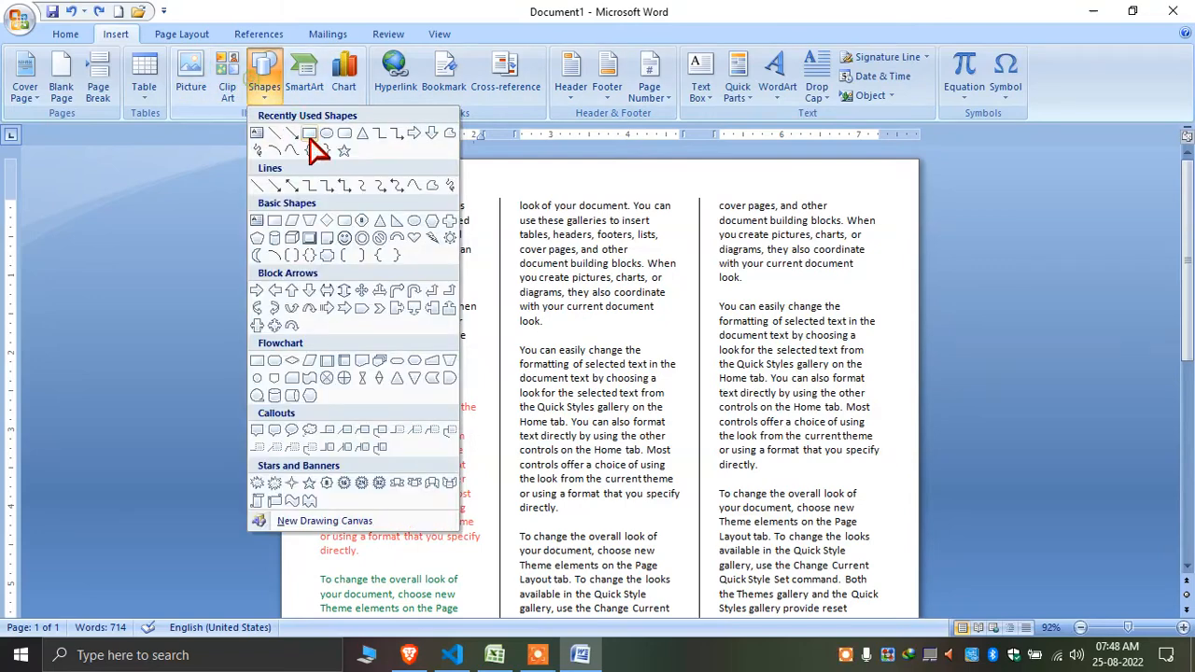
pyautogui.click(343, 139)
pyautogui.moveTo(316, 381)
pyautogui.mouseDown()
pyautogui.moveTo(421, 471)
pyautogui.moveTo(413, 489)
pyautogui.mouseUp()
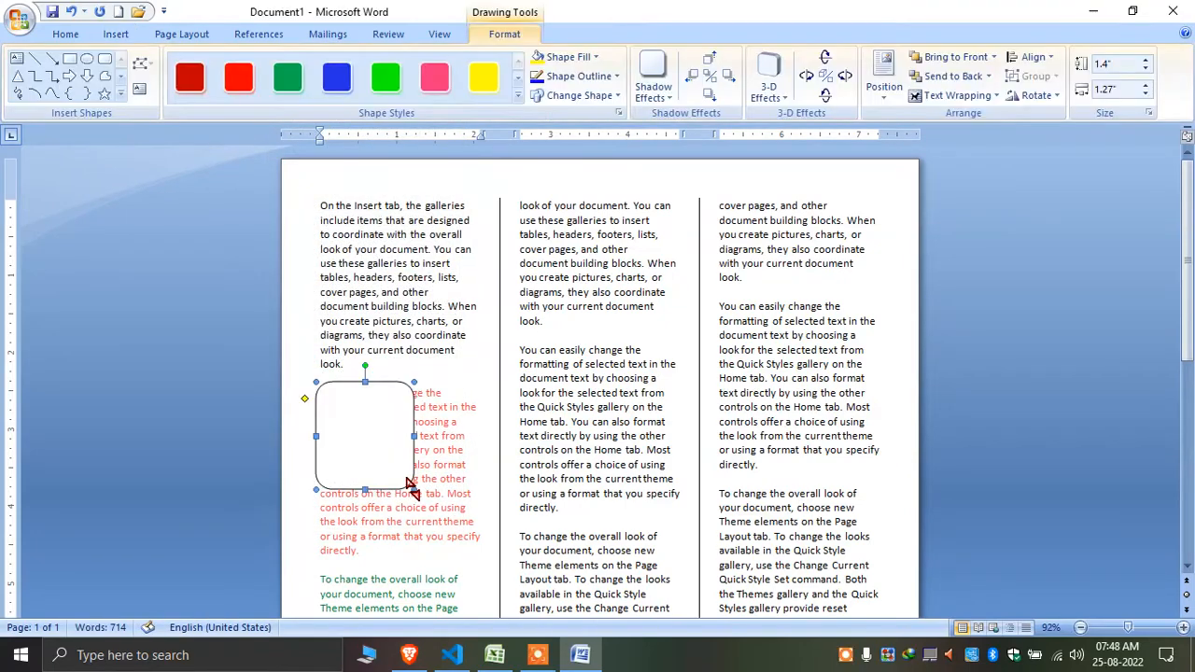
pyautogui.click(957, 95)
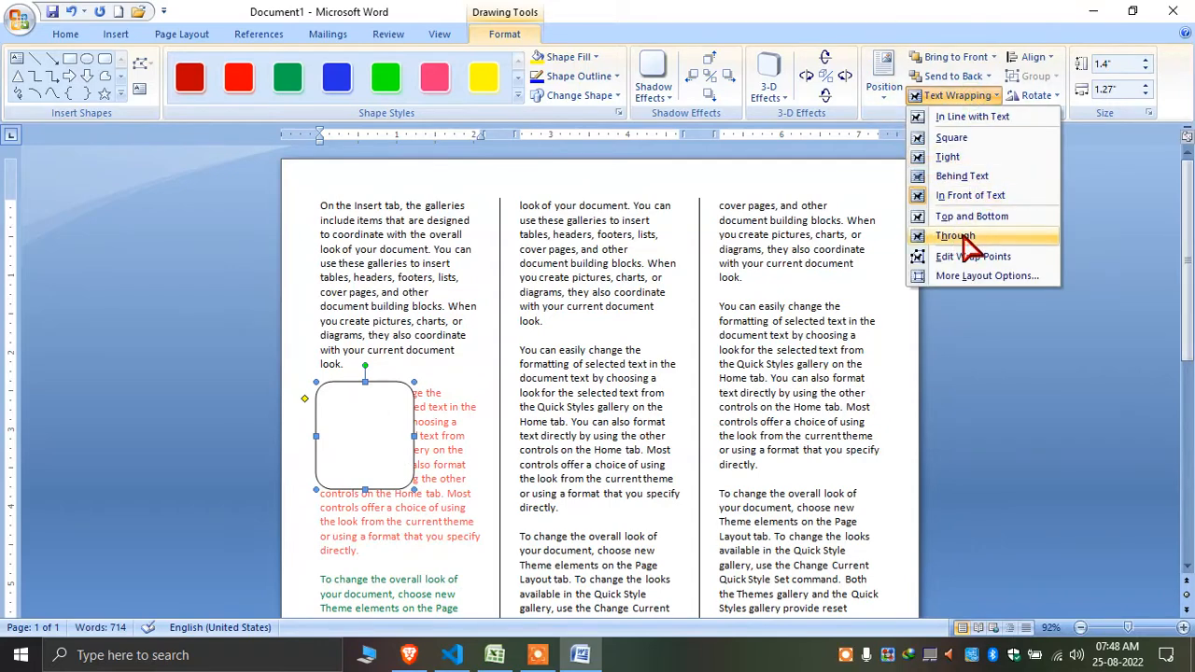
pyautogui.click(978, 140)
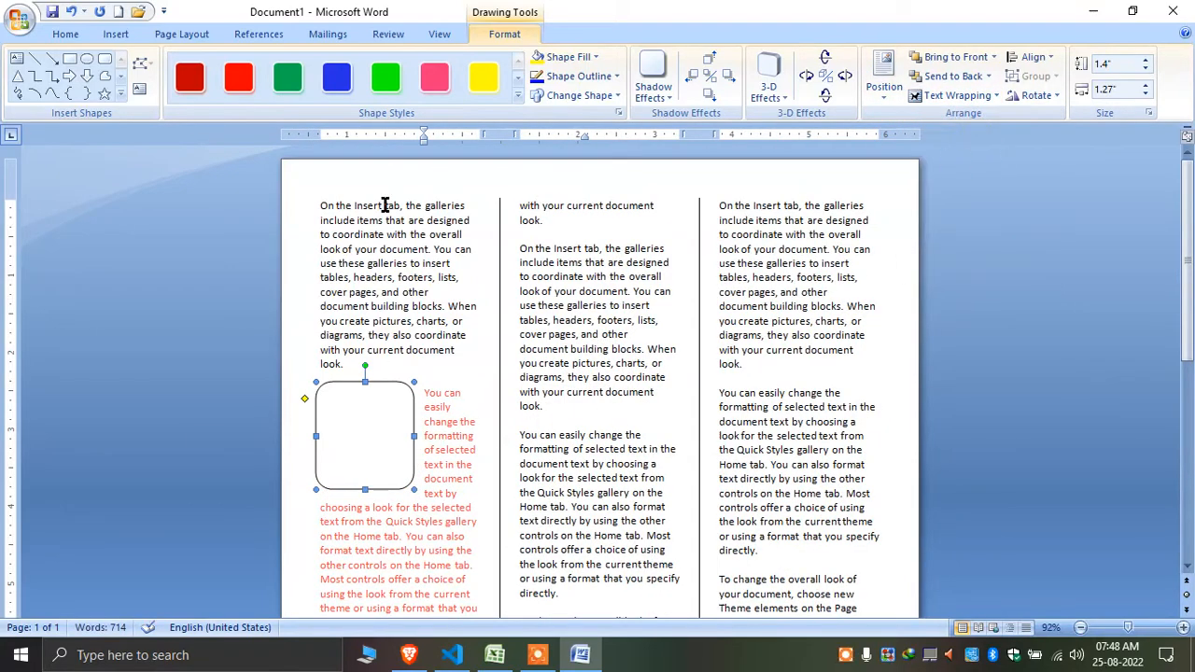
# - Add the caption "Figure 1 my rectange" below the rounded rectangle
pyautogui.click(174, 35)
pyautogui.click(262, 34)
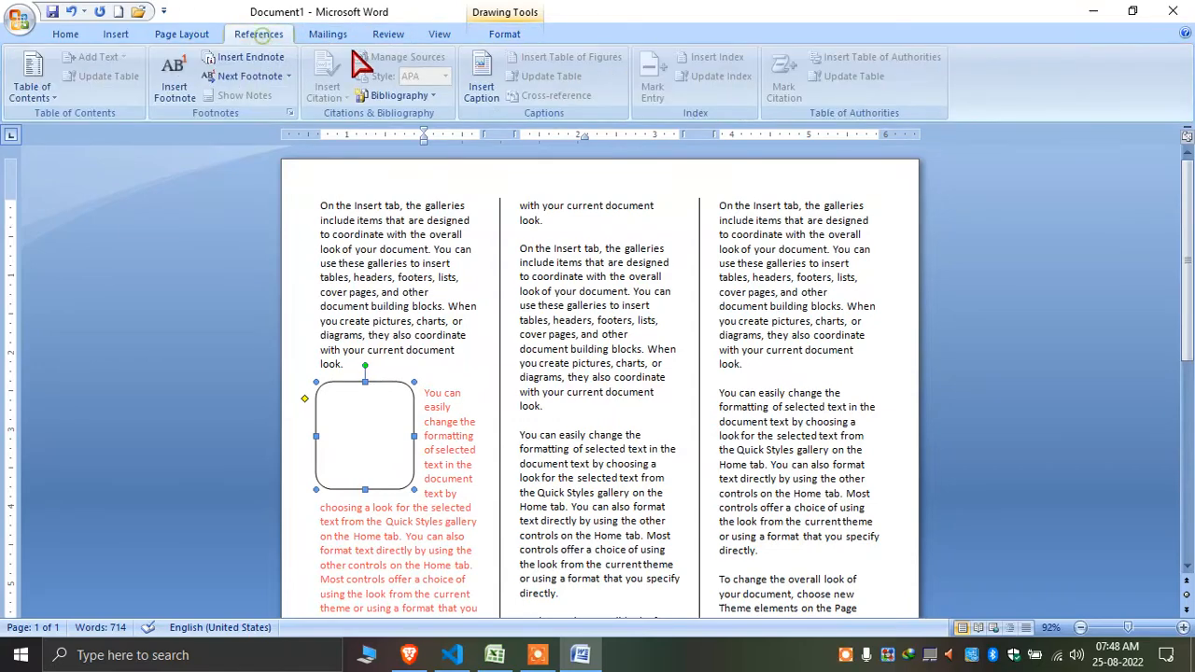
pyautogui.click(482, 79)
pyautogui.click(615, 393)
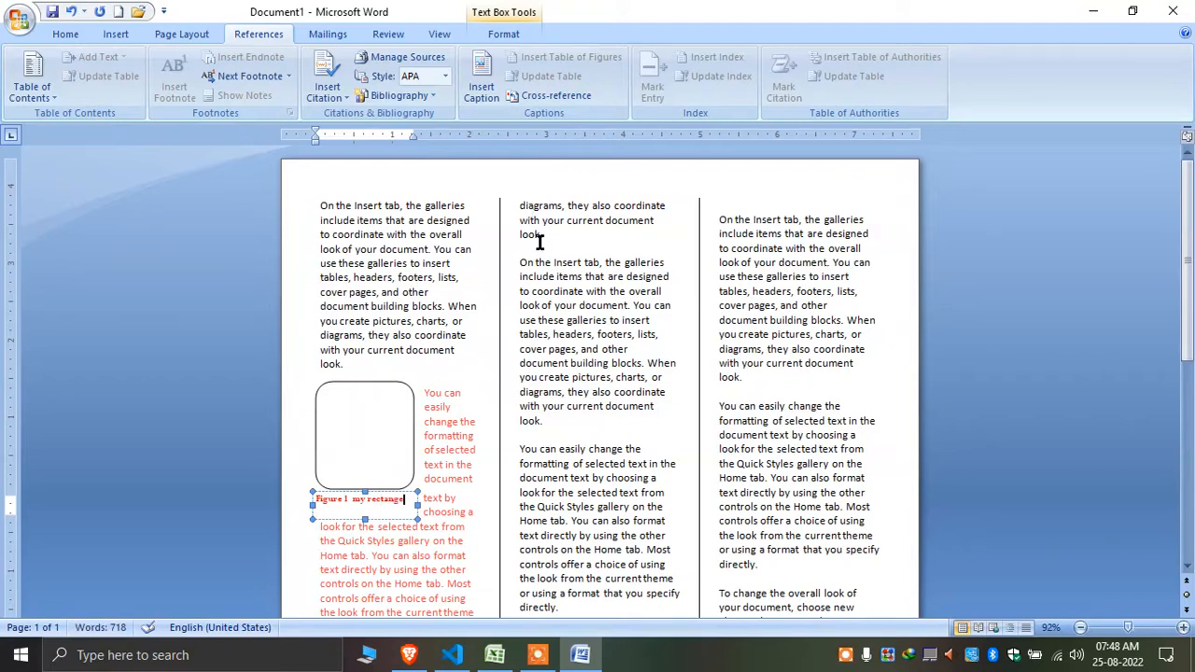
pyautogui.click(454, 447)
pyautogui.click(362, 469)
# - Insert a text wrapping break at the start of the red paragraph to separate it from the rounded rectangle
pyautogui.click(425, 393)
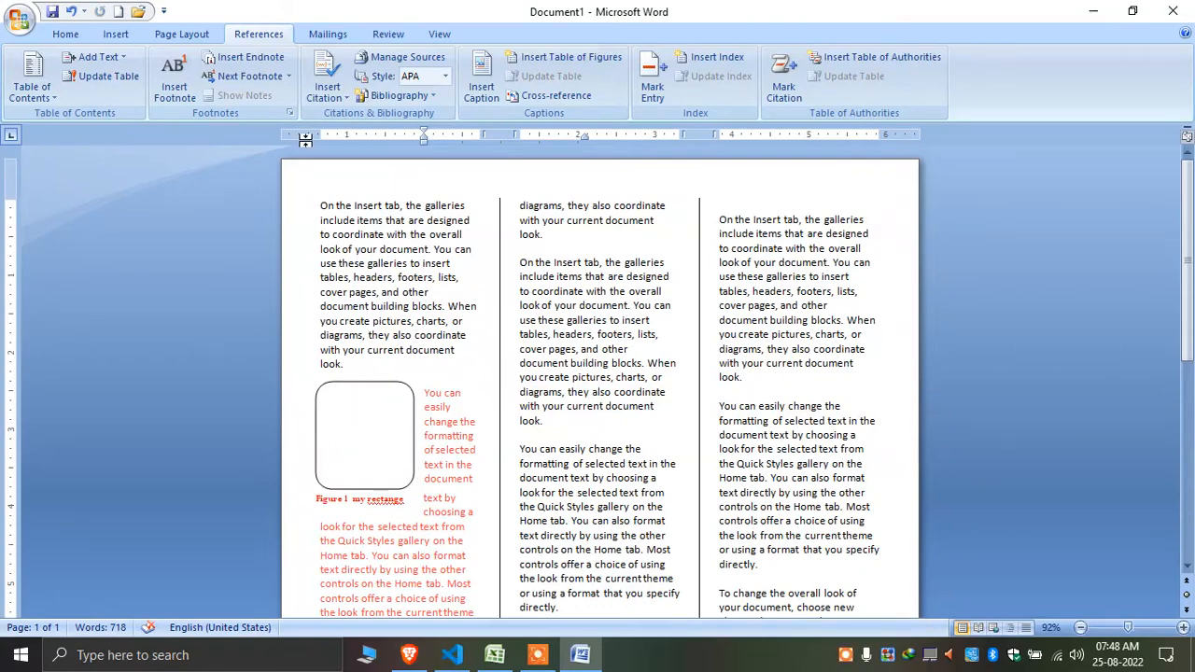
pyautogui.click(186, 35)
pyautogui.click(328, 57)
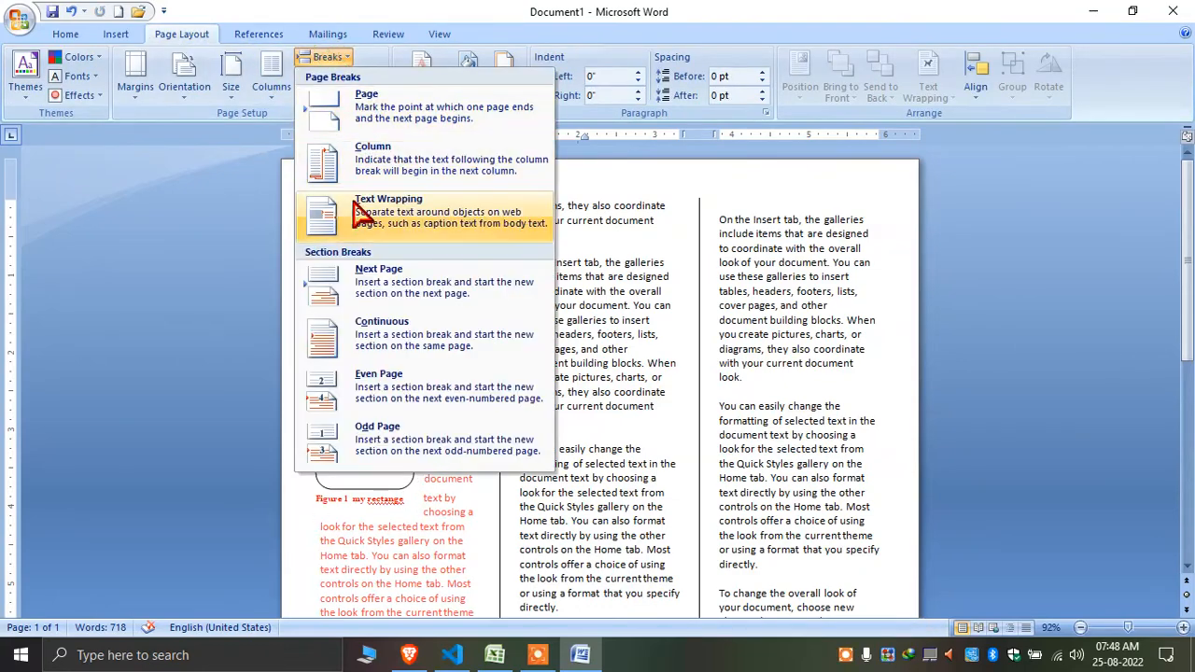
pyautogui.click(412, 228)
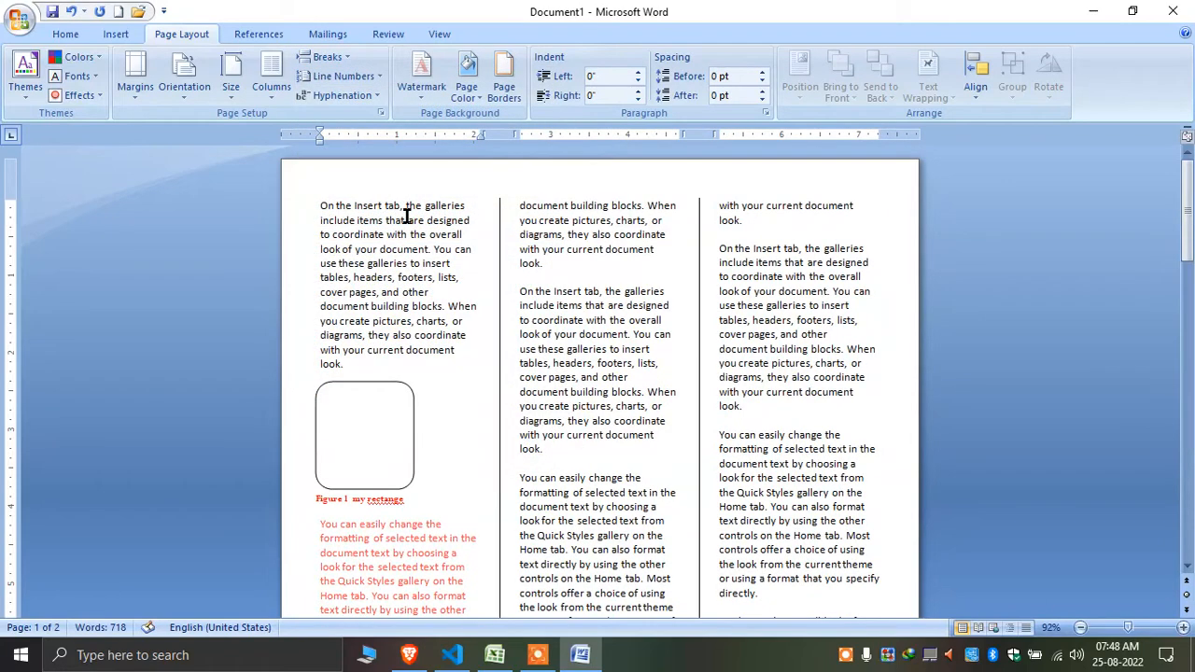
pyautogui.scroll(-3, 439, 377)
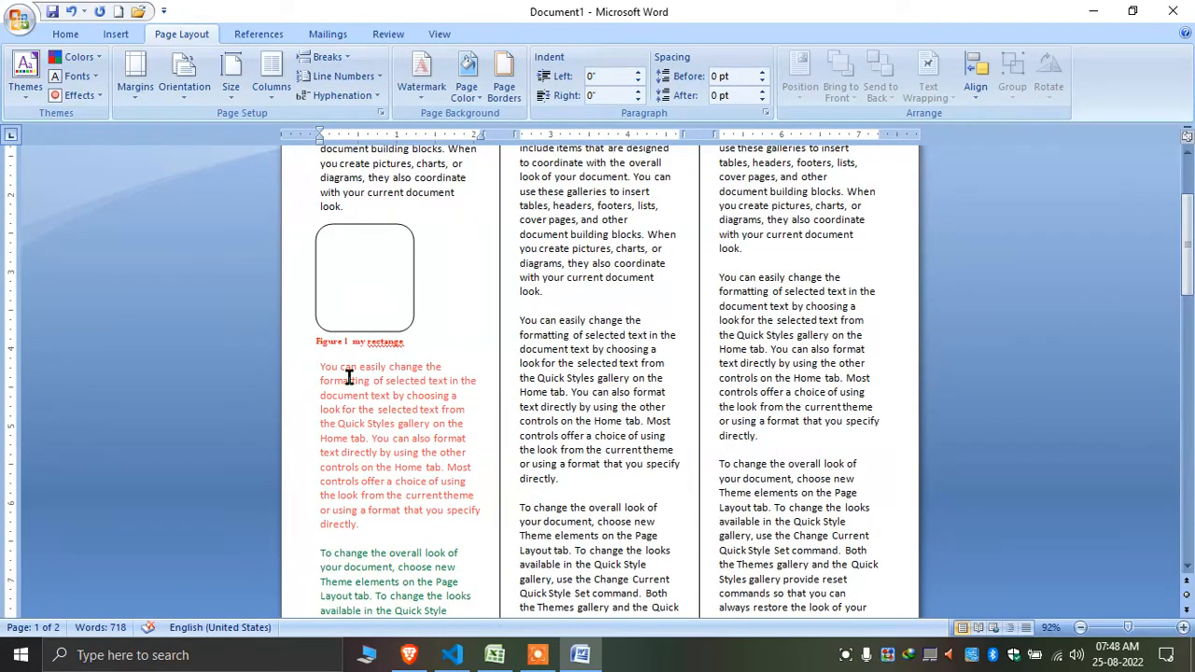
pyautogui.click(392, 288)
pyautogui.click(449, 281)
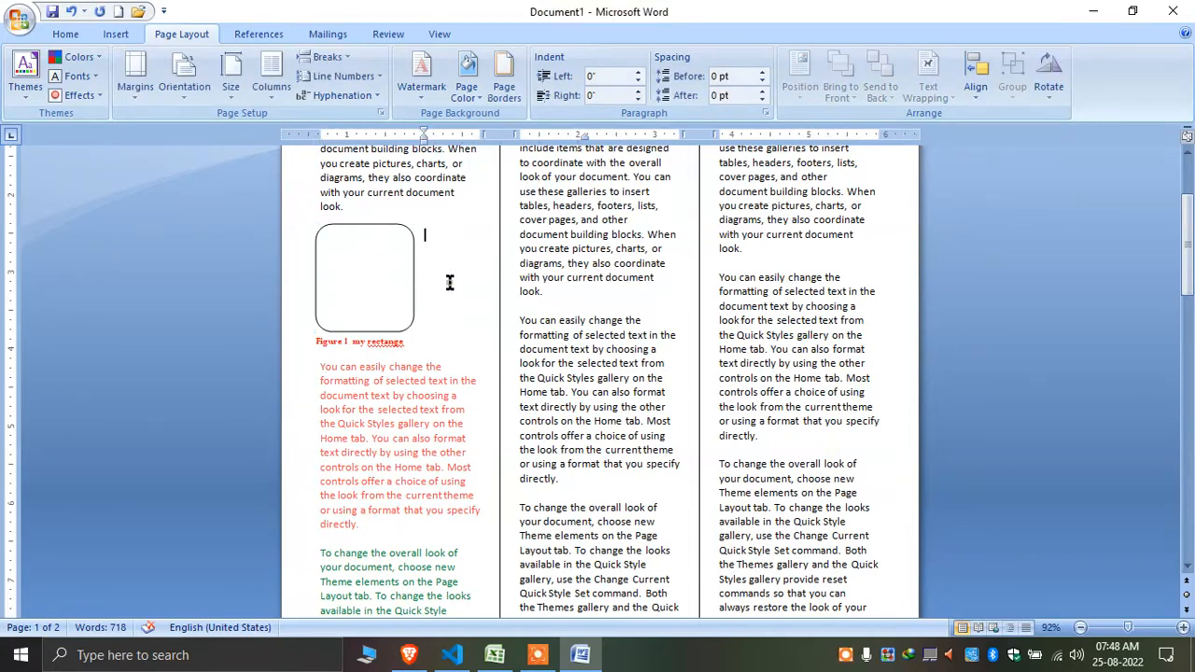
pyautogui.click(329, 58)
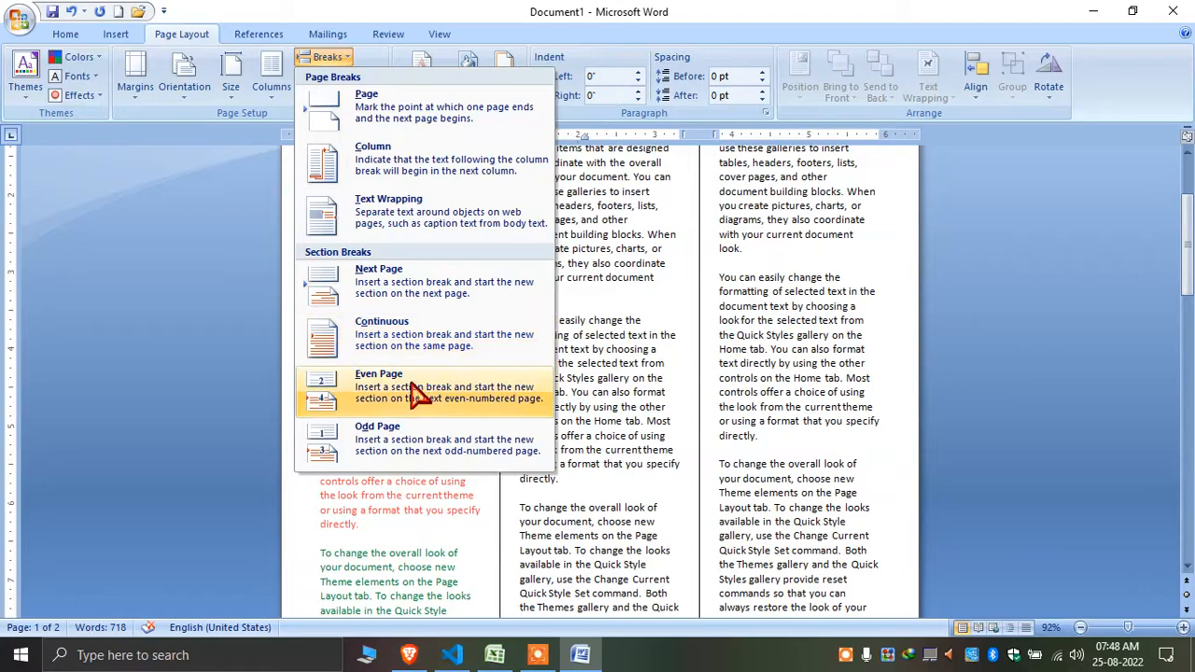
pyautogui.click(605, 403)
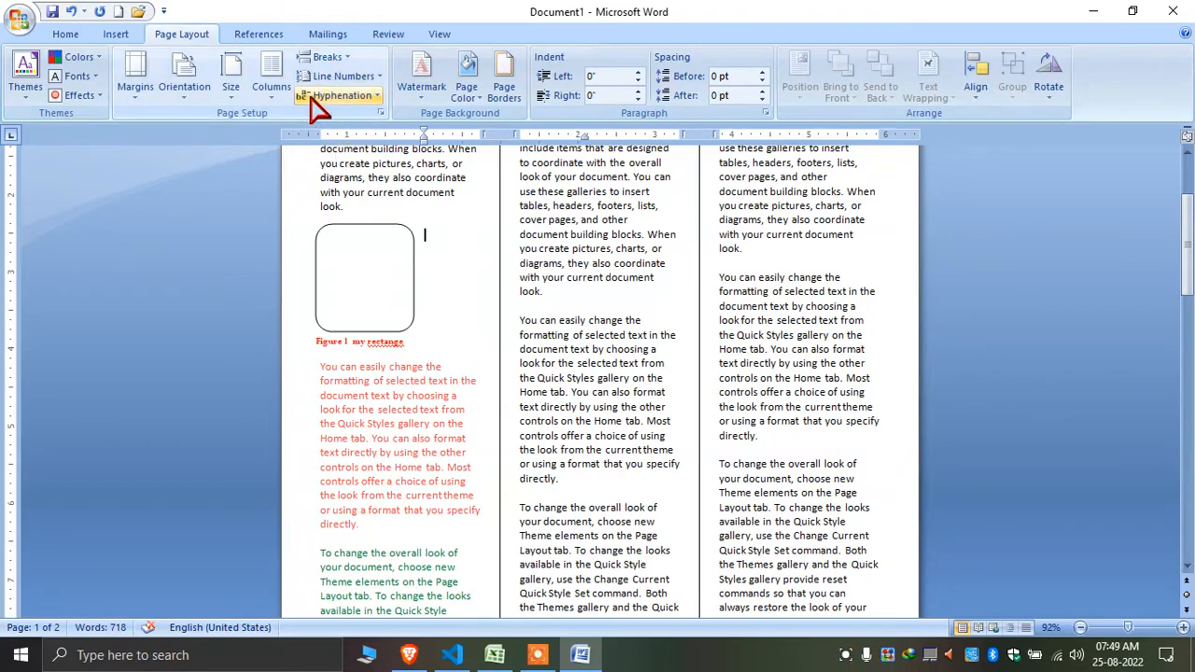
pyautogui.click(327, 57)
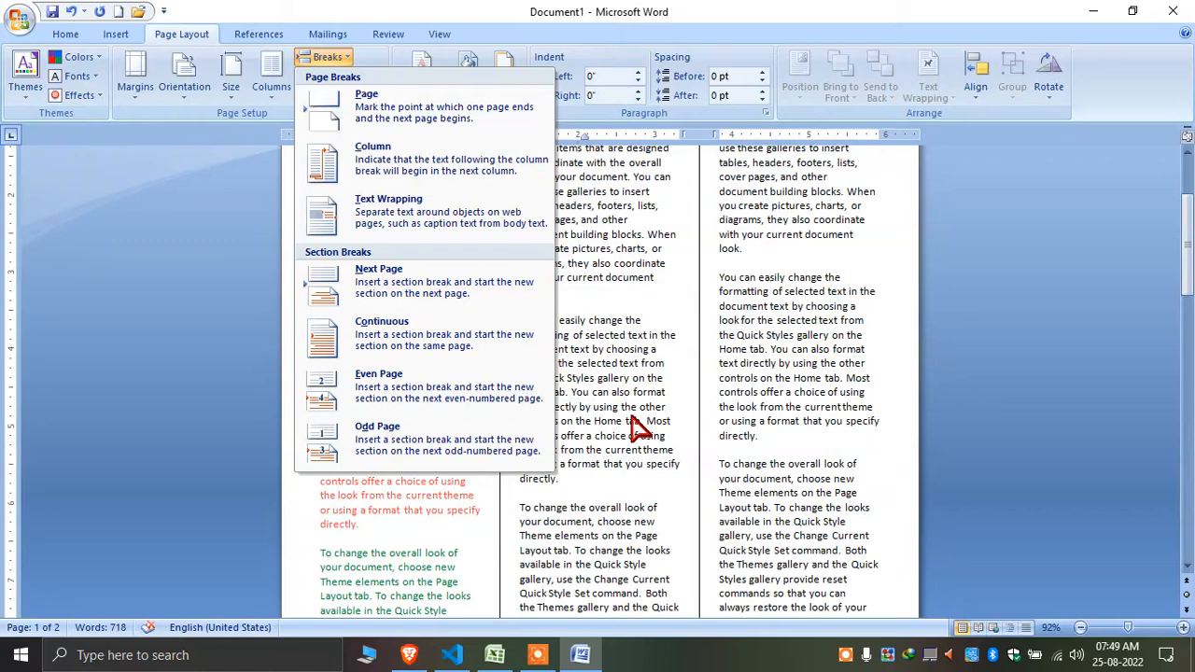
pyautogui.click(706, 454)
pyautogui.scroll(-2, 457, 516)
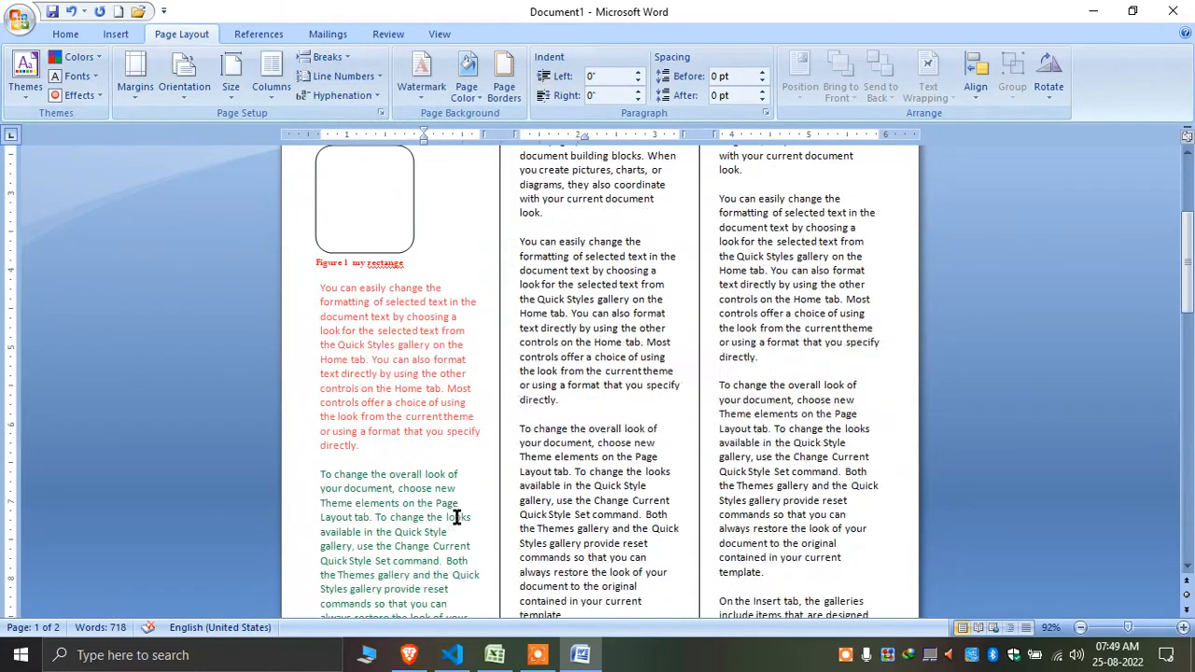
# - Insert a Next Page section break before the green paragraph and check the resulting page layout
pyautogui.click(324, 57)
pyautogui.click(428, 287)
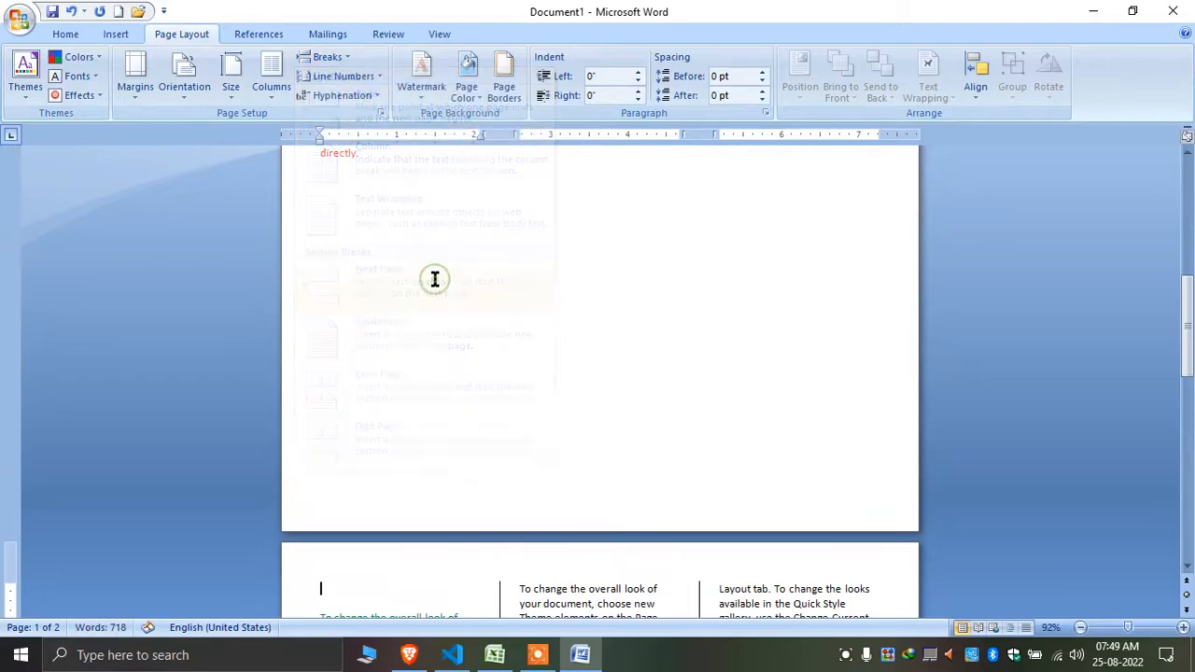
pyautogui.scroll(3, 365, 488)
pyautogui.scroll(-10, 448, 542)
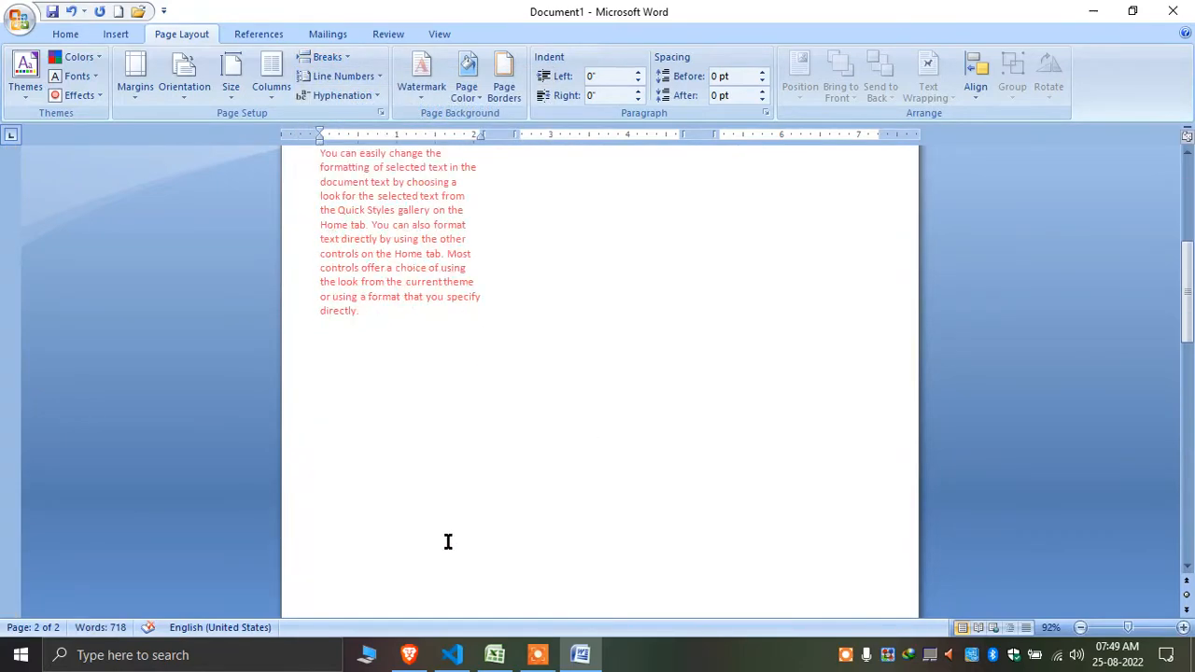
pyautogui.scroll(12, 588, 462)
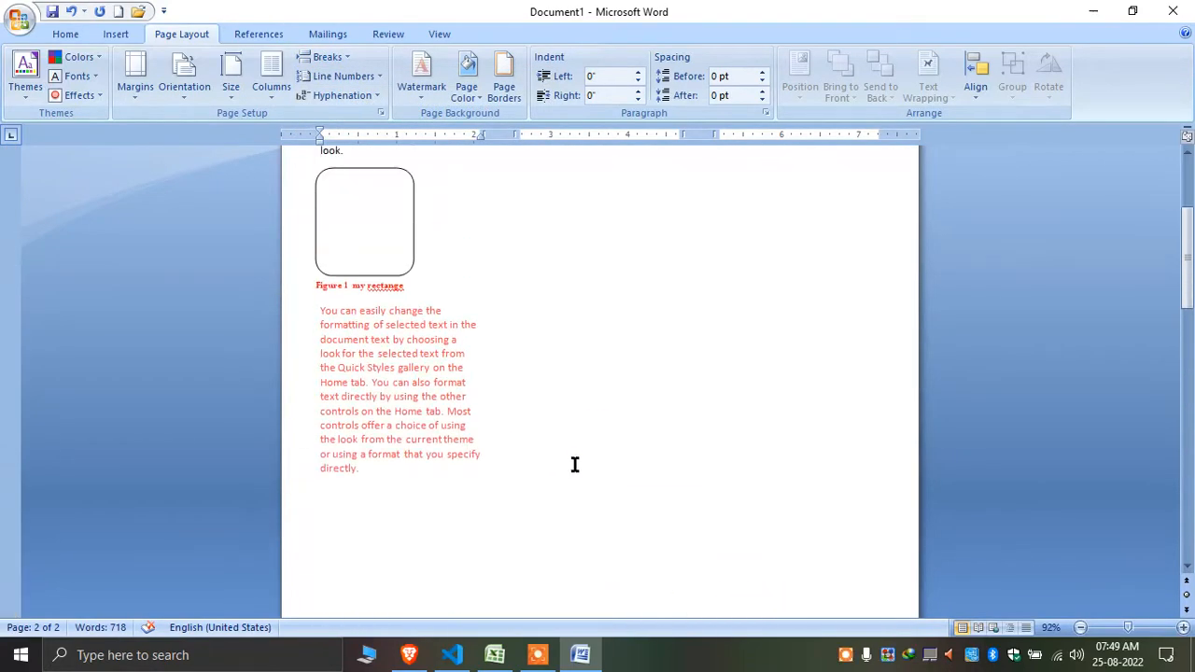
pyautogui.scroll(-9, 573, 464)
pyautogui.scroll(-10, 576, 469)
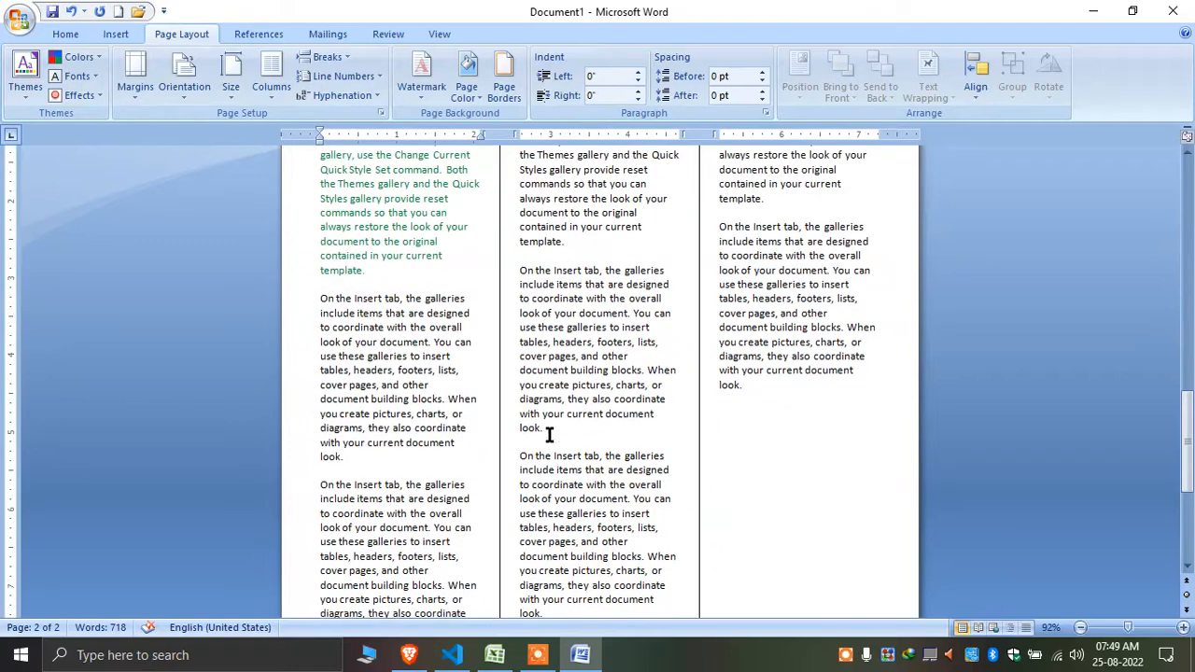
# - Insert a Continuous section break at the end of the green paragraph
pyautogui.click(325, 57)
pyautogui.click(413, 335)
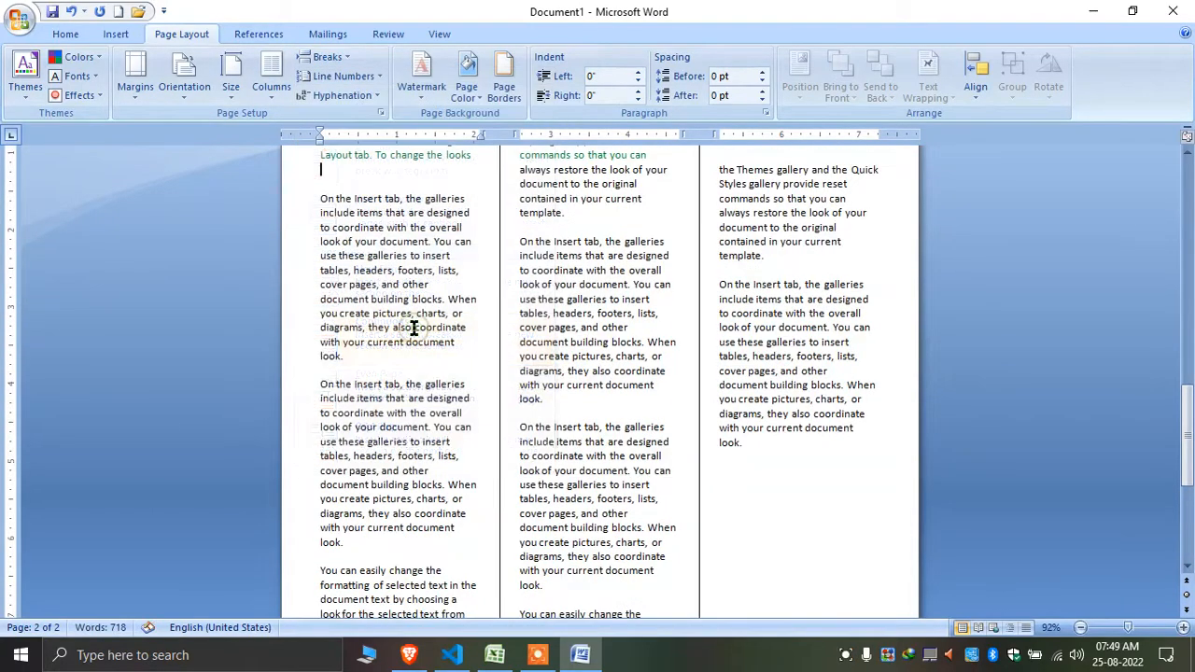
pyautogui.scroll(7, 463, 424)
pyautogui.scroll(1, 463, 424)
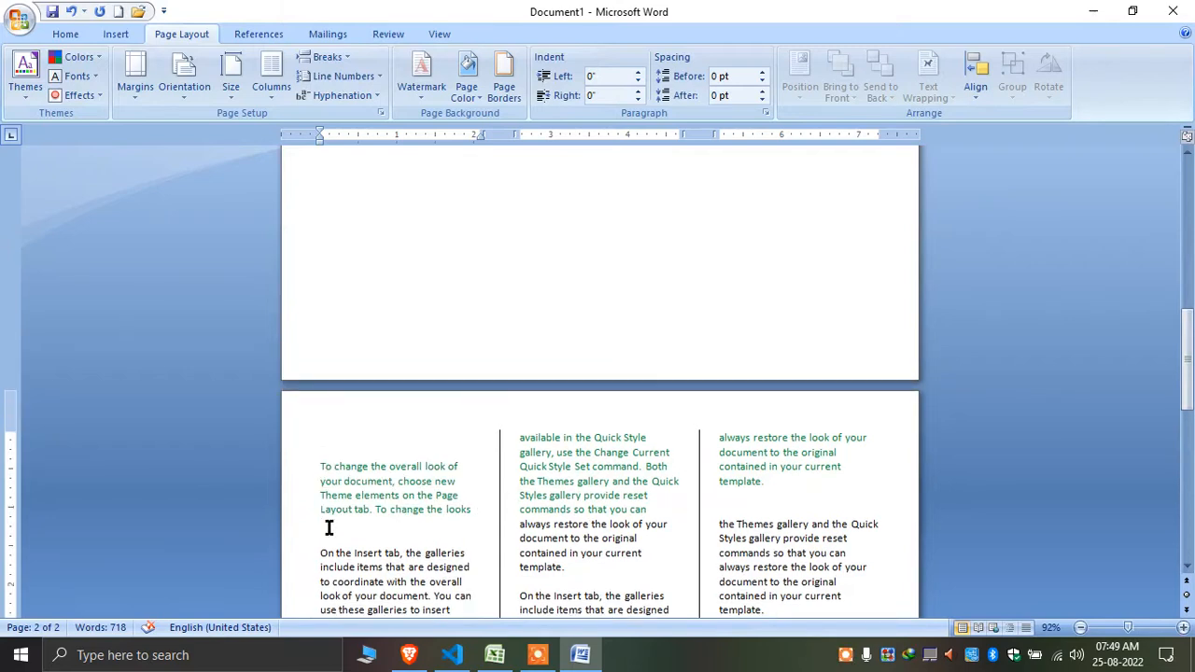
pyautogui.scroll(-1, 635, 551)
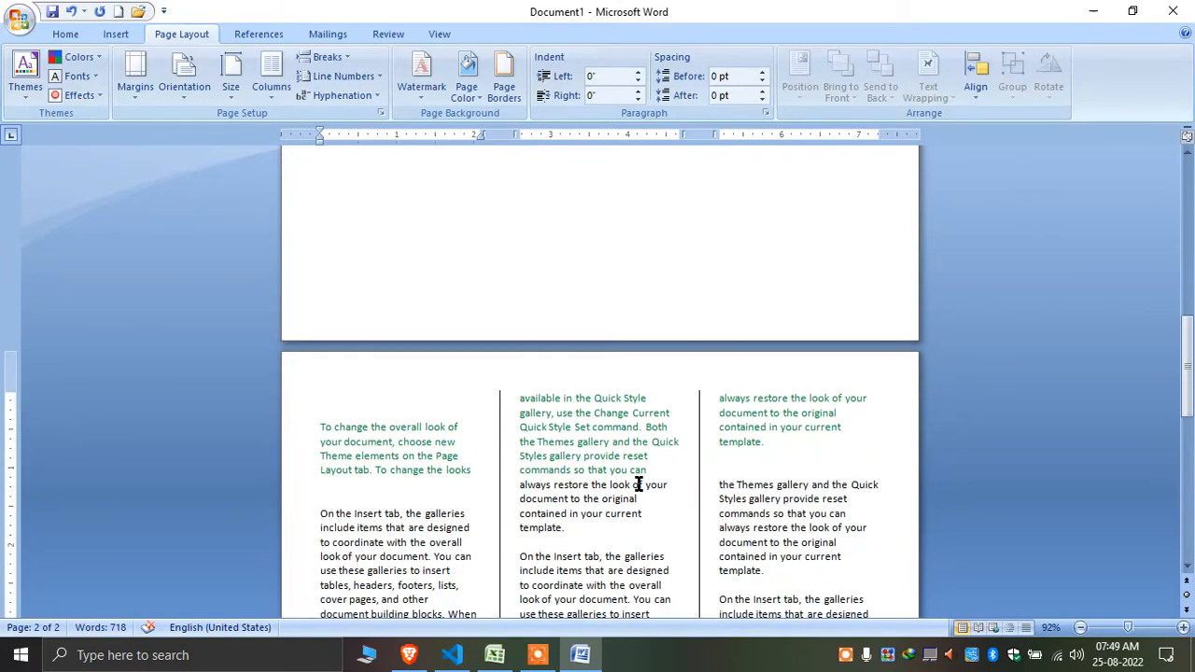
# - Set the green paragraph's section to two columns
pyautogui.click(783, 440)
pyautogui.click(497, 467)
pyautogui.click(273, 72)
pyautogui.click(310, 159)
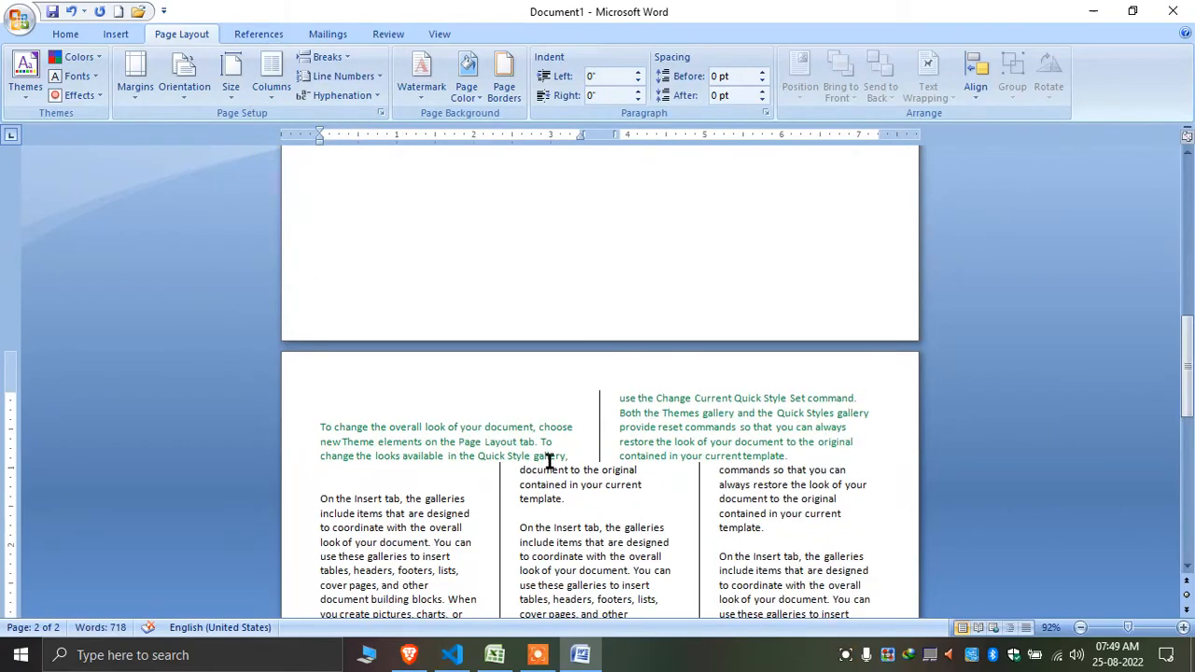
# - Try the Left and Three column layouts on the green section, ending with Two columns
pyautogui.scroll(-3, 513, 451)
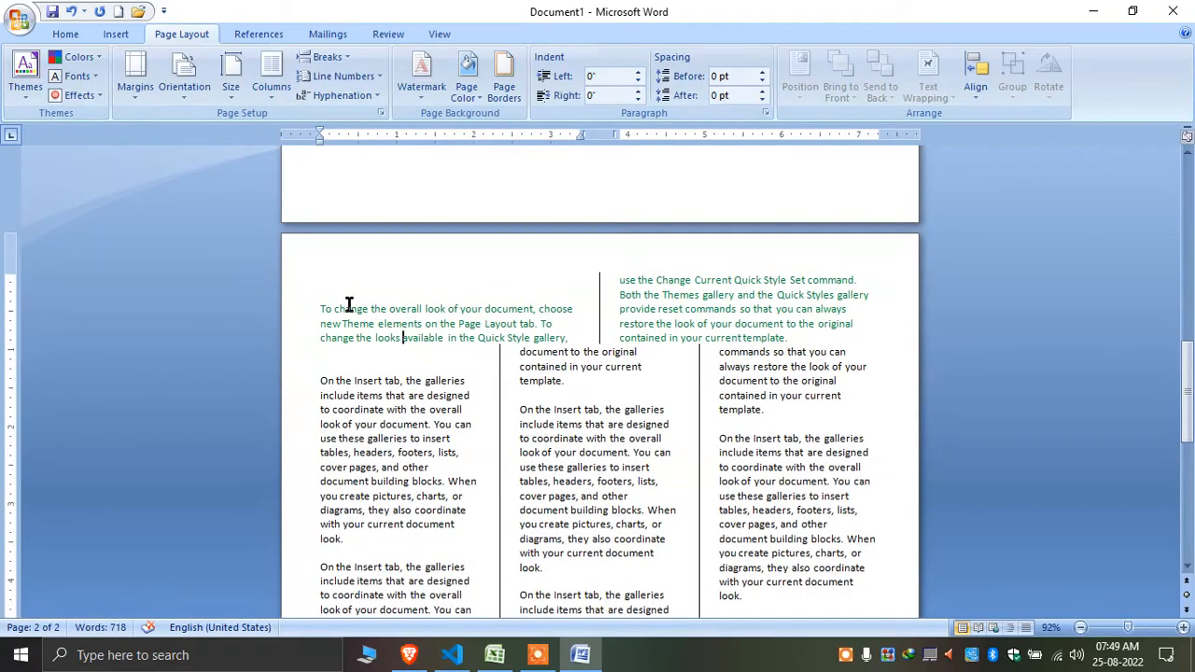
pyautogui.click(271, 75)
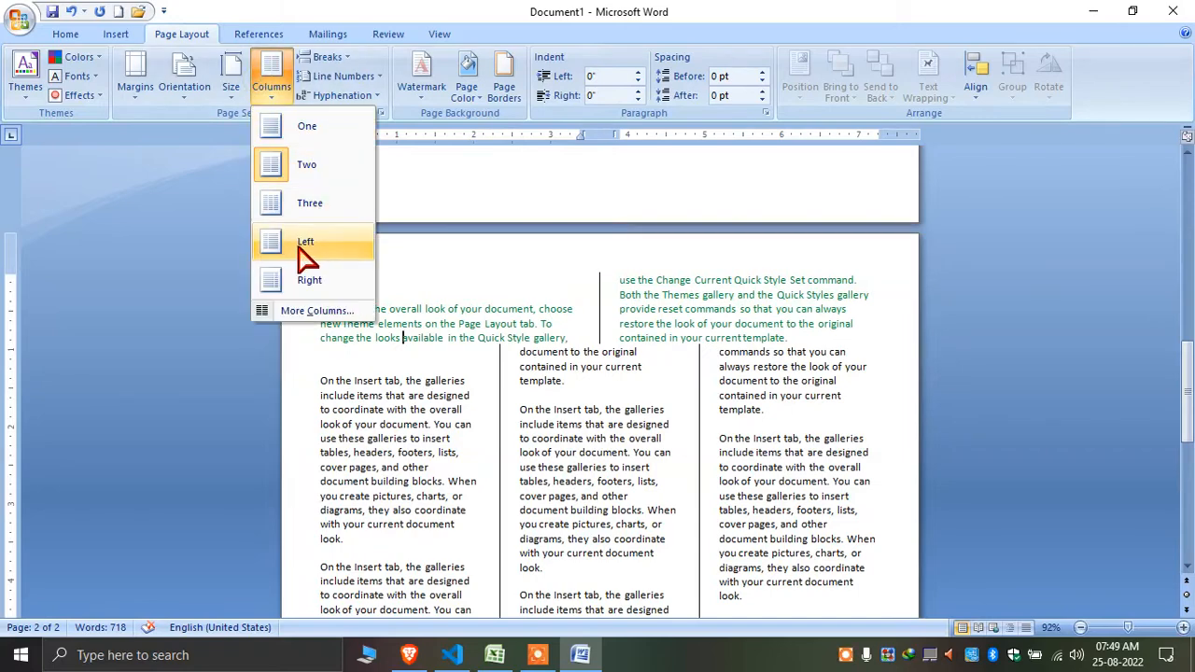
pyautogui.click(305, 244)
pyautogui.click(271, 75)
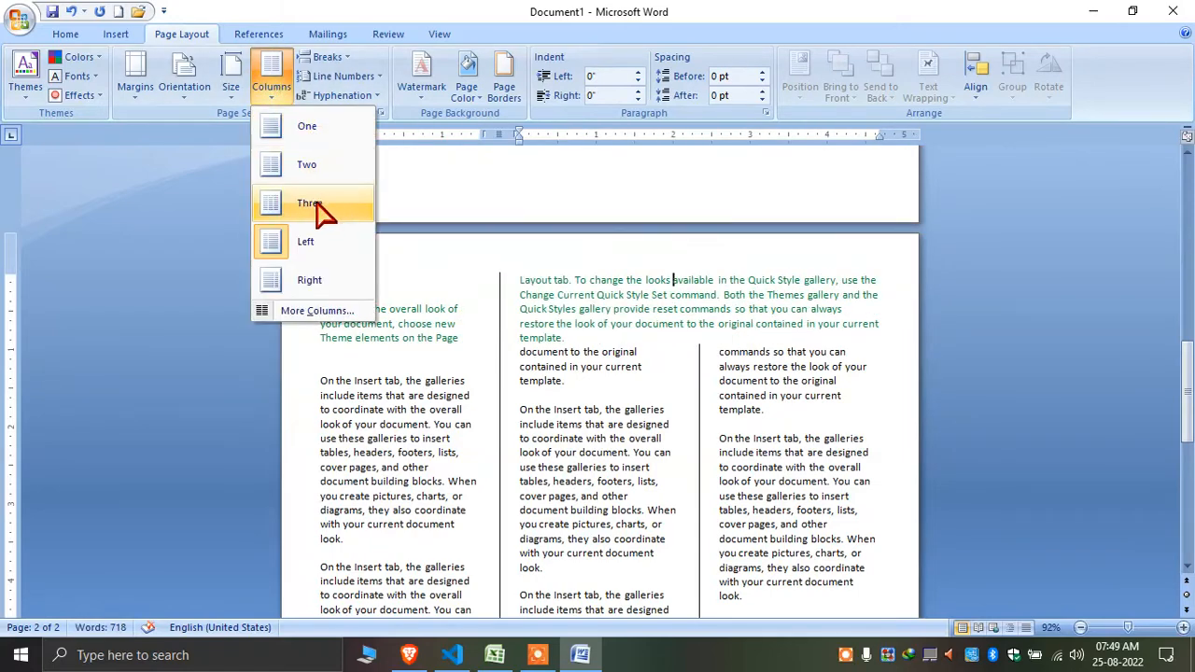
pyautogui.click(320, 203)
pyautogui.click(270, 75)
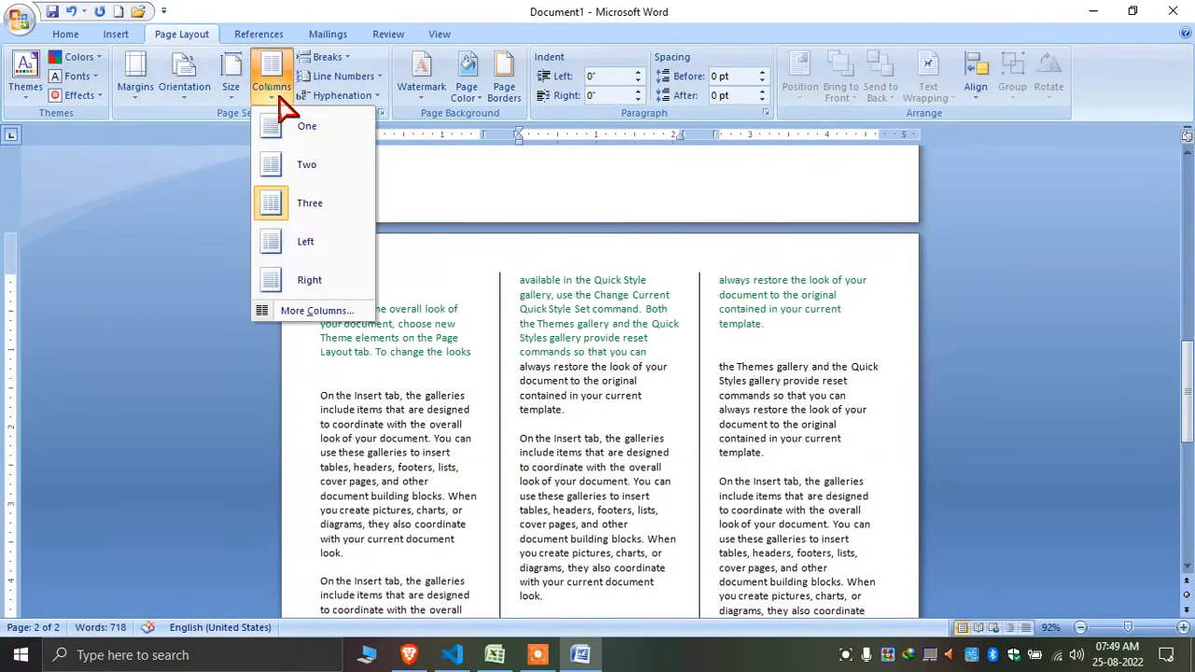
pyautogui.click(327, 164)
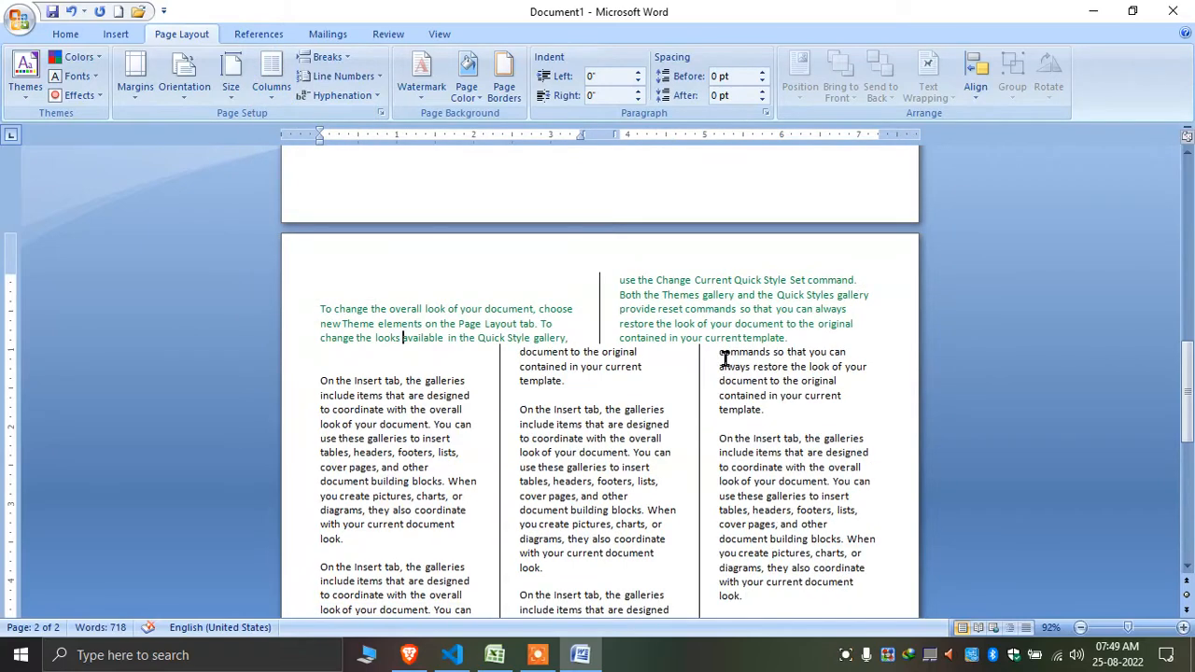
pyautogui.scroll(-3, 626, 421)
pyautogui.scroll(3, 619, 426)
pyautogui.scroll(8, 513, 442)
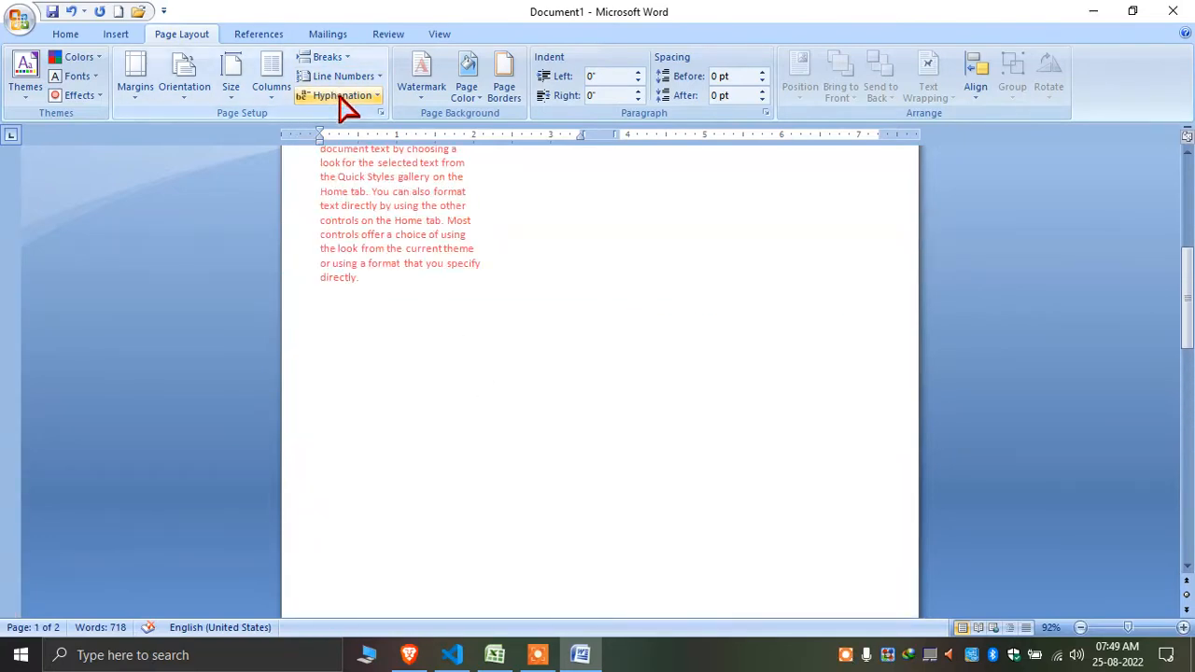
pyautogui.click(325, 57)
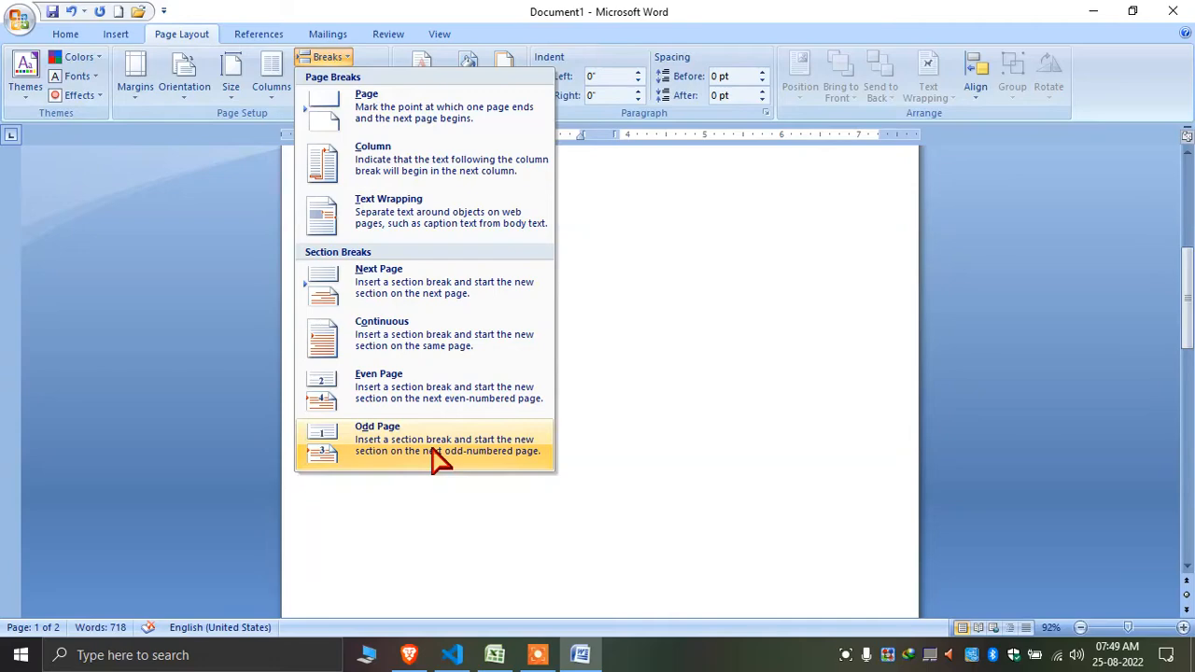
pyautogui.click(657, 447)
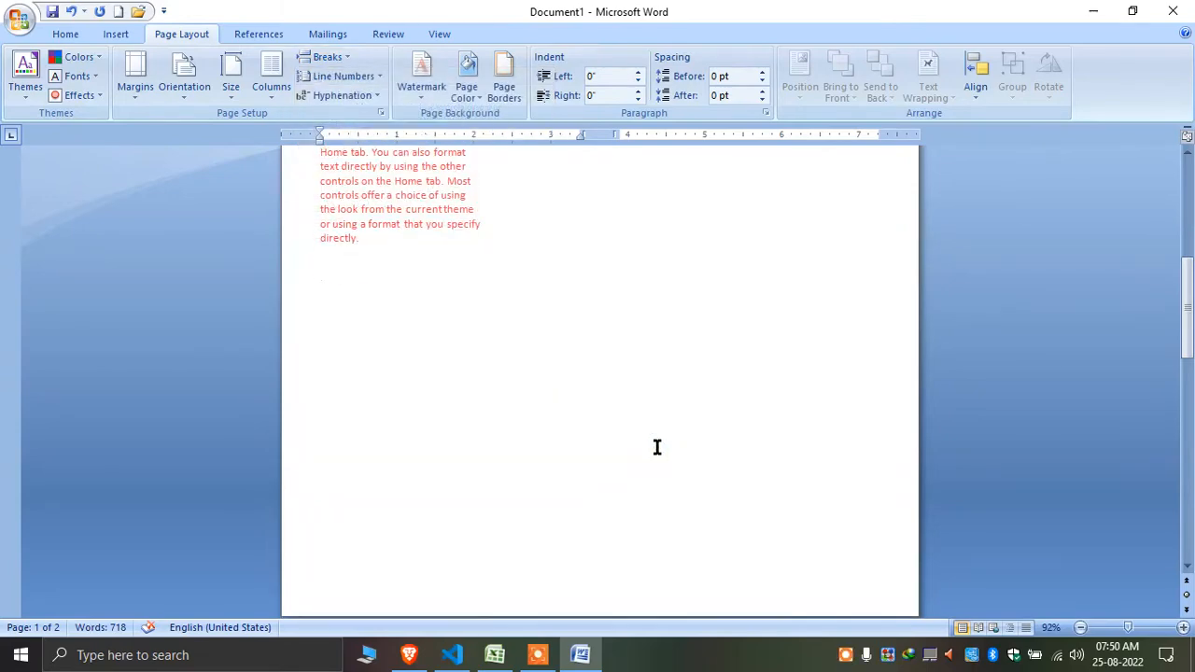
# - Undo the column layout changes made to the green section
pyautogui.hotkey('ctrl', 'z')
pyautogui.hotkey('ctrl', 'z')
pyautogui.hotkey('ctrl', 'z')
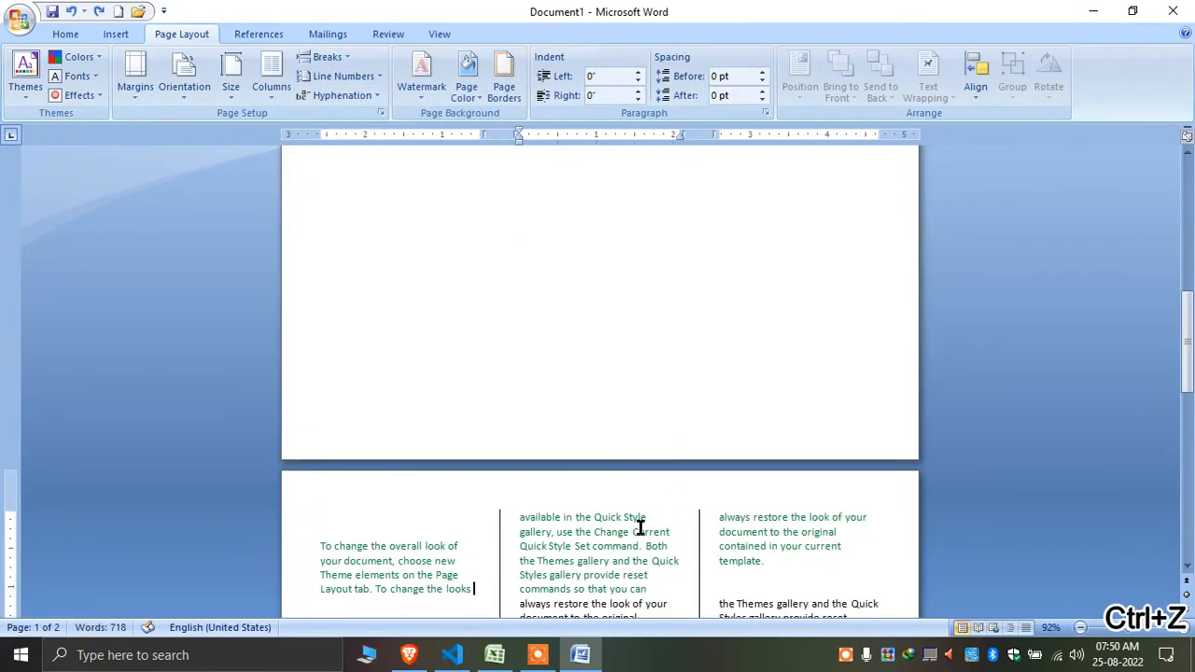
pyautogui.scroll(5, 640, 528)
pyautogui.scroll(-4, 642, 508)
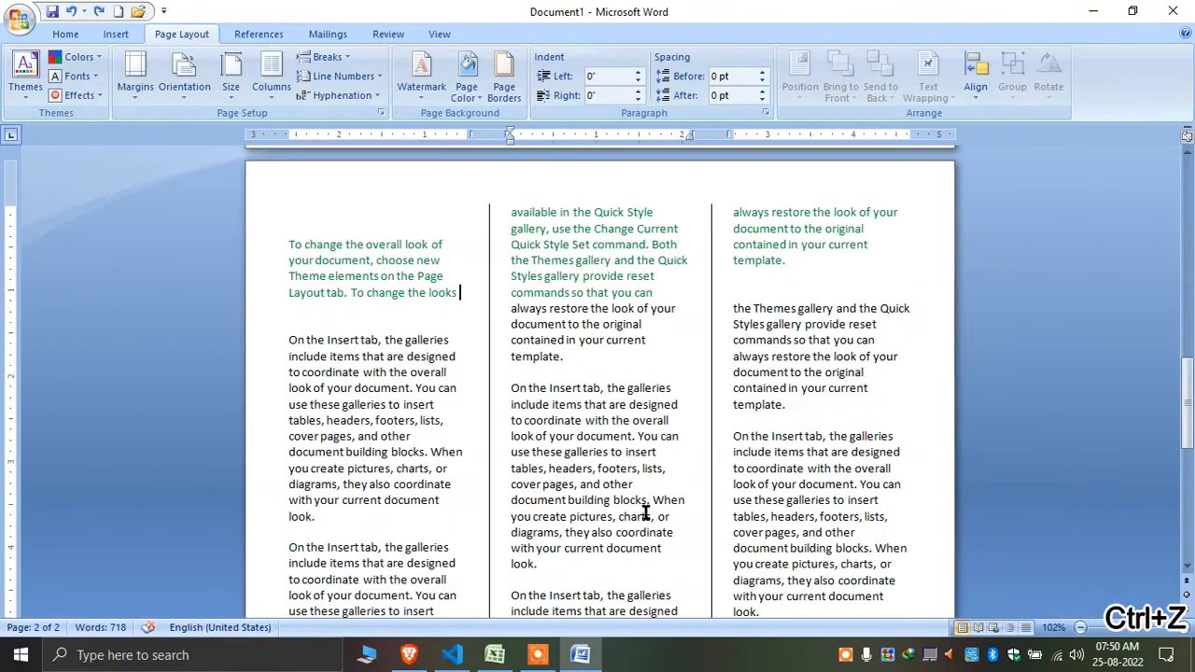
# - Select the text from the opening paragraph into the red paragraph and apply Continuous line numbering to it
pyautogui.scroll(15, 642, 509)
pyautogui.scroll(1, 393, 343)
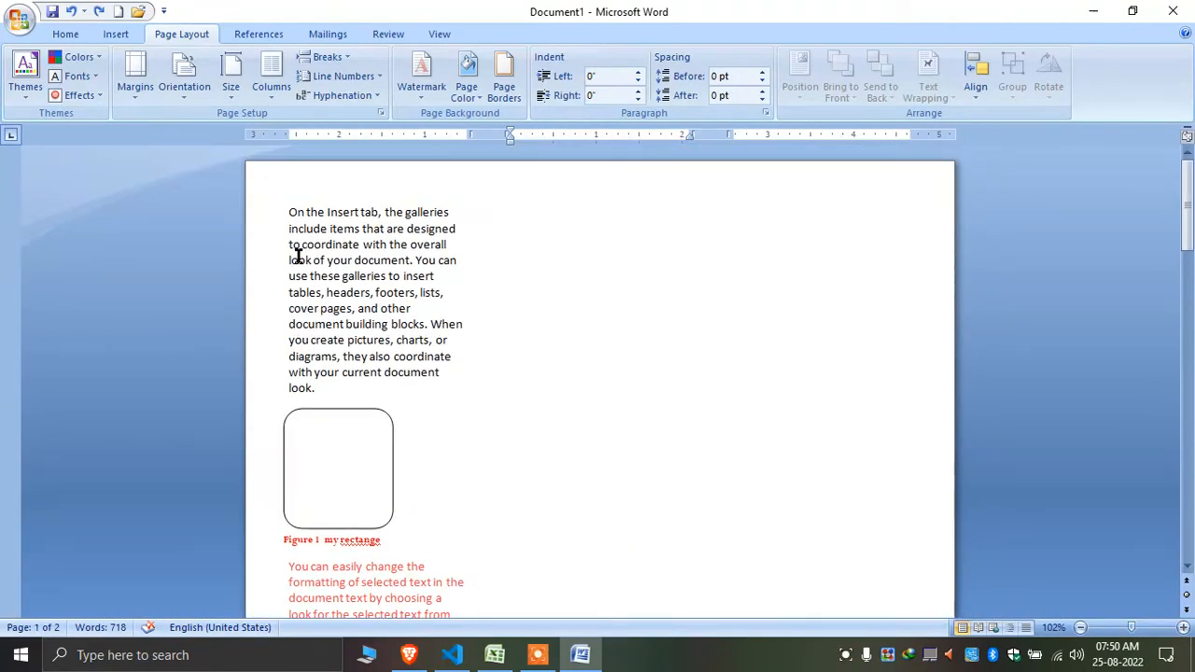
pyautogui.moveTo(280, 205); pyautogui.dragTo(427, 323)
pyautogui.scroll(4, 429, 265)
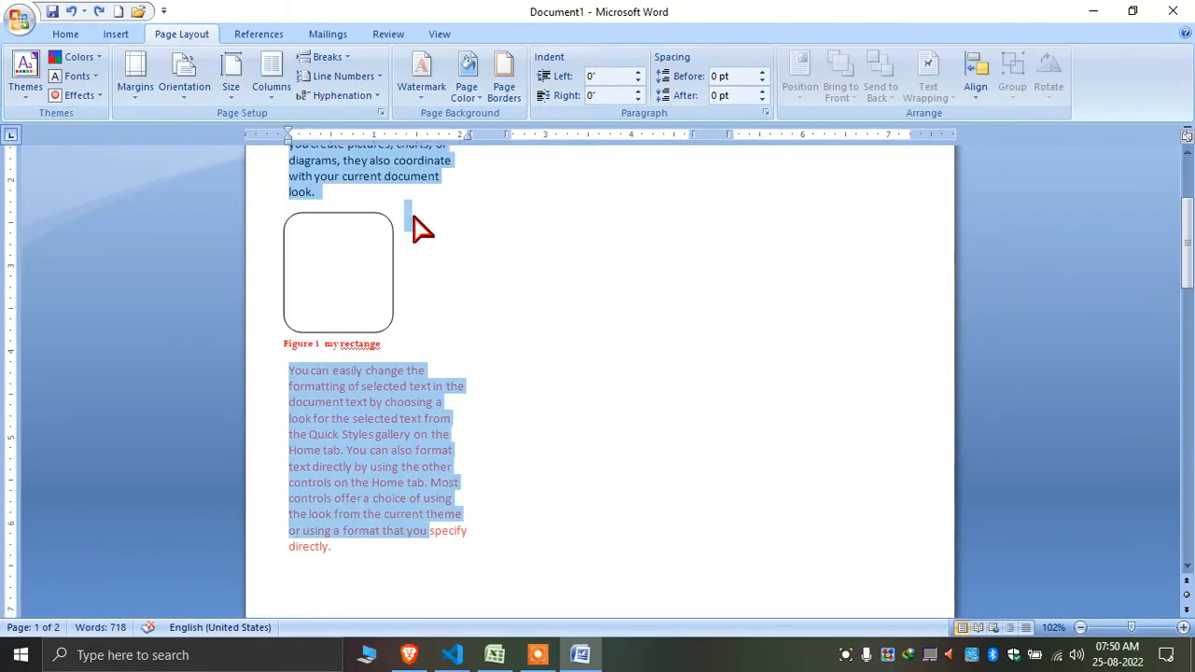
pyautogui.click(343, 76)
pyautogui.click(378, 120)
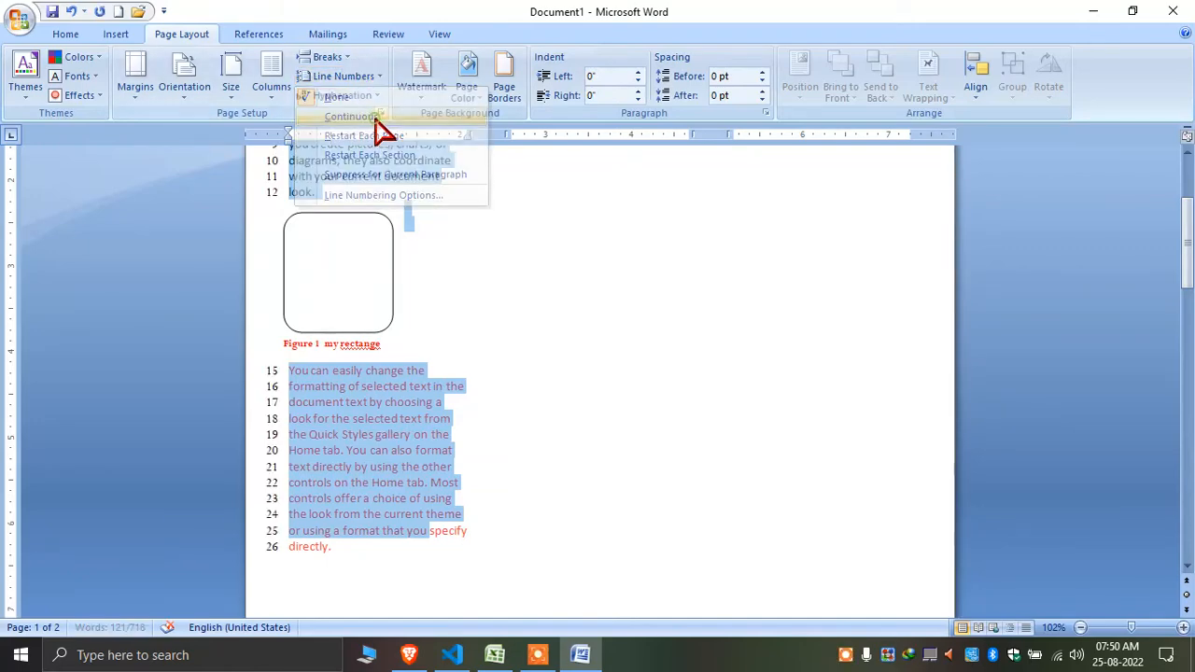
pyautogui.scroll(3, 450, 438)
pyautogui.scroll(-12, 346, 377)
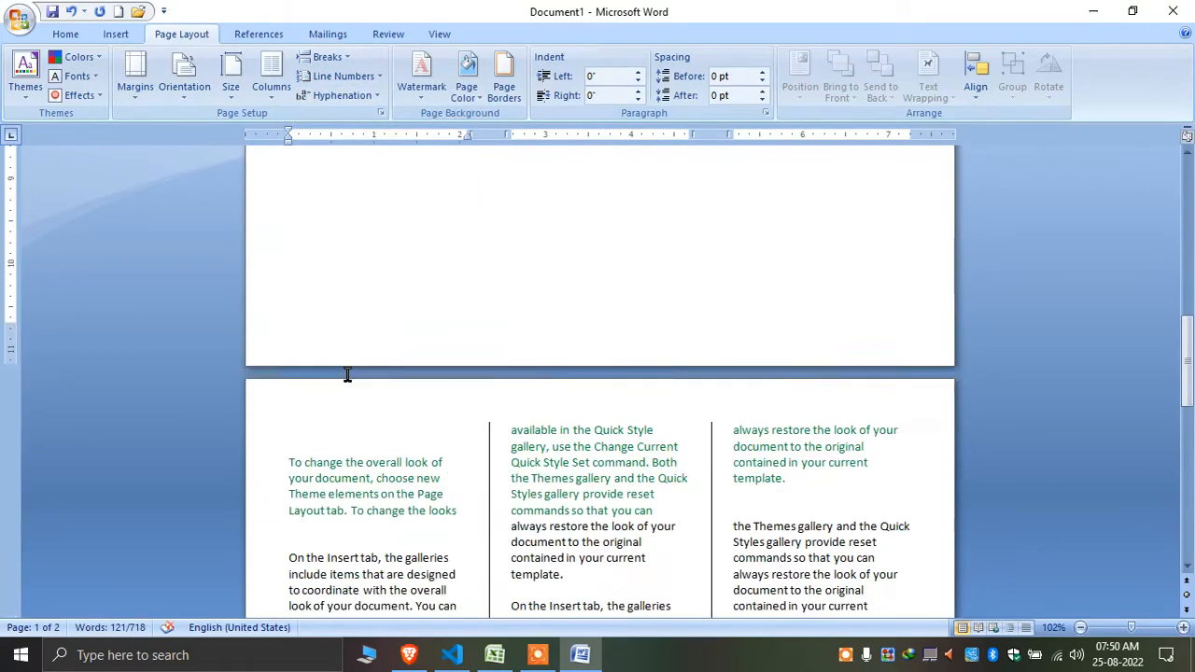
pyautogui.scroll(4, 397, 381)
pyautogui.click(416, 369)
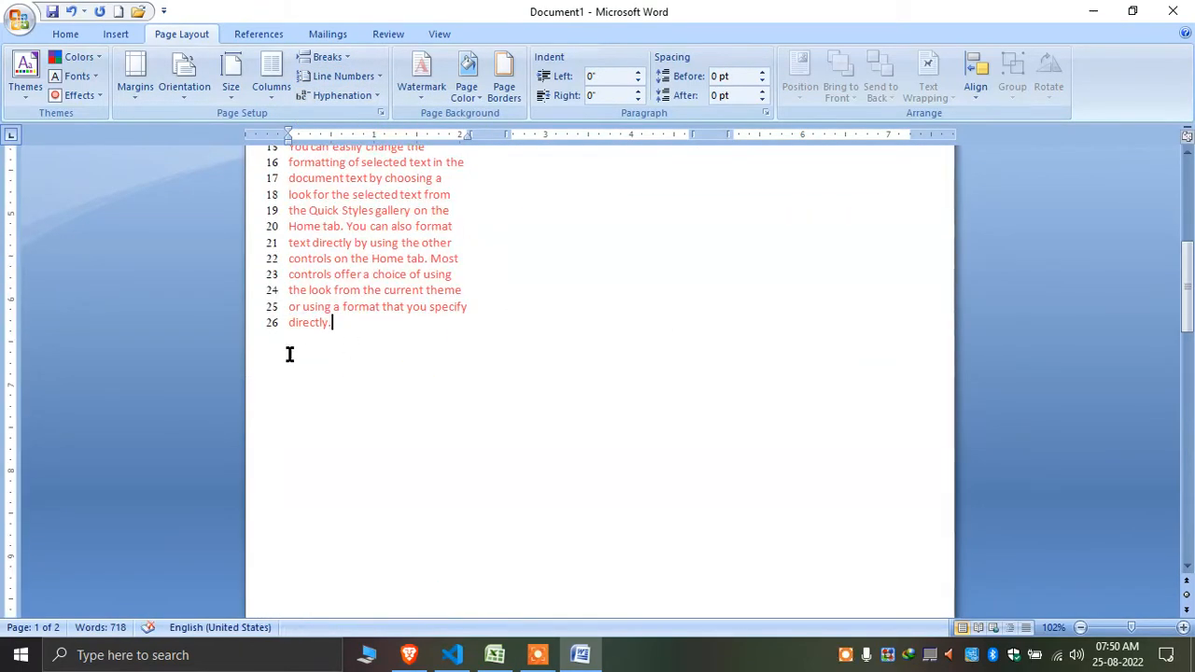
# - Apply Continuous line numbering to the entire document and check the numbering across both pages
pyautogui.hotkey('ctrl', 'a')
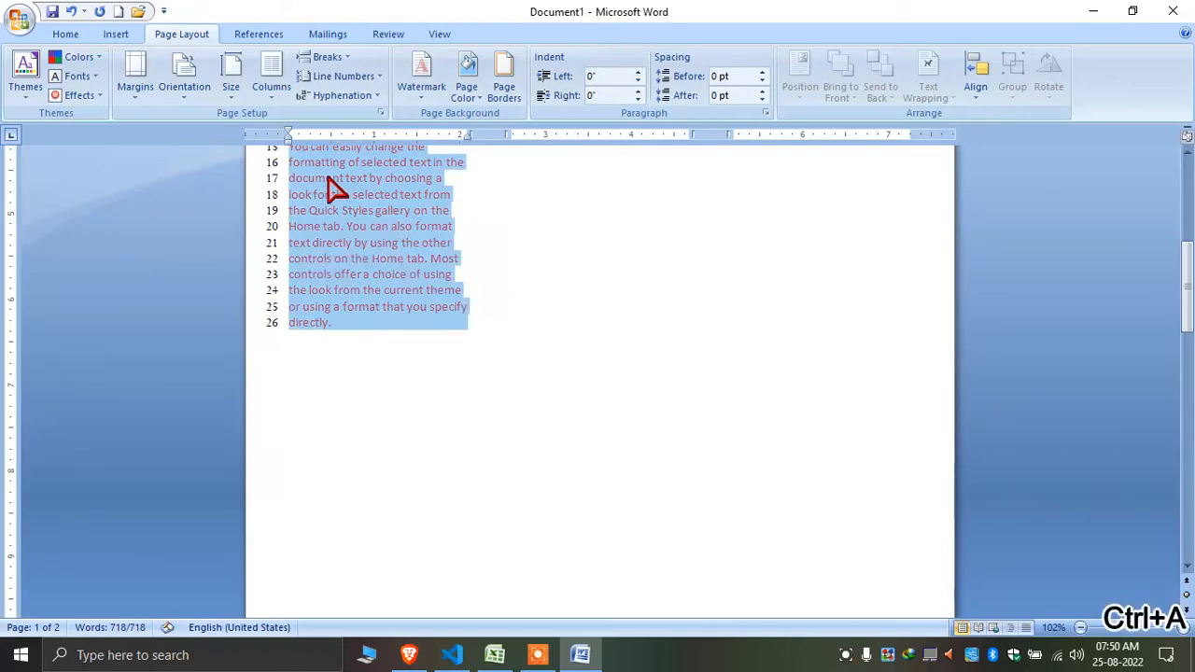
pyautogui.click(343, 76)
pyautogui.click(365, 117)
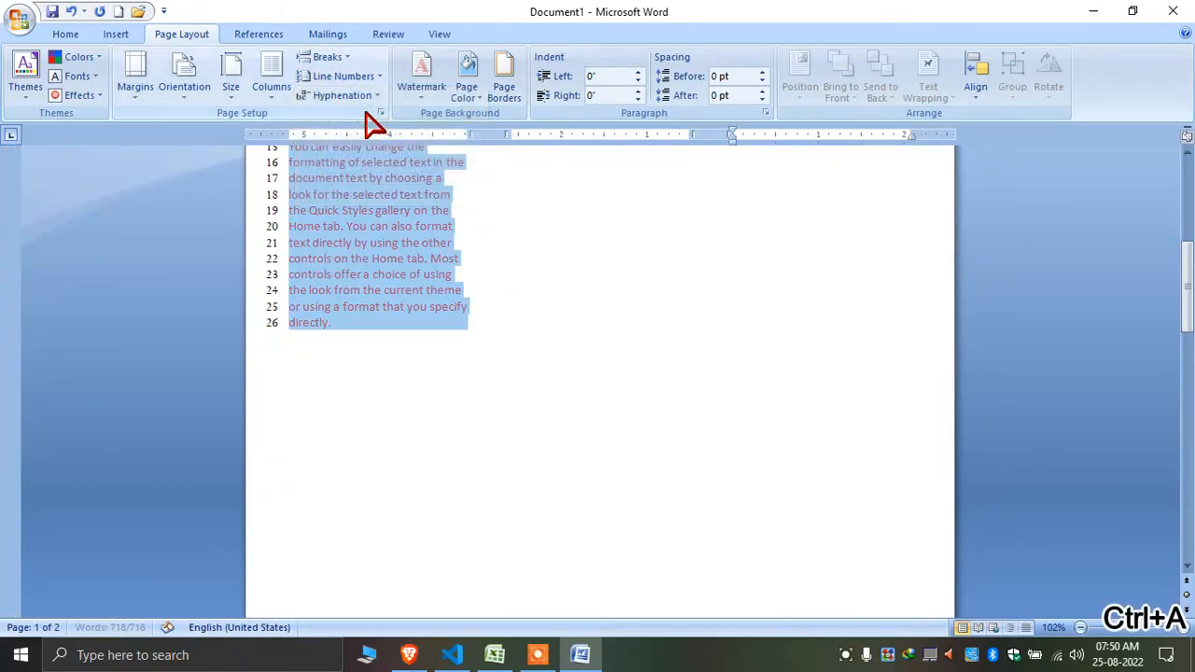
pyautogui.scroll(-5, 538, 497)
pyautogui.scroll(5, 533, 496)
pyautogui.click(333, 307)
pyautogui.scroll(-5, 350, 308)
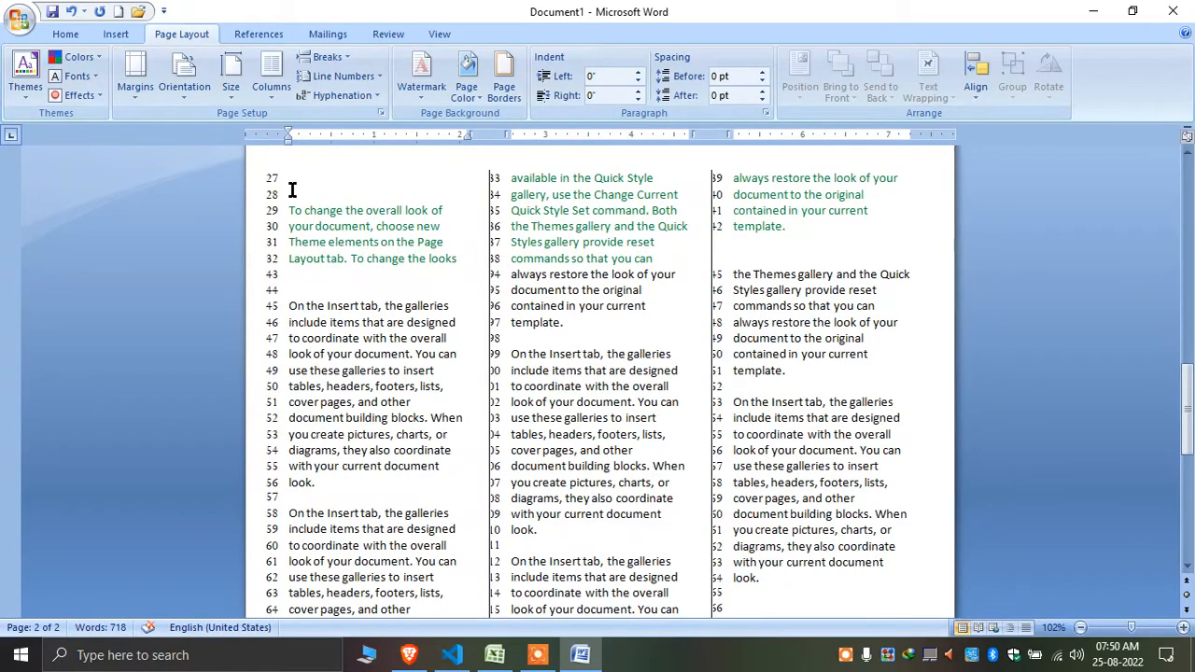
pyautogui.scroll(8, 358, 380)
pyautogui.scroll(-6, 358, 380)
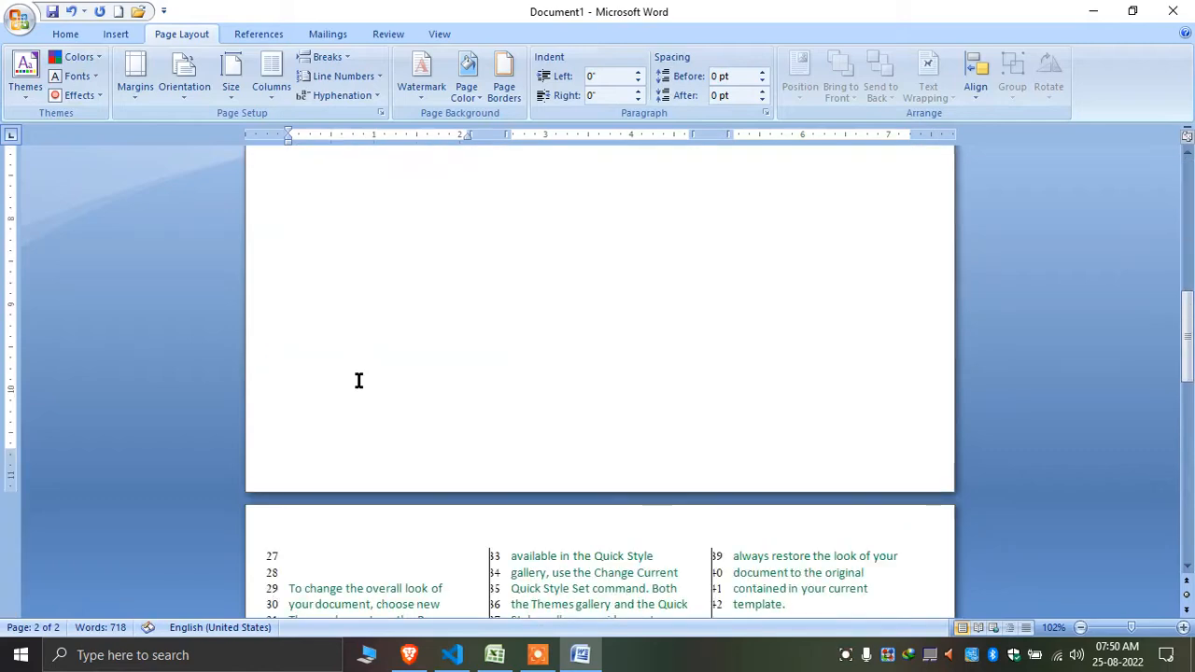
pyautogui.scroll(-5, 358, 379)
# - Set line numbering to Restart Each Page for the section containing the red paragraph and check the numbering
pyautogui.click(341, 77)
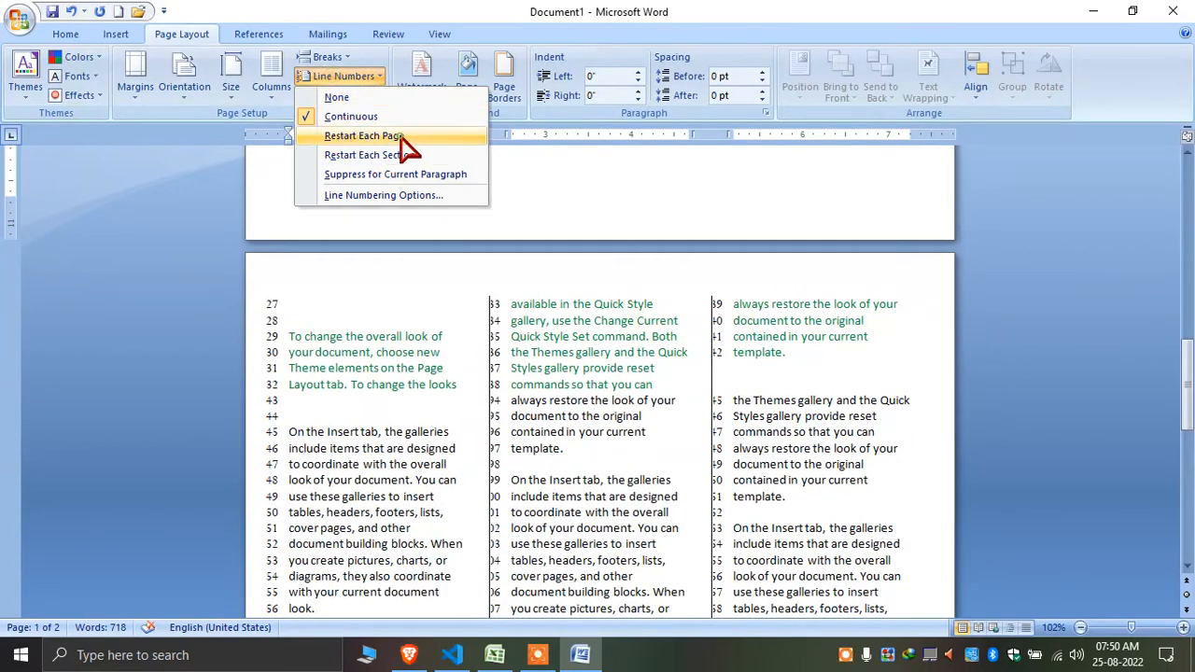
pyautogui.click(364, 136)
pyautogui.scroll(4, 465, 500)
pyautogui.scroll(-10, 363, 416)
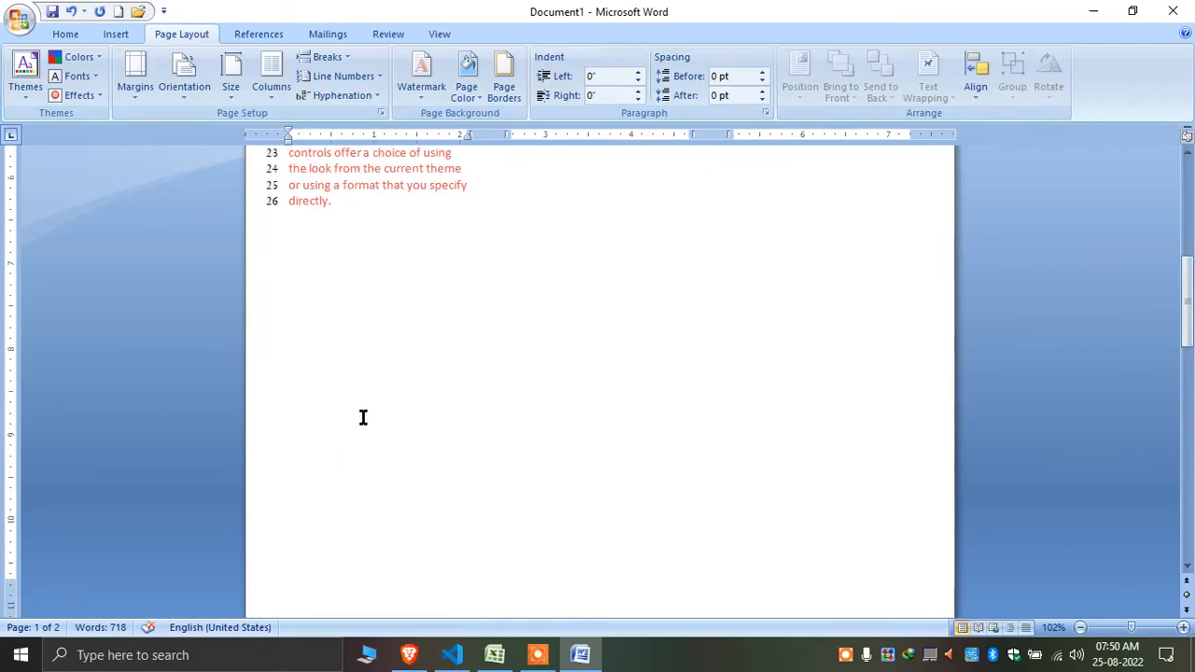
pyautogui.scroll(15, 413, 419)
pyautogui.scroll(3, 413, 426)
pyautogui.scroll(-9, 419, 420)
pyautogui.scroll(1, 419, 411)
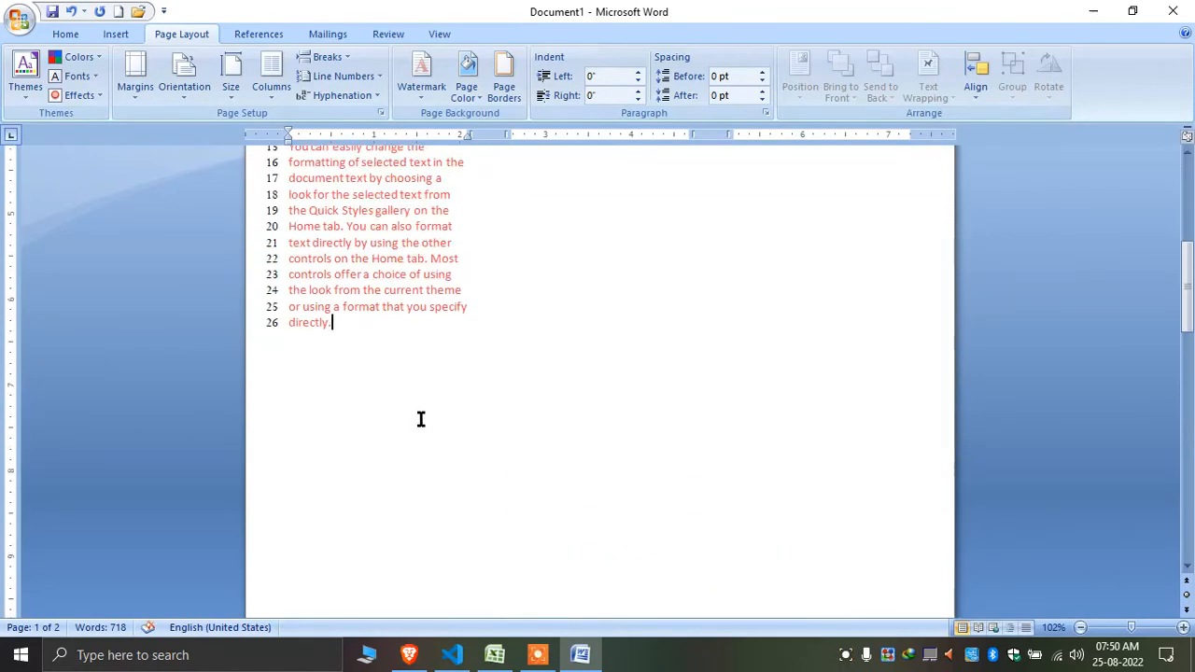
# - Set line numbering to Restart Each Page for the entire document and check the numbering on both pages
pyautogui.hotkey('ctrl', 'a')
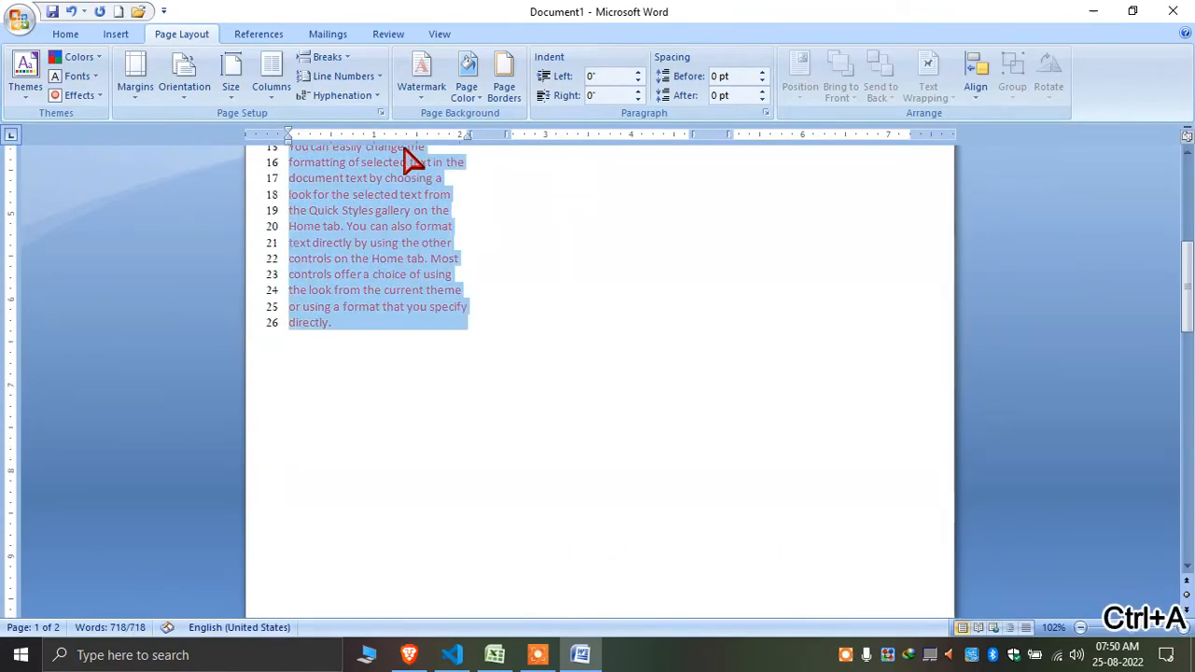
pyautogui.click(342, 75)
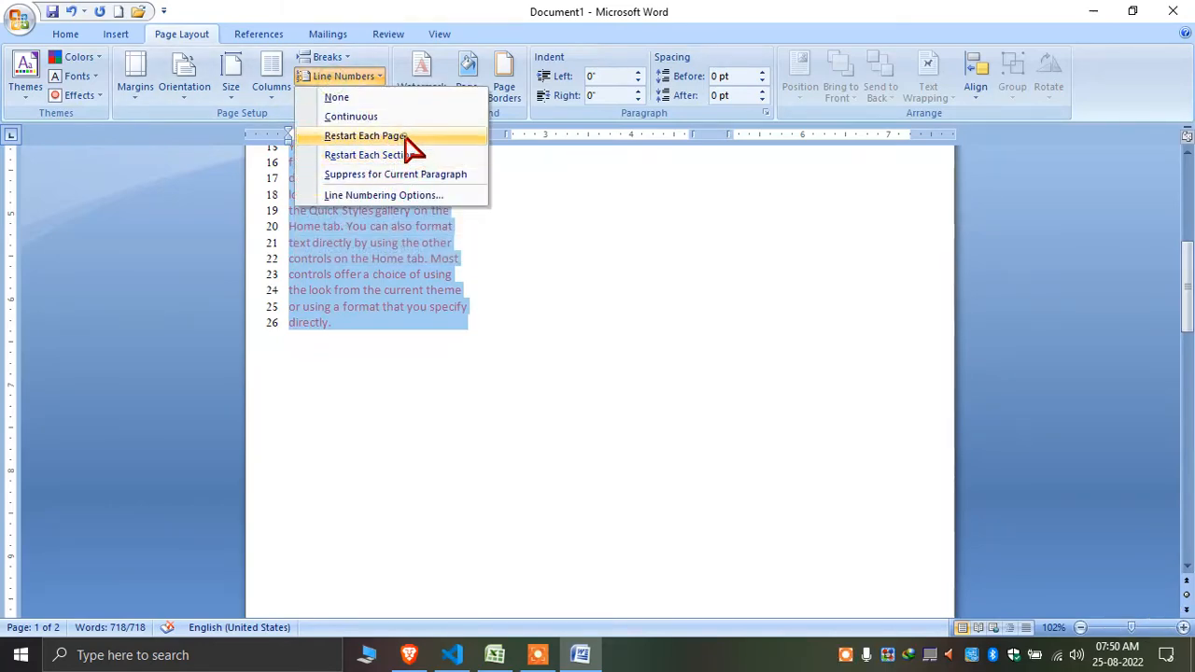
pyautogui.click(406, 140)
pyautogui.scroll(-10, 547, 392)
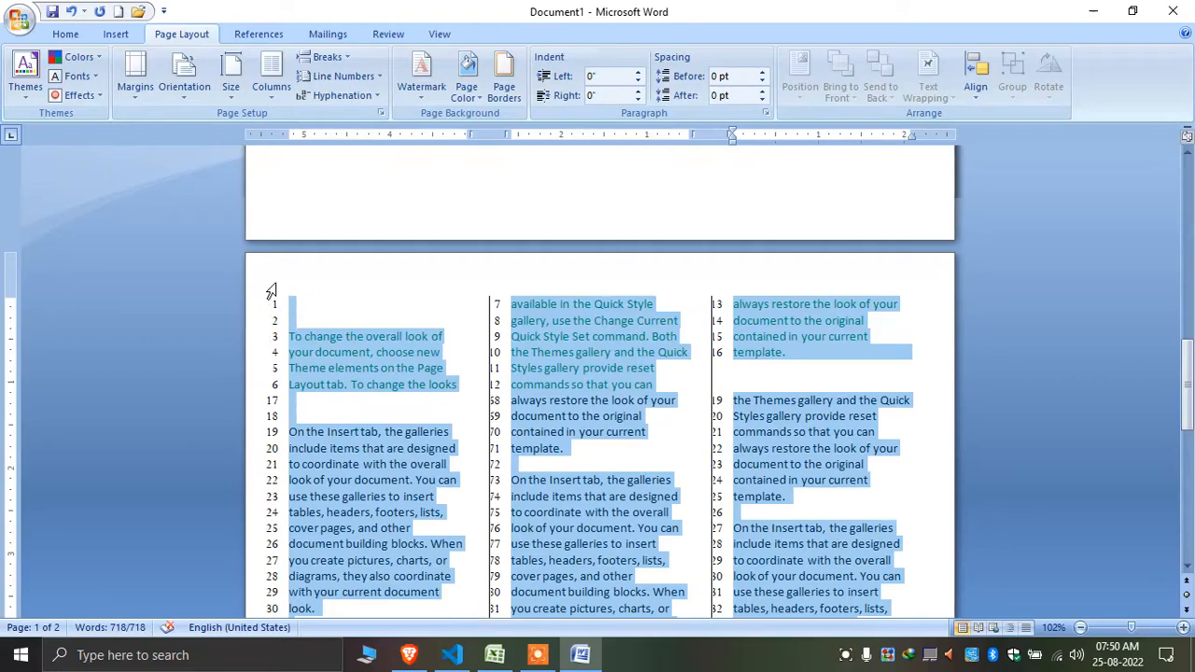
pyautogui.click(392, 334)
pyautogui.scroll(15, 402, 392)
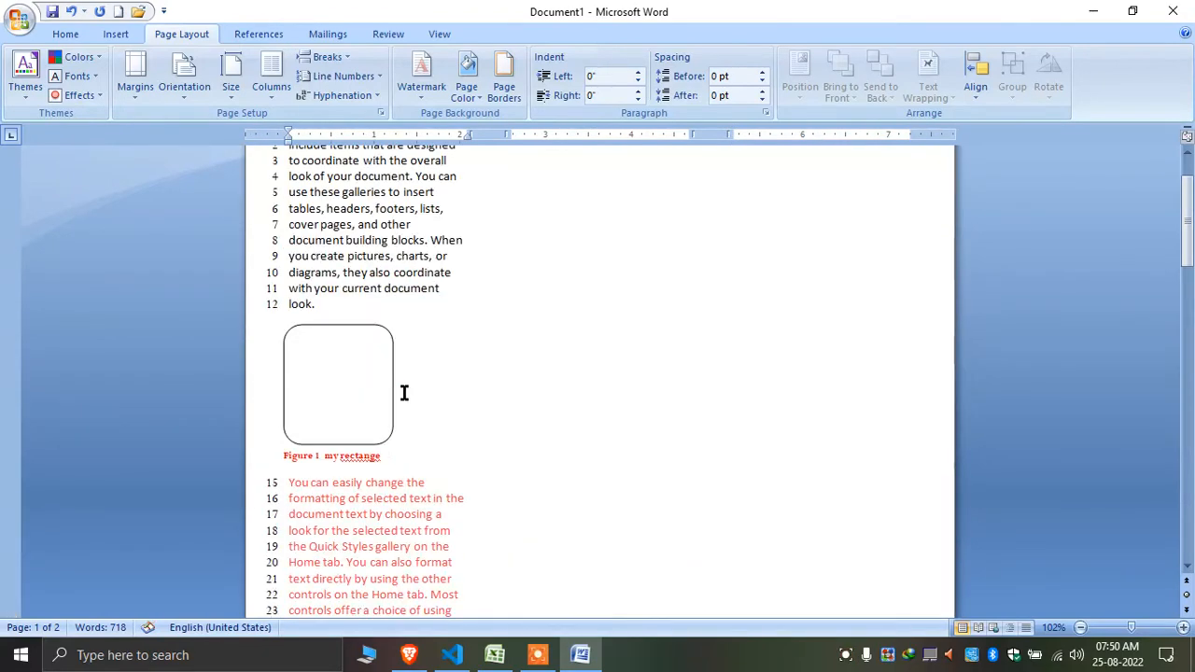
pyautogui.scroll(-5, 402, 392)
pyautogui.scroll(-6, 363, 414)
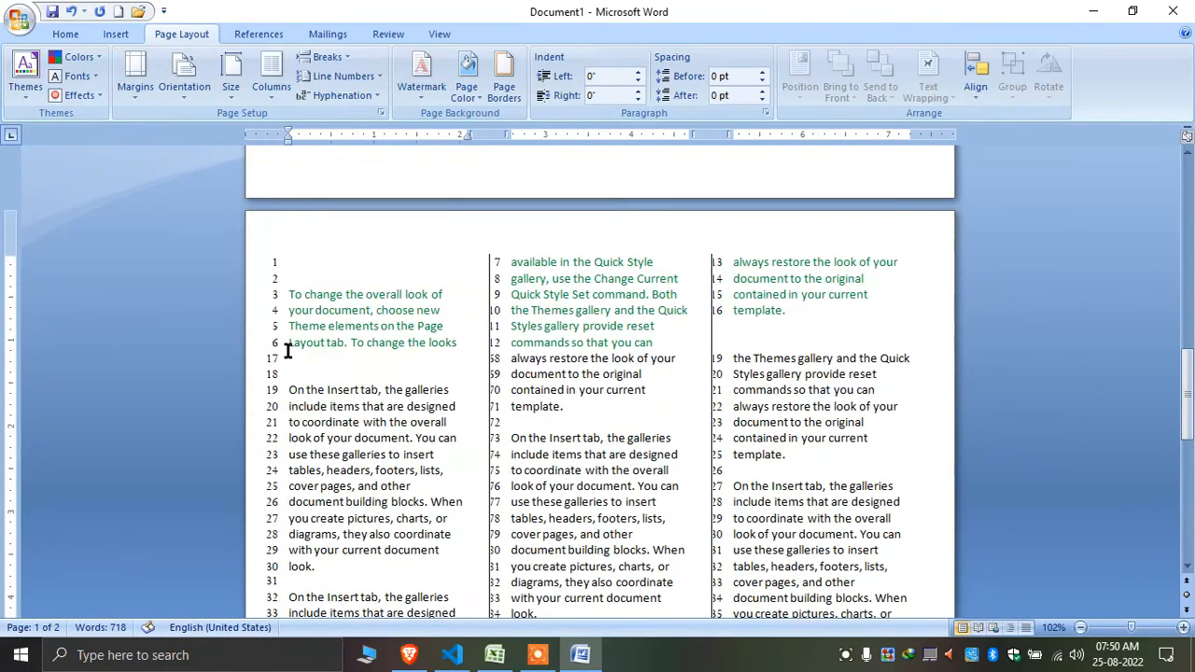
# - Set line numbering to Restart Each Section for the entire document and check the numbering around the green paragraph
pyautogui.scroll(-15, 902, 448)
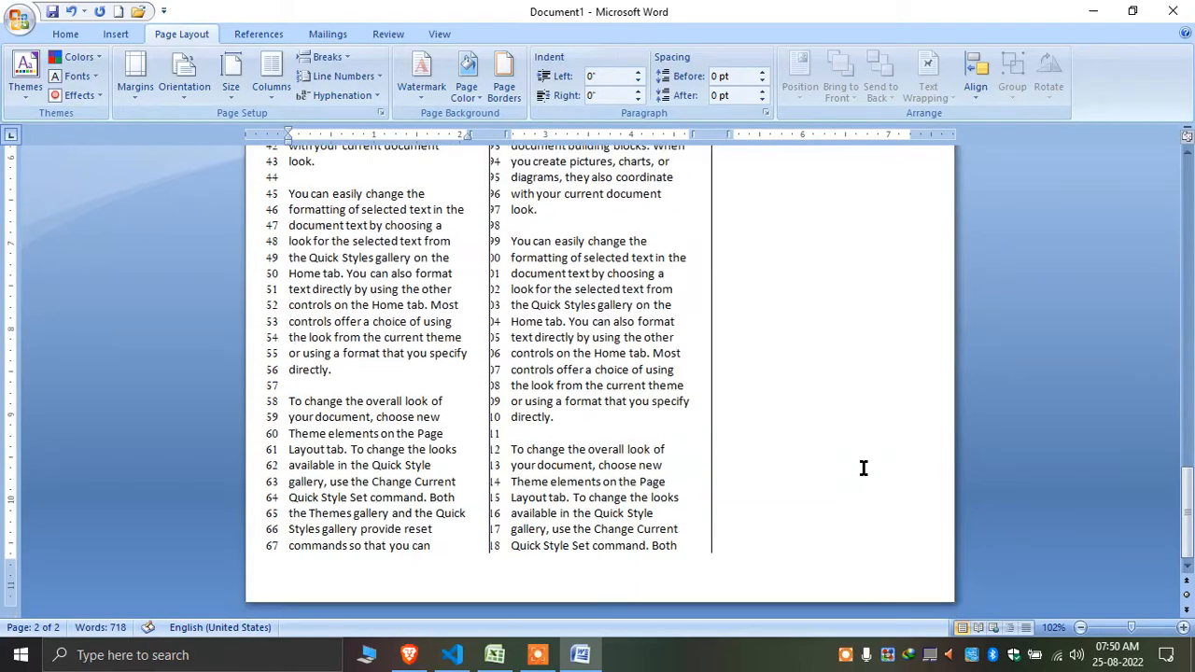
pyautogui.scroll(20, 754, 550)
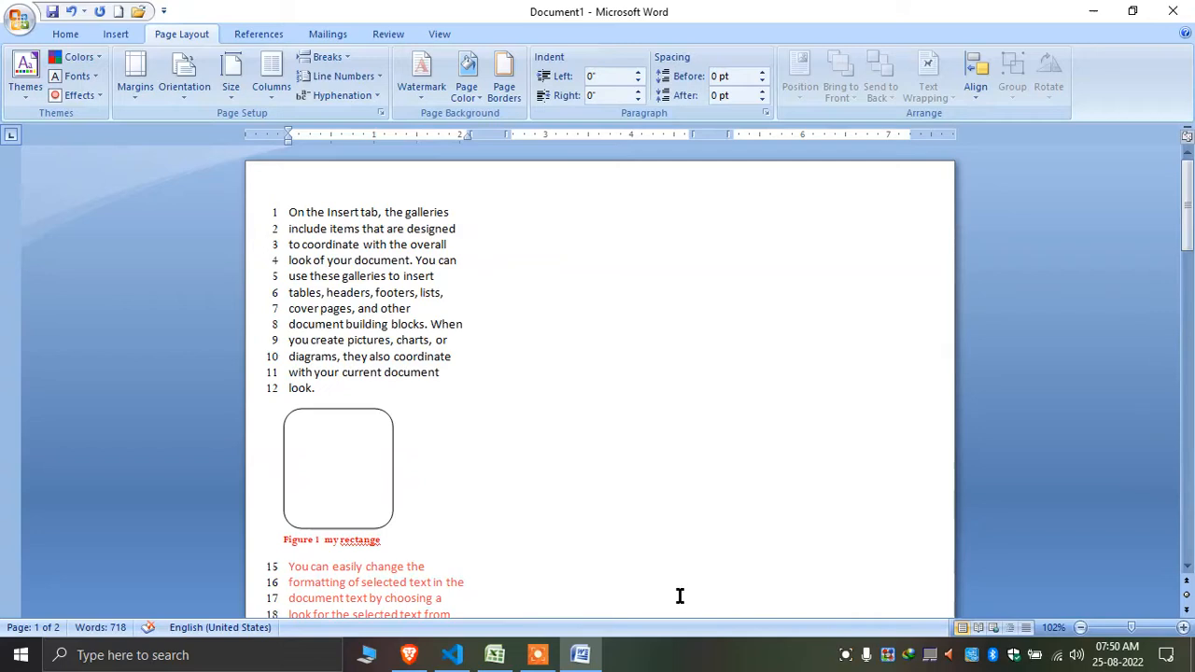
pyautogui.hotkey('ctrl', 'a')
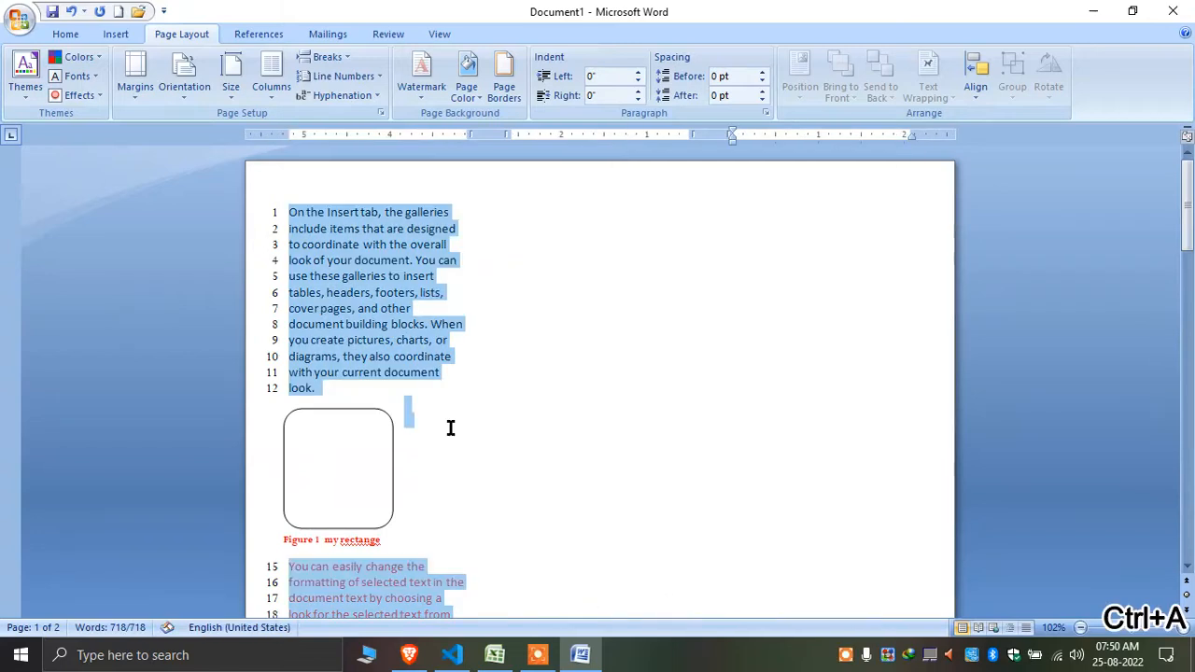
pyautogui.click(345, 81)
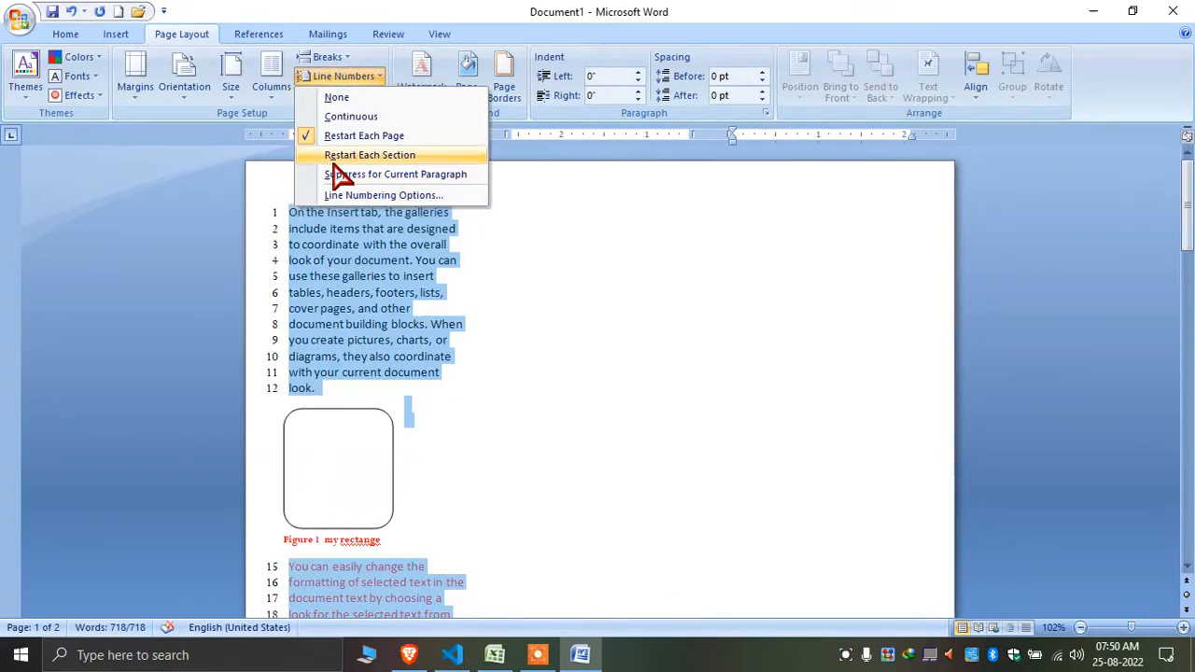
pyautogui.click(395, 156)
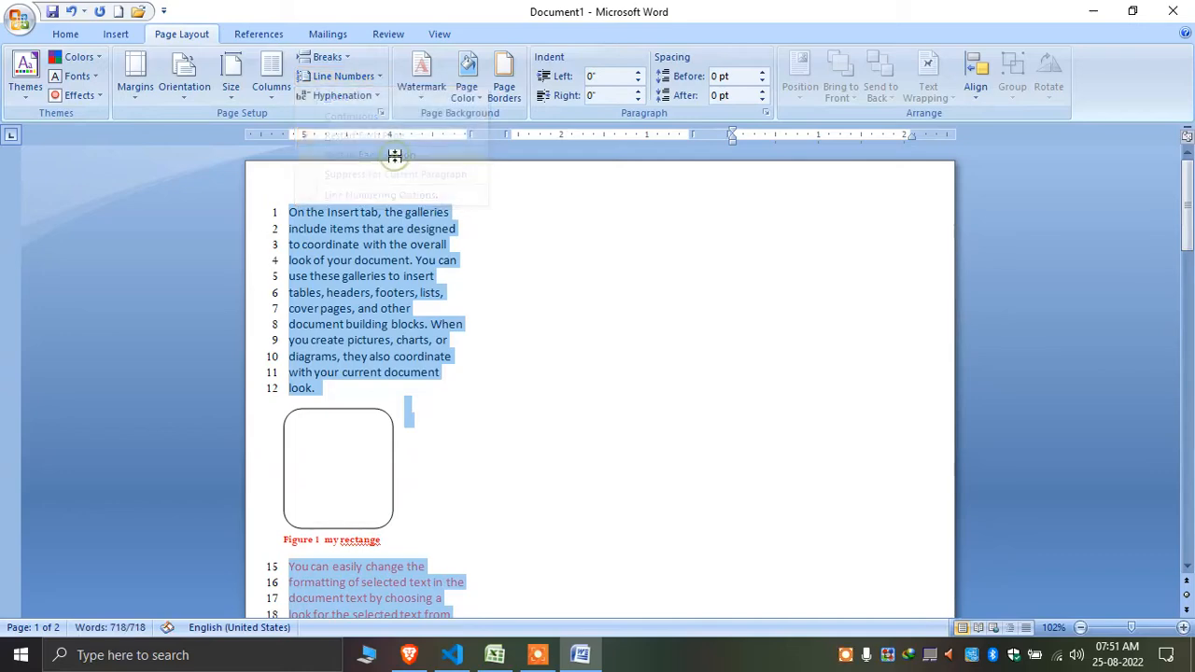
pyautogui.scroll(-15, 488, 419)
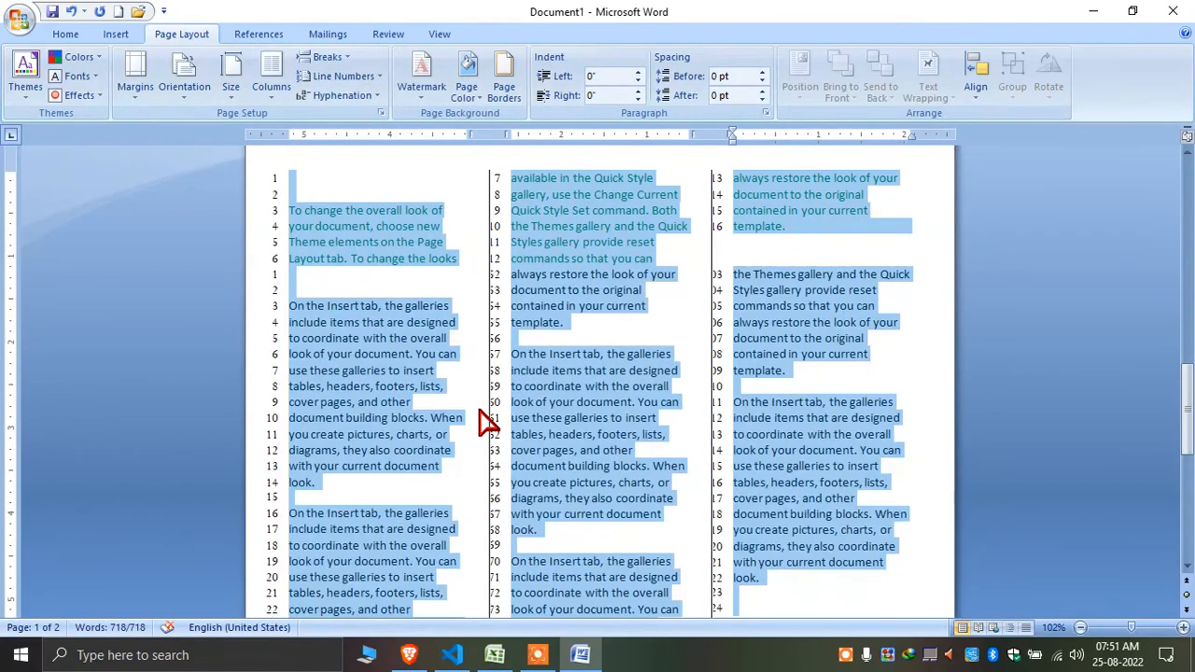
pyautogui.click(422, 336)
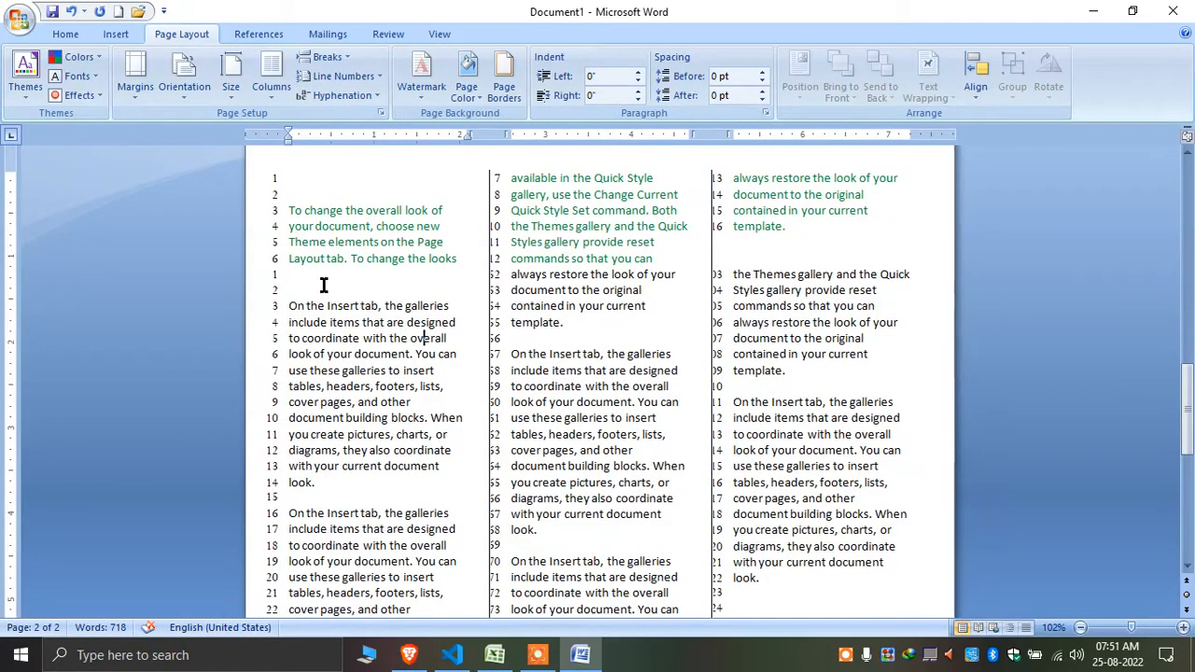
pyautogui.scroll(3, 626, 355)
pyautogui.scroll(10, 299, 308)
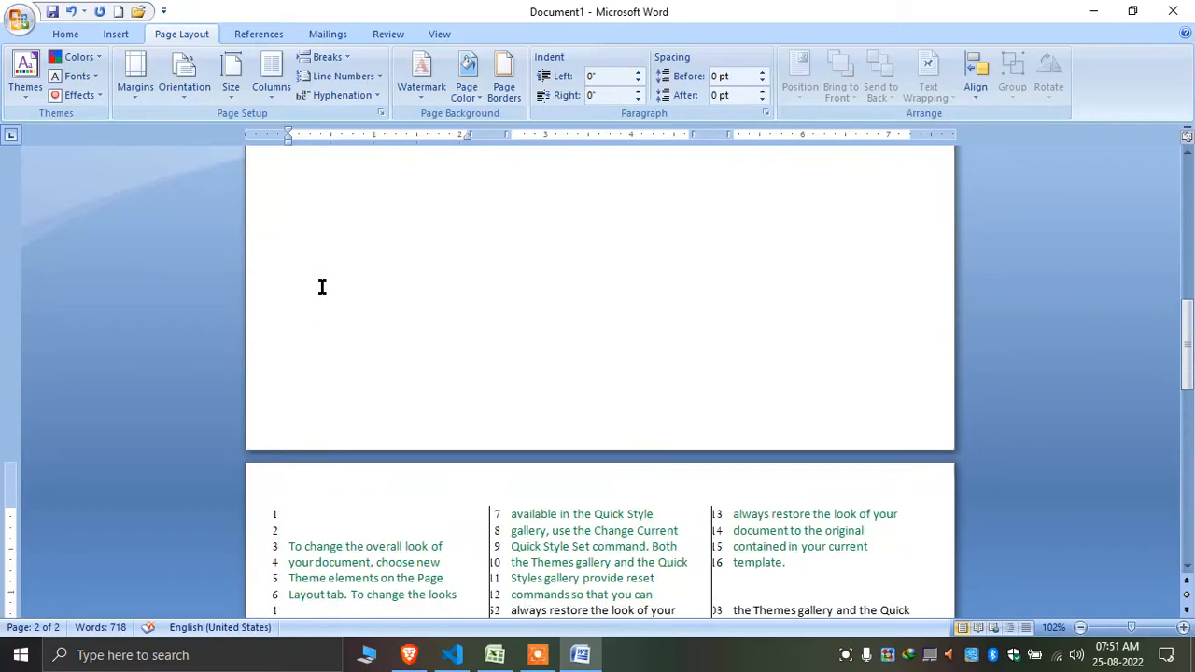
pyautogui.scroll(-5, 318, 383)
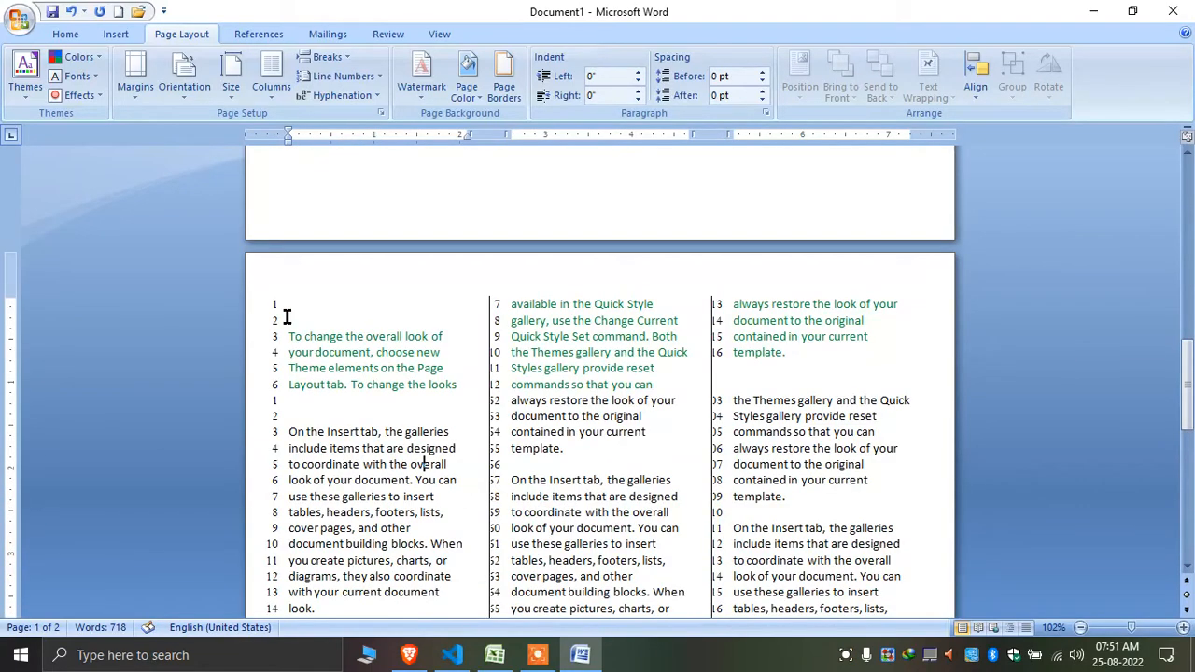
pyautogui.click(775, 359)
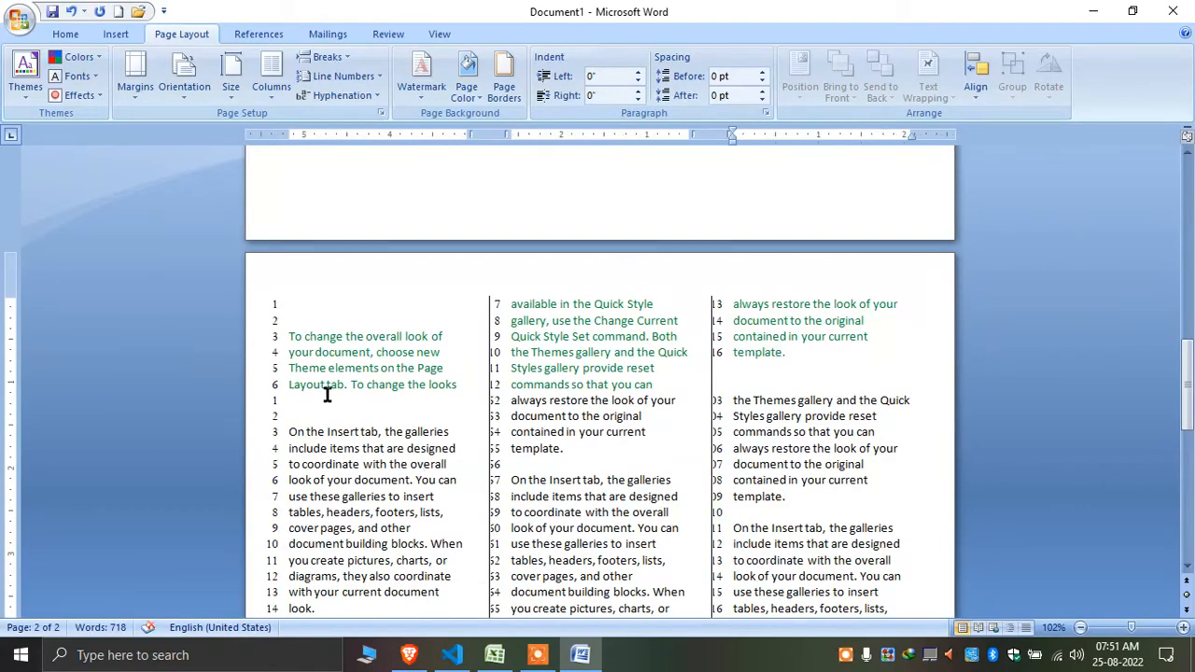
# - Suppress line numbers for the blank line below the green paragraph and for the blank line directly above it
pyautogui.click(271, 407)
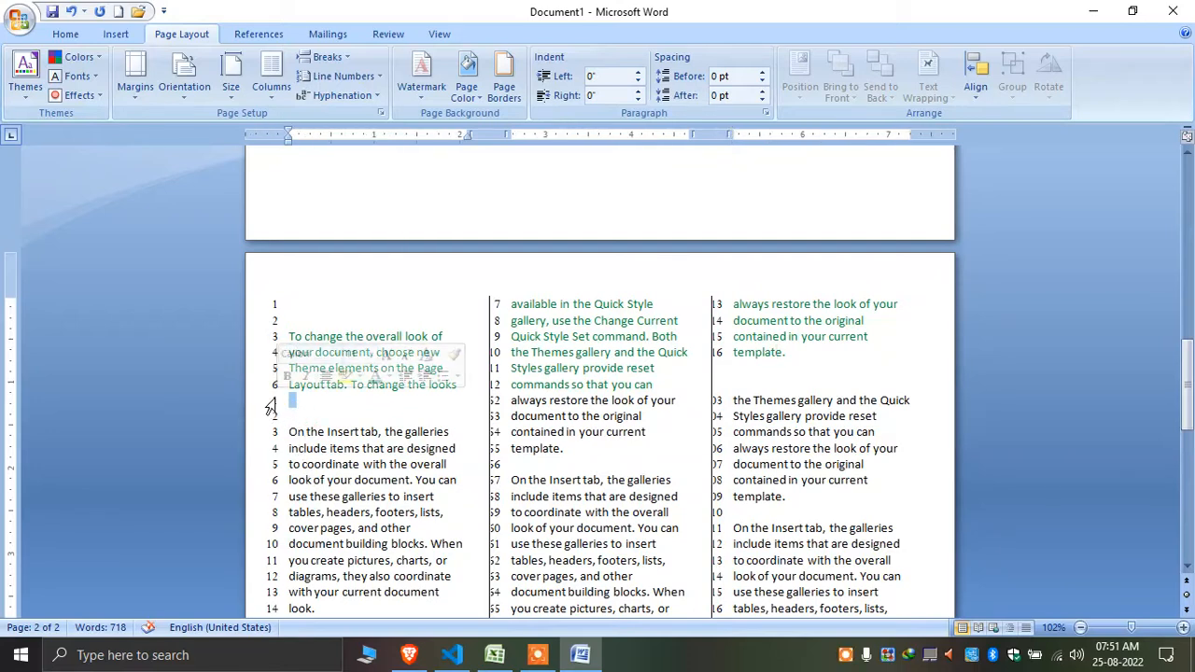
pyautogui.click(372, 77)
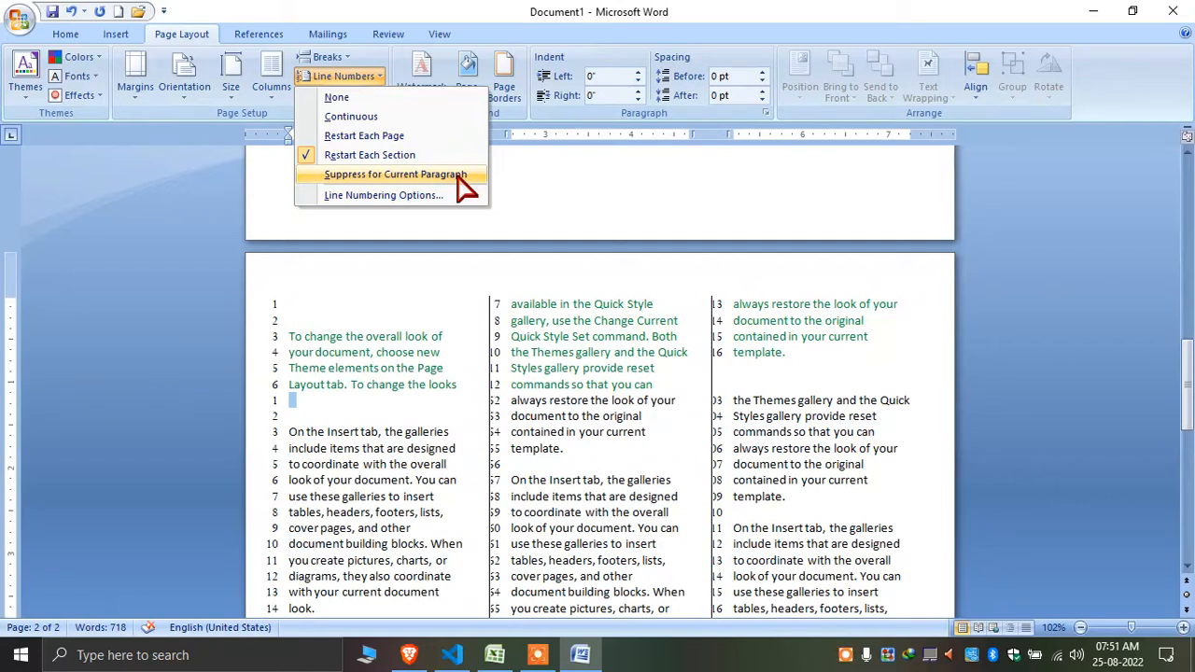
pyautogui.click(411, 175)
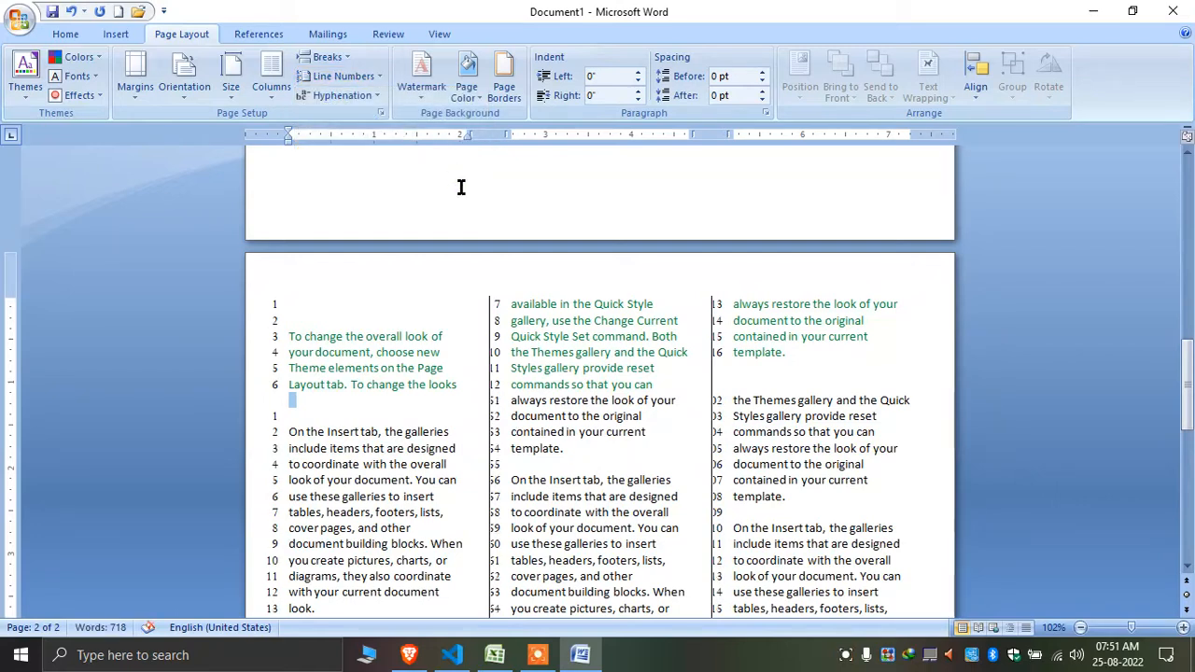
pyautogui.scroll(1, 403, 363)
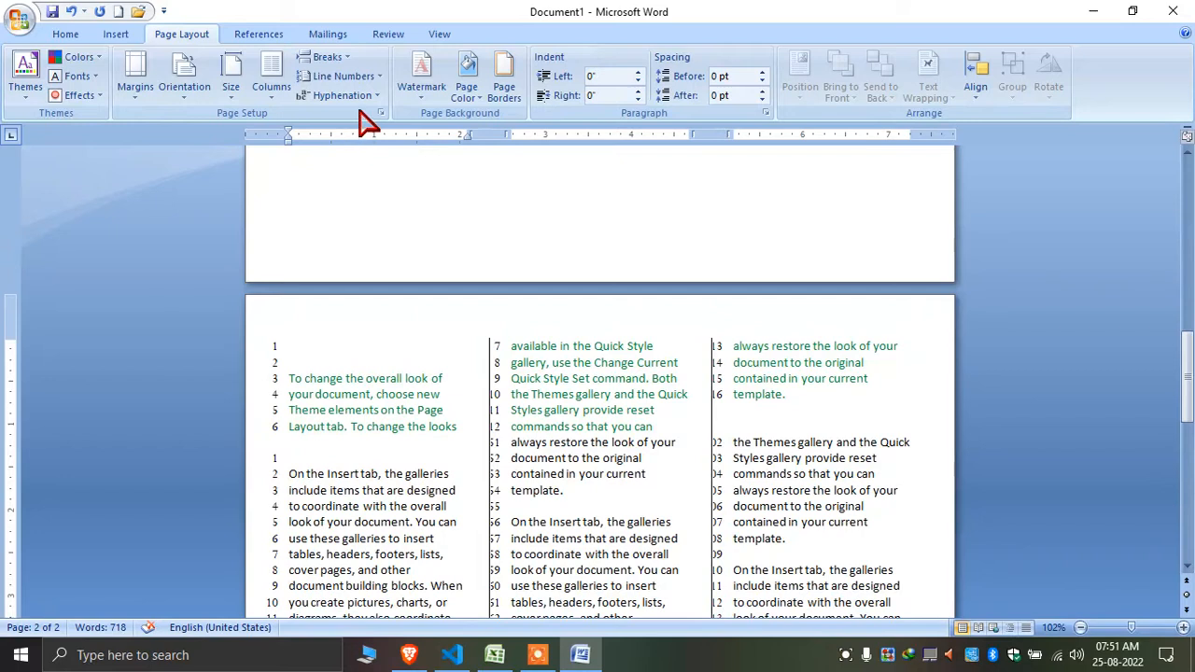
pyautogui.click(353, 79)
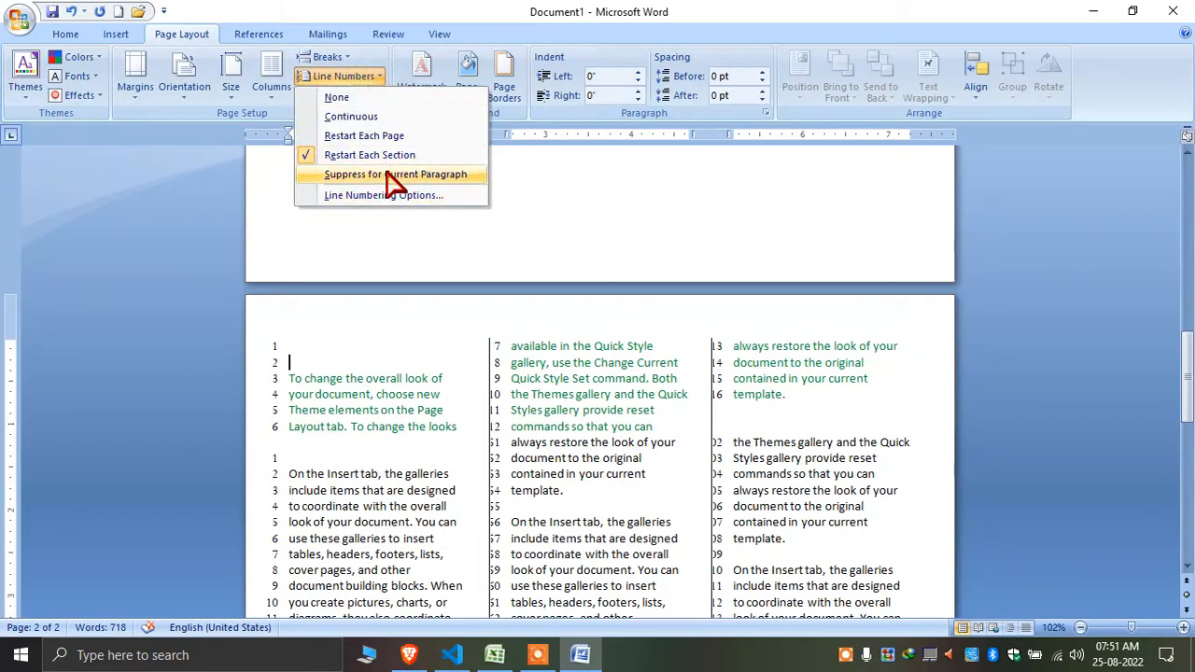
pyautogui.click(396, 175)
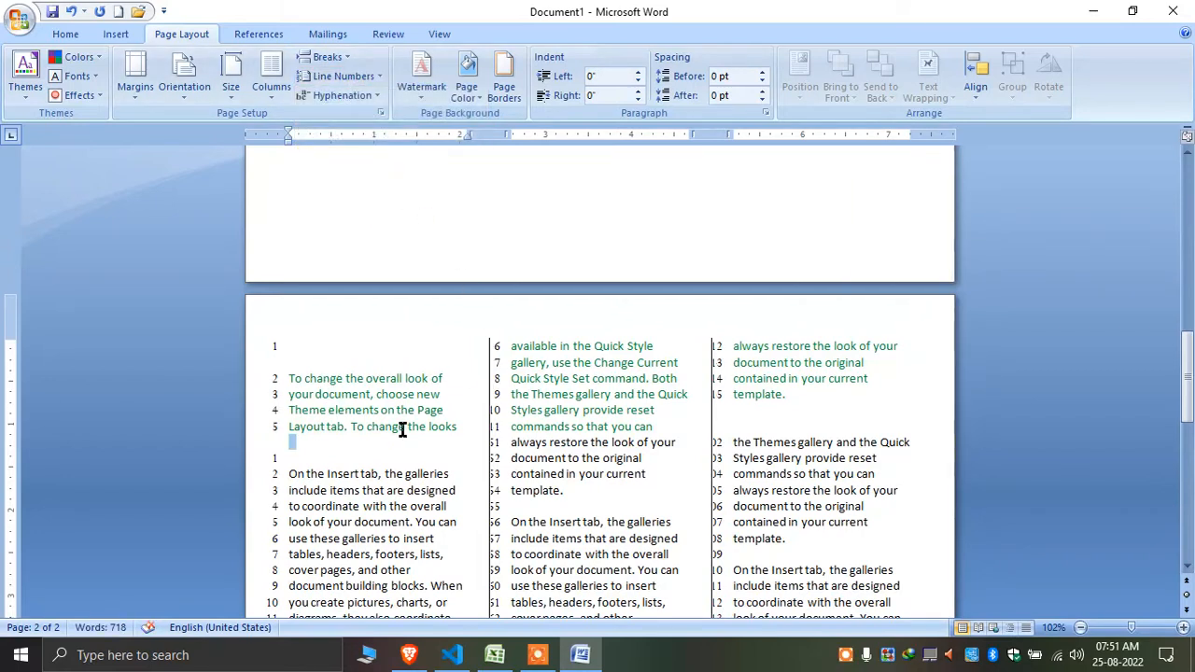
# - Select the green paragraph with its surrounding blank lines and suppress line numbers for all of it
pyautogui.moveTo(402, 429); pyautogui.dragTo(245, 315)
pyautogui.click(365, 96)
pyautogui.click(353, 76)
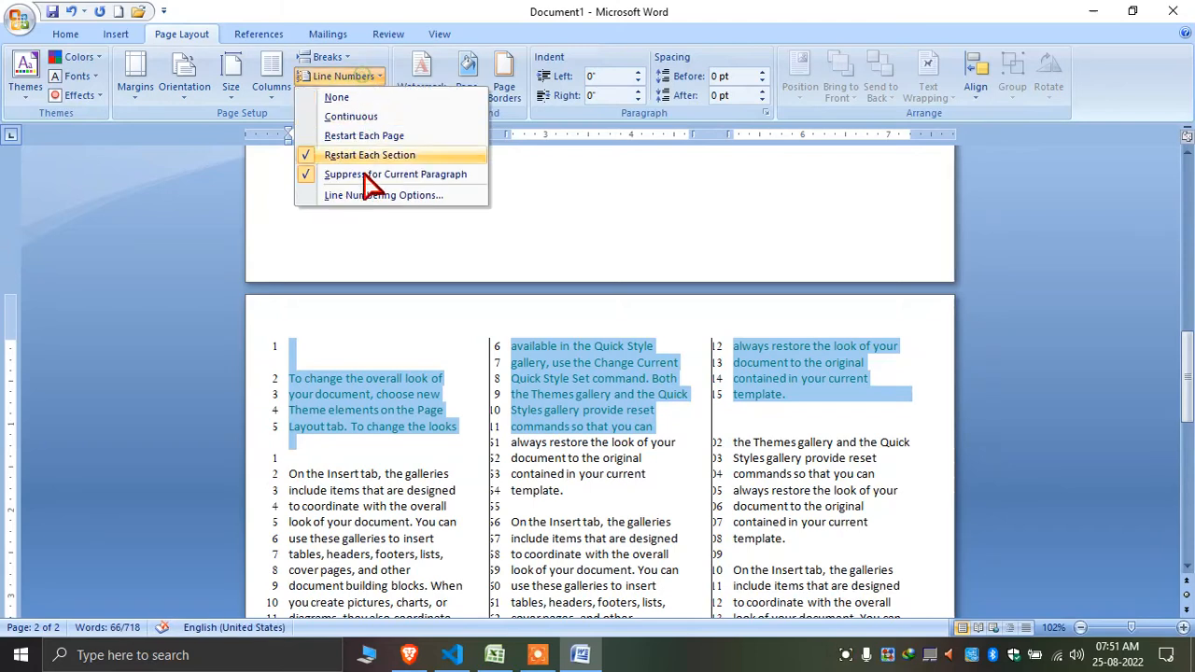
pyautogui.click(384, 175)
pyautogui.click(347, 76)
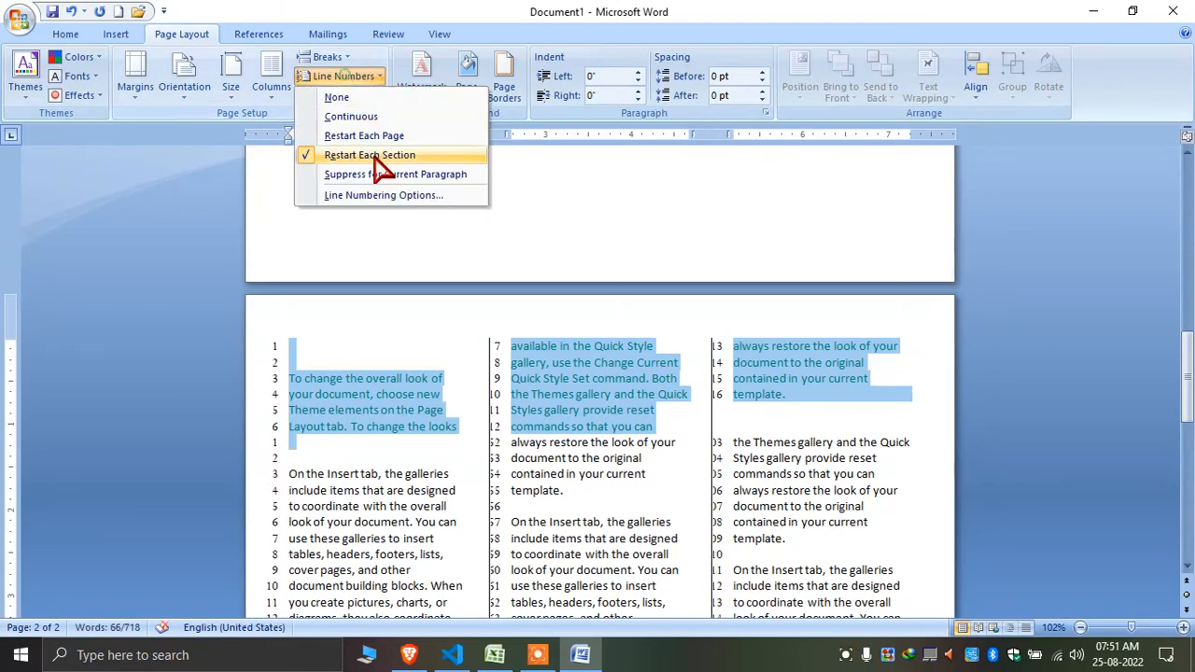
pyautogui.click(383, 174)
pyautogui.scroll(4, 700, 481)
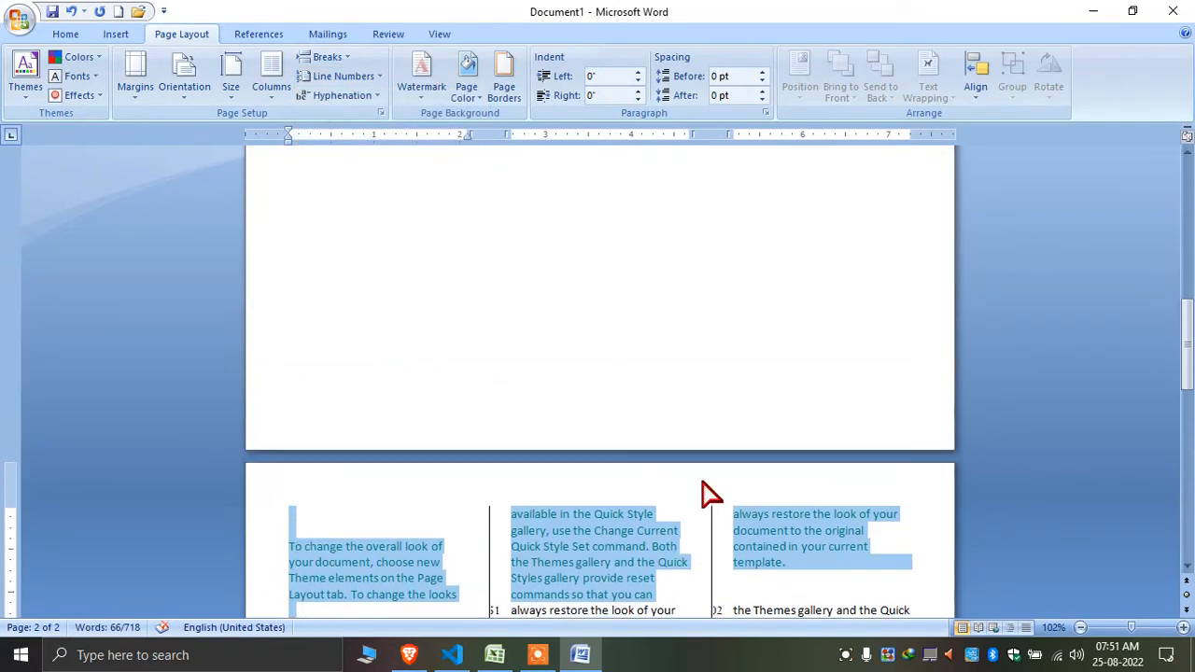
pyautogui.scroll(10, 700, 480)
pyautogui.scroll(-18, 700, 481)
# - Set line numbering to None for the black-text section on page 2 and for the entire document
pyautogui.click(523, 356)
pyautogui.click(344, 76)
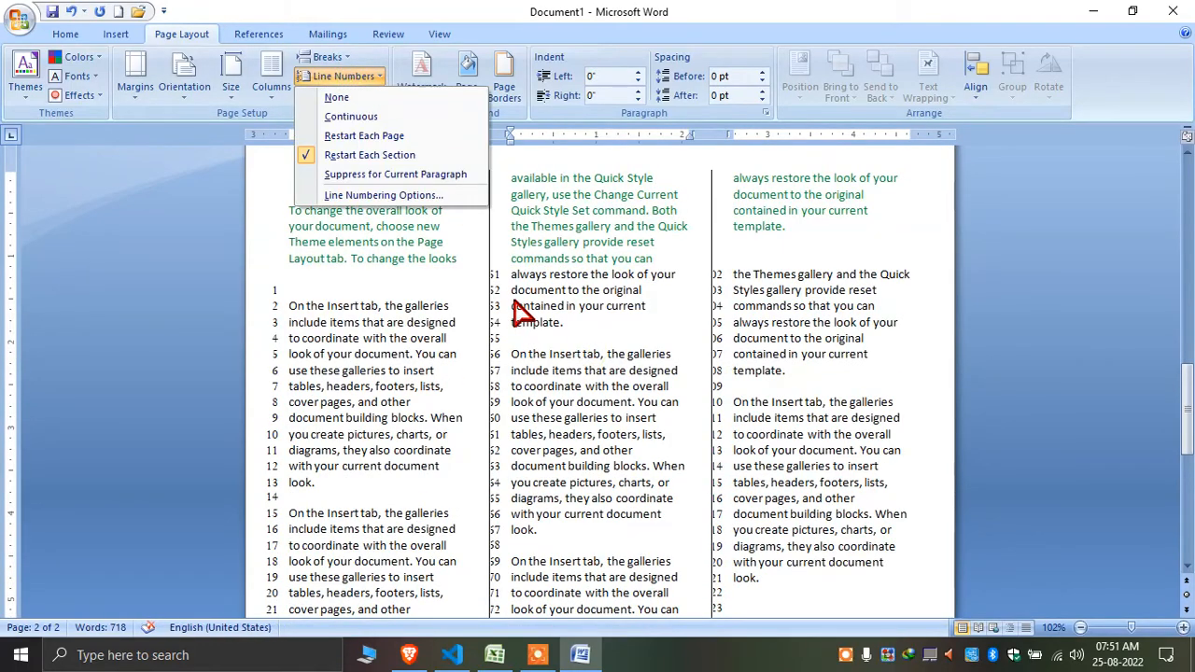
pyautogui.click(344, 99)
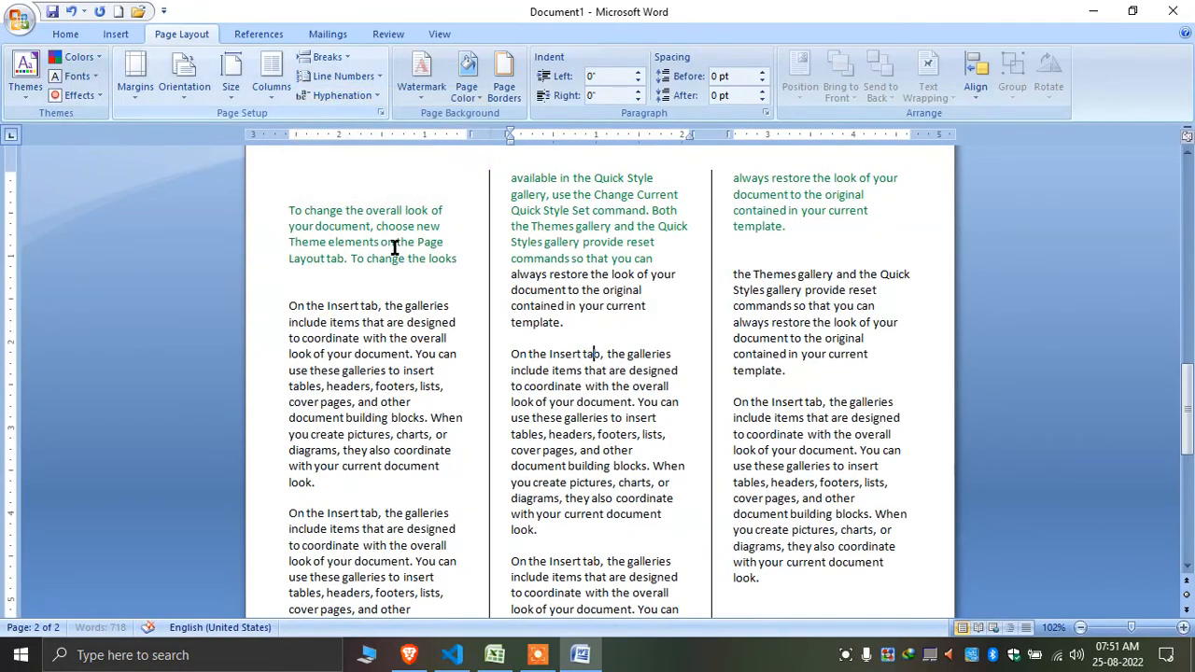
pyautogui.scroll(10, 445, 368)
pyautogui.hotkey('ctrl', 'a')
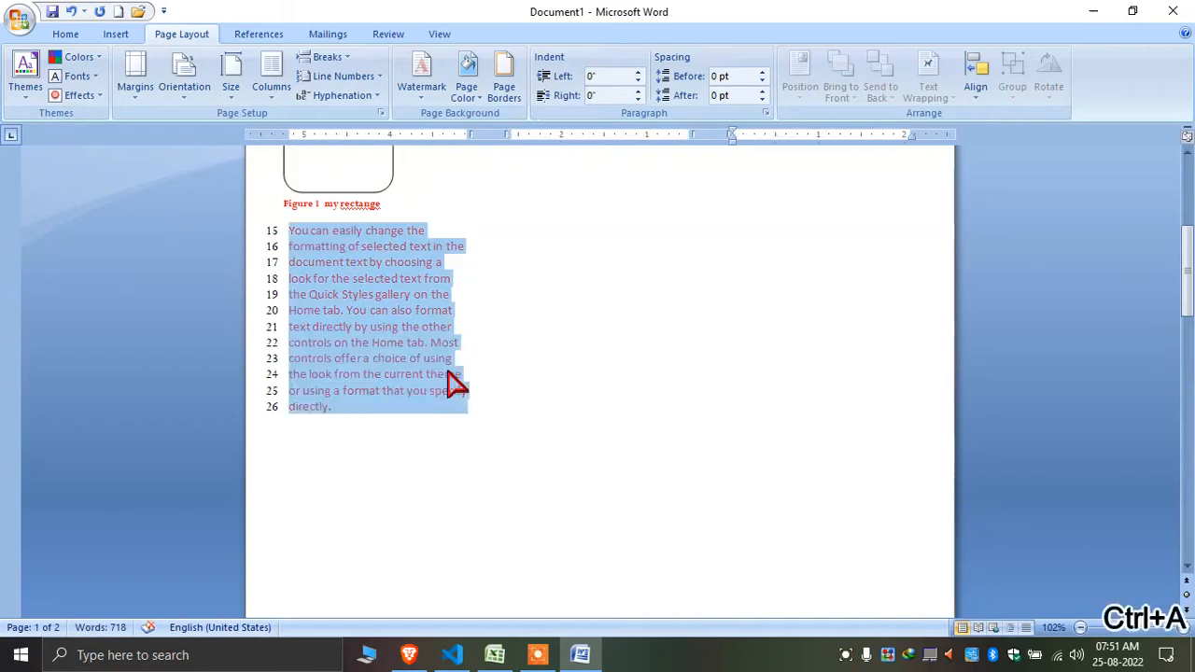
pyautogui.click(343, 76)
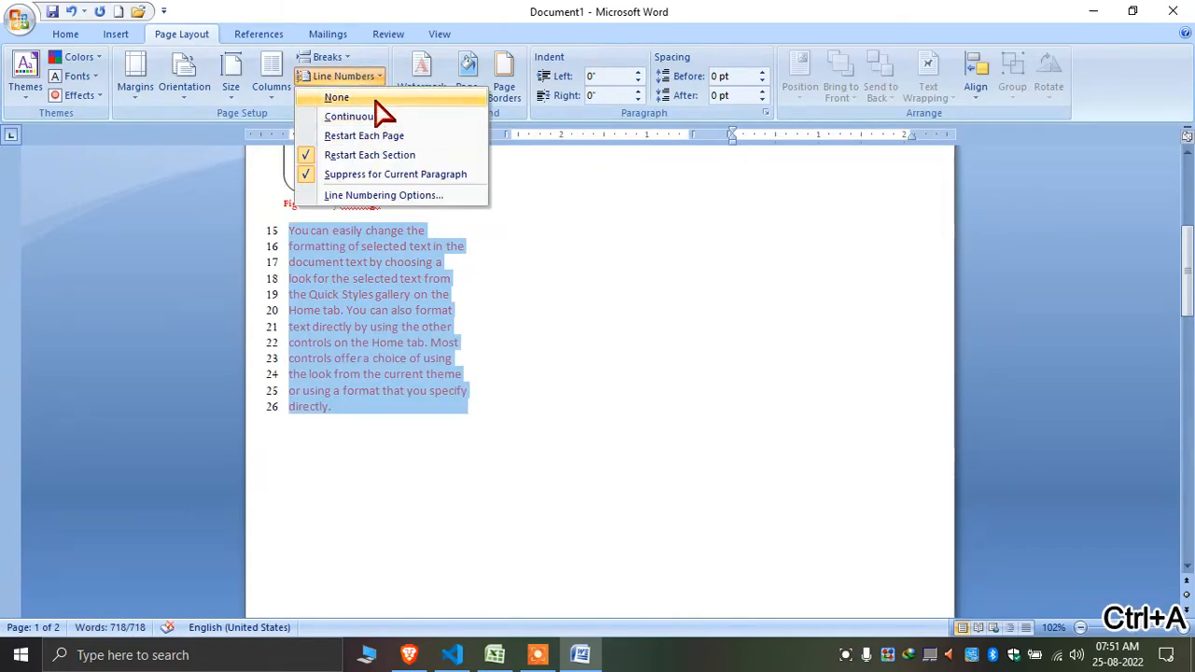
pyautogui.click(379, 99)
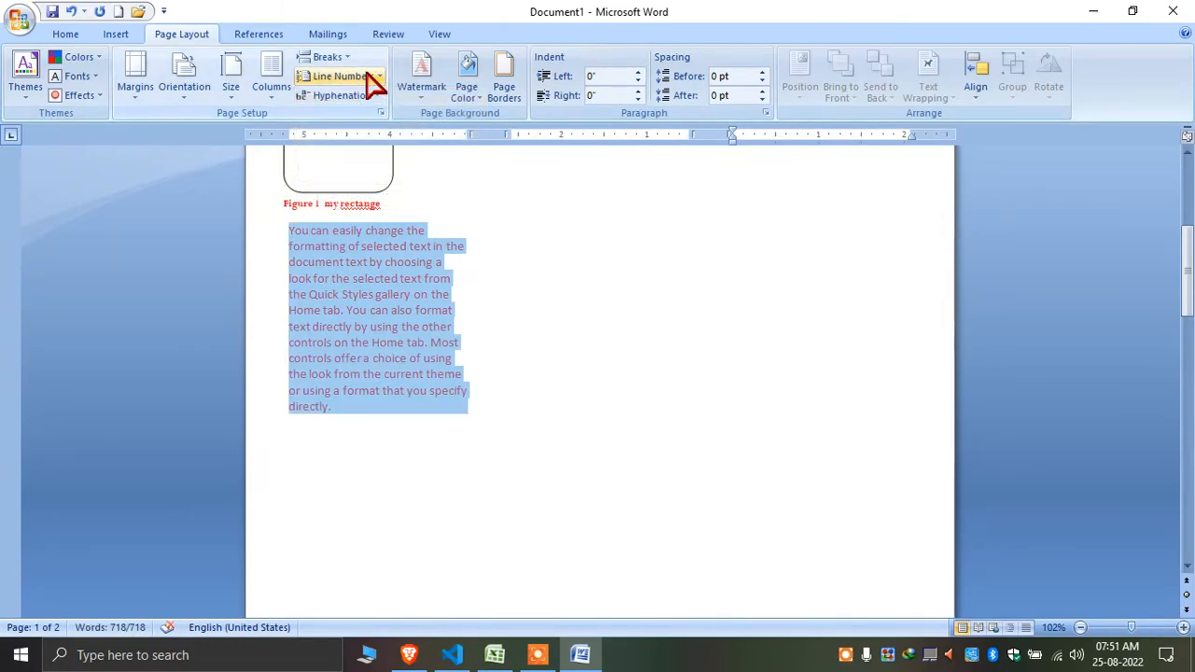
# - Toggle line number suppression for the whole document's paragraphs and reapply None to the line numbering
pyautogui.click(374, 77)
pyautogui.click(440, 174)
pyautogui.click(345, 76)
pyautogui.click(327, 98)
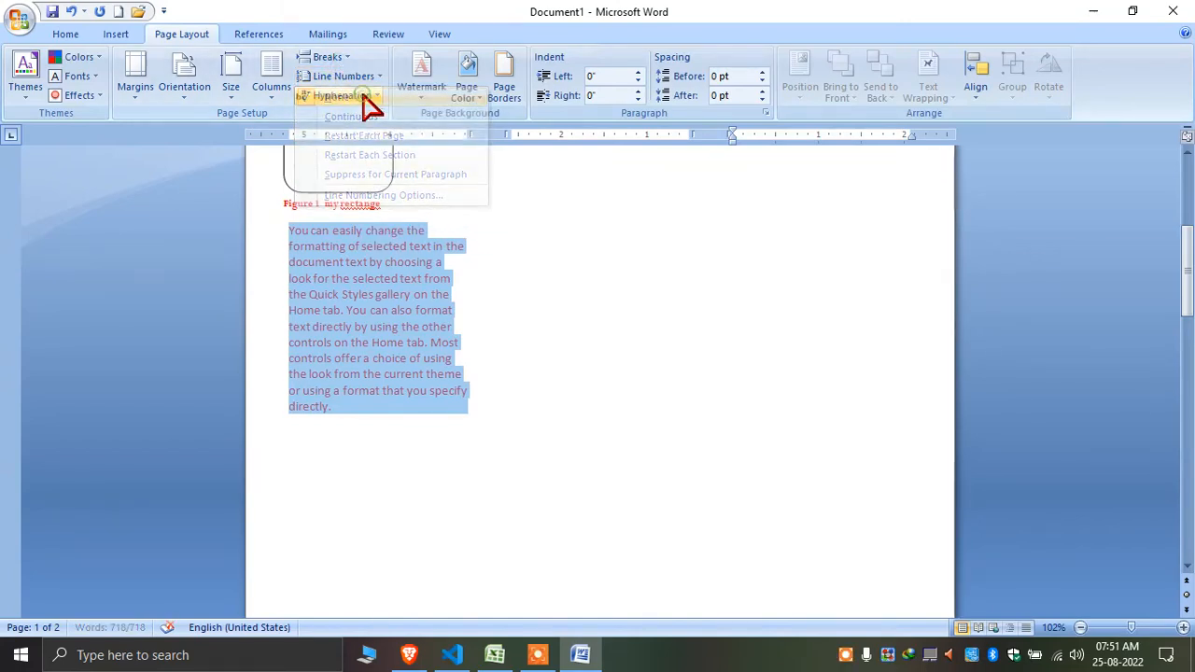
pyautogui.click(482, 315)
# - Turn on Automatic hyphenation for the document, with the three-column text on page 2 in view
pyautogui.scroll(-10, 547, 453)
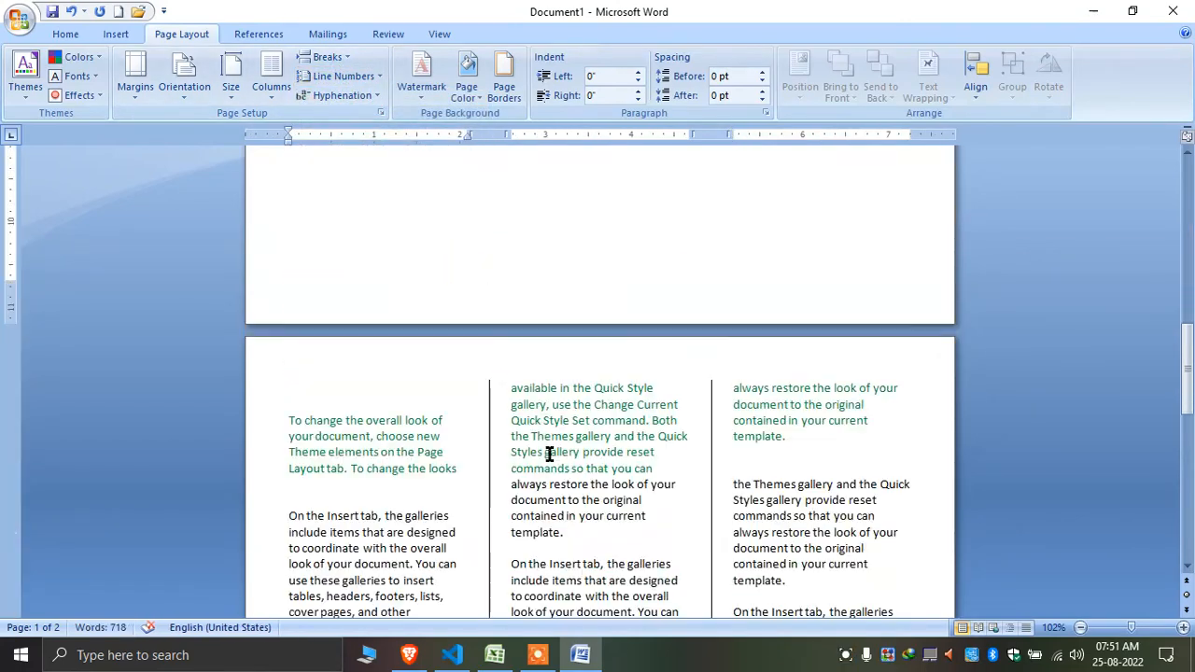
pyautogui.click(356, 282)
pyautogui.keyDown('ctrl'); pyautogui.scroll(4, 425, 398); pyautogui.keyUp('ctrl')
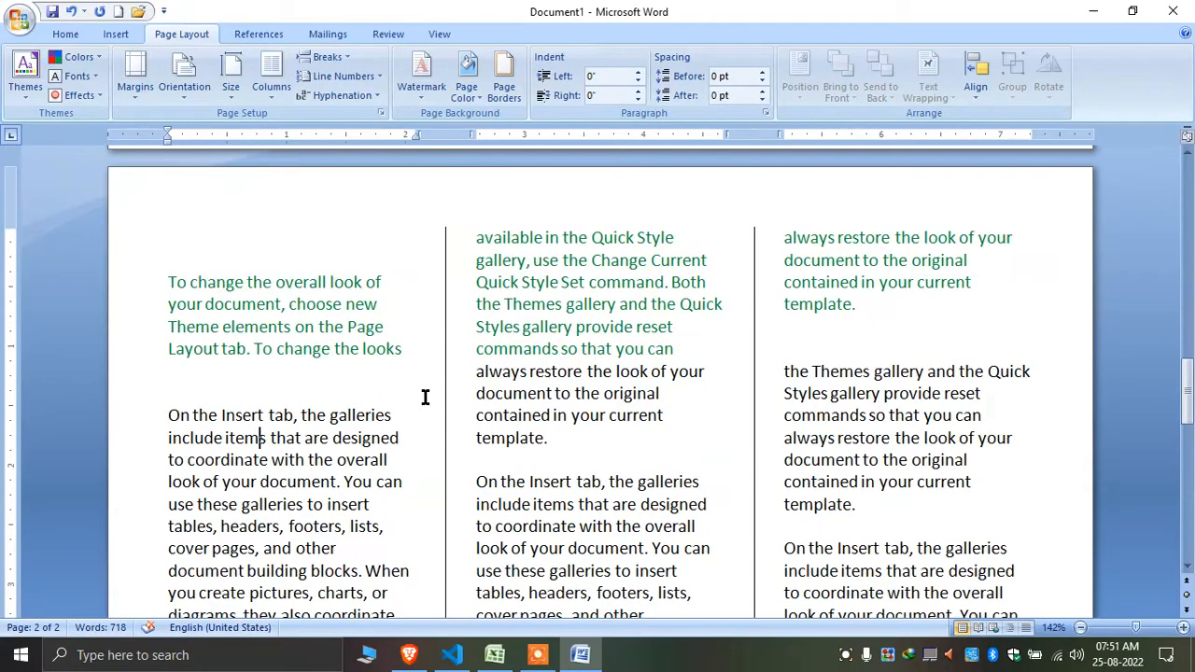
pyautogui.click(341, 96)
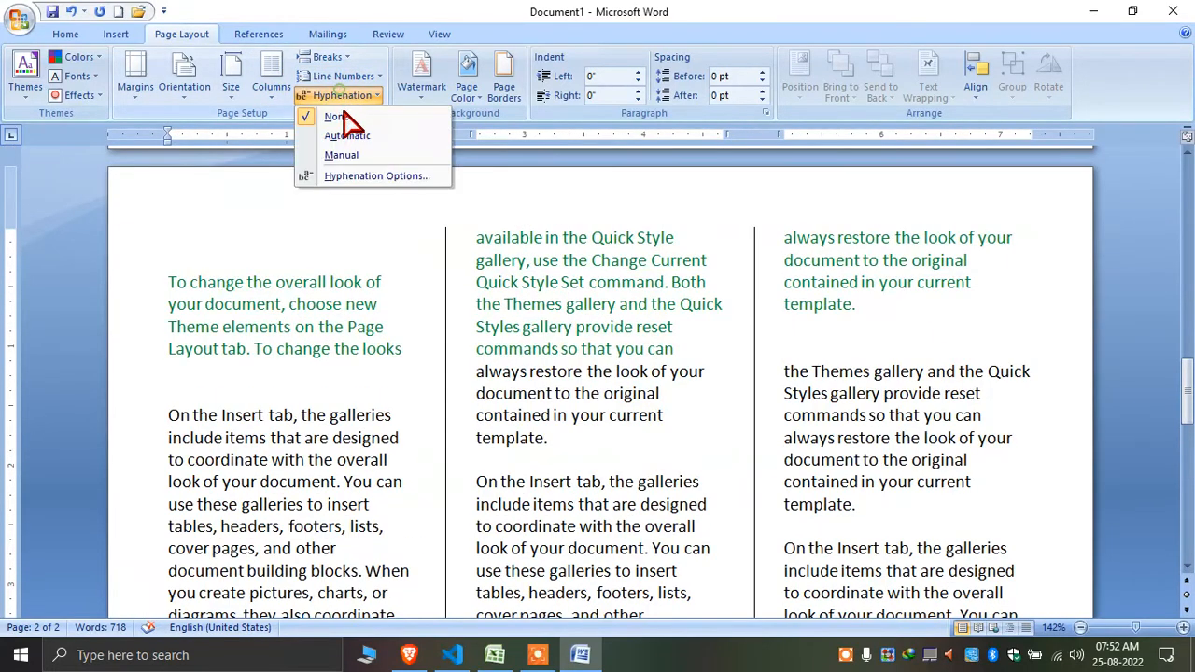
pyautogui.click(375, 139)
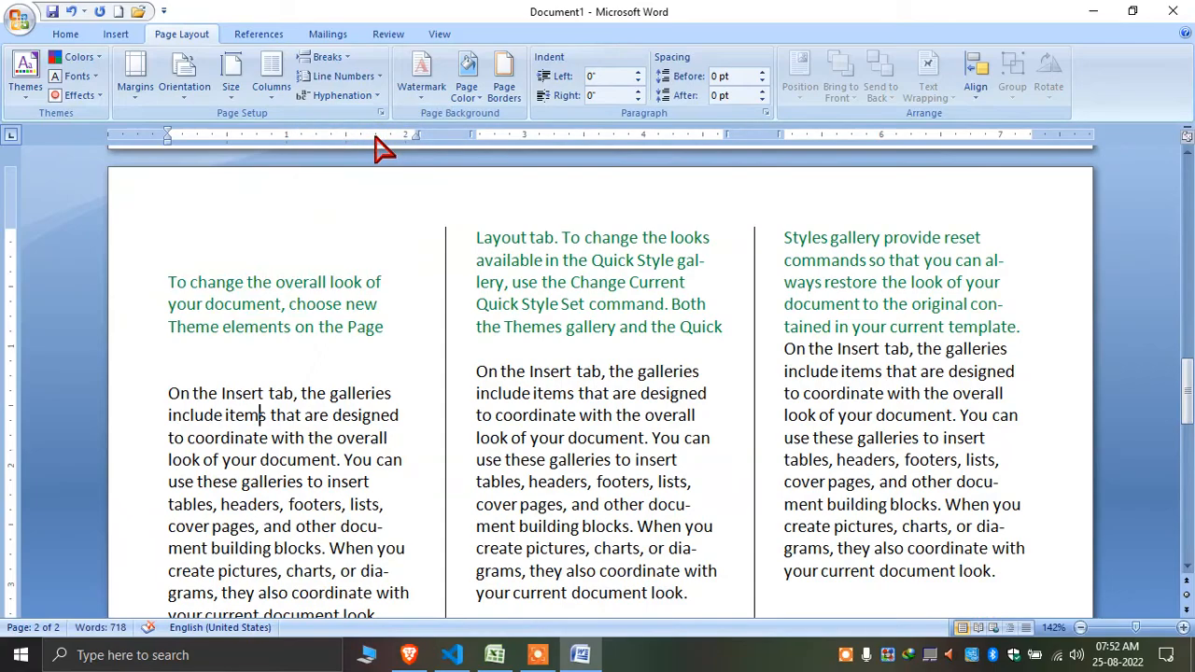
# - Examine the line-end hyphenation in the three-column text, highlighting the split word "document" in the first column
pyautogui.scroll(-4, 609, 439)
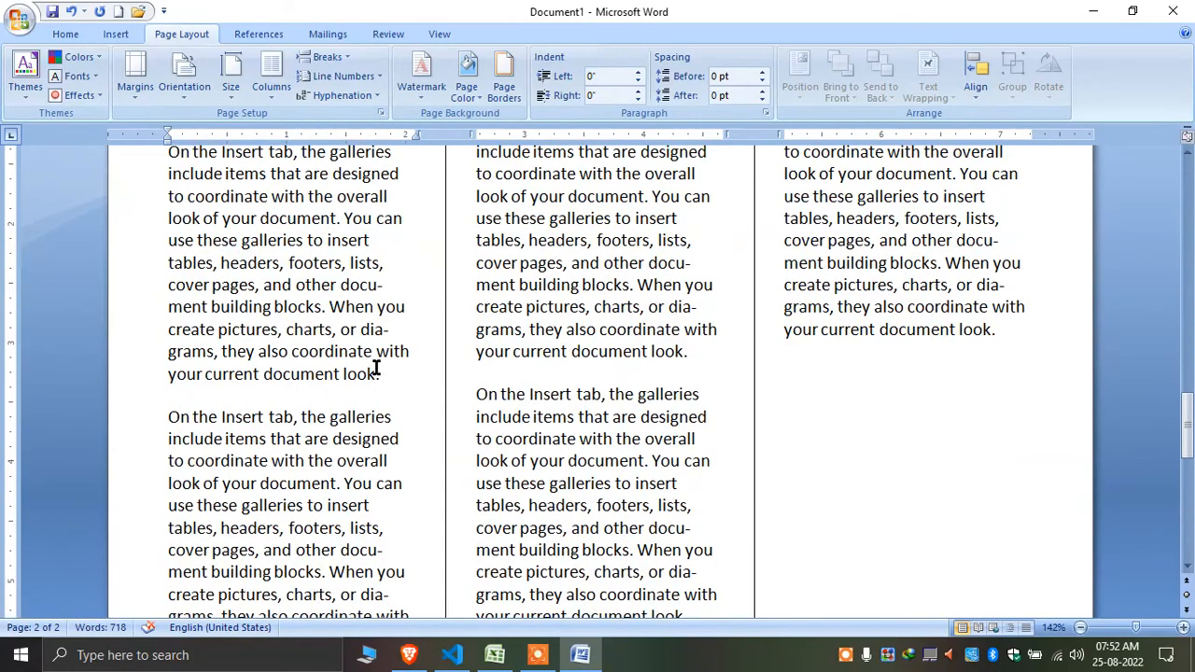
pyautogui.scroll(1, 346, 328)
pyautogui.keyDown('ctrl'); pyautogui.scroll(2, 349, 382); pyautogui.keyUp('ctrl')
pyautogui.scroll(-3, 379, 377)
pyautogui.scroll(-2, 344, 325)
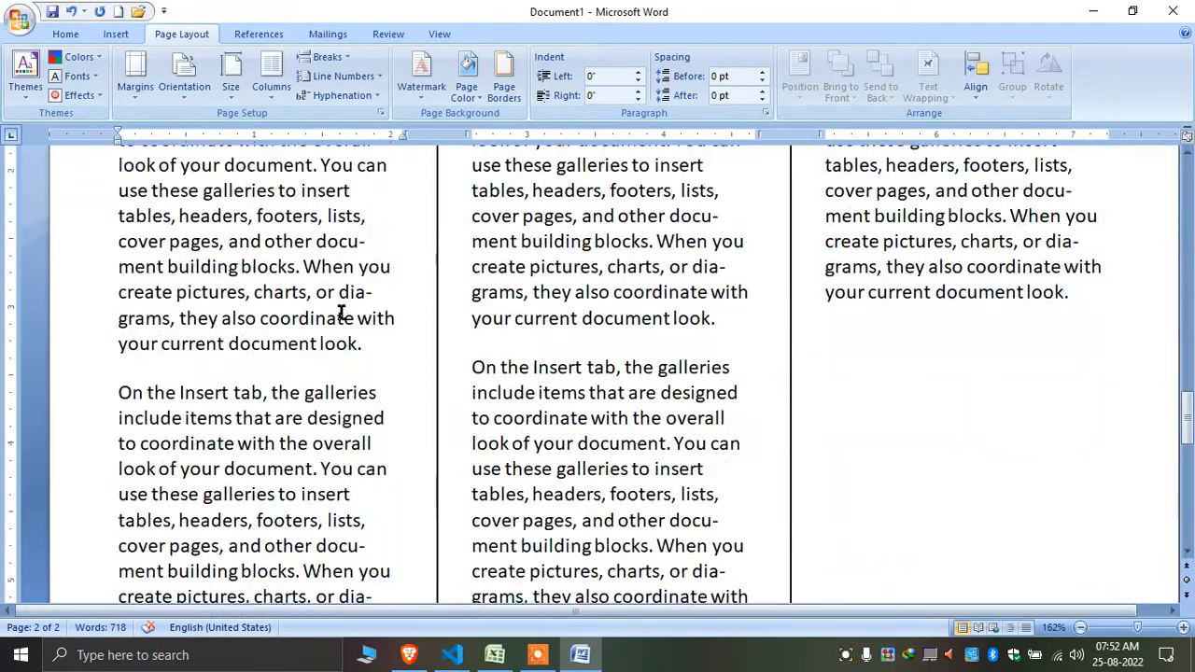
pyautogui.moveTo(317, 242); pyautogui.dragTo(163, 268)
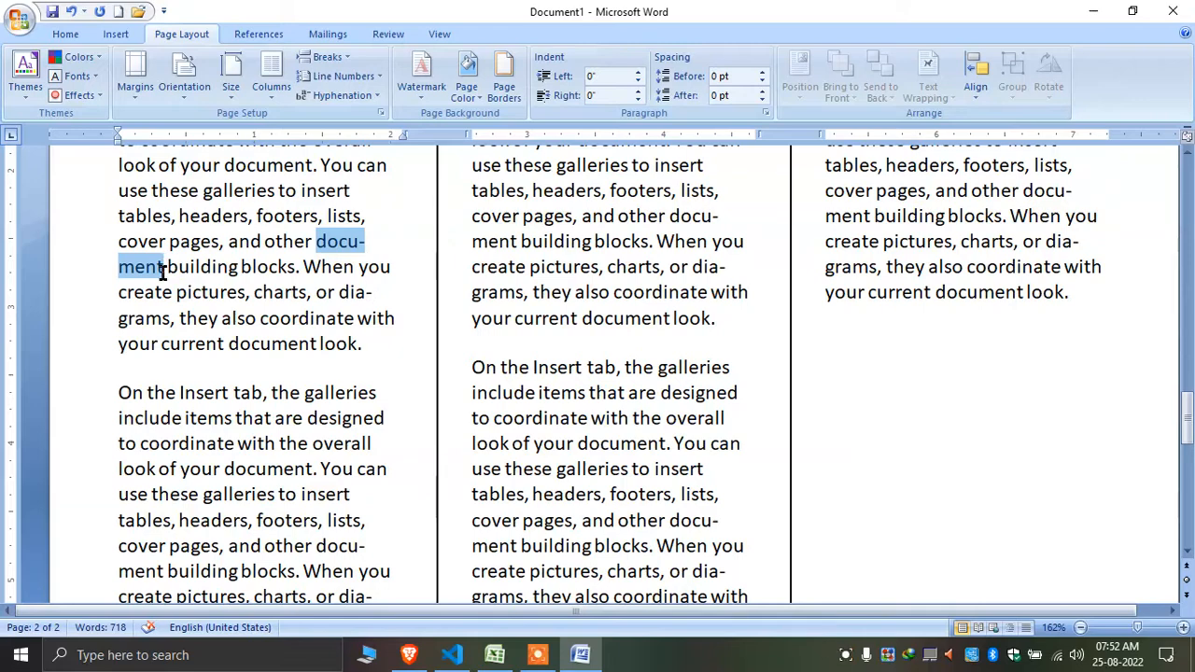
pyautogui.click(378, 249)
pyautogui.moveTo(326, 241); pyautogui.dragTo(376, 246)
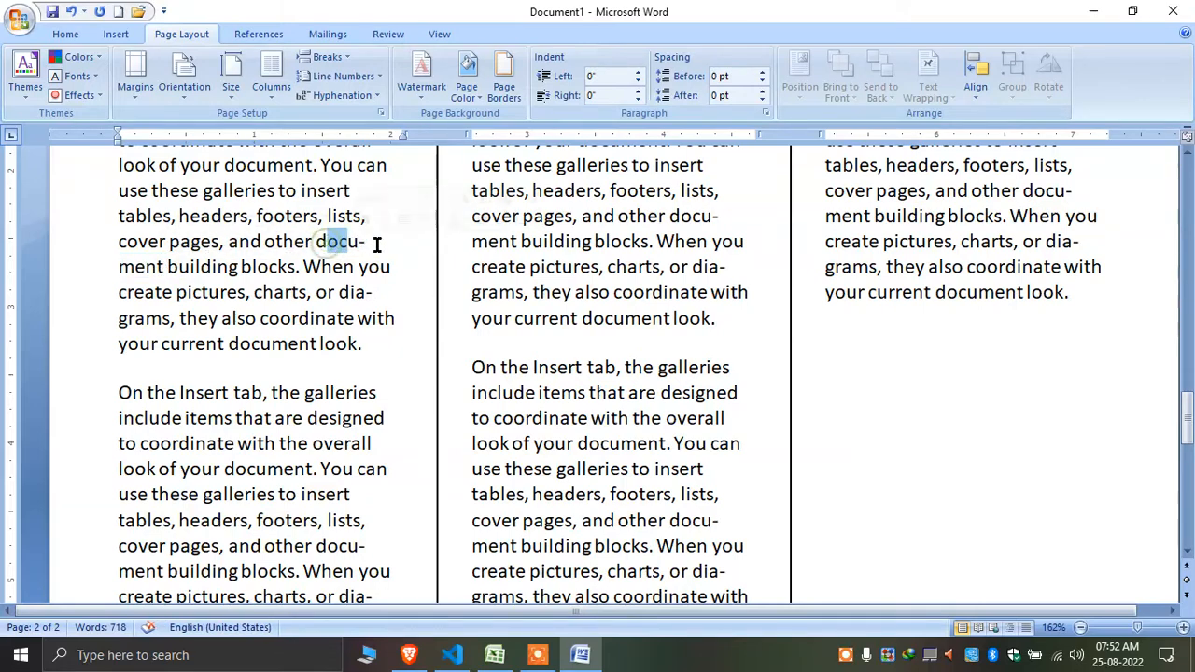
pyautogui.click(368, 244)
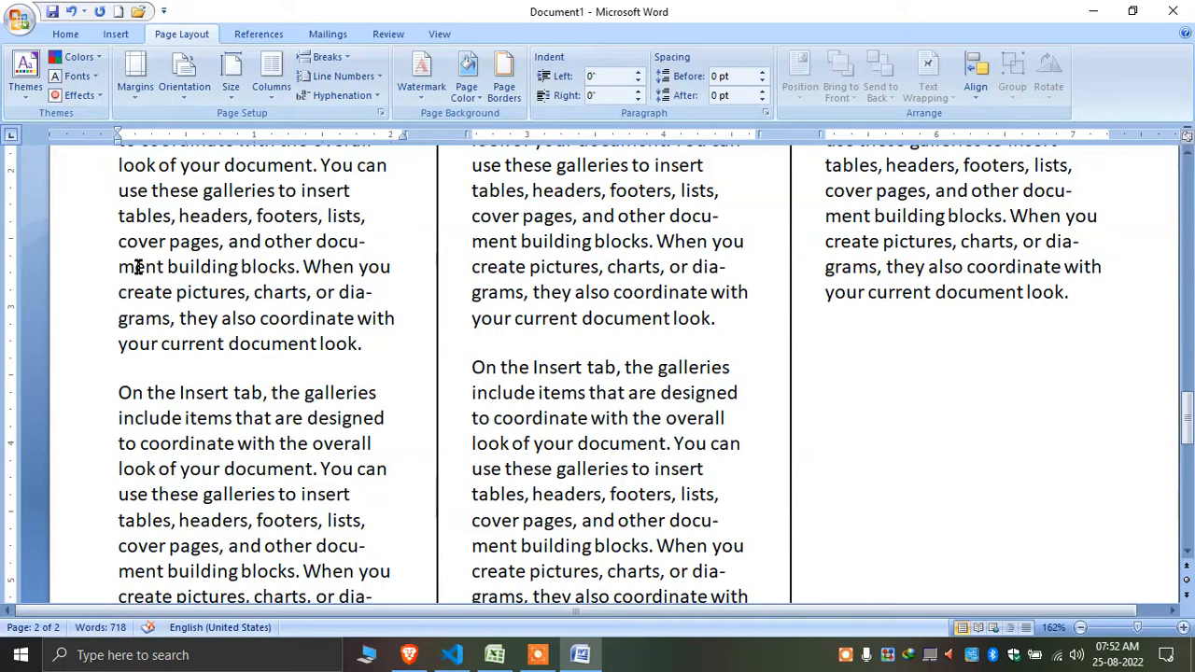
pyautogui.scroll(-2, 745, 289)
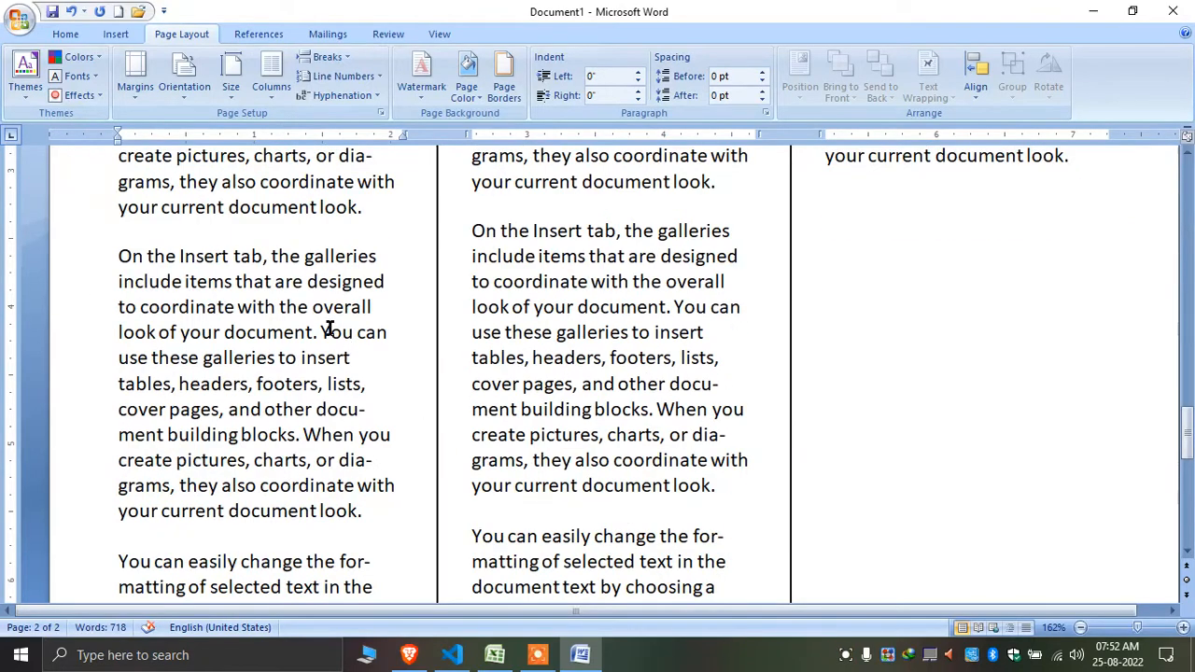
# - Check the hyphenation zone in the hyphenation options, and set the document's hyphenation to None
pyautogui.scroll(-1, 364, 403)
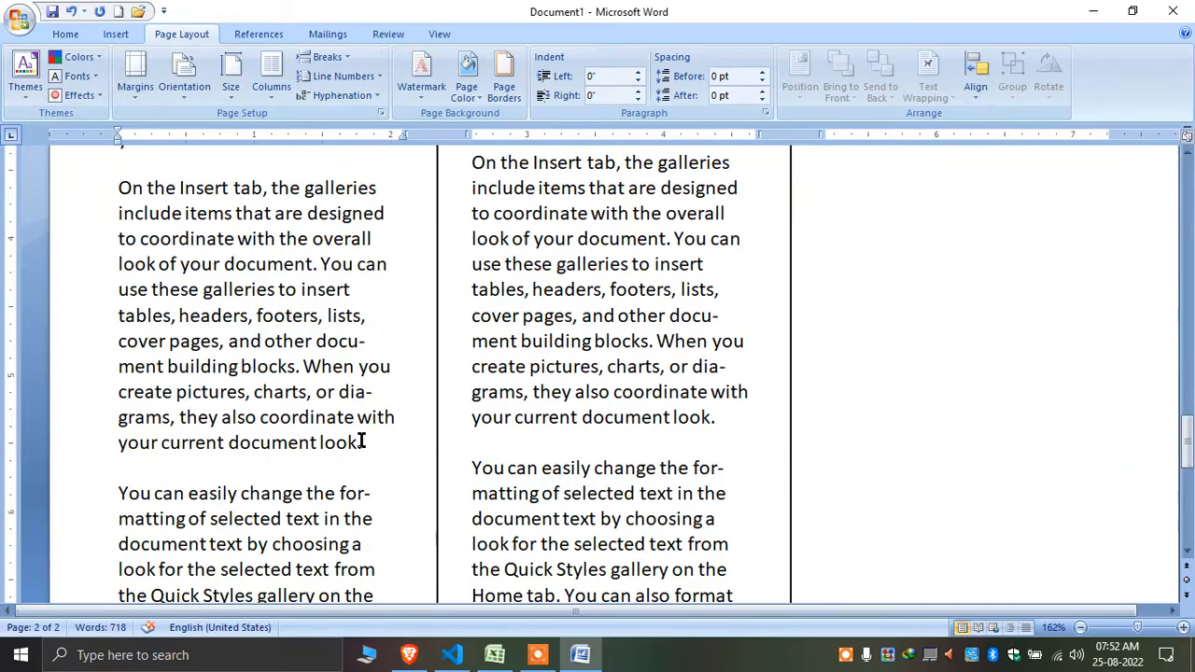
pyautogui.click(371, 97)
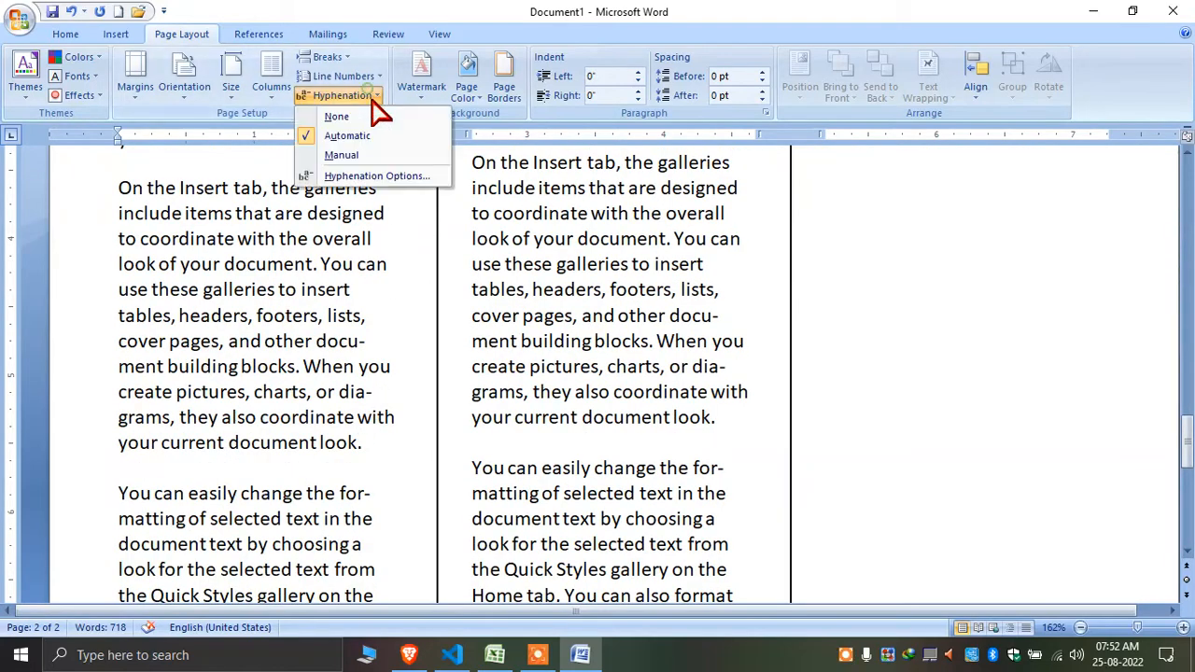
pyautogui.click(411, 178)
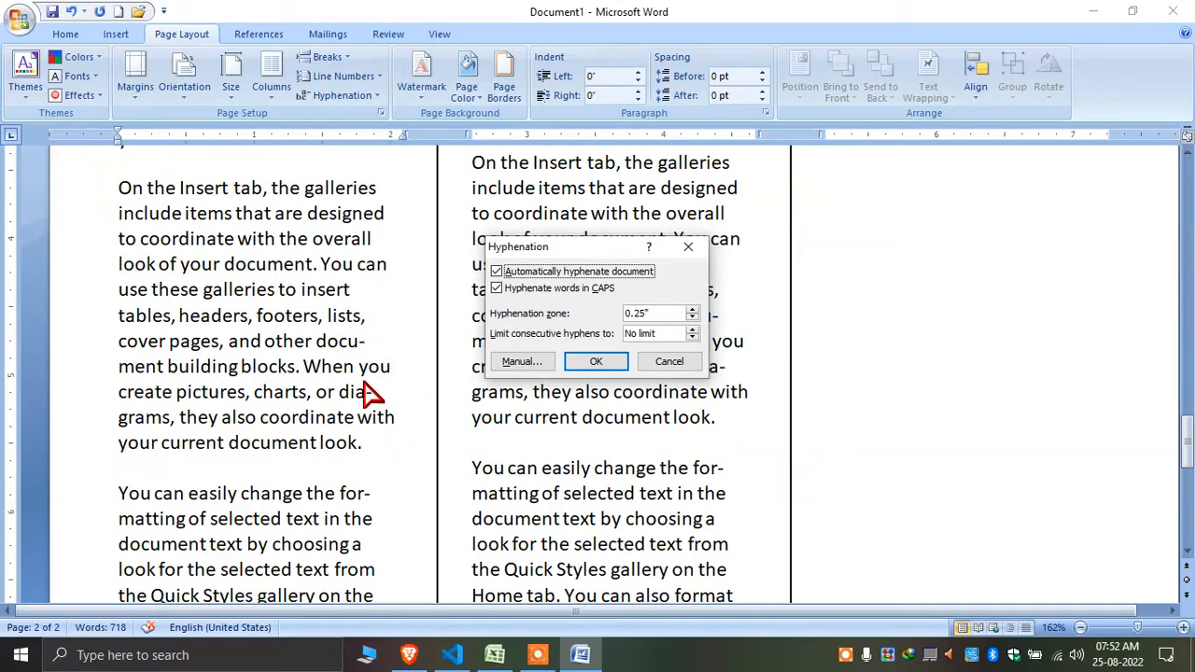
pyautogui.doubleClick(653, 315)
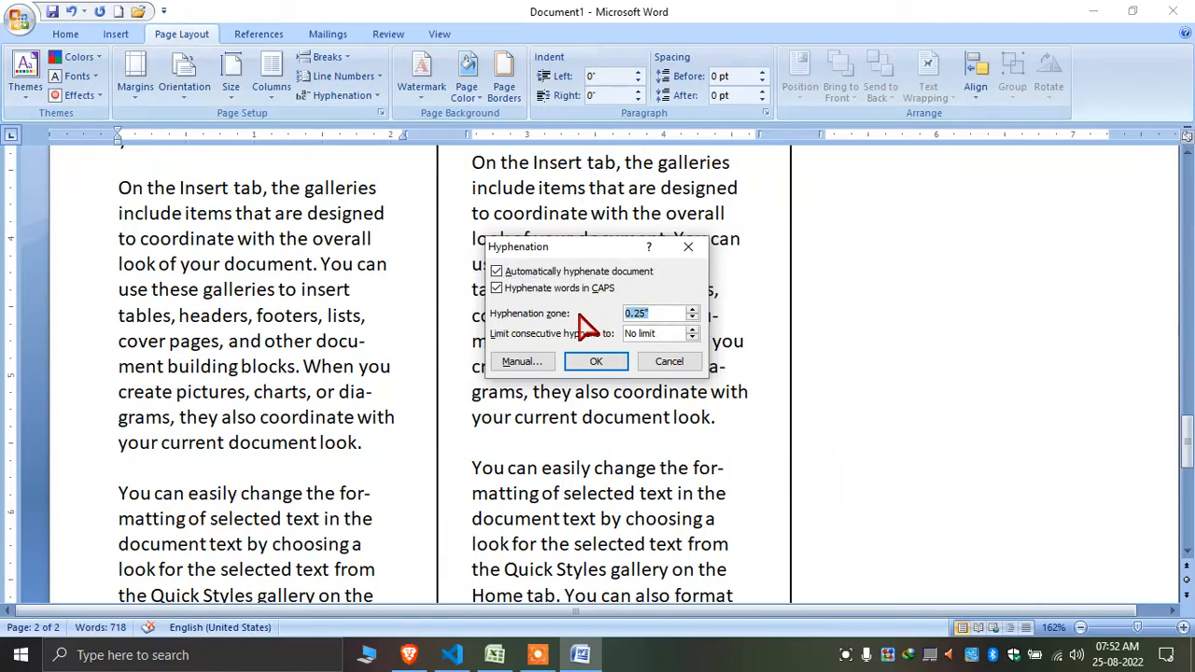
pyautogui.click(594, 362)
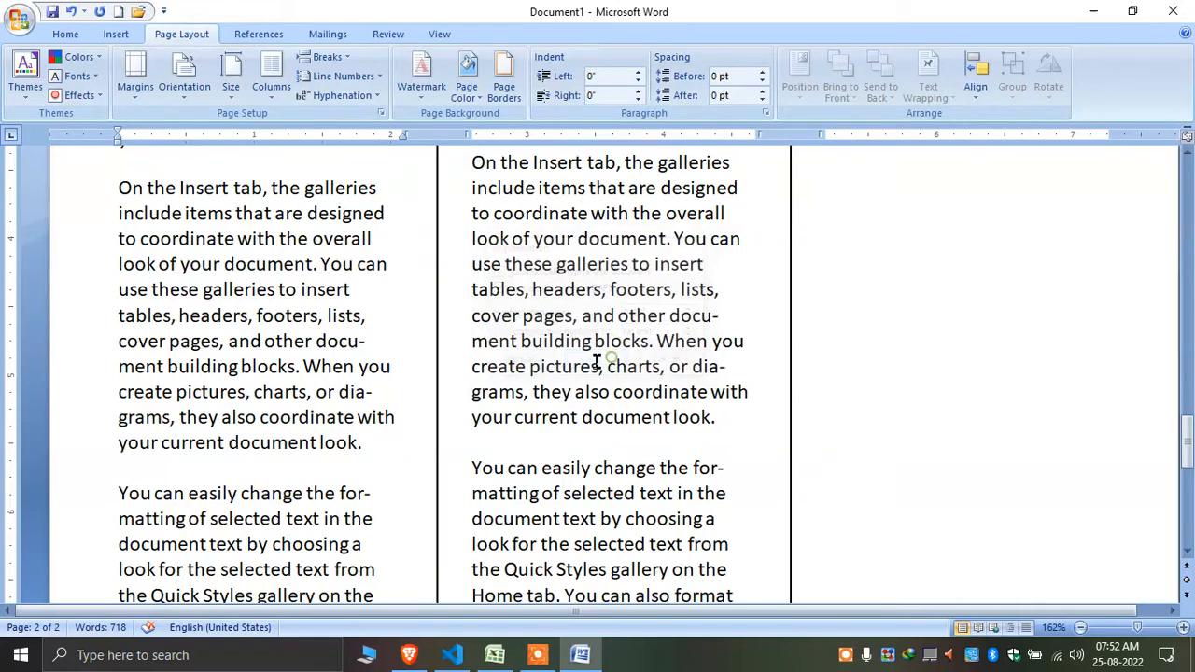
pyautogui.click(368, 99)
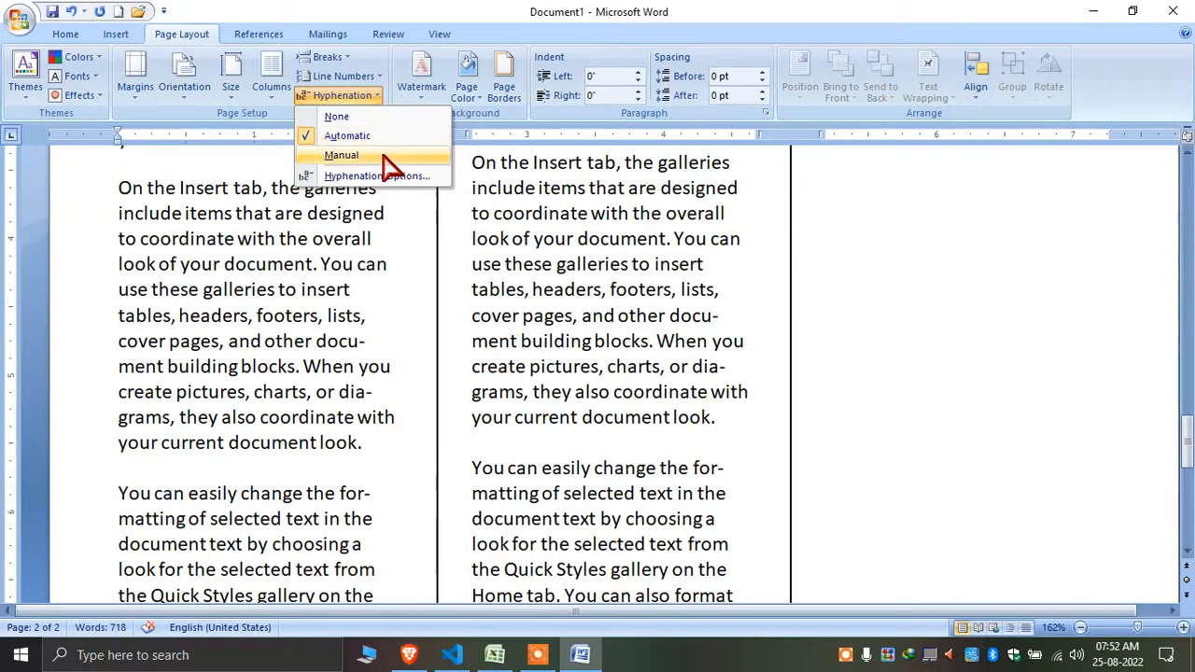
pyautogui.click(395, 116)
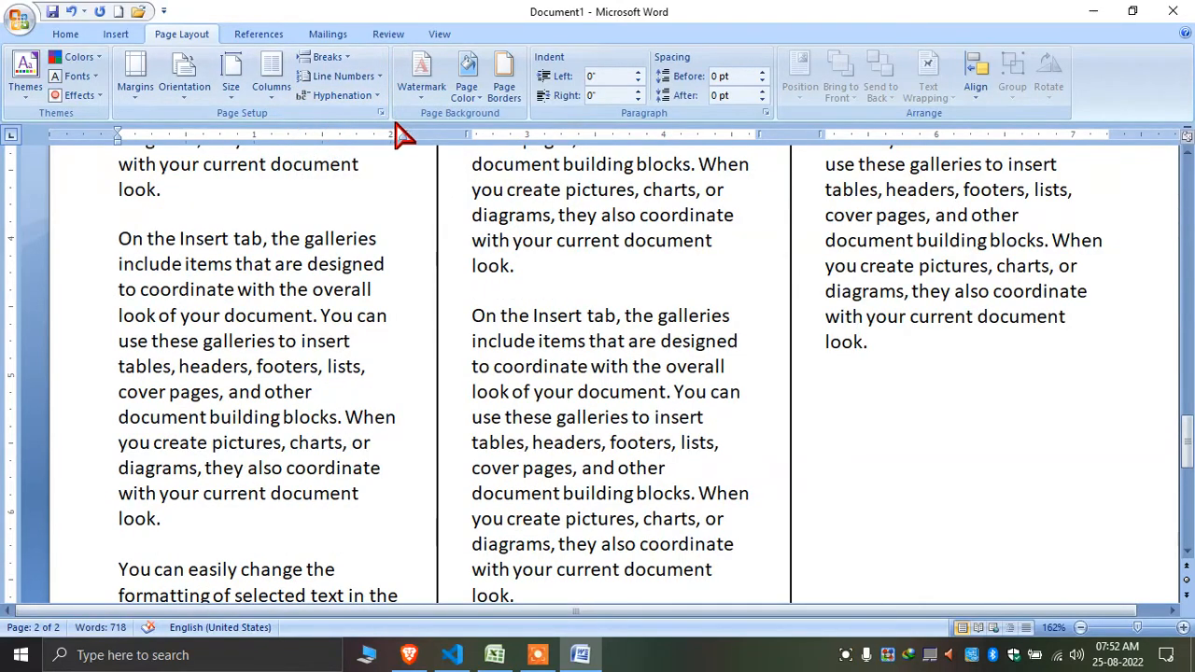
# - Apply the preset CONFIDENTIAL 1 watermark to the document and view it behind the three-column text
pyautogui.click(423, 93)
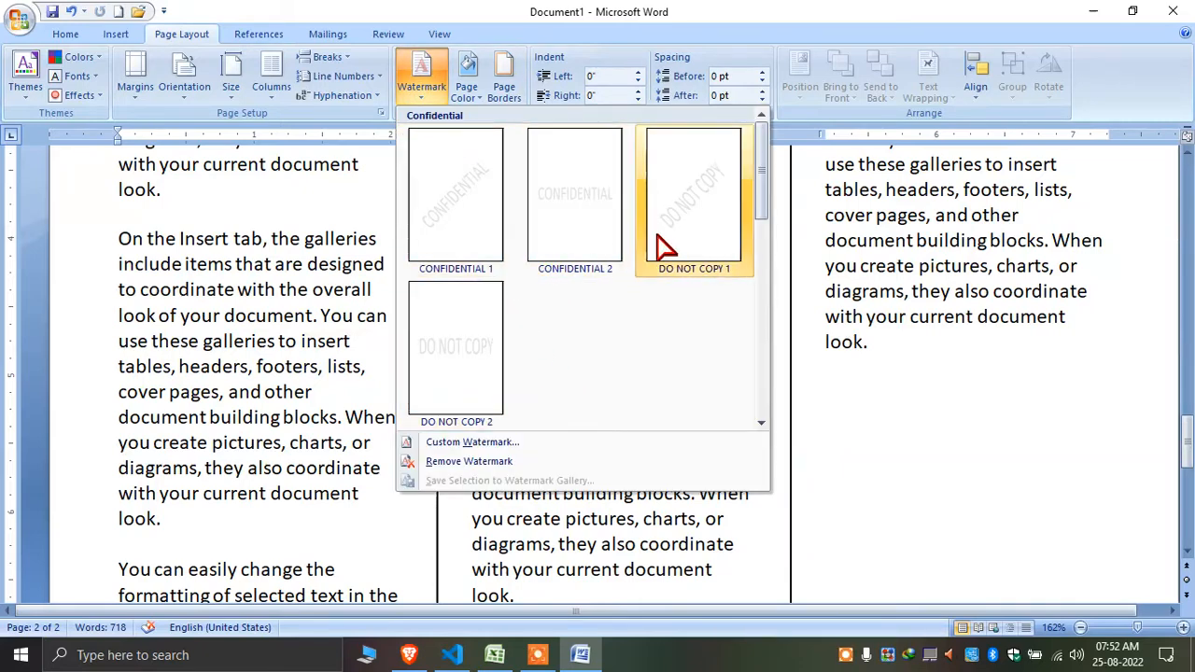
pyautogui.click(462, 224)
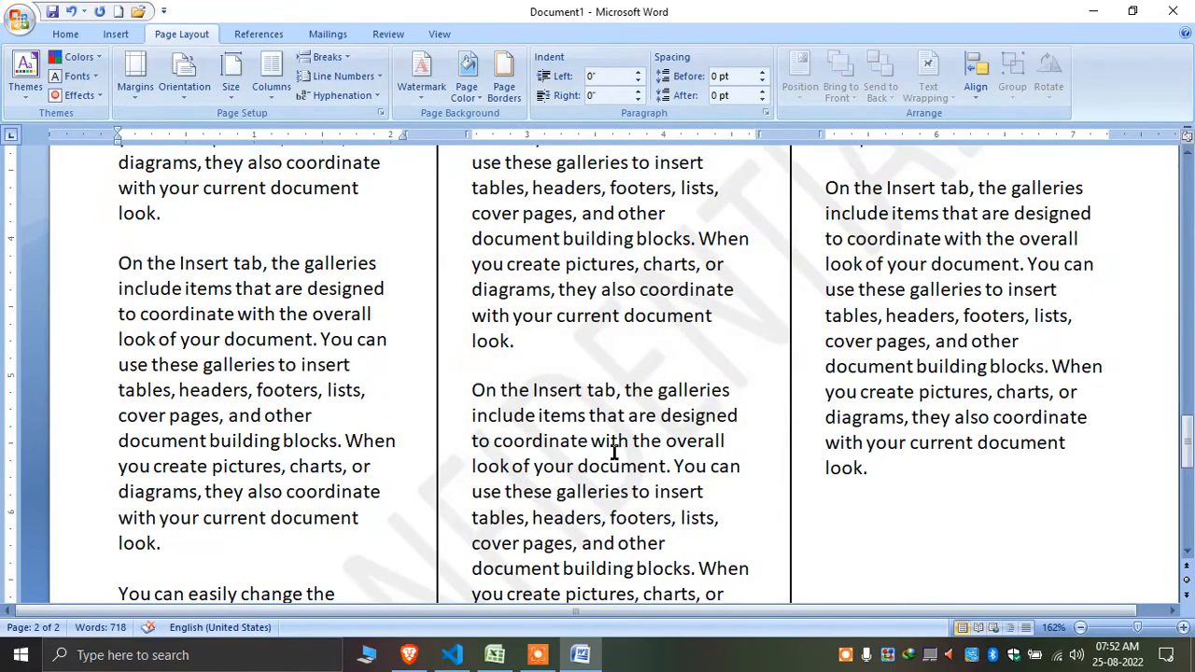
pyautogui.keyDown('ctrl'); pyautogui.scroll(-5, 614, 453); pyautogui.keyUp('ctrl')
pyautogui.scroll(-10, 620, 455)
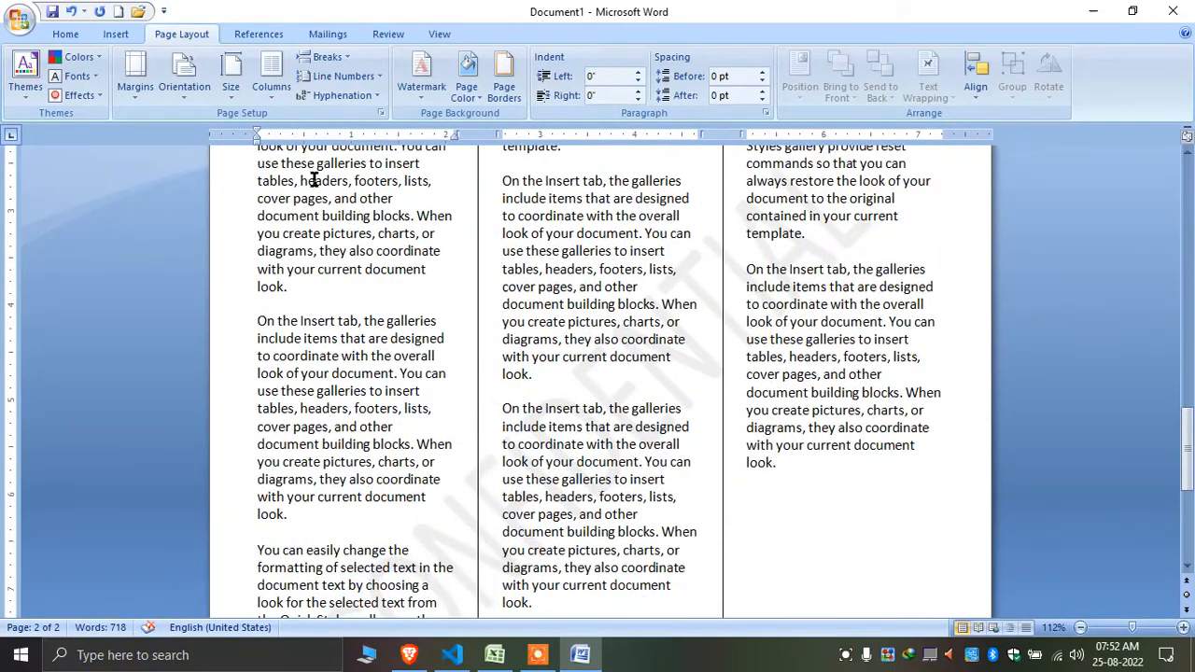
# - Apply a custom text watermark reading INFOSYS DIGITAL COMPUTER in dark red with a diagonal layout
pyautogui.click(421, 84)
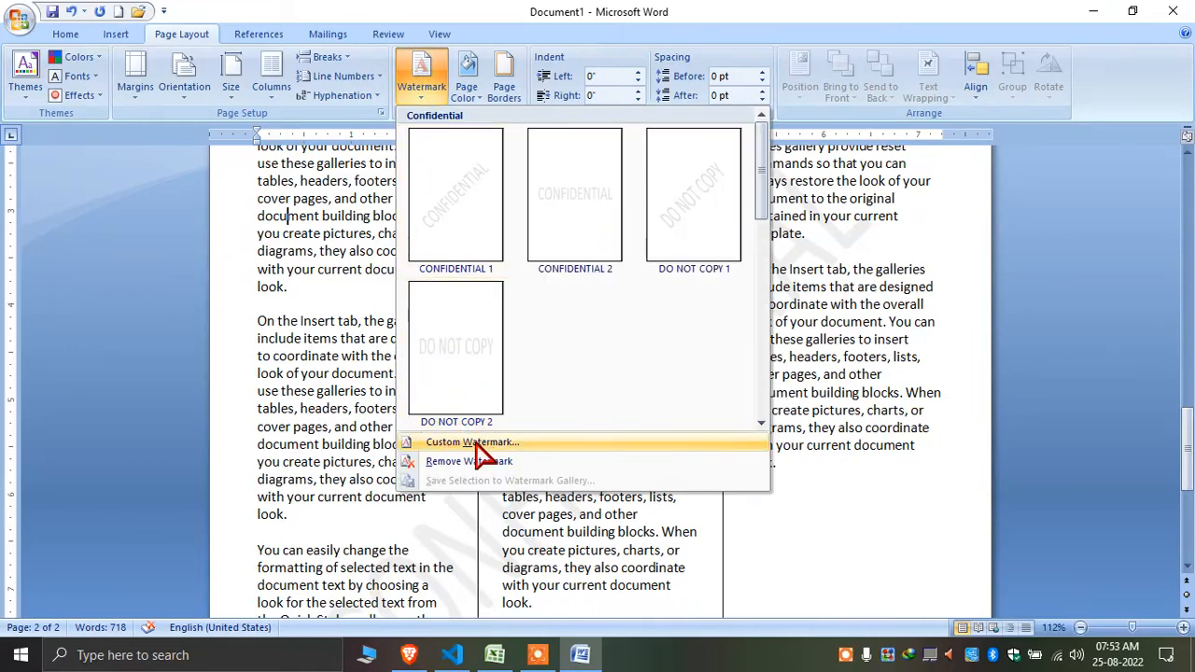
pyautogui.click(514, 443)
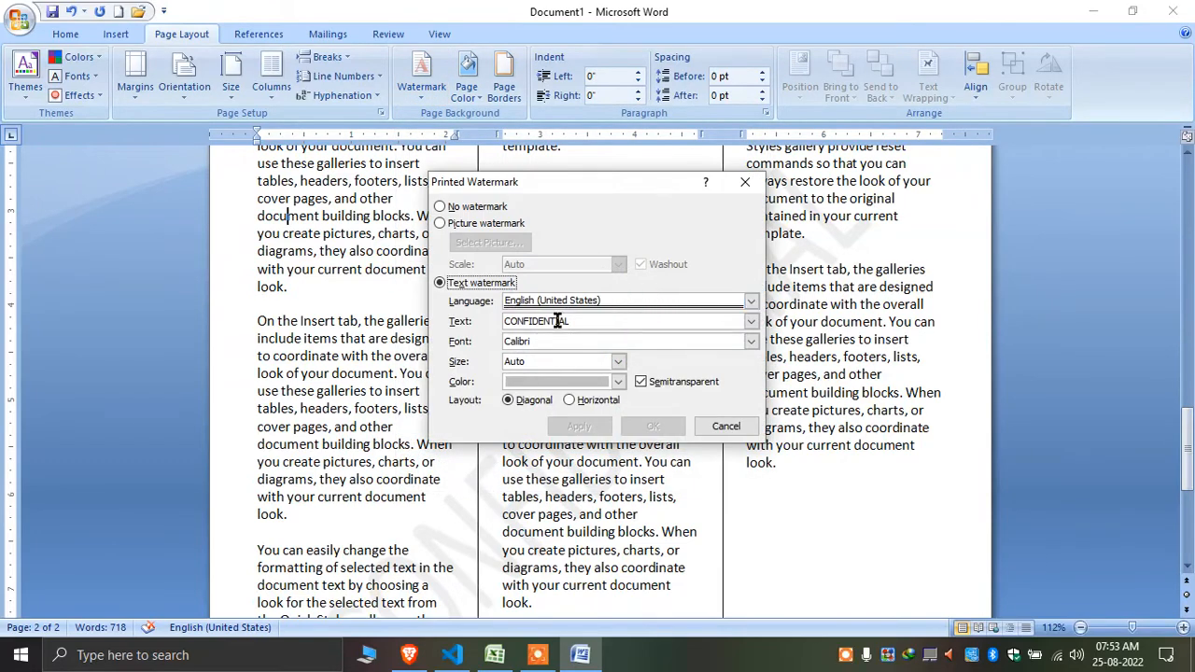
pyautogui.doubleClick(579, 321)
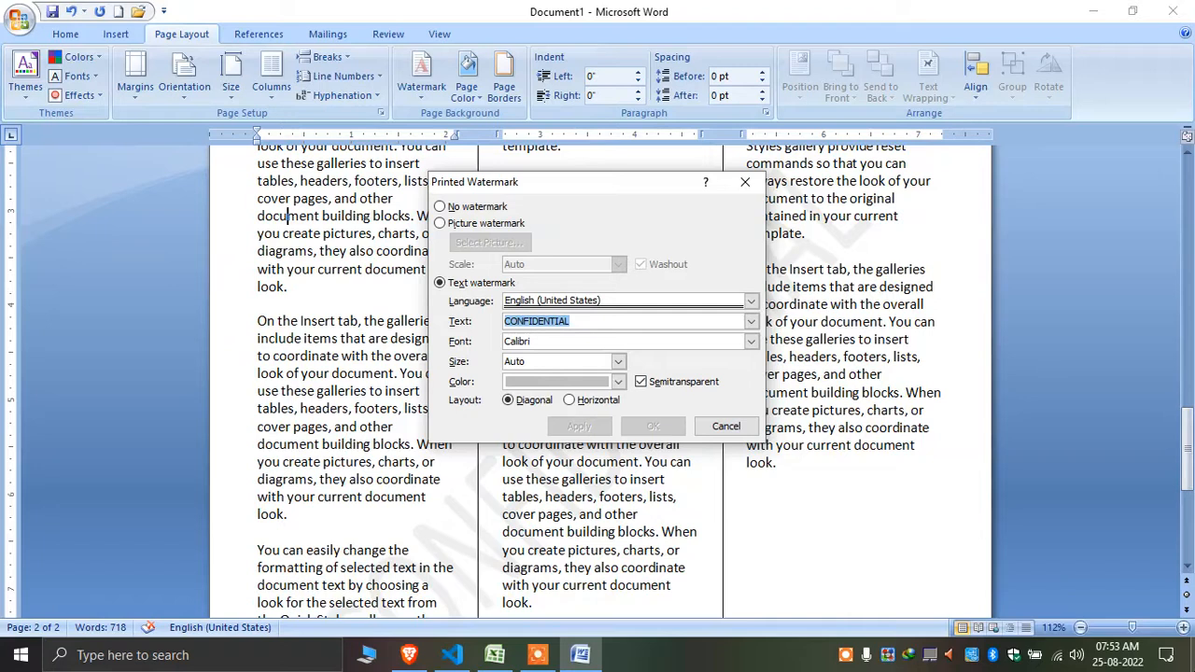
pyautogui.write('INFOSYS DIGITAL COMPUTER')
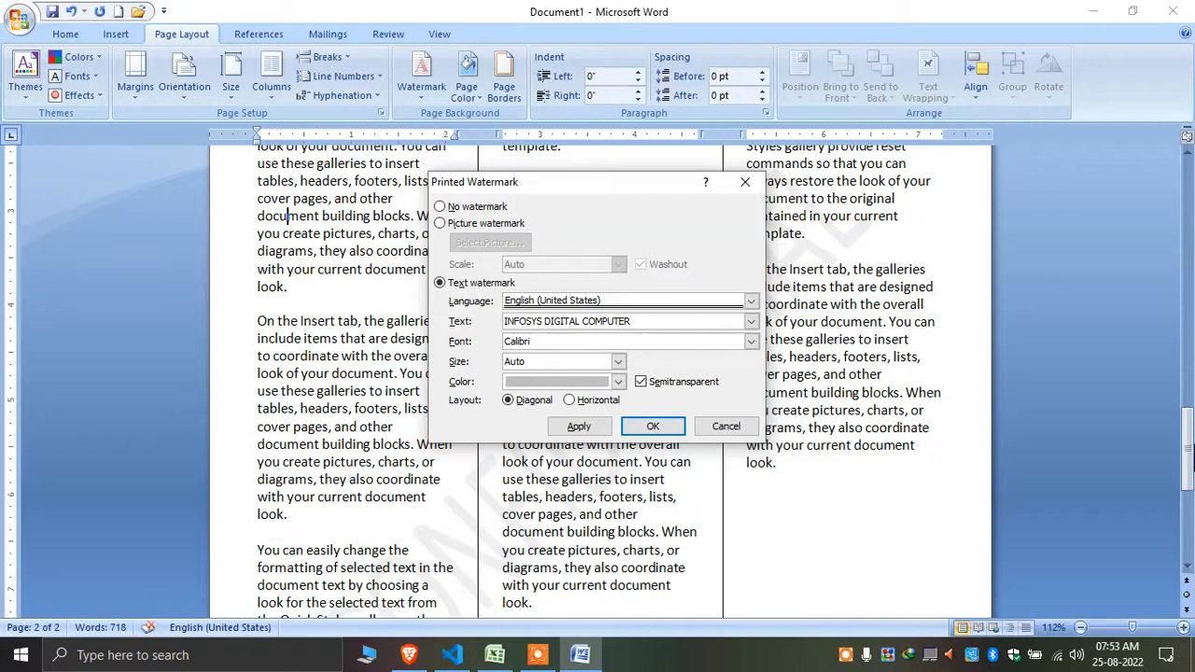
pyautogui.click(618, 382)
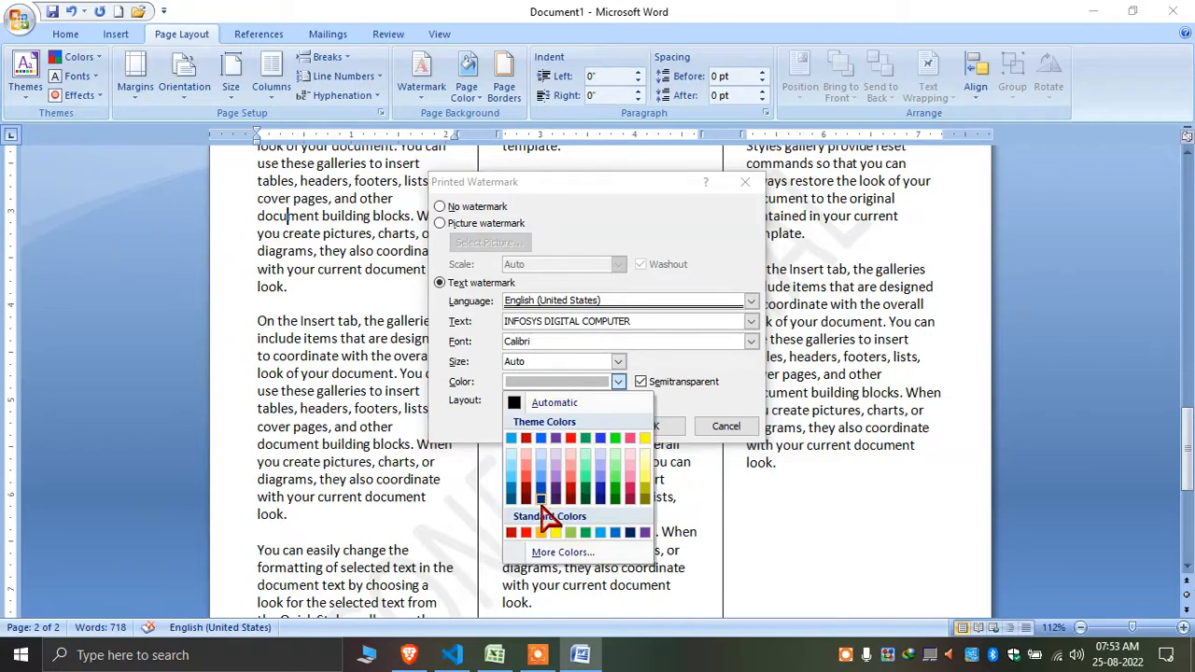
pyautogui.click(518, 533)
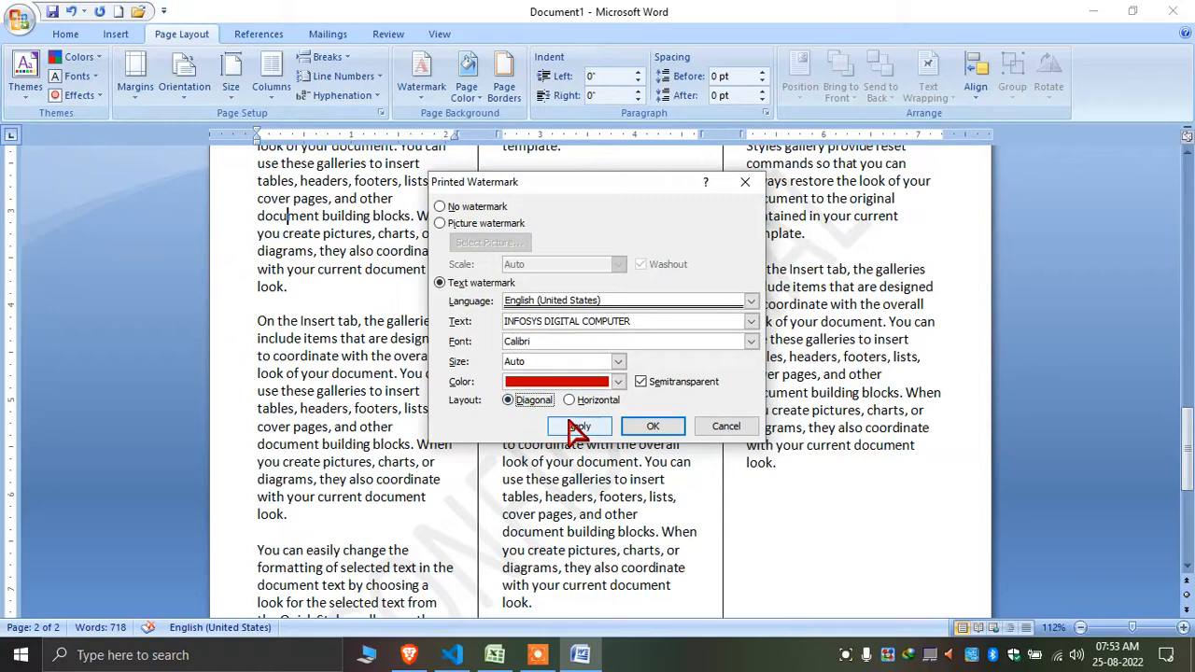
pyautogui.click(578, 426)
# - Switch the text watermark to a horizontal layout and apply it, keeping the dialog clear of the result
pyautogui.moveTo(596, 191); pyautogui.dragTo(712, 237)
pyautogui.click(687, 445)
pyautogui.click(695, 471)
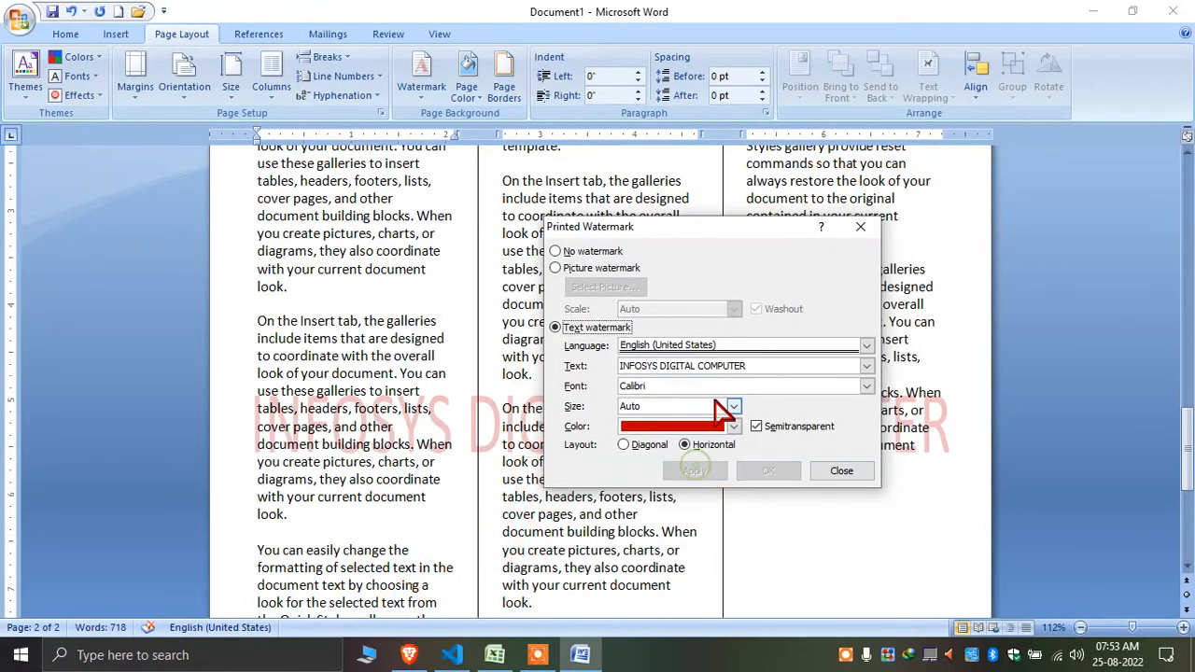
pyautogui.moveTo(727, 227); pyautogui.dragTo(715, 171)
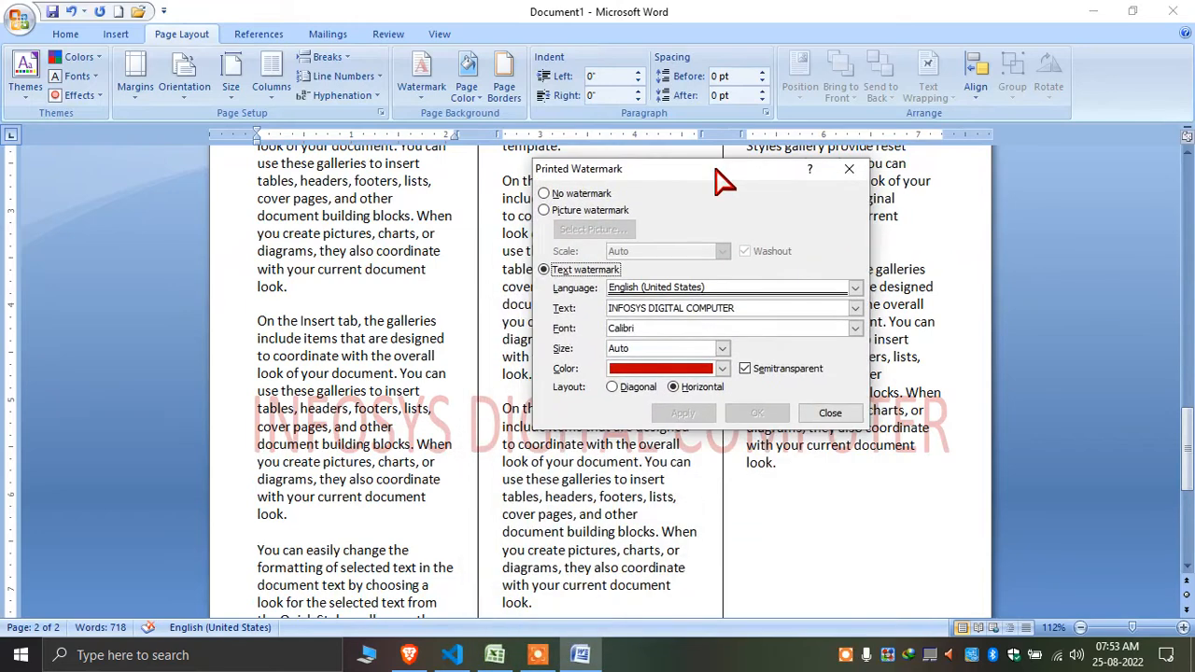
# - Set the text watermark's font to Felix Titling and apply the change
pyautogui.click(855, 327)
pyautogui.scroll(-6, 677, 401)
pyautogui.scroll(-1, 681, 403)
pyautogui.click(680, 393)
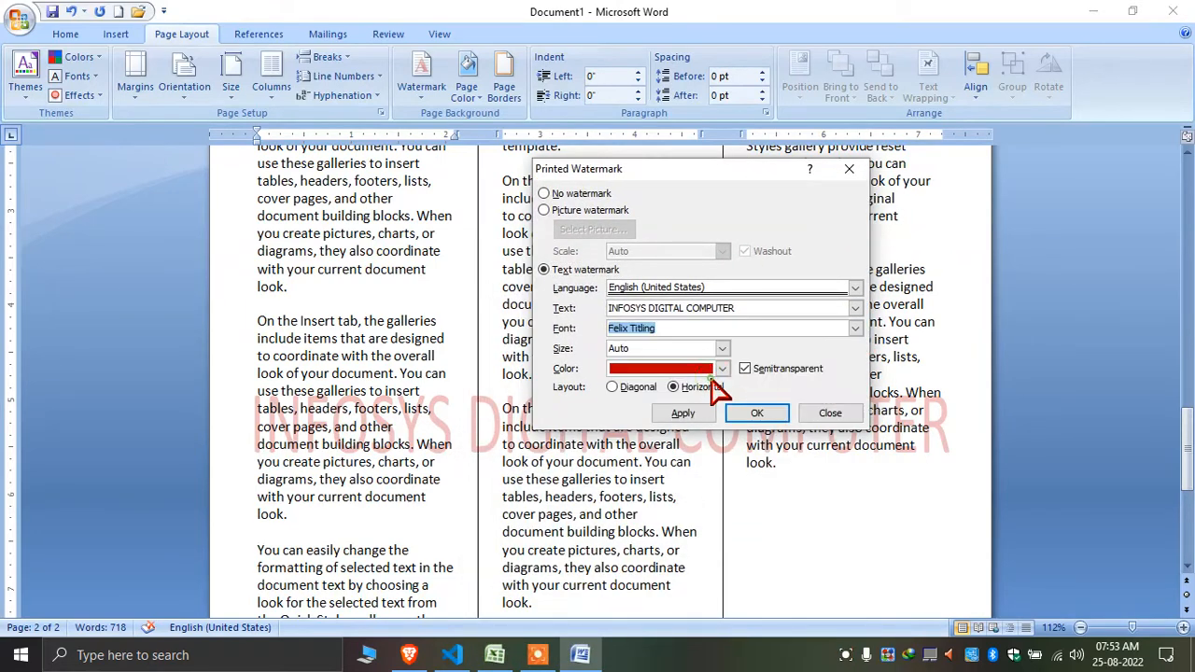
pyautogui.click(686, 413)
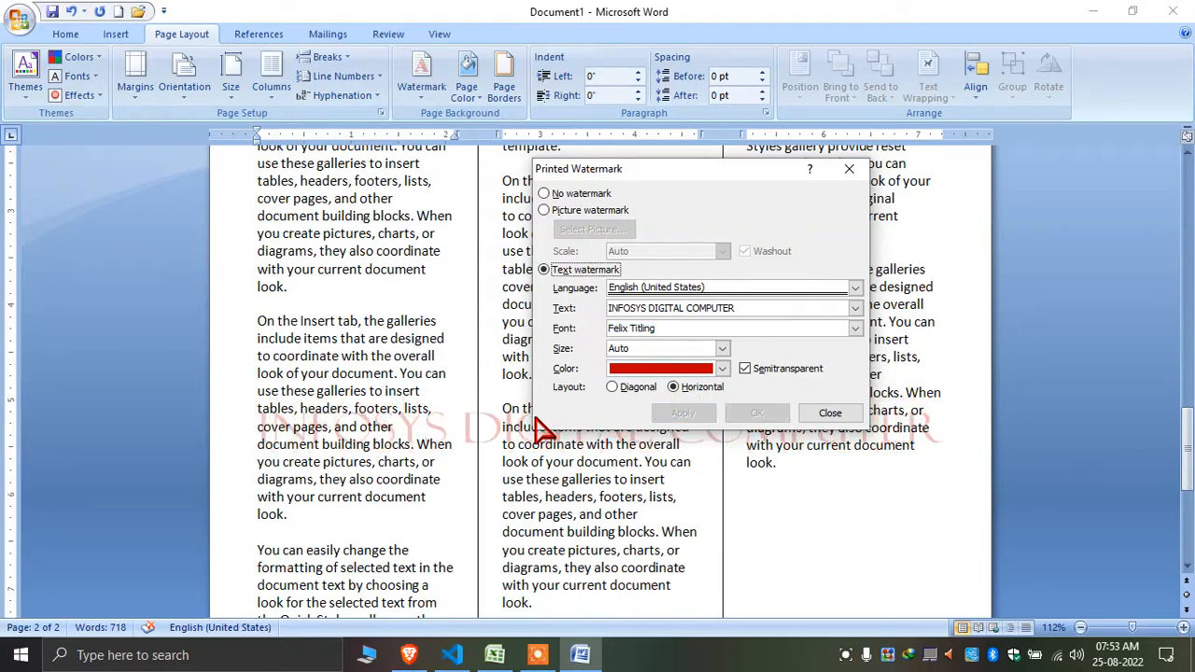
# - Apply a diagonal layout to the text watermark, turn off its semitransparency, and view the result on both pages
pyautogui.click(618, 387)
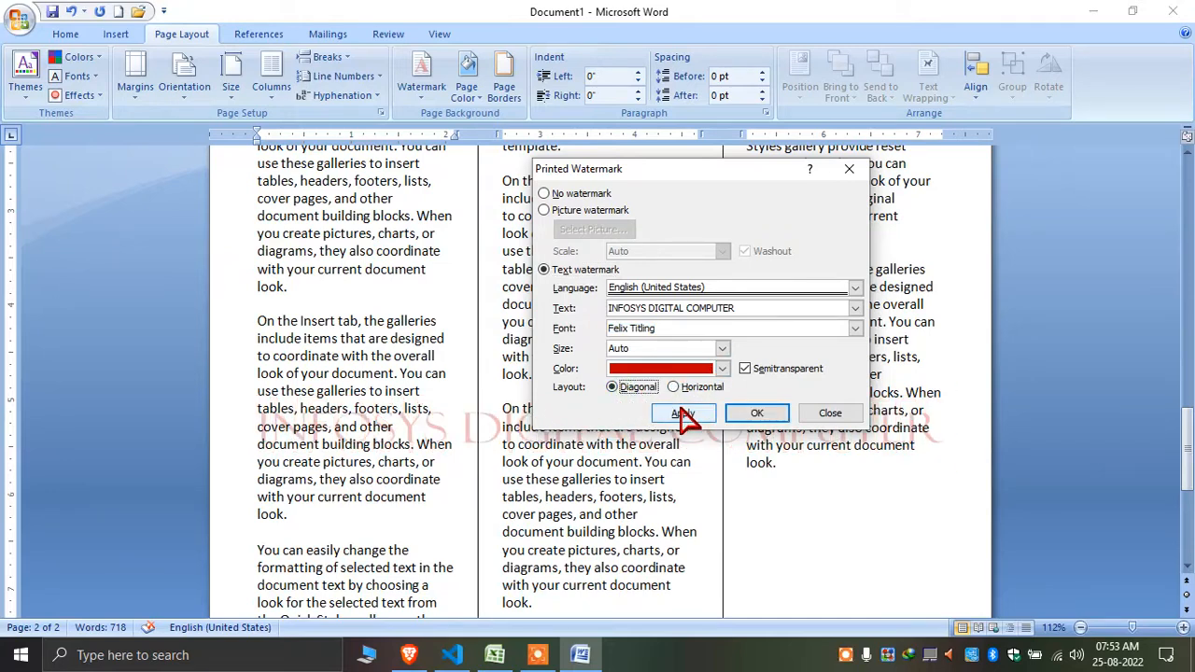
pyautogui.click(686, 412)
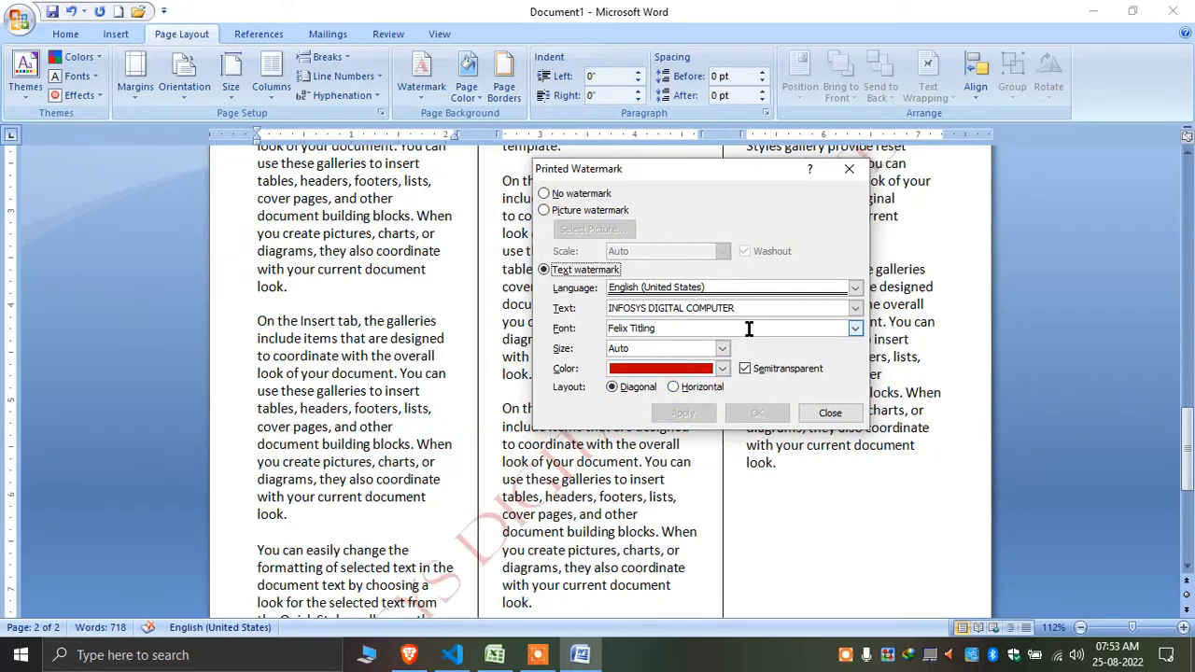
pyautogui.click(787, 370)
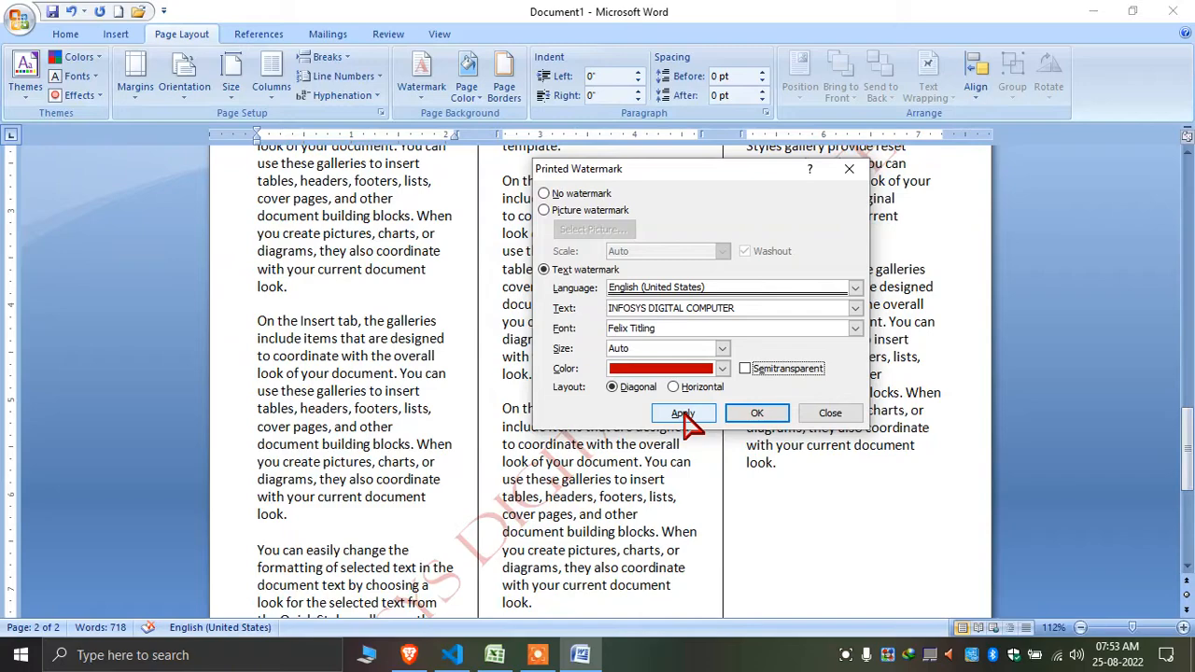
pyautogui.click(684, 414)
pyautogui.click(830, 413)
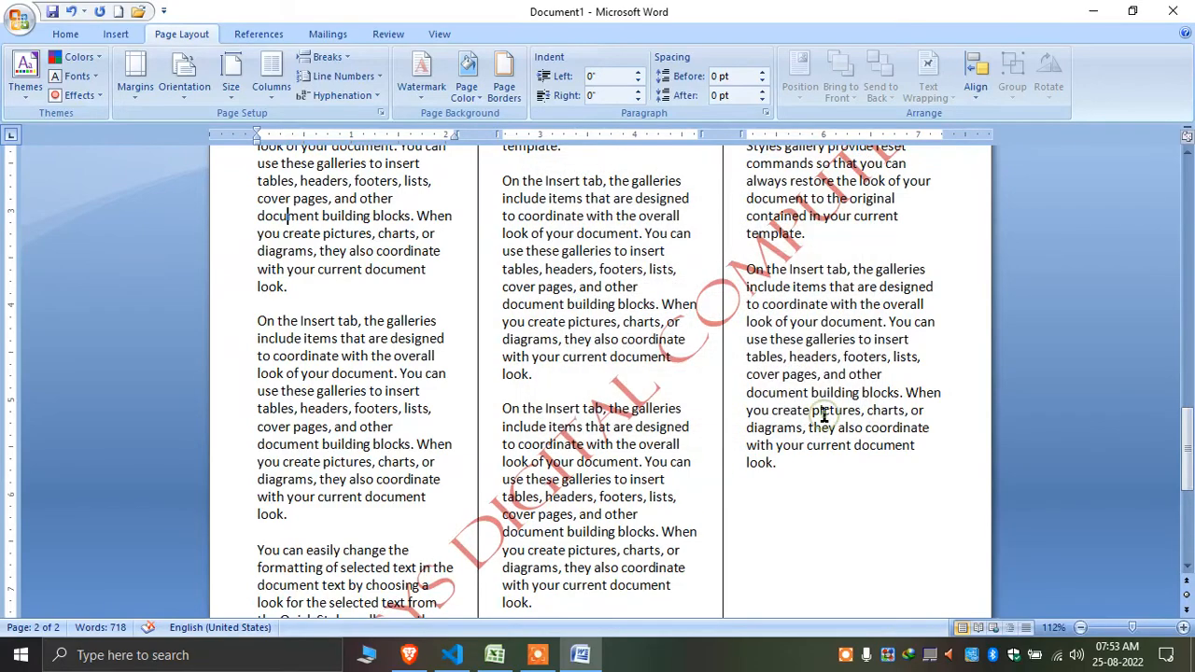
pyautogui.scroll(-5, 823, 420)
pyautogui.scroll(-6, 795, 412)
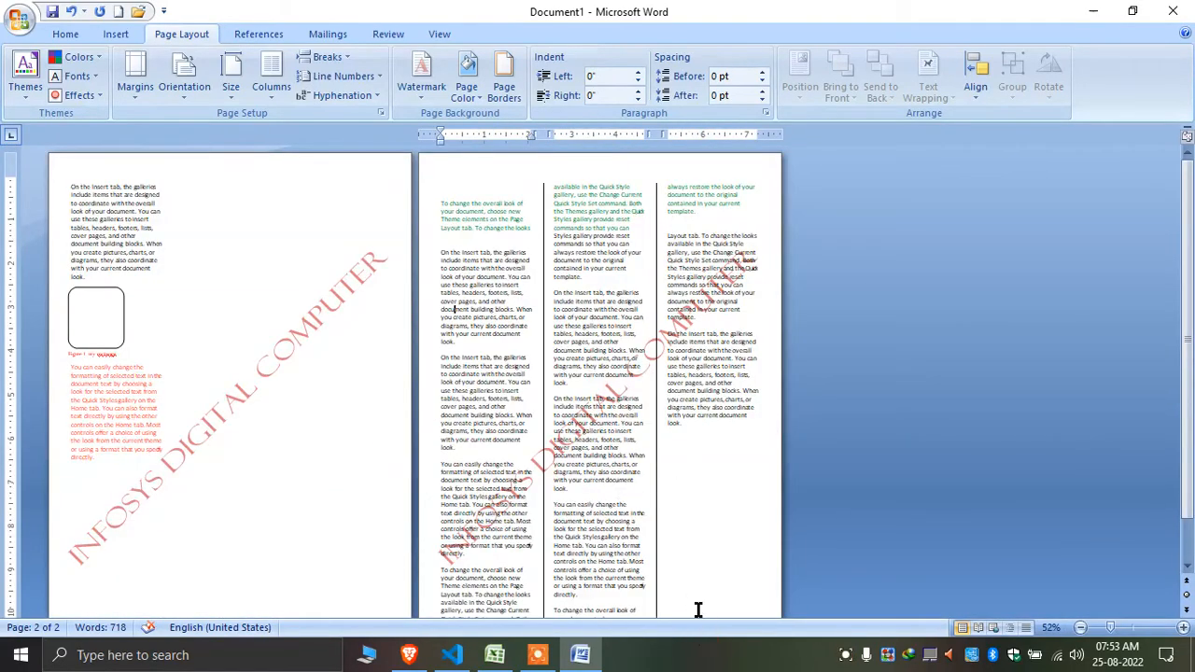
# - Replace the text watermark with a picture watermark using pexels-lukas-298694.jpg from the Desktop, with Auto scale and washout on
pyautogui.scroll(5, 643, 504)
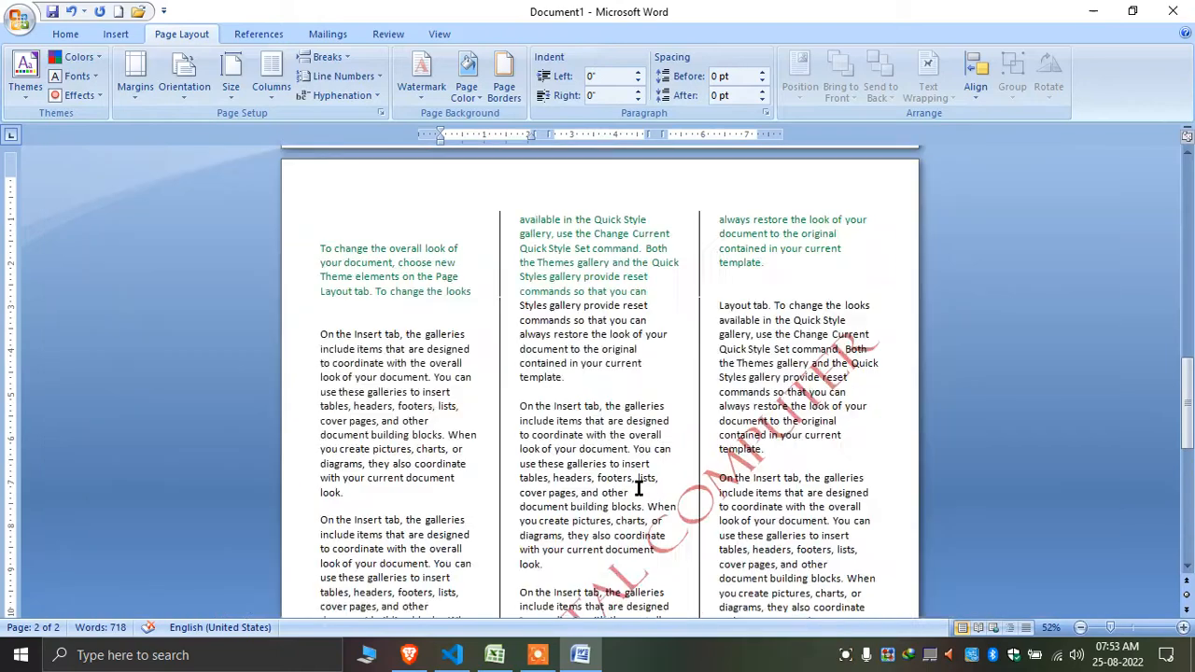
pyautogui.click(421, 89)
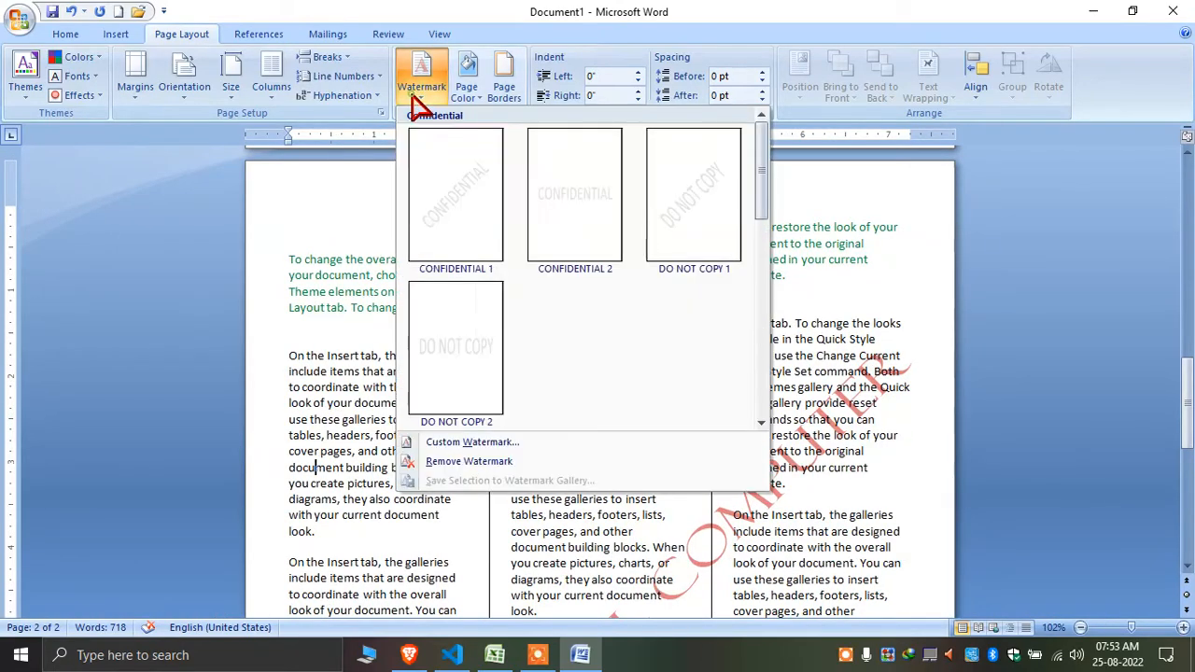
pyautogui.click(478, 444)
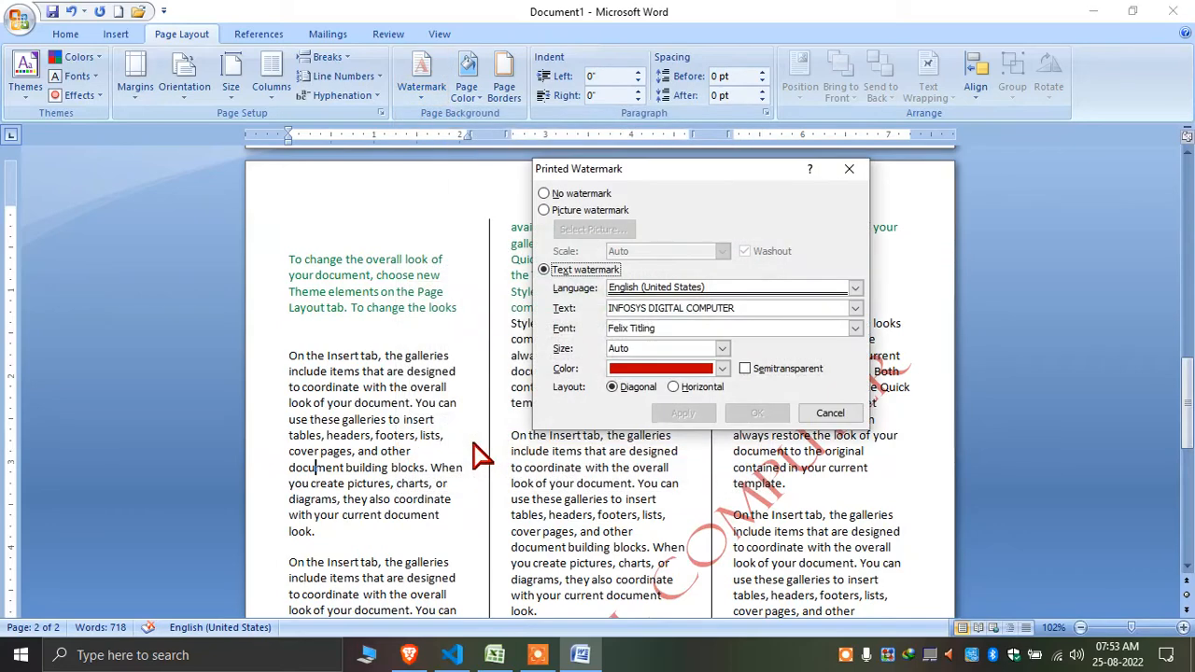
pyautogui.click(598, 210)
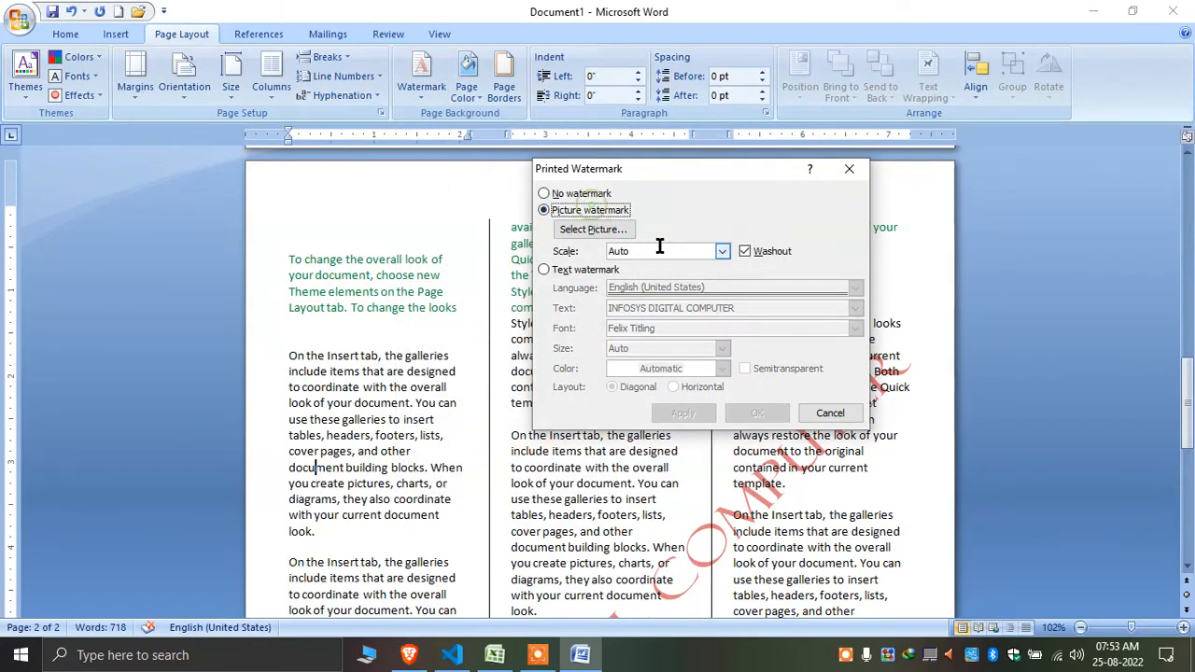
pyautogui.click(598, 230)
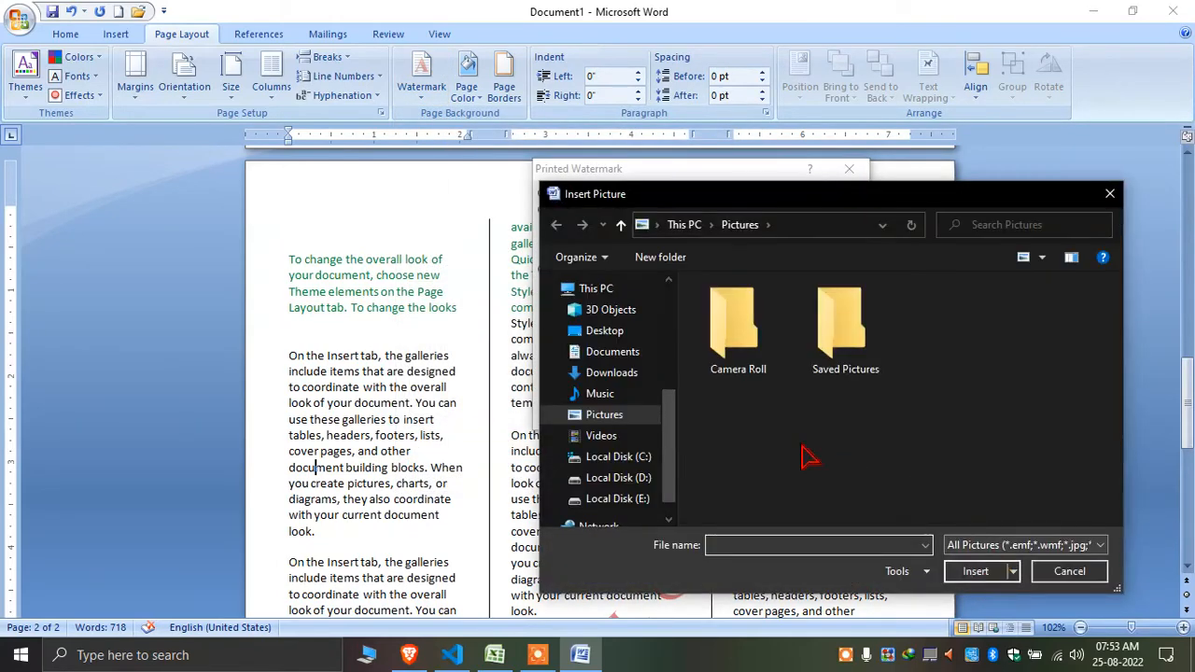
pyautogui.click(616, 332)
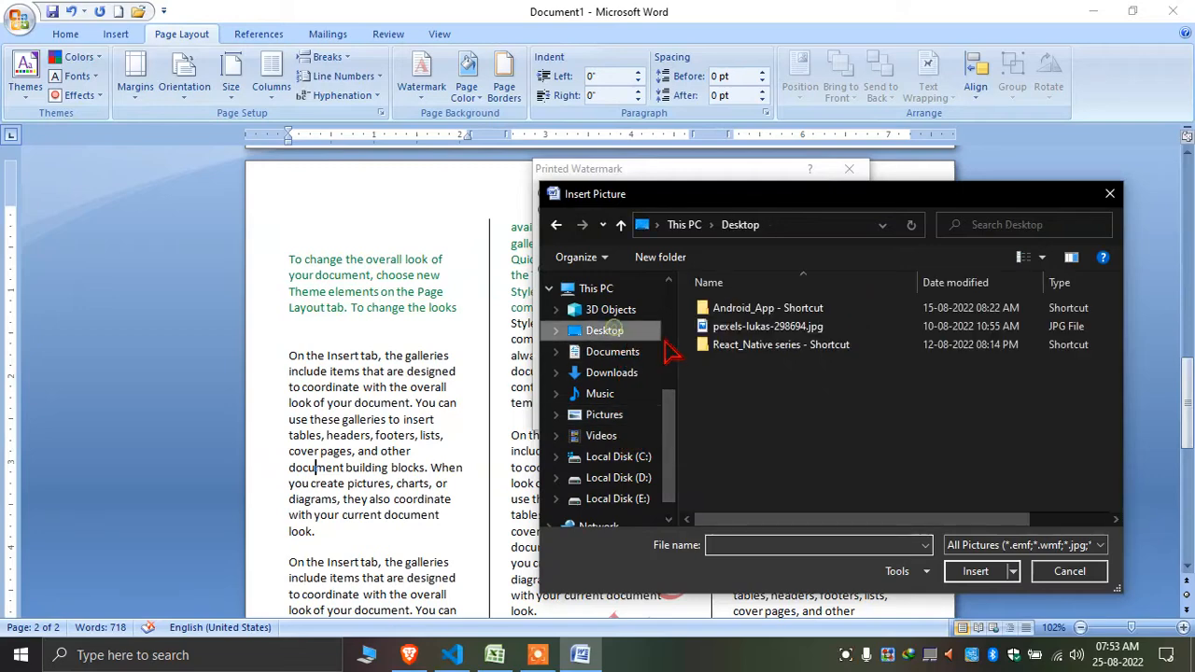
pyautogui.doubleClick(790, 327)
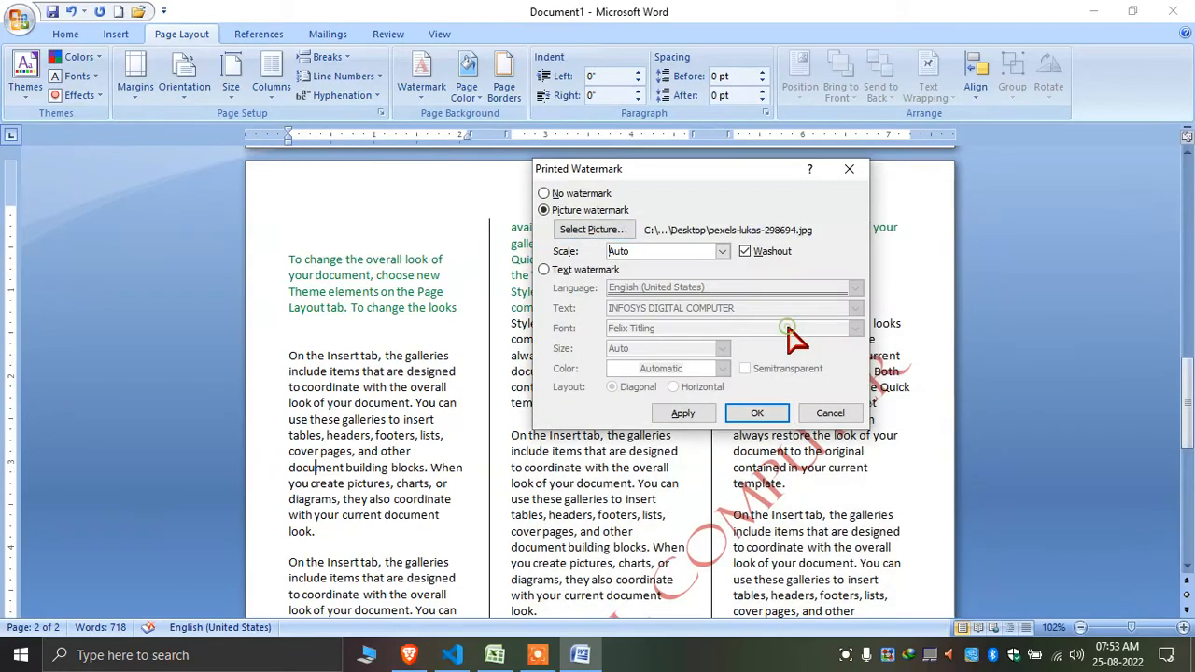
pyautogui.click(700, 416)
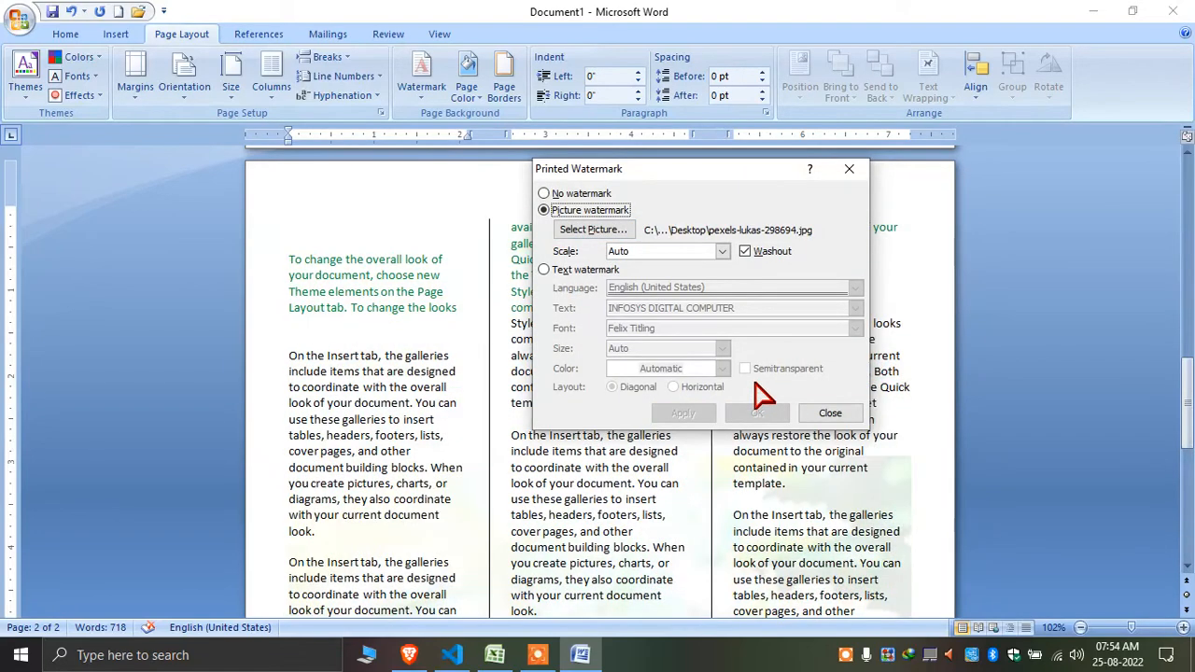
# - Turn off washout for the picture watermark and apply it, moving the dialog to see the page
pyautogui.moveTo(607, 169); pyautogui.dragTo(931, 297)
pyautogui.click(1068, 379)
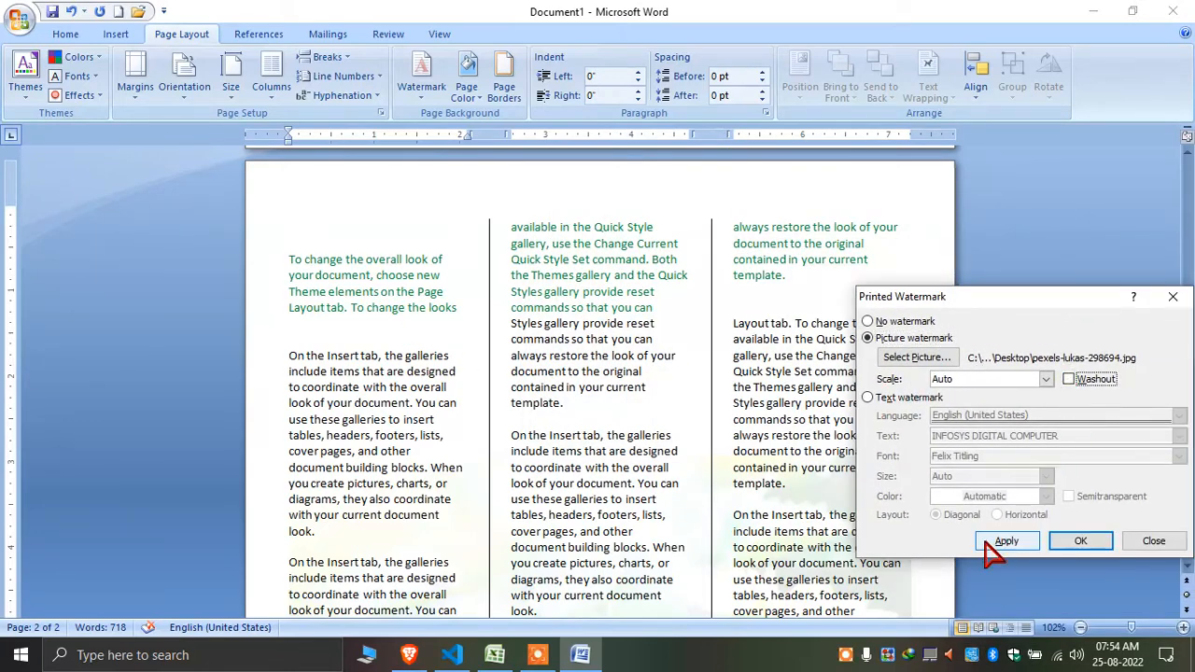
pyautogui.click(1004, 542)
pyautogui.moveTo(1017, 299); pyautogui.dragTo(791, 210)
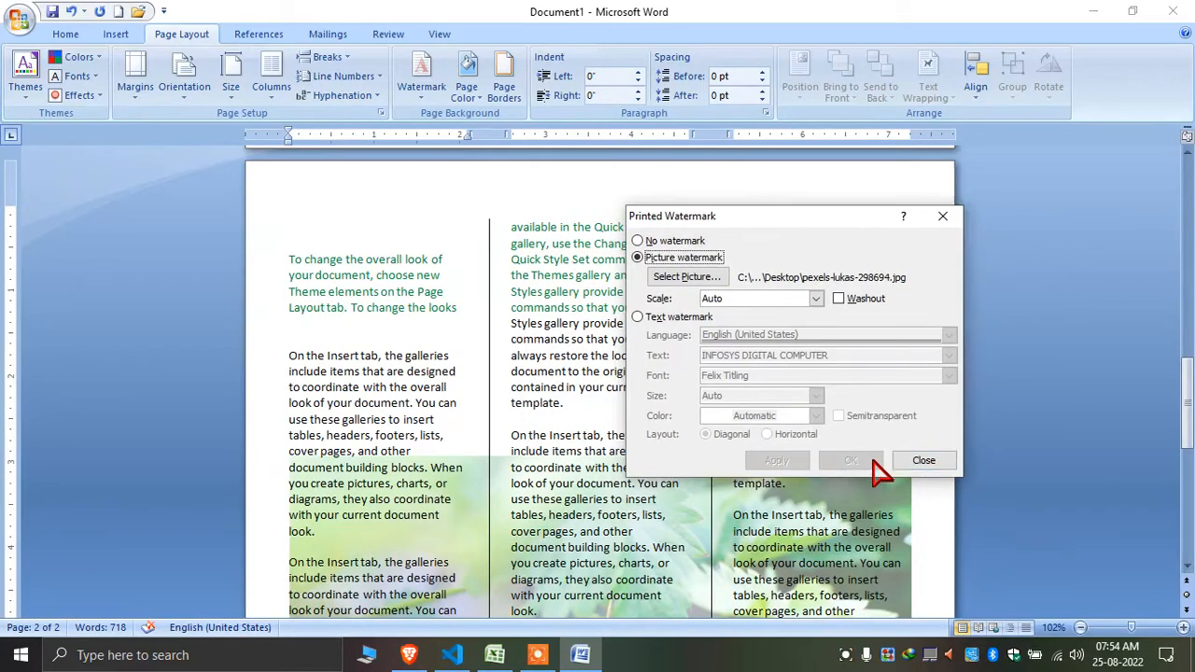
# - Close the watermark settings and review how the picture watermark looks on both pages
pyautogui.click(922, 457)
pyautogui.scroll(-7, 921, 456)
pyautogui.scroll(15, 921, 456)
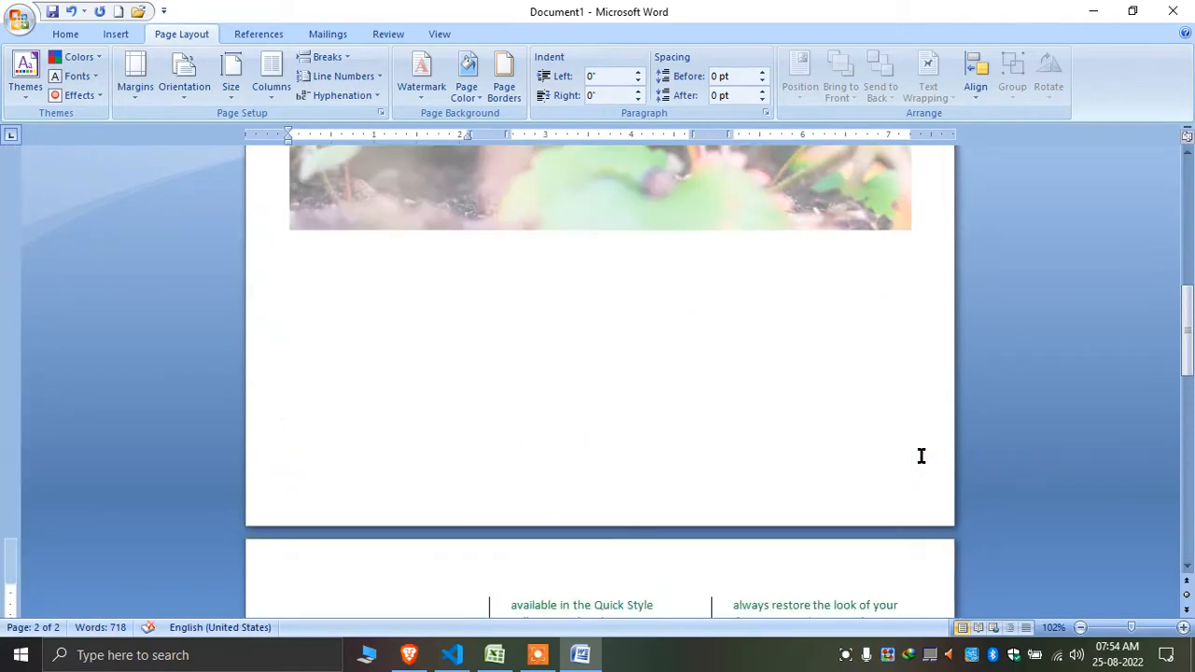
pyautogui.scroll(-5, 918, 456)
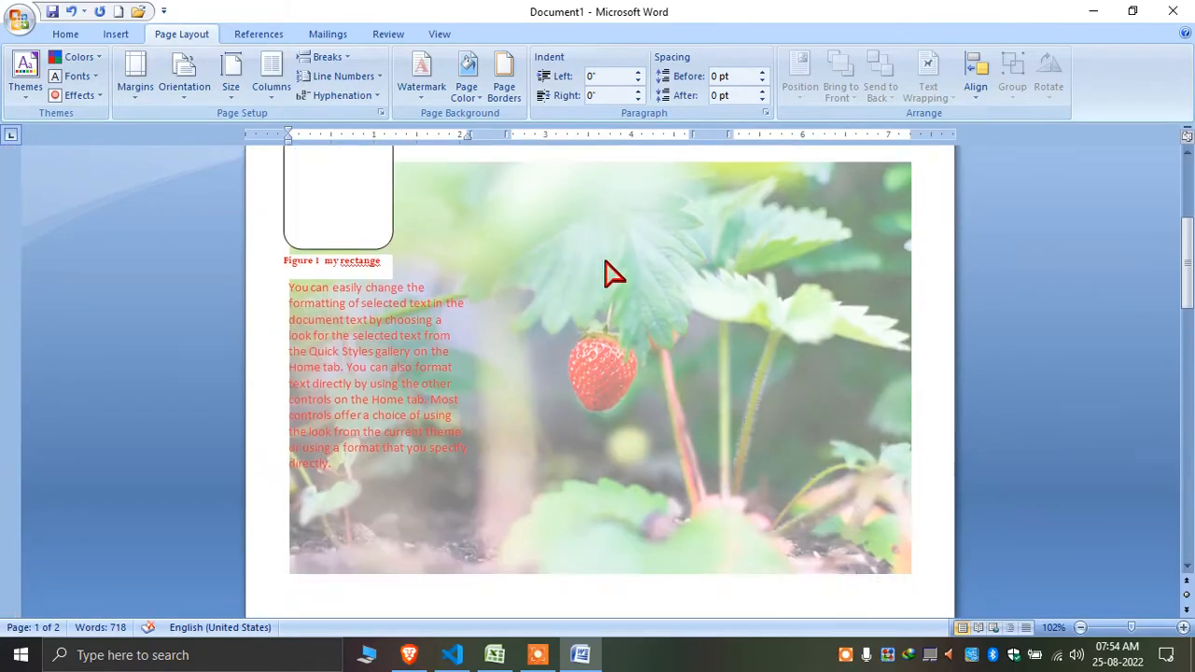
pyautogui.scroll(4, 690, 334)
pyautogui.scroll(-2, 700, 341)
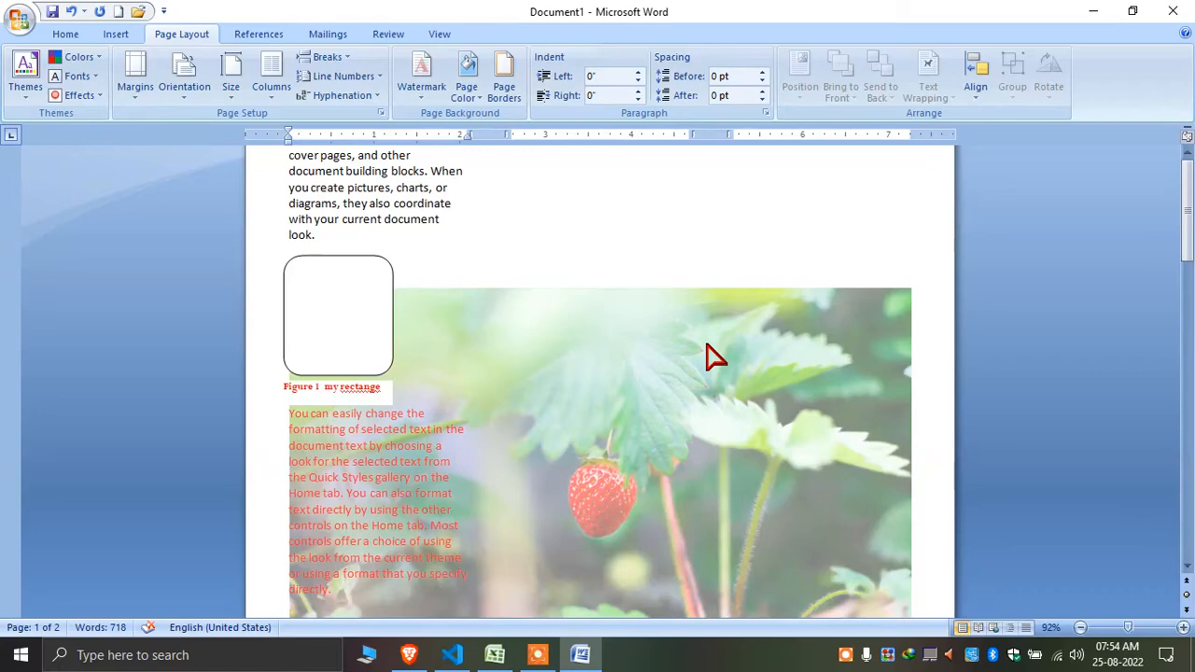
# - Set the existing picture watermark's scale to 200% and apply it to the document
pyautogui.click(421, 80)
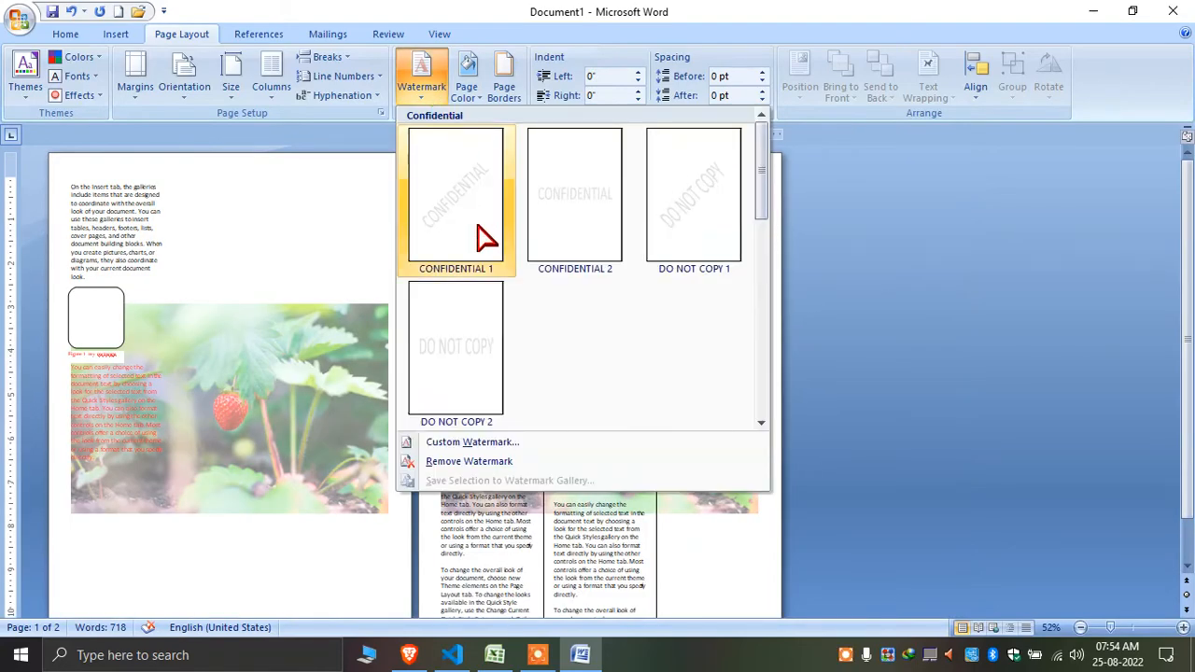
pyautogui.click(496, 444)
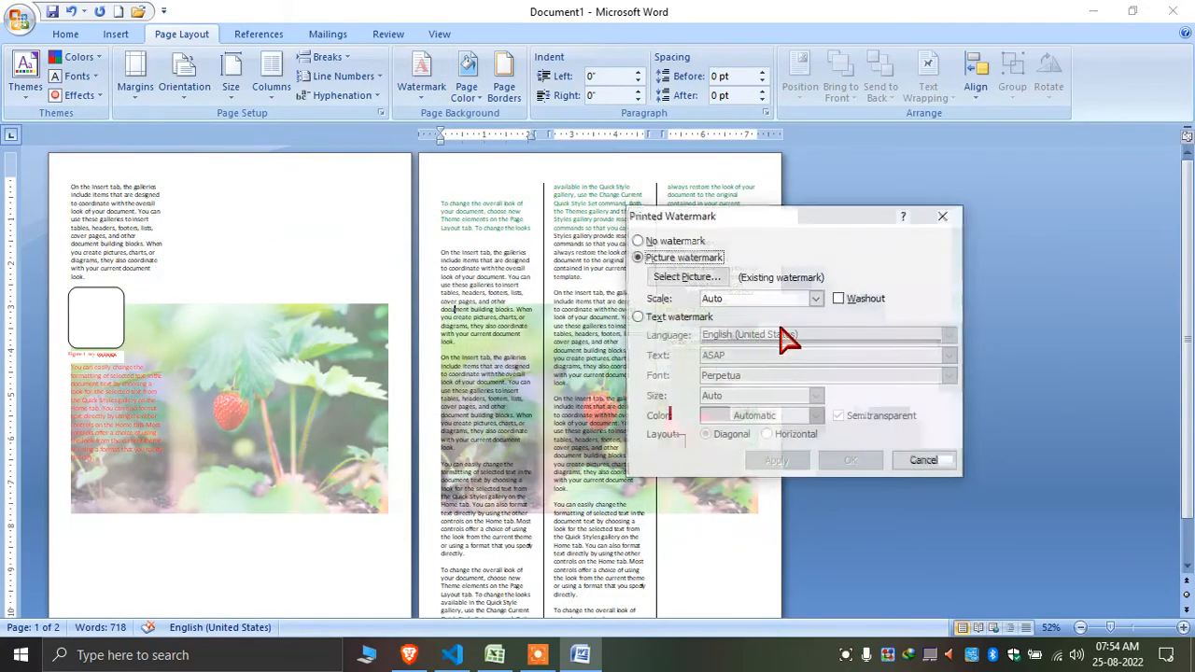
pyautogui.click(816, 298)
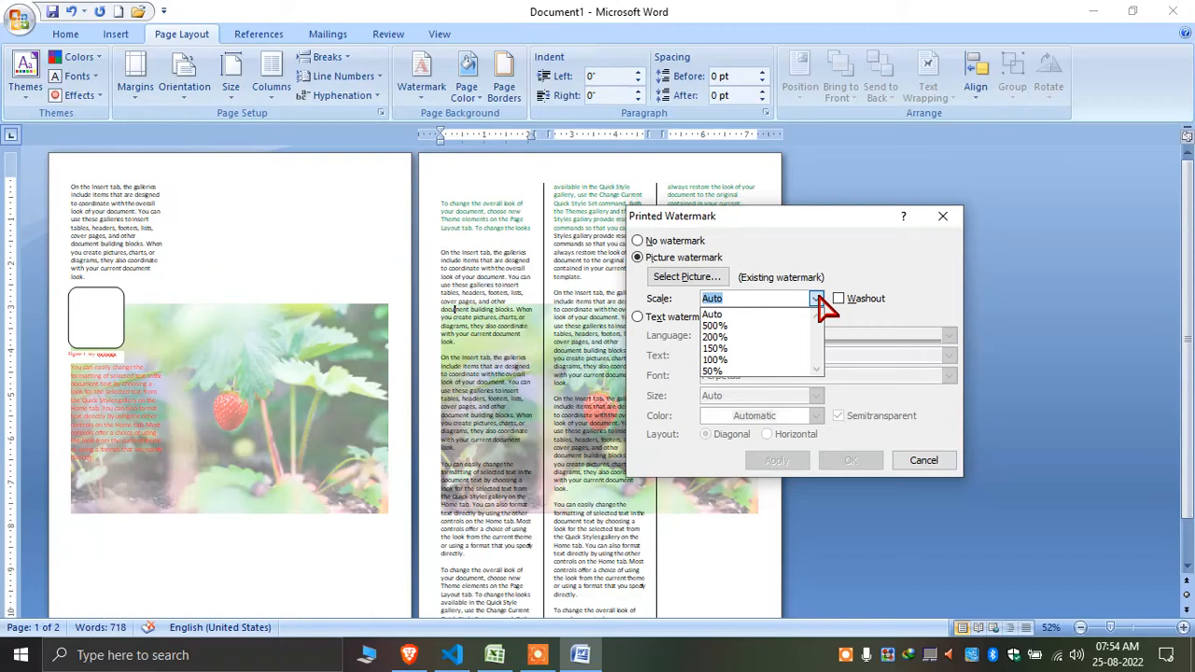
pyautogui.click(771, 337)
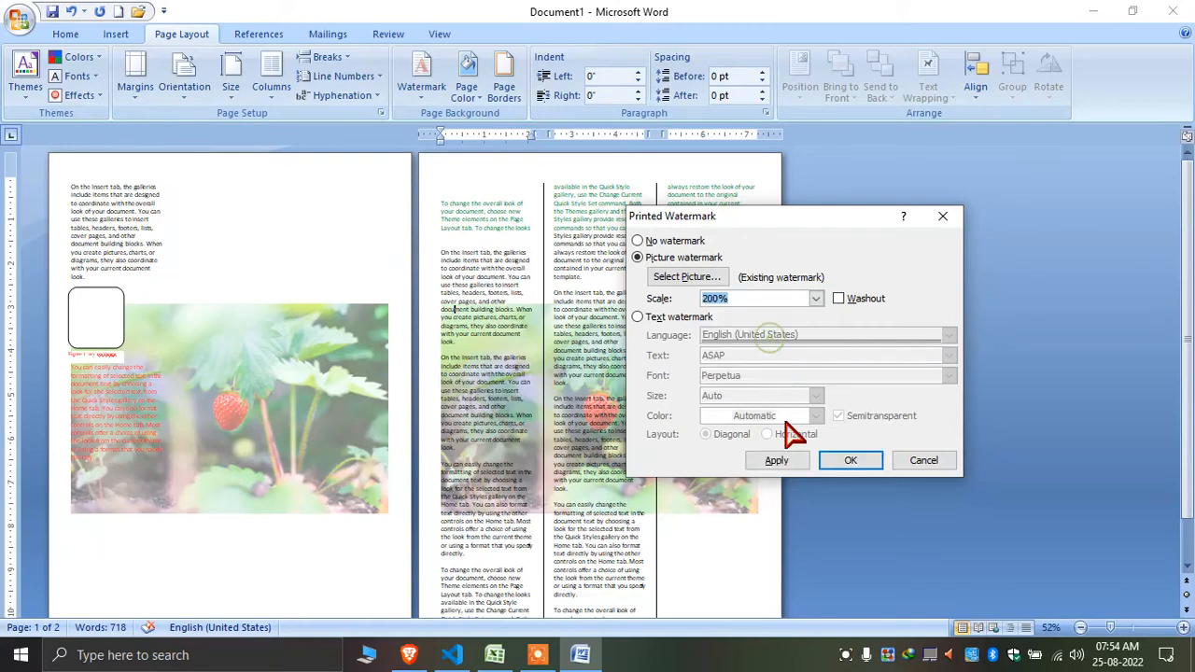
pyautogui.click(779, 462)
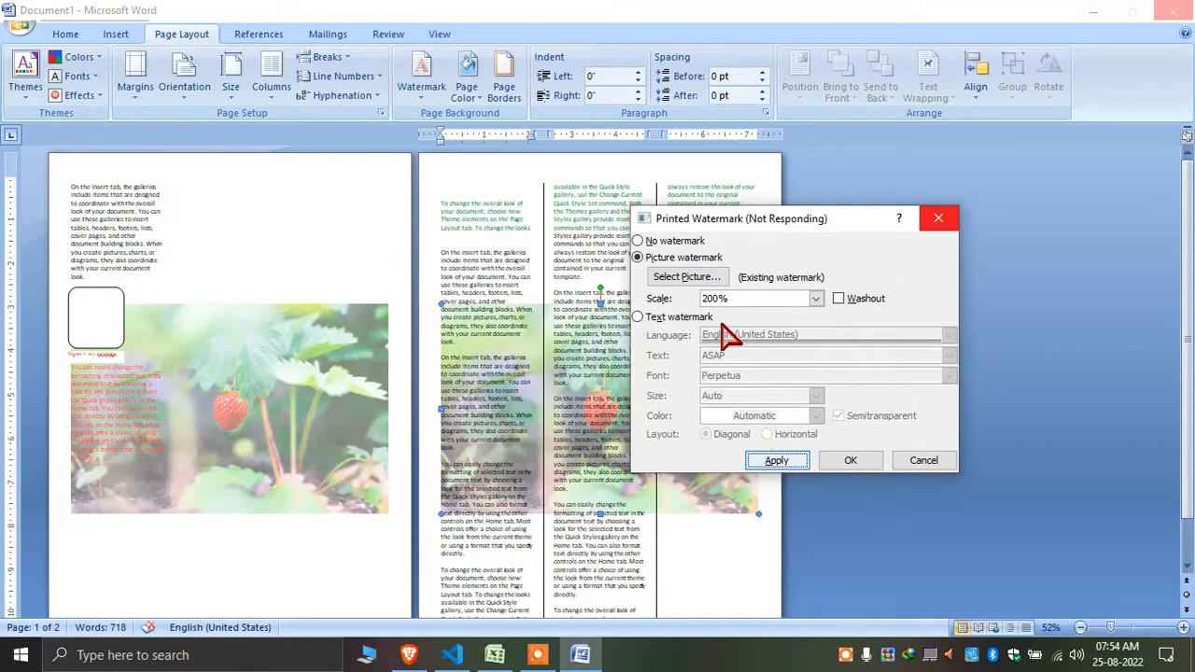
pyautogui.click(848, 461)
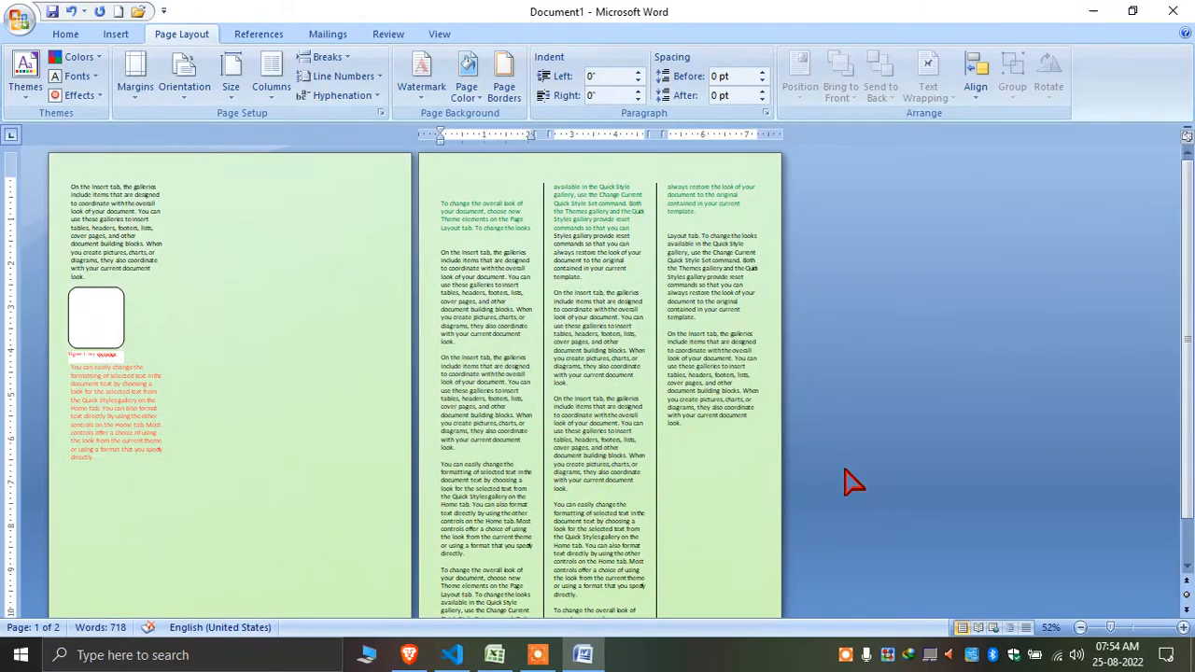
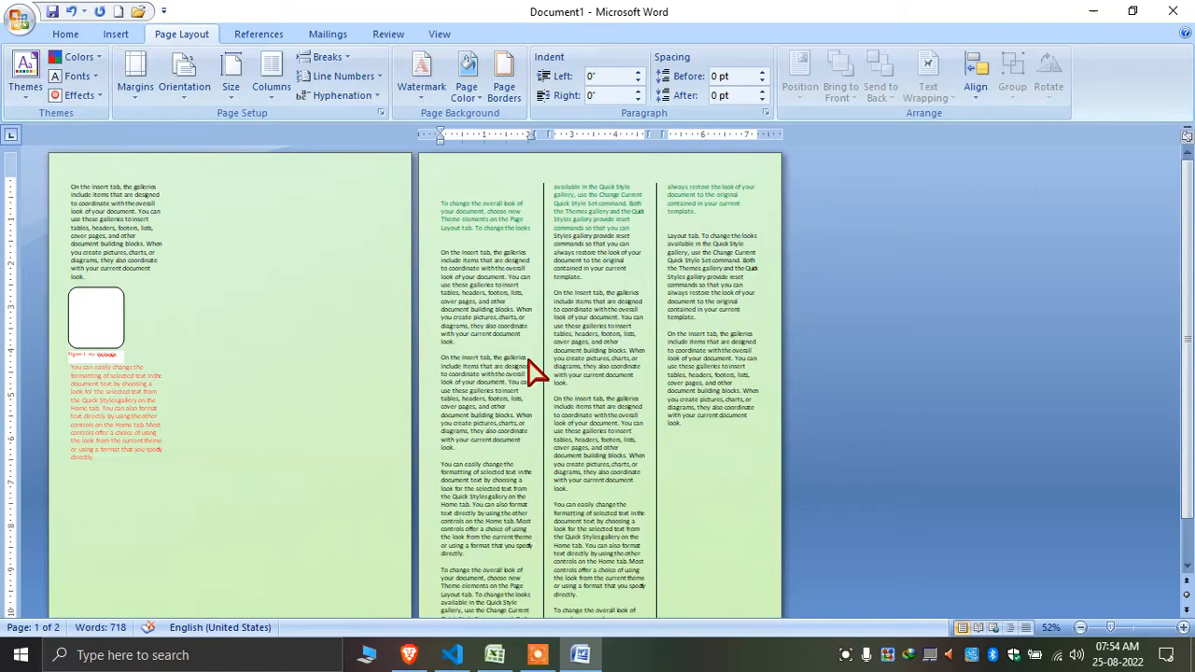
# - Set the picture watermark's scale to 100% and apply it
pyautogui.moveTo(587, 661)
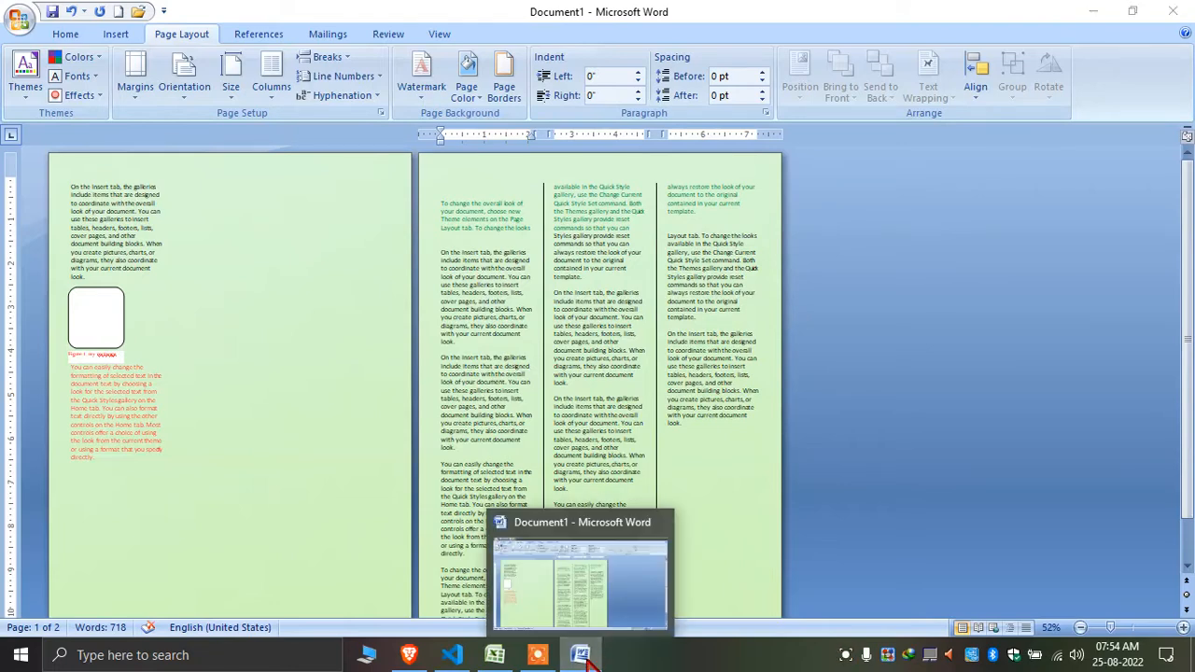
pyautogui.click(622, 342)
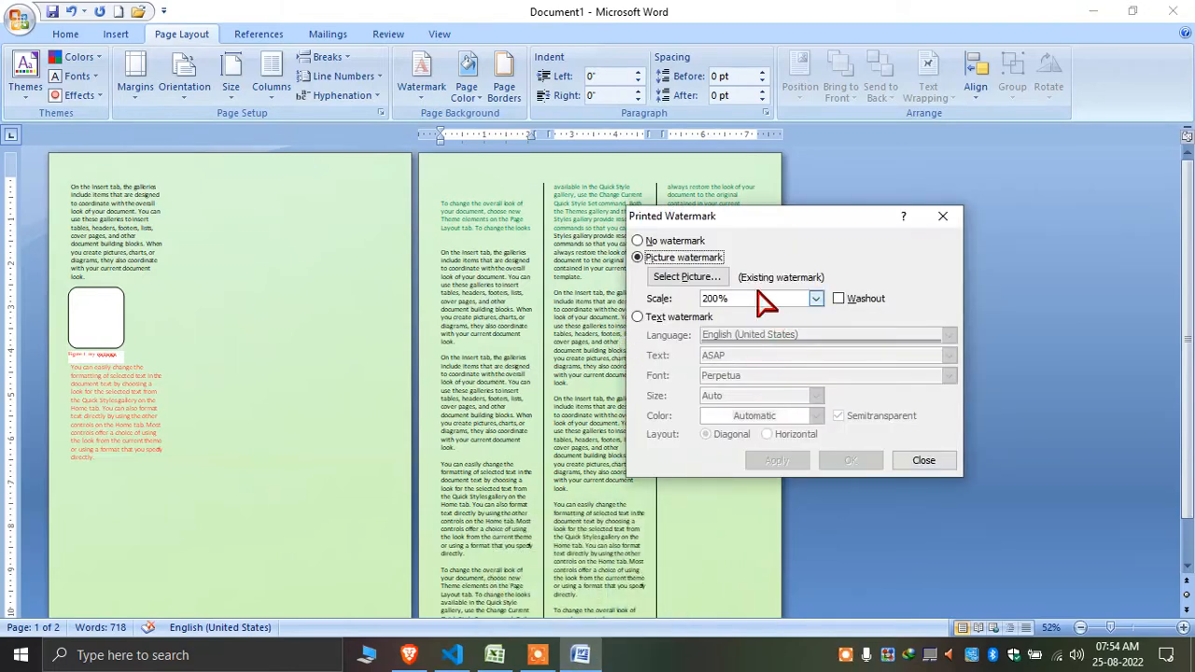
pyautogui.click(816, 298)
pyautogui.click(747, 361)
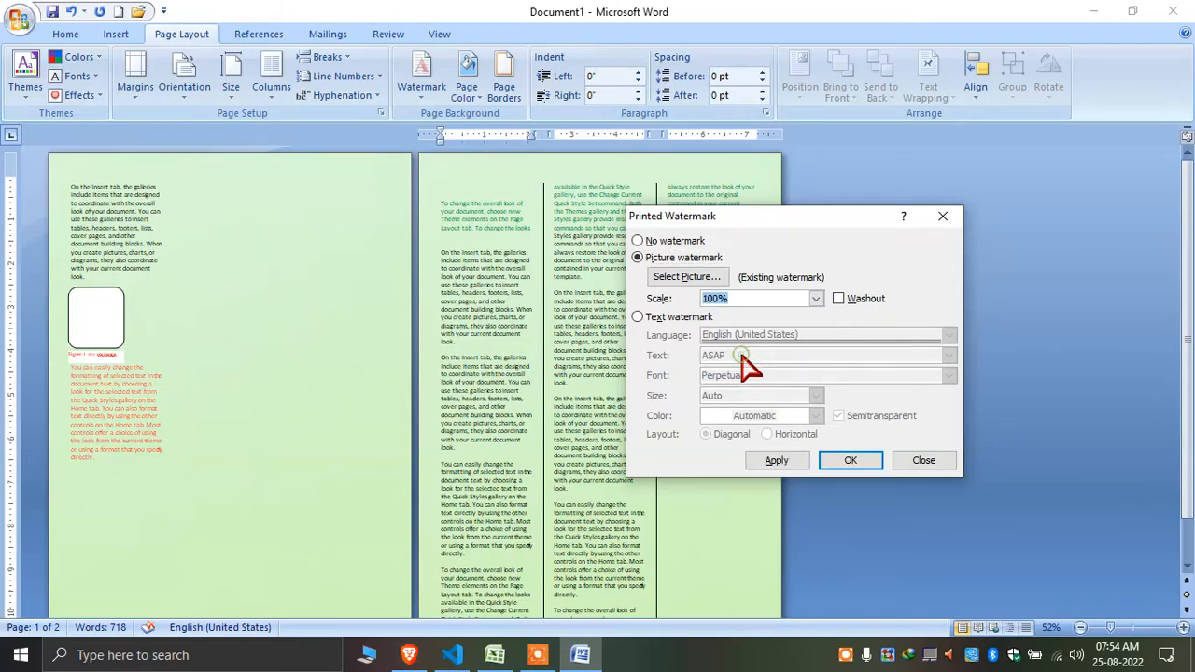
pyautogui.click(786, 465)
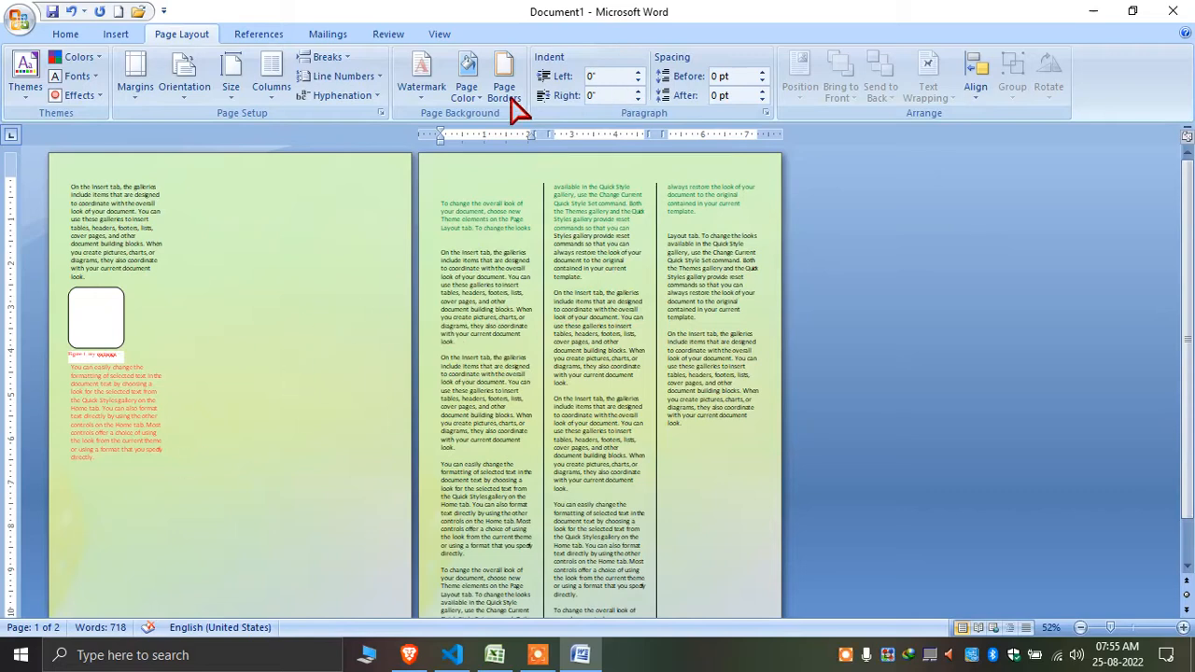
# - Remove the picture watermark from the document by applying the No watermark option, and close the watermark settings
pyautogui.click(426, 90)
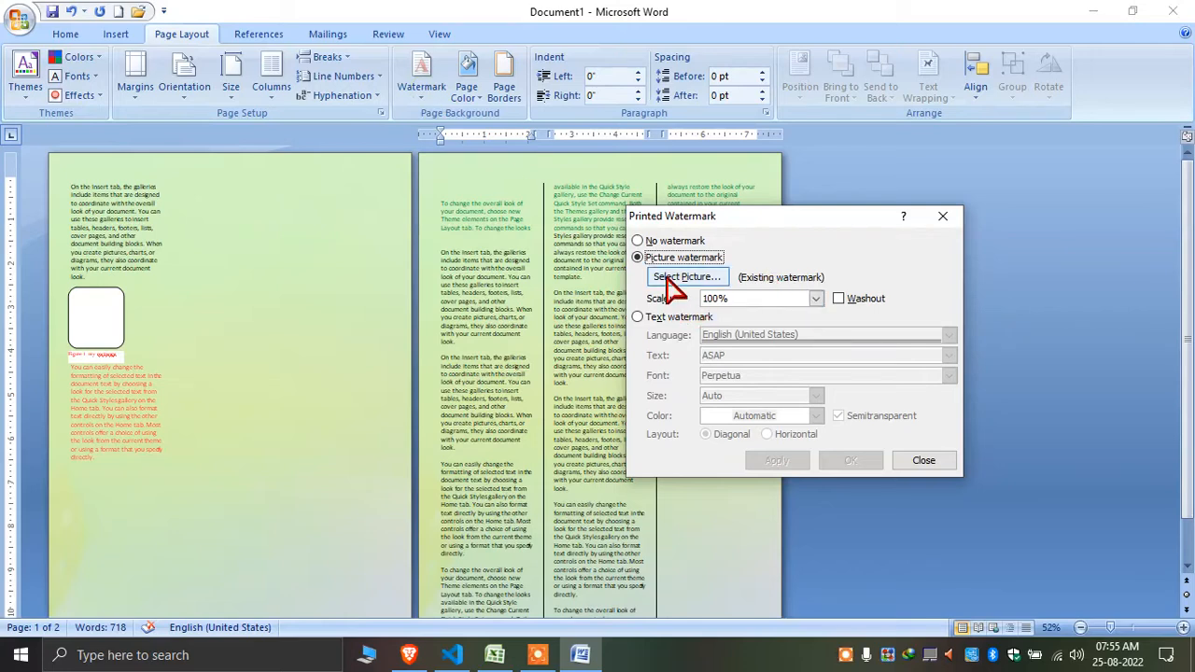
pyautogui.click(656, 241)
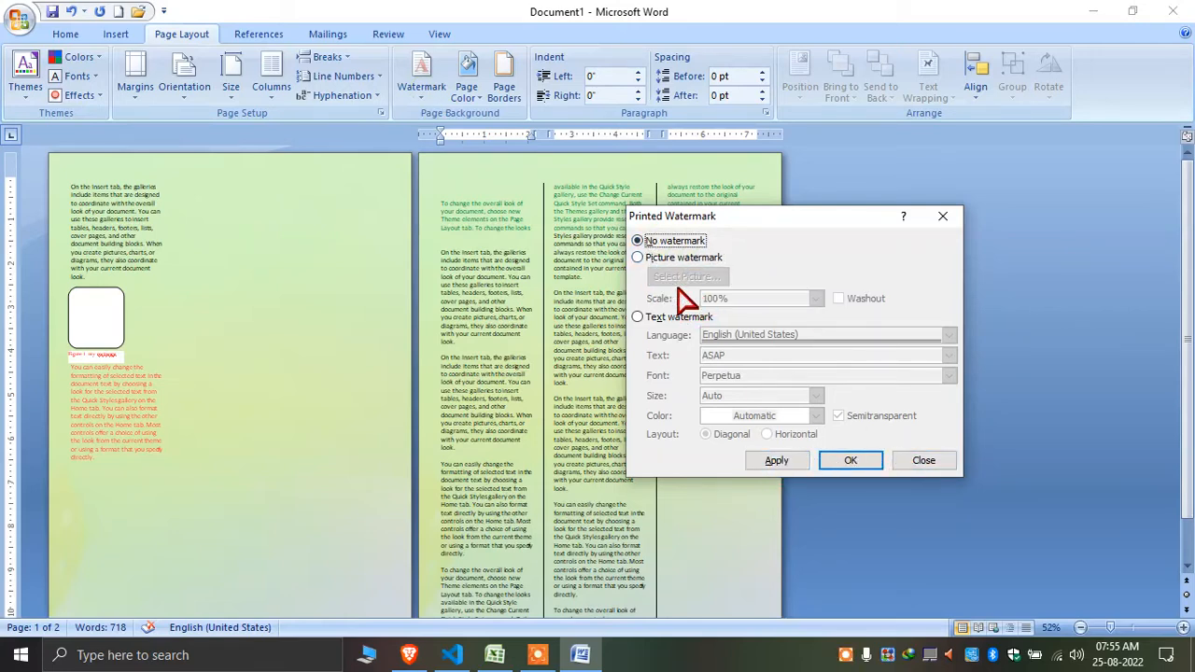
pyautogui.click(793, 462)
pyautogui.click(923, 461)
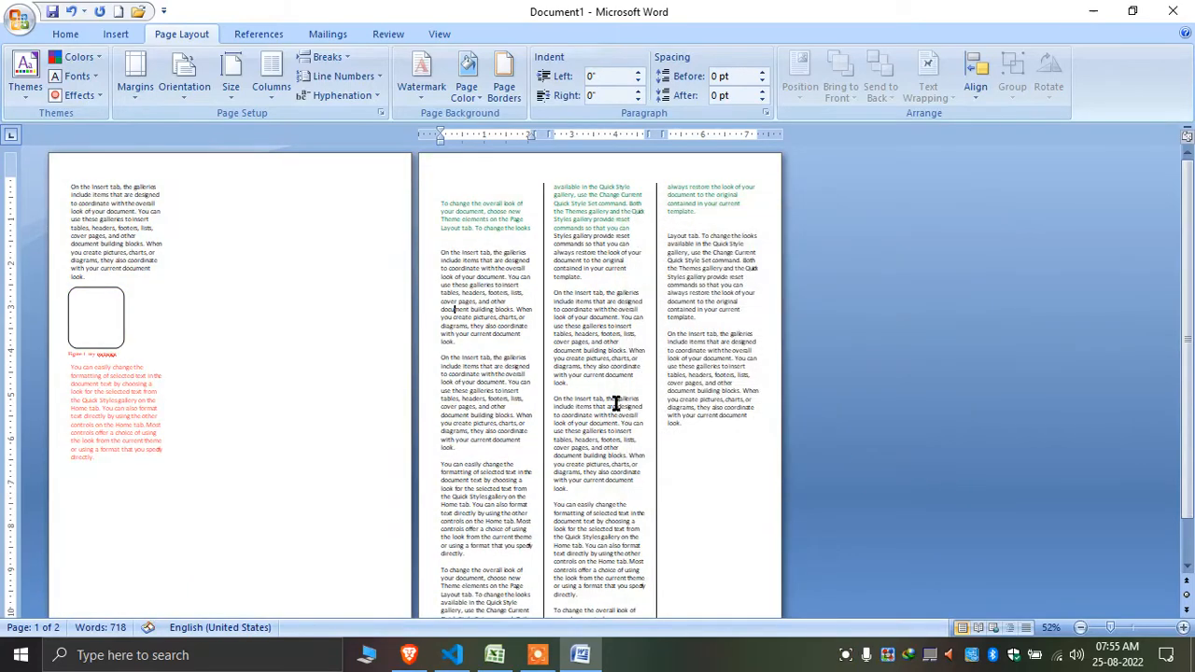
# - Fill the page background with a white-to-black two-color gradient, using Diagonal up shading and the variant with a dark central band
pyautogui.keyDown('ctrl'); pyautogui.scroll(4, 595, 420); pyautogui.keyUp('ctrl')
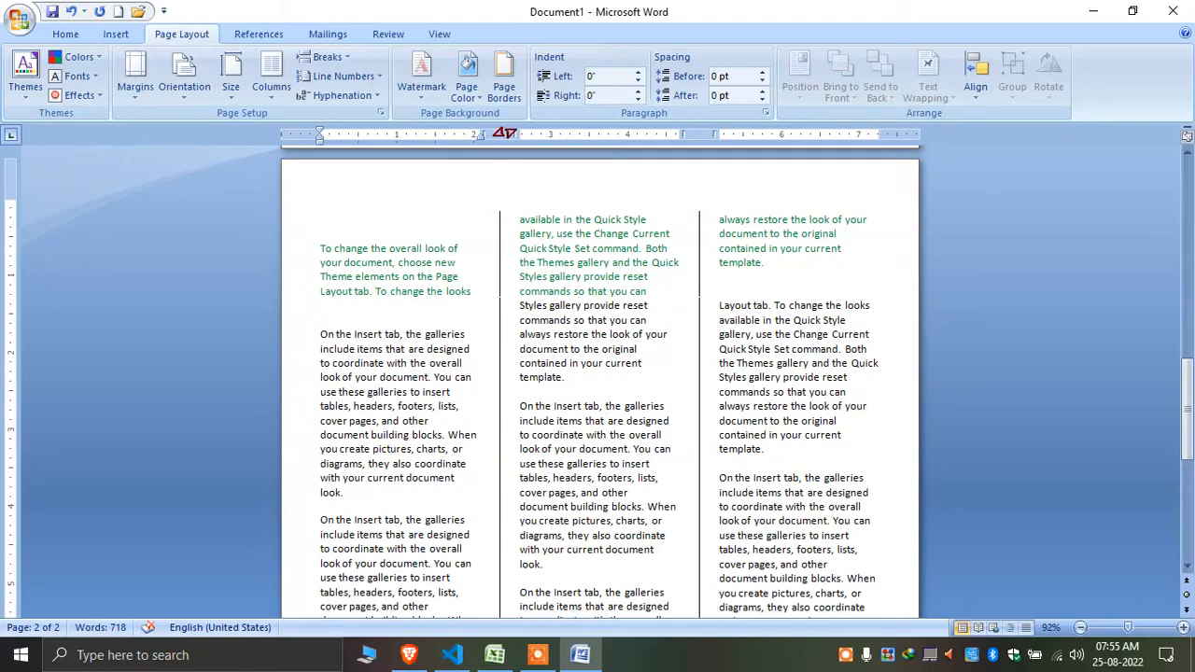
pyautogui.click(478, 86)
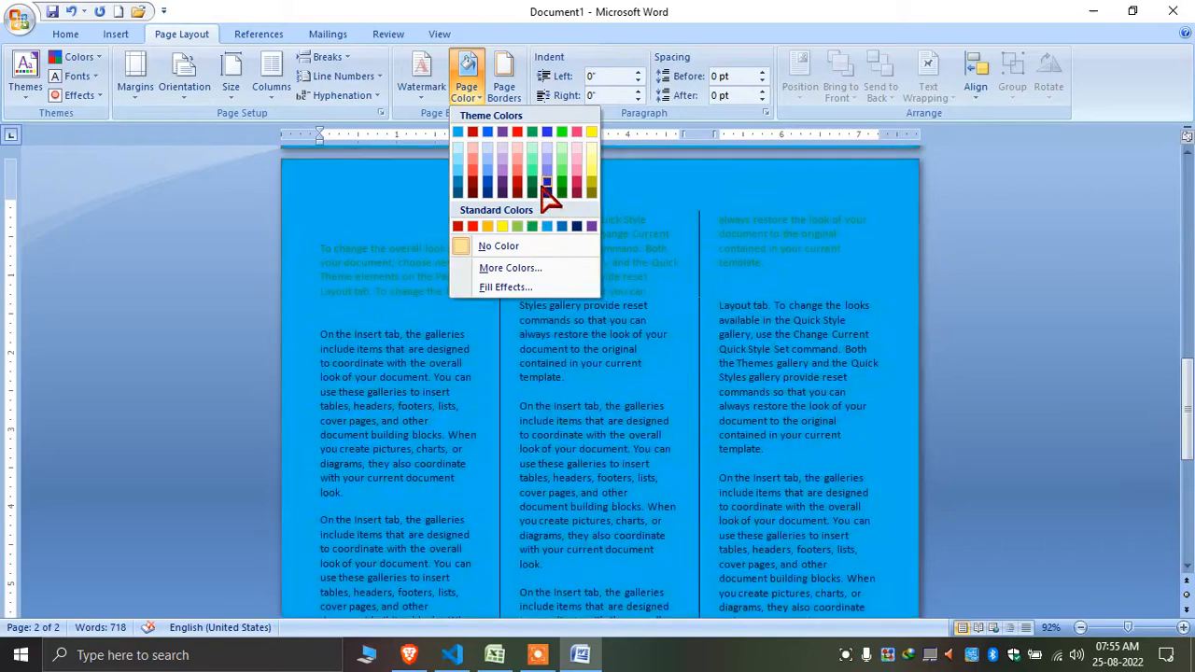
pyautogui.click(504, 286)
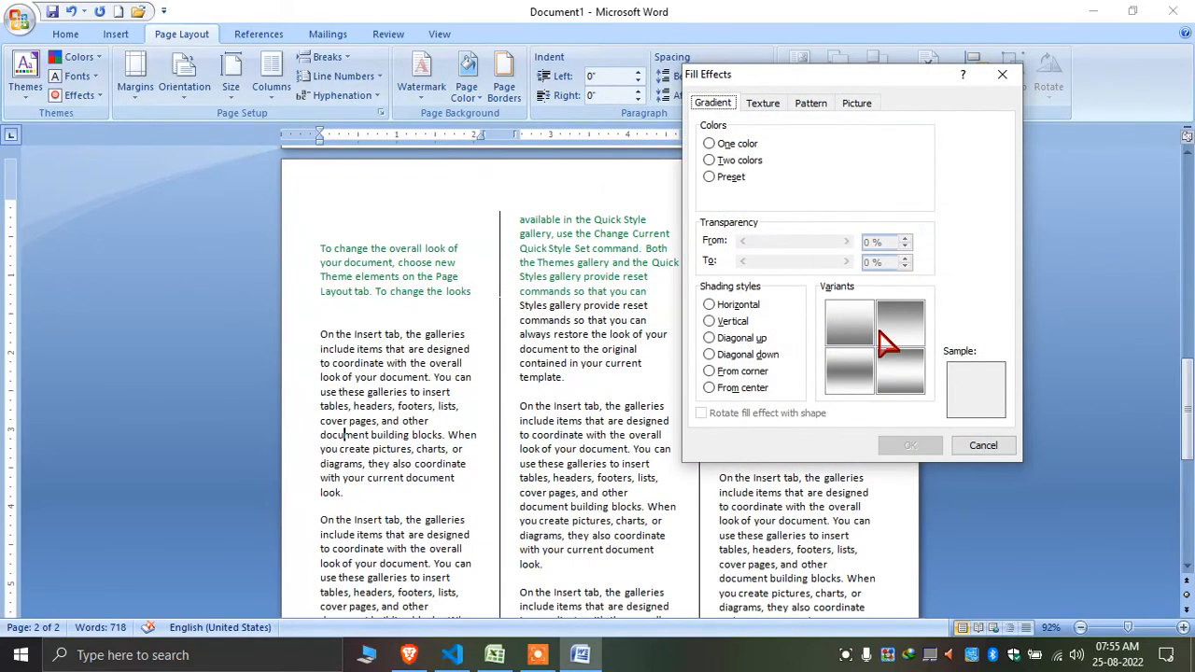
pyautogui.click(747, 159)
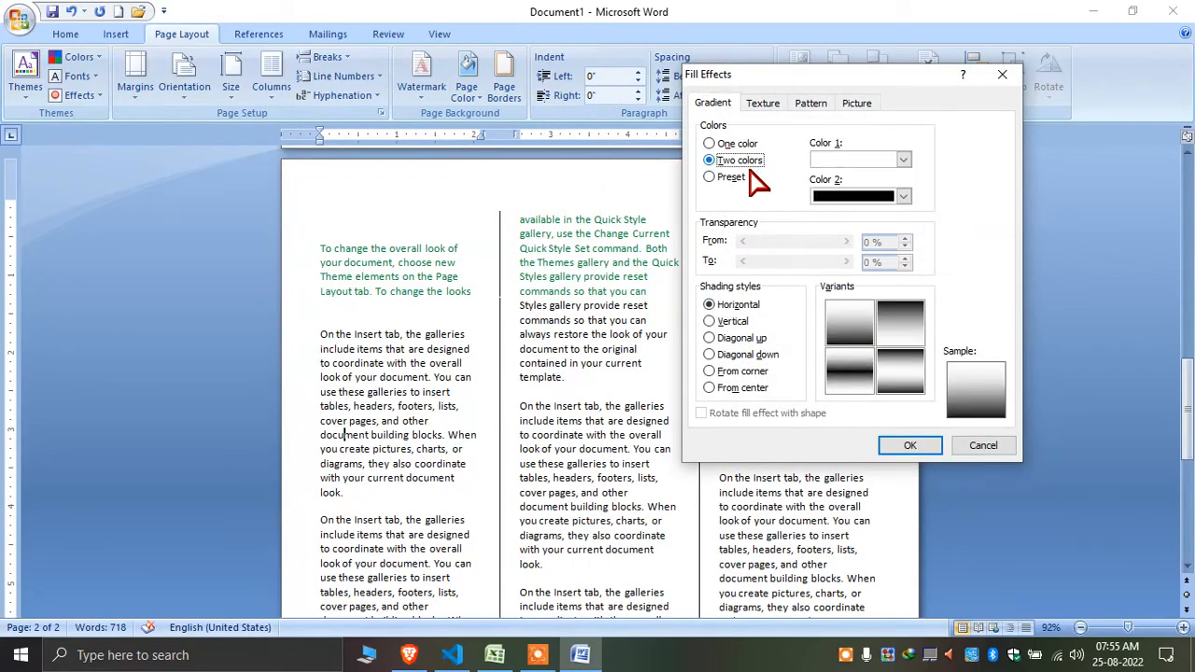
pyautogui.click(737, 338)
pyautogui.click(845, 372)
pyautogui.click(911, 445)
pyautogui.scroll(5, 597, 454)
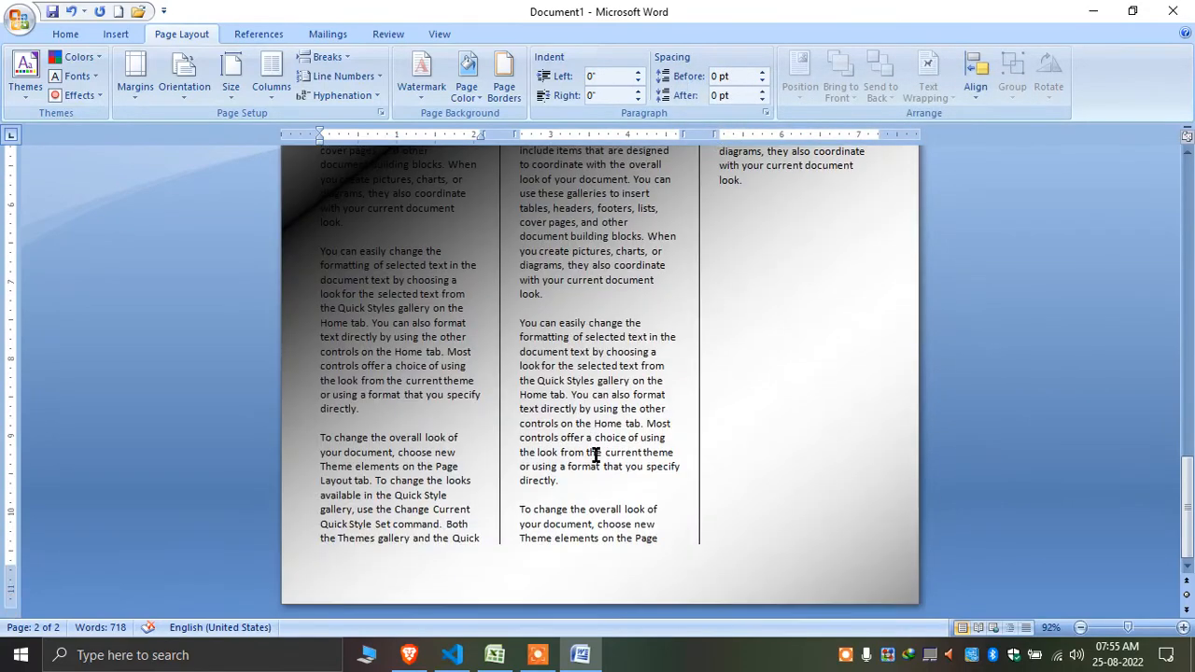
# - Replace the gradient page background with the Papyrus texture and view it on the page
pyautogui.click(473, 86)
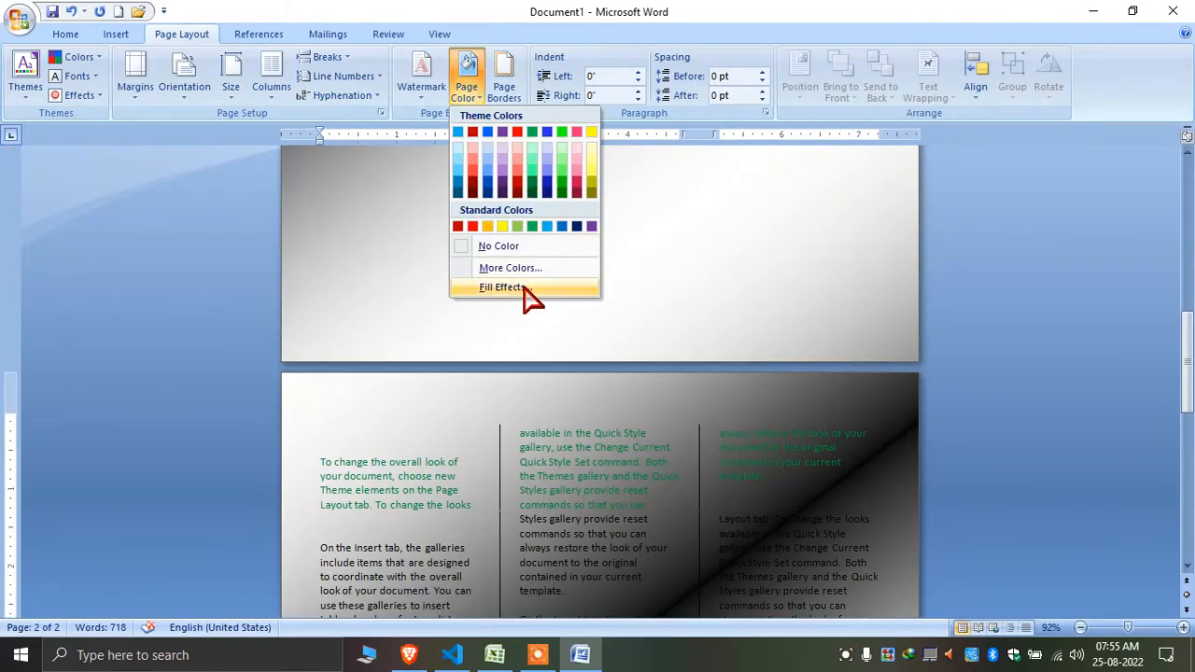
pyautogui.click(523, 290)
pyautogui.click(775, 103)
pyautogui.click(724, 161)
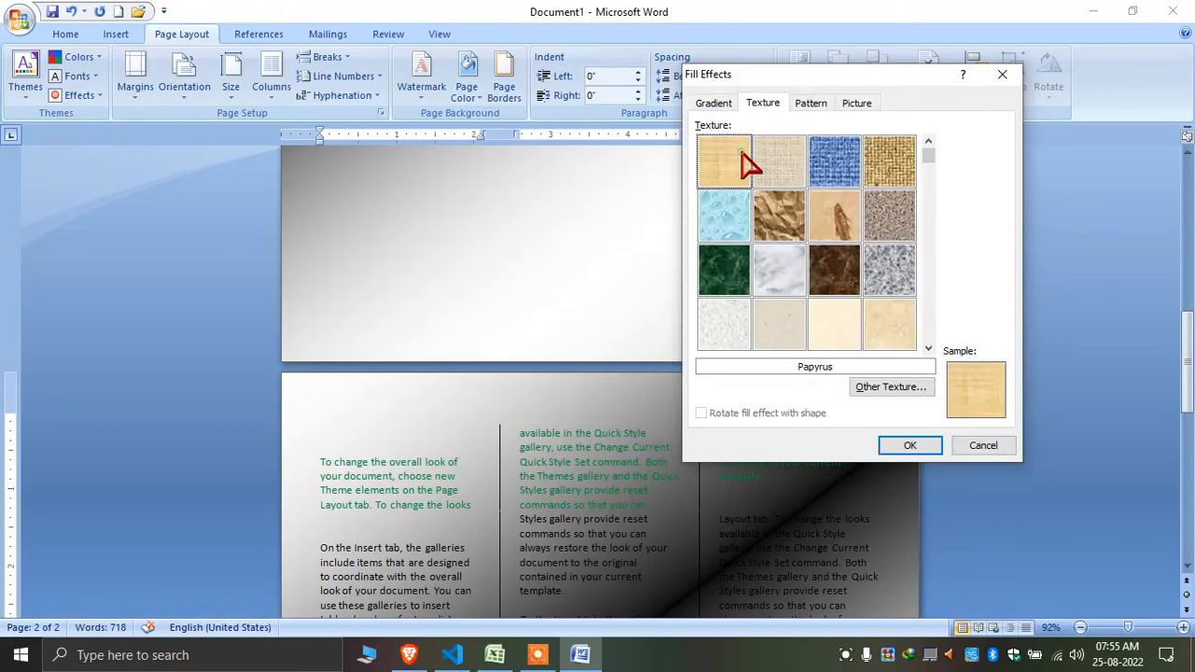
pyautogui.click(909, 445)
pyautogui.scroll(-5, 912, 435)
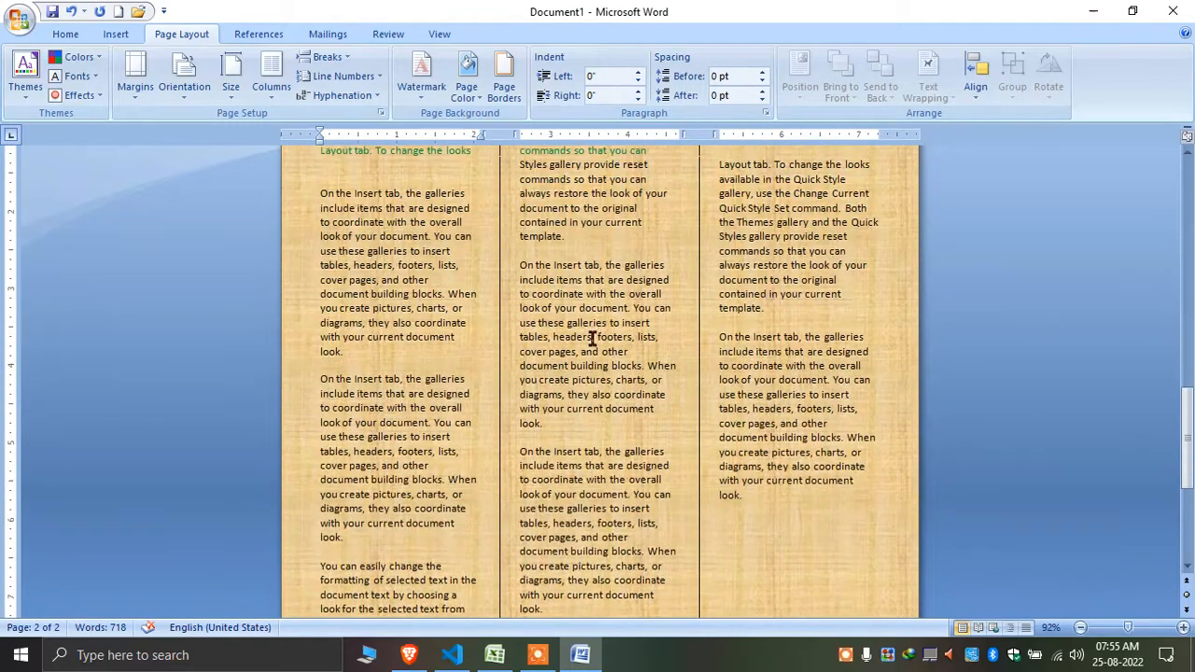
# - Change the page background texture to Denim
pyautogui.click(474, 94)
pyautogui.click(593, 303)
pyautogui.click(854, 170)
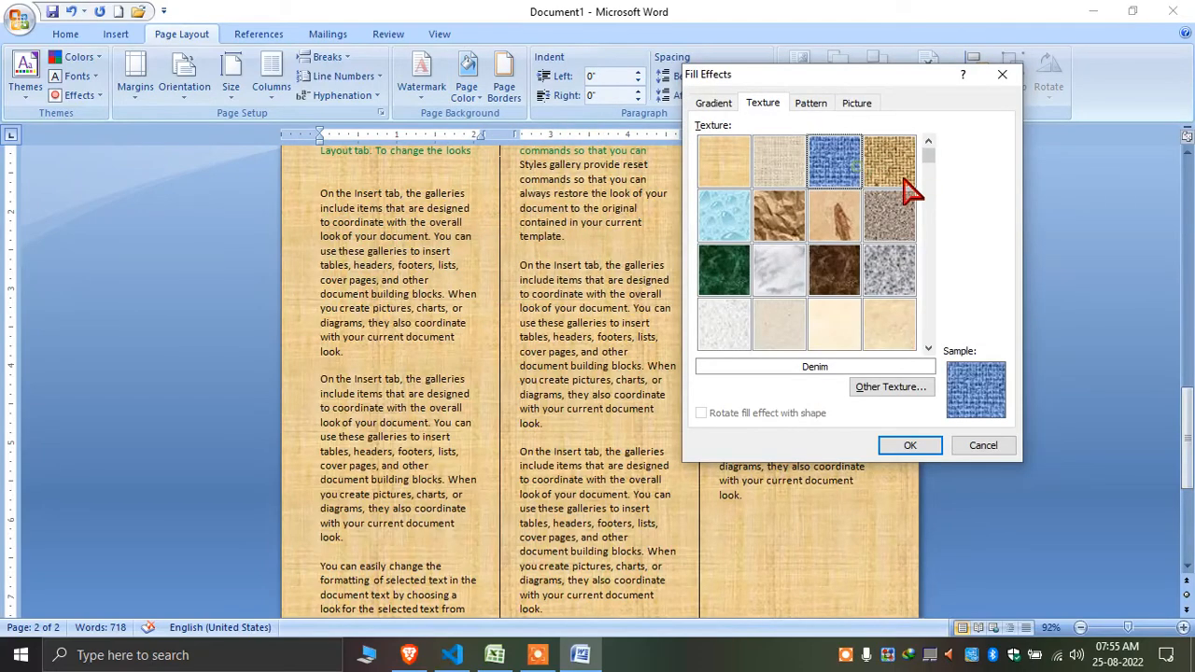
pyautogui.click(927, 446)
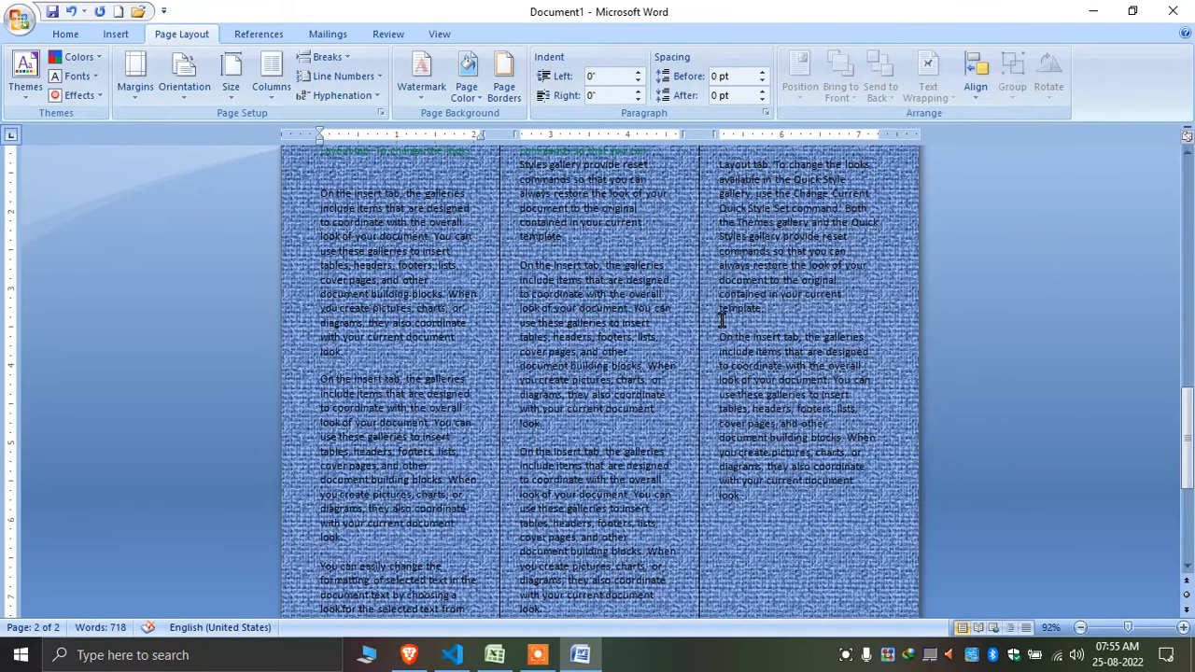
# - Replace the textured page background with a blue dotted pattern fill and inspect it up close
pyautogui.click(465, 89)
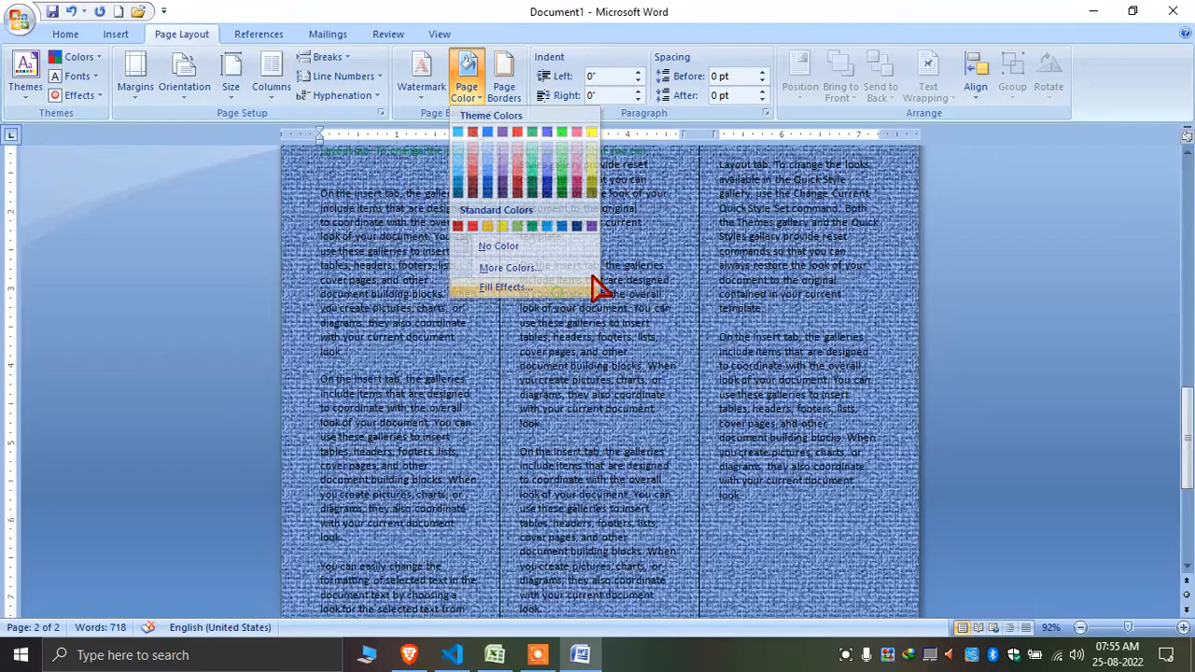
pyautogui.click(505, 286)
pyautogui.click(810, 103)
pyautogui.click(766, 213)
pyautogui.click(740, 232)
pyautogui.click(911, 445)
pyautogui.scroll(-5, 910, 434)
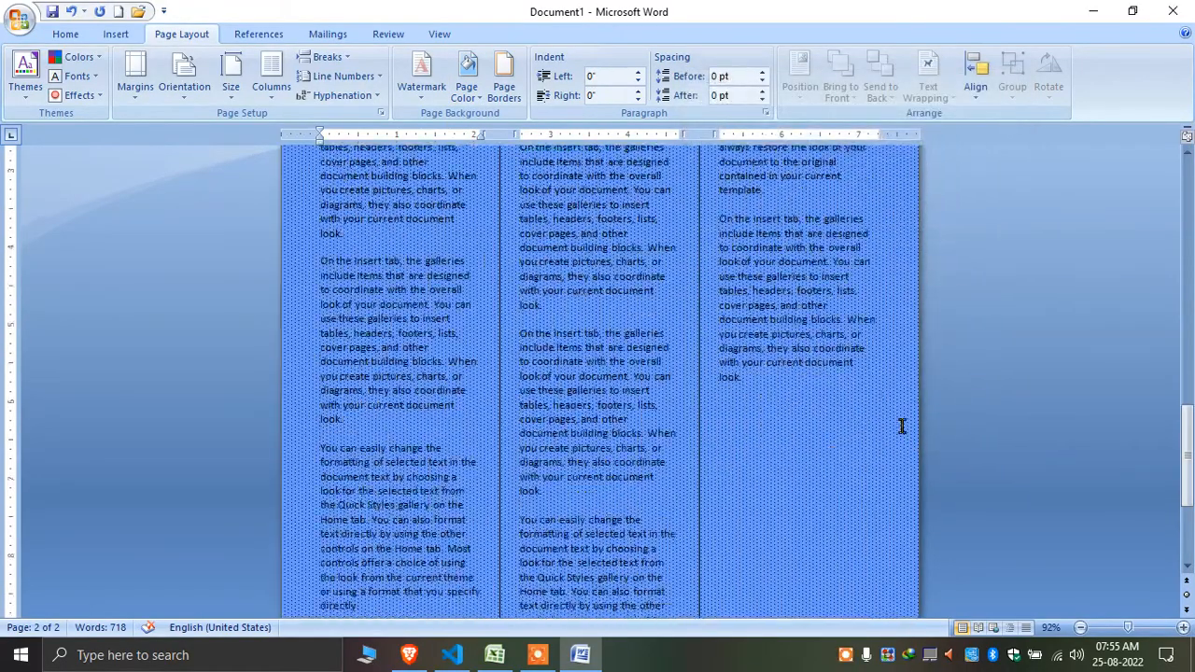
pyautogui.keyDown('ctrl'); pyautogui.scroll(4, 901, 421); pyautogui.keyUp('ctrl')
pyautogui.keyDown('ctrl'); pyautogui.scroll(4, 896, 420); pyautogui.keyUp('ctrl')
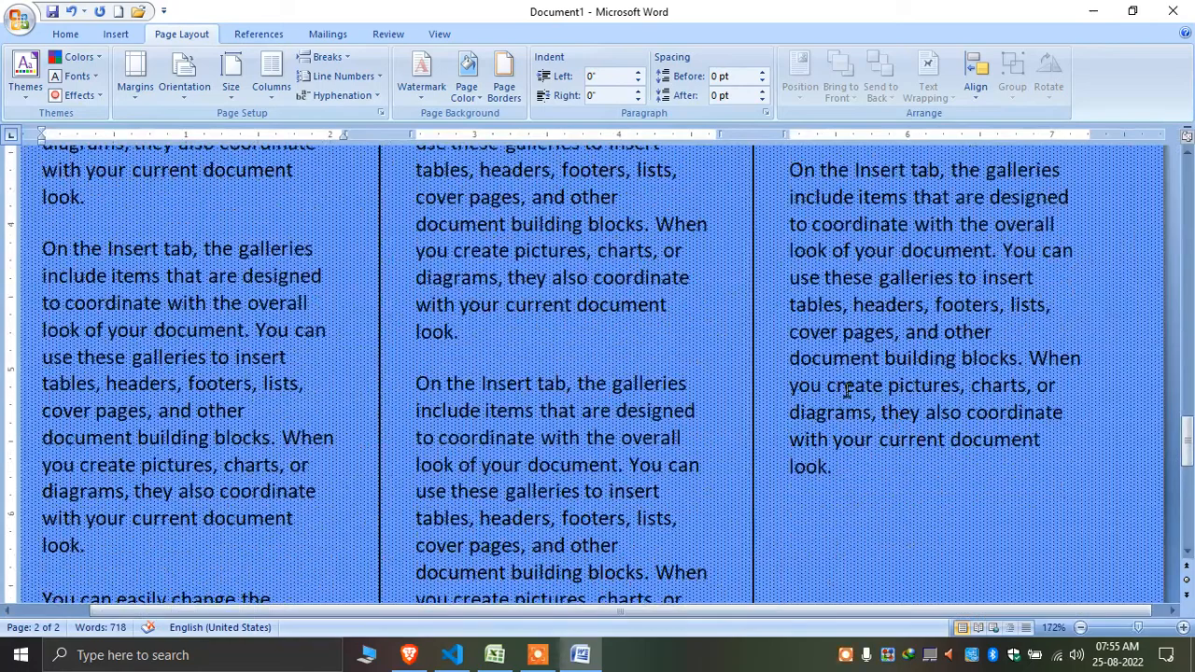
pyautogui.click(473, 99)
pyautogui.click(504, 89)
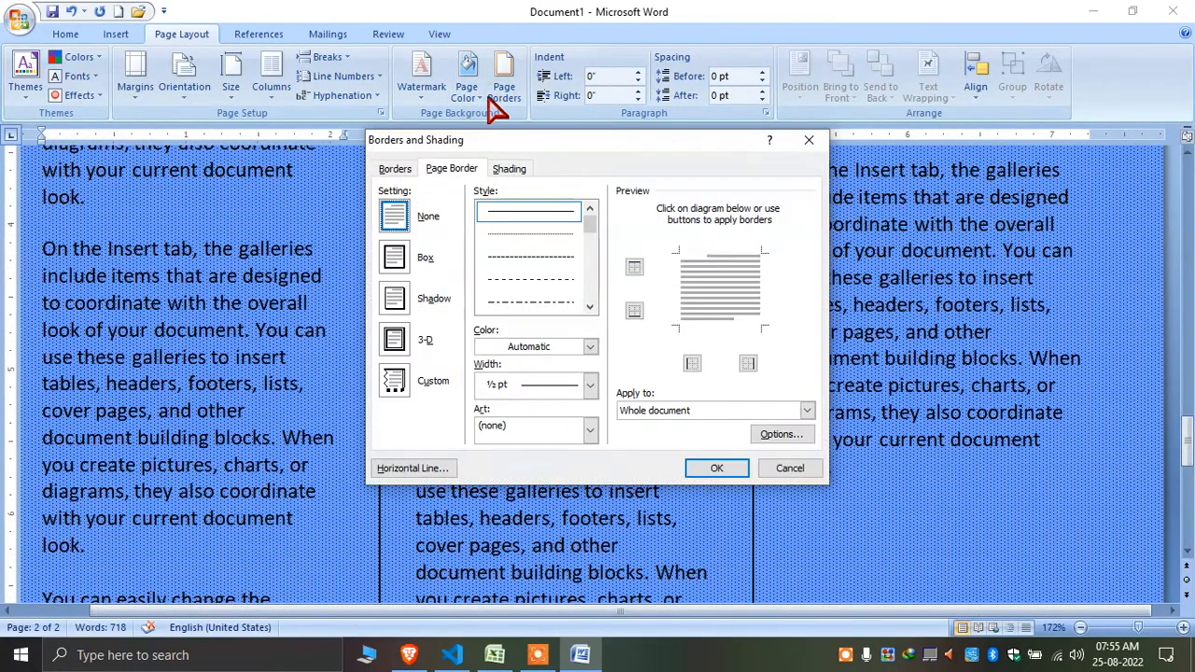
pyautogui.click(812, 139)
# - Fill the page background with the picture pexels-lukas-298694.jpg from the Desktop
pyautogui.click(473, 93)
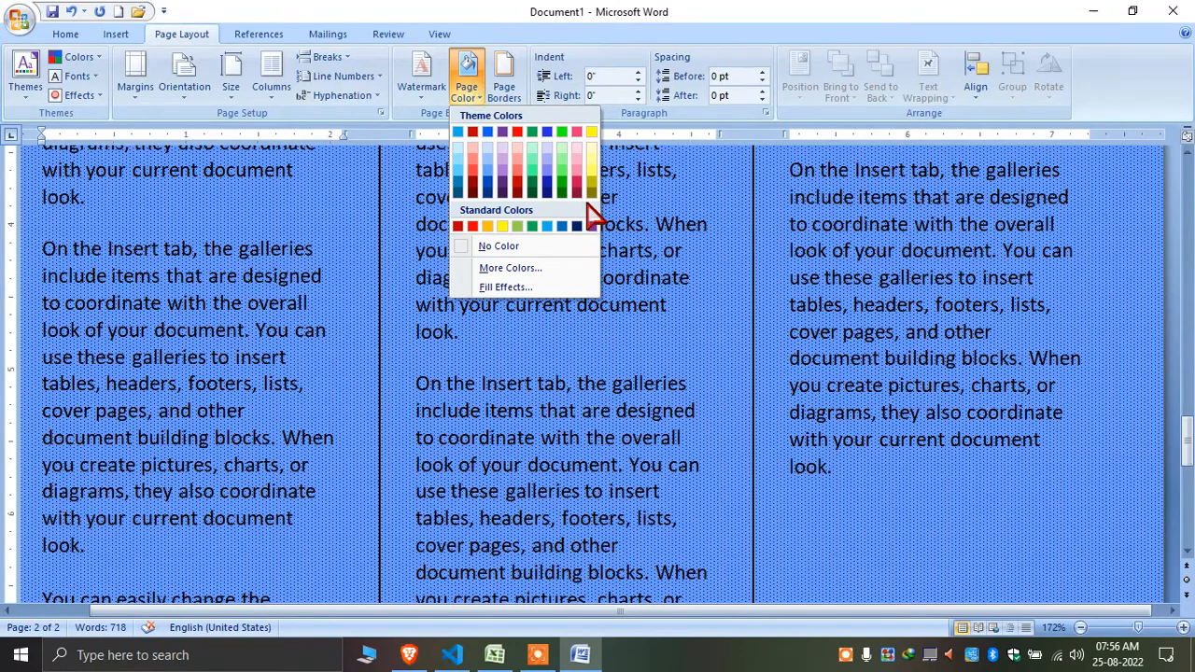
pyautogui.click(557, 289)
pyautogui.click(856, 106)
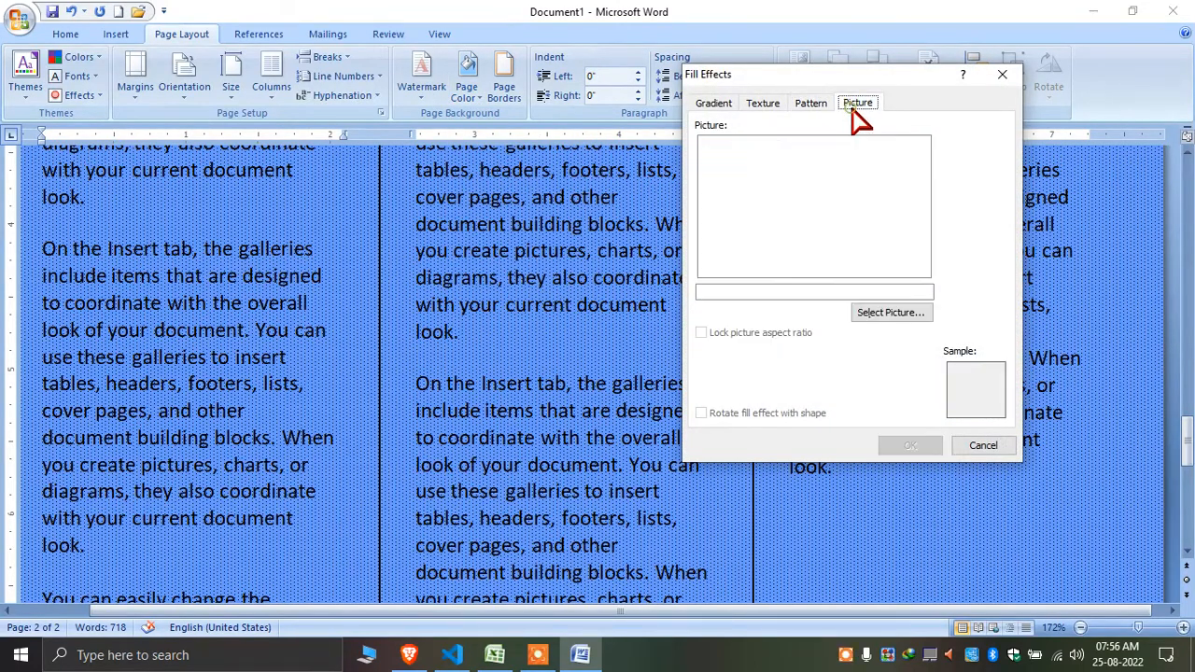
pyautogui.click(920, 313)
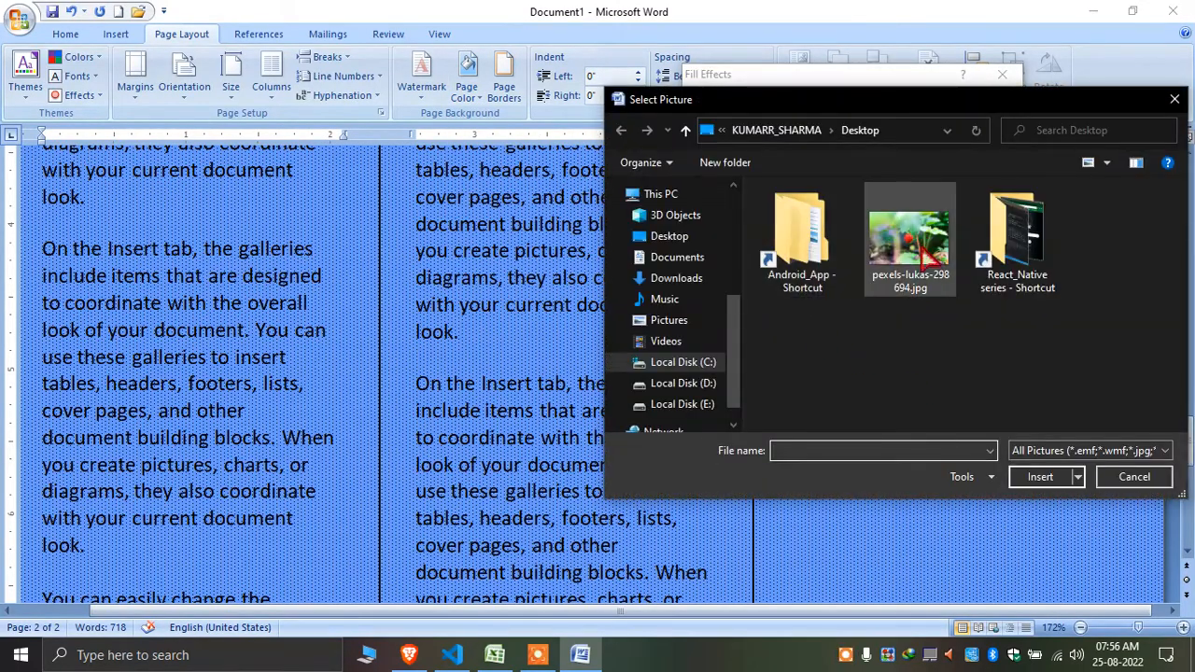
pyautogui.doubleClick(923, 263)
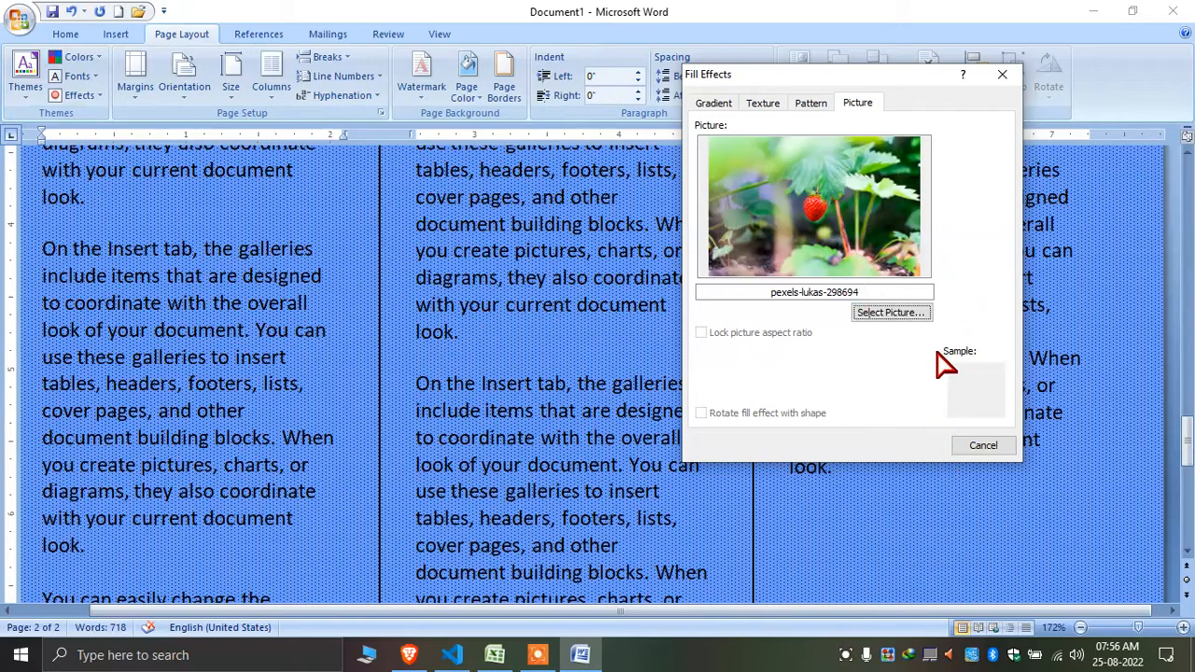
pyautogui.click(910, 446)
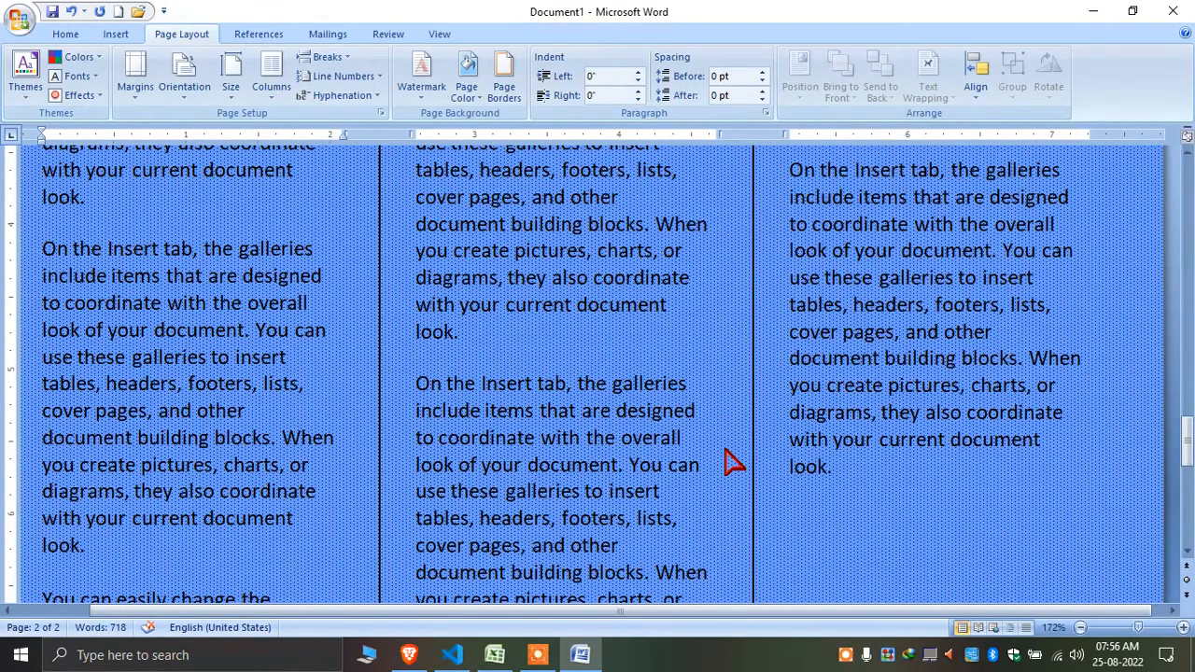
# - Examine how the picture background looks behind the text on both pages
pyautogui.keyDown('ctrl'); pyautogui.scroll(-14, 723, 476); pyautogui.keyUp('ctrl')
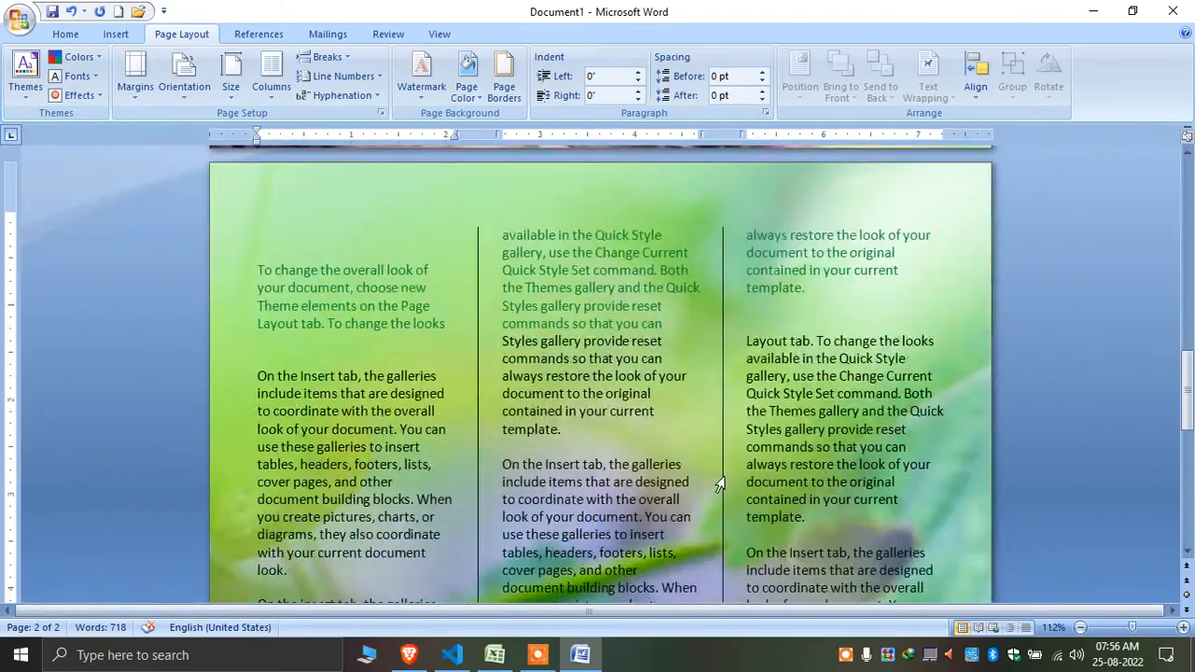
pyautogui.keyDown('ctrl'); pyautogui.scroll(12, 725, 478); pyautogui.keyUp('ctrl')
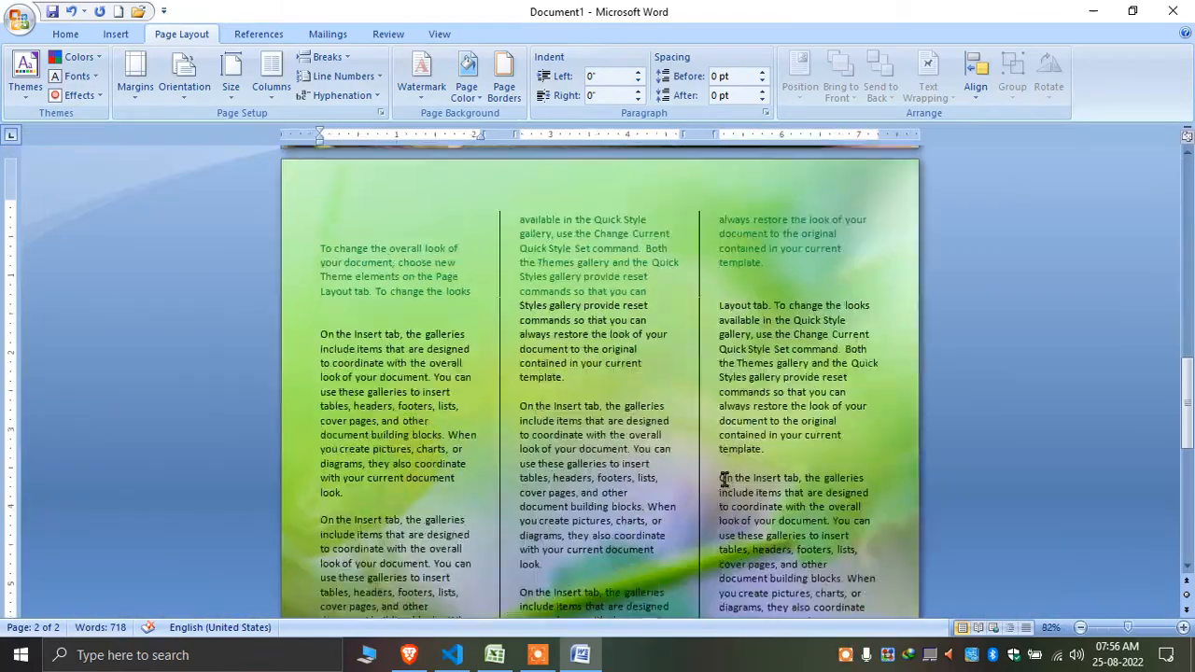
pyautogui.scroll(-6, 723, 479)
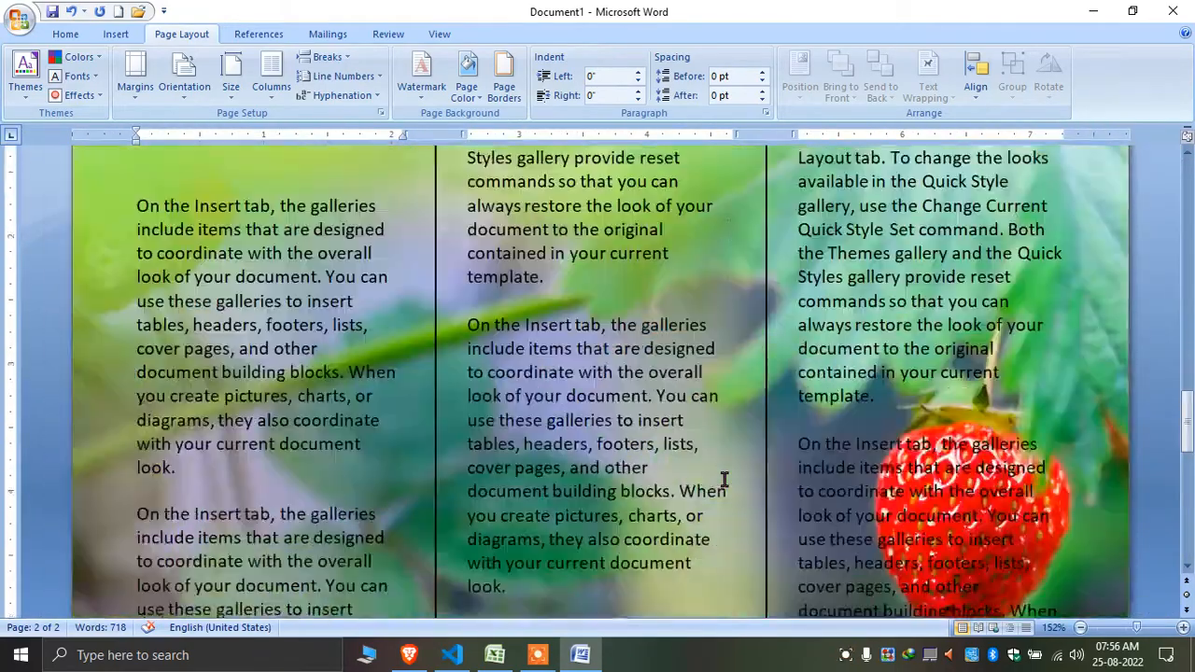
pyautogui.scroll(7, 723, 479)
pyautogui.scroll(15, 693, 485)
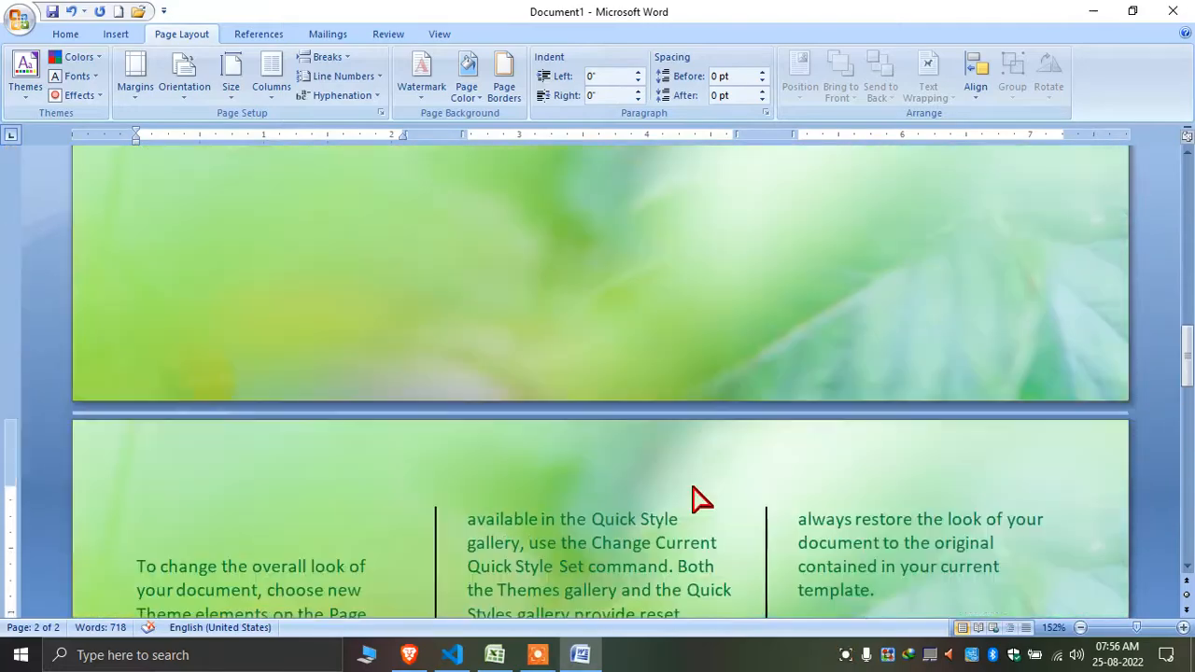
pyautogui.scroll(2, 679, 466)
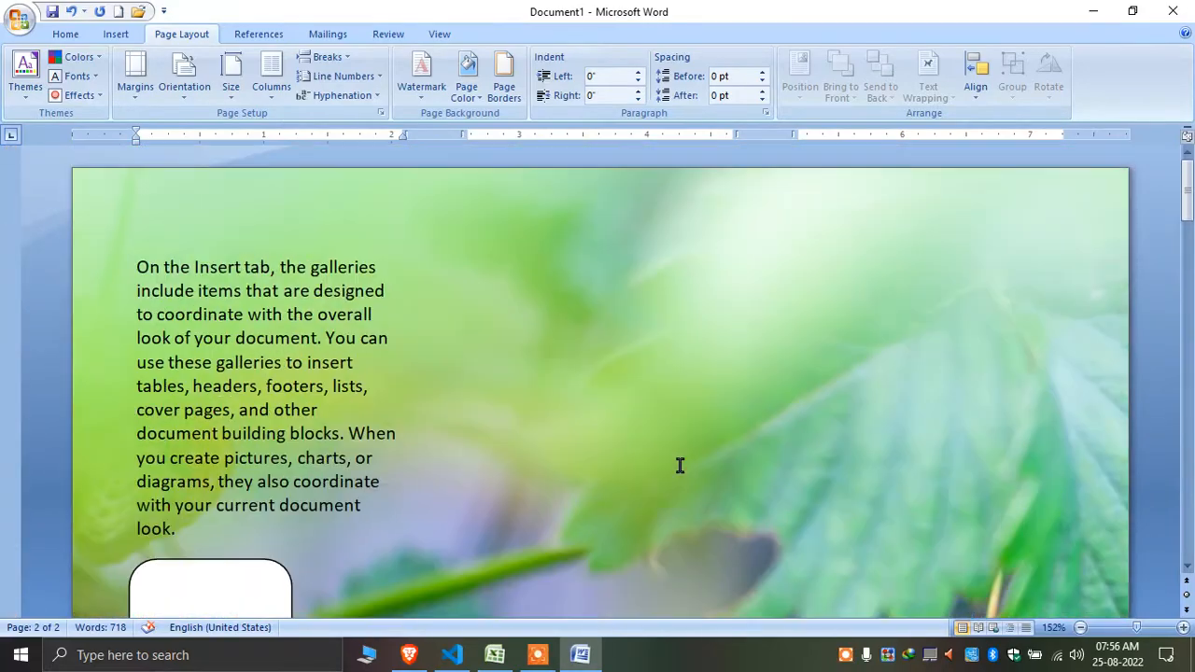
pyautogui.keyDown('ctrl'); pyautogui.scroll(-7, 679, 448); pyautogui.keyUp('ctrl')
pyautogui.scroll(-6, 679, 449)
pyautogui.scroll(-8, 737, 458)
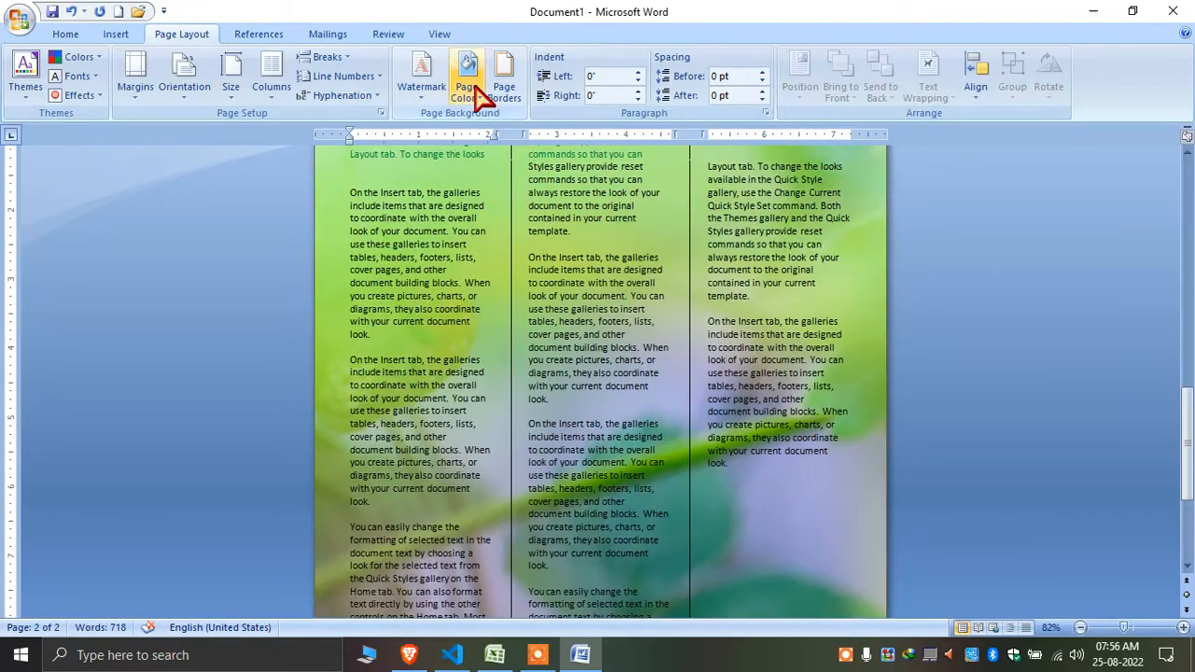
# - Review the gradient, texture and pattern options in the page background's fill effects, then close them without applying a change
pyautogui.click(434, 93)
pyautogui.click(467, 86)
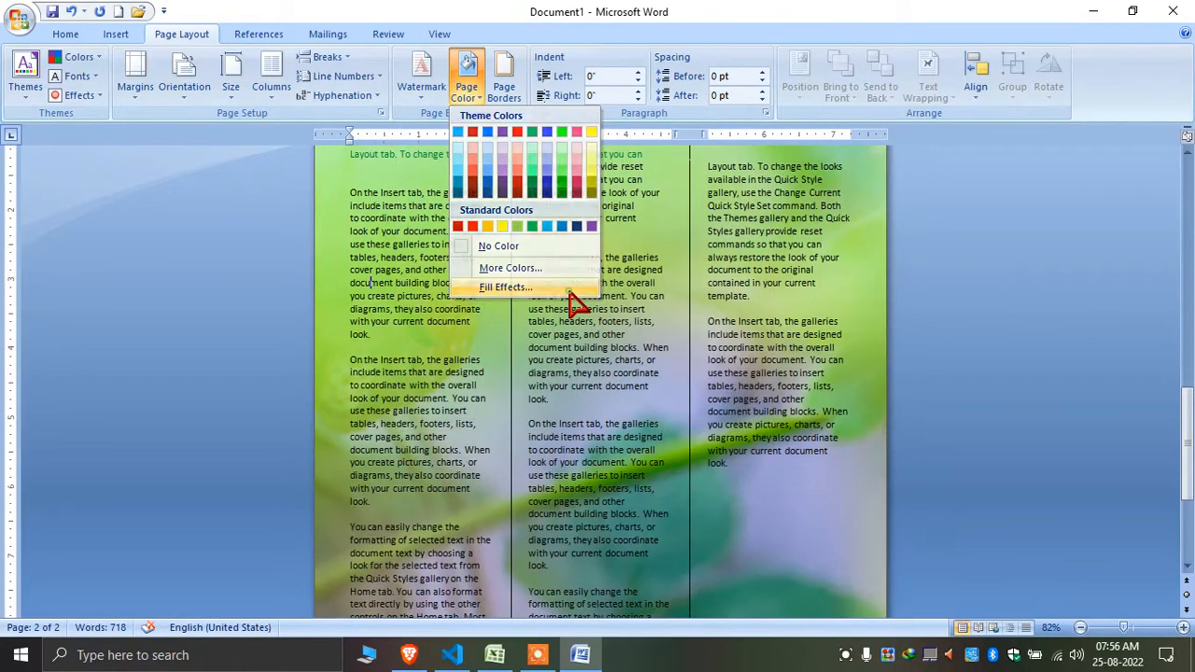
pyautogui.click(509, 287)
pyautogui.click(707, 105)
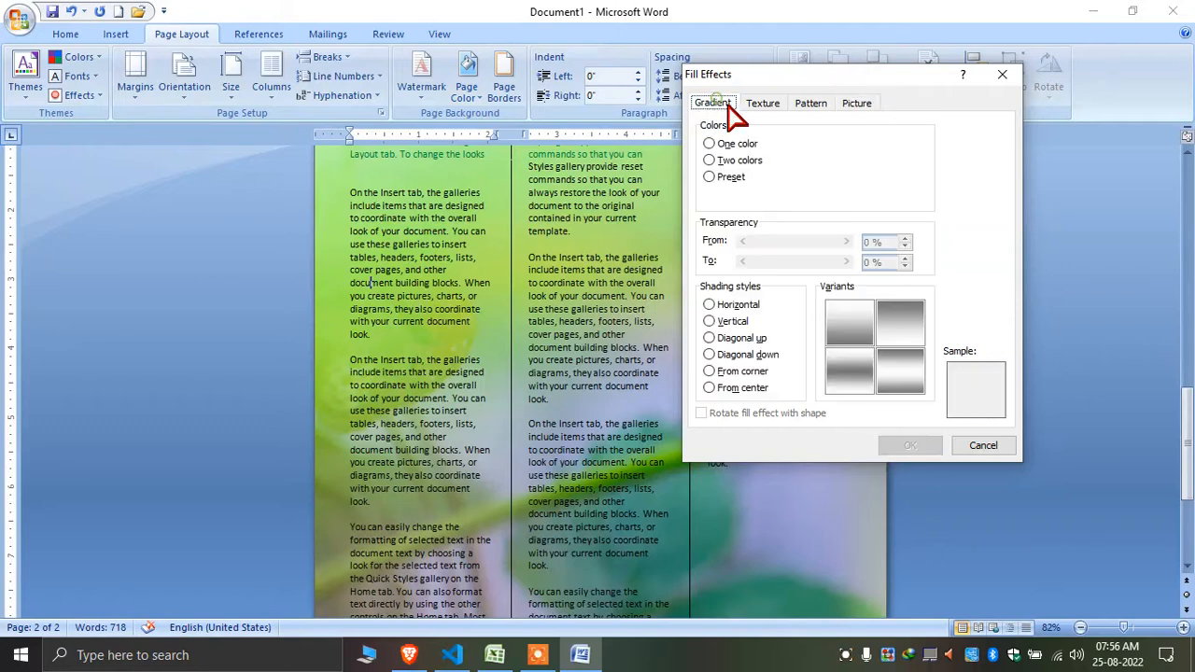
pyautogui.click(767, 104)
pyautogui.click(823, 104)
pyautogui.click(1001, 75)
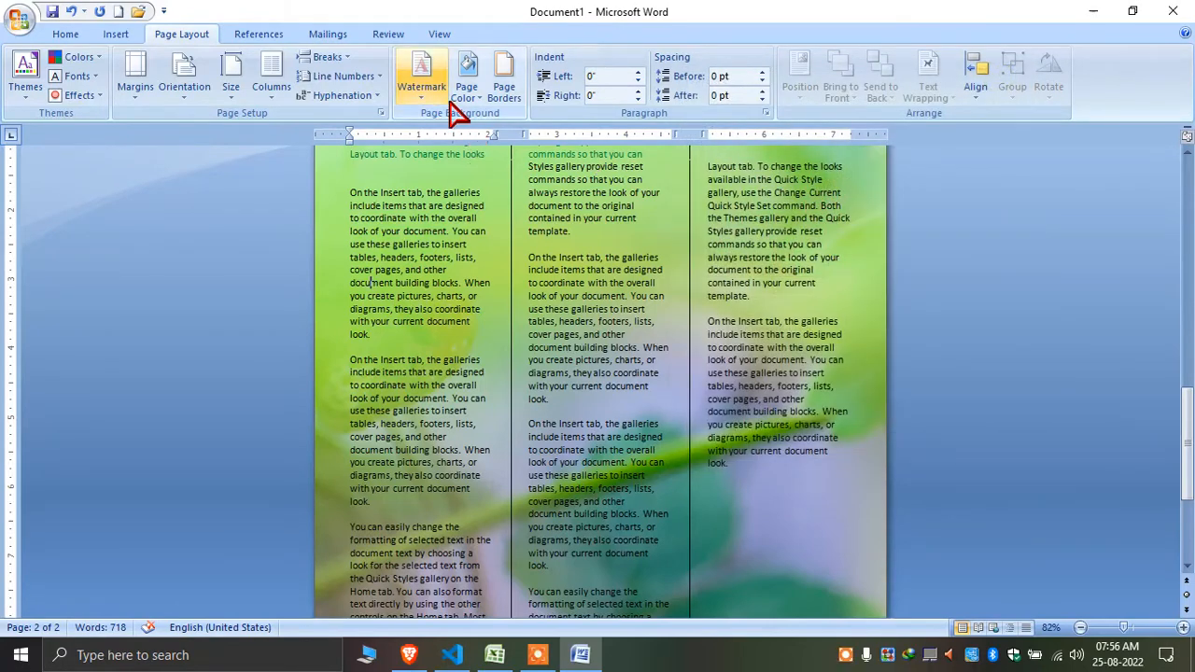
# - Remove the picture background by setting the page color to No Color, and check the pages
pyautogui.click(464, 93)
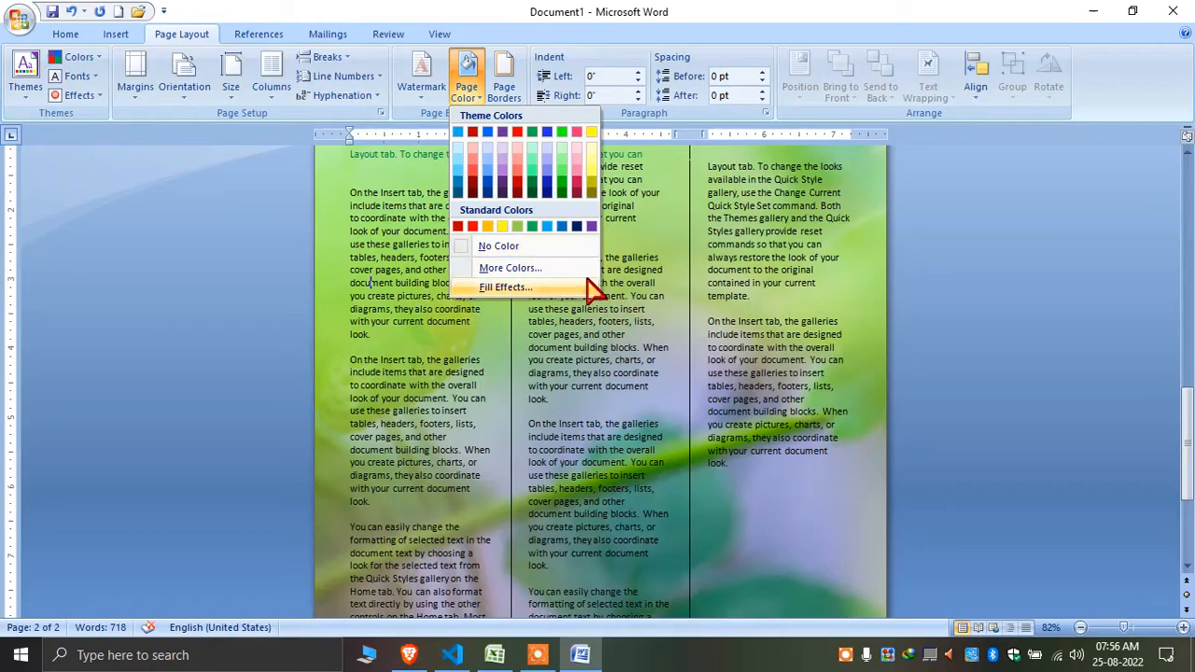
pyautogui.click(539, 247)
pyautogui.scroll(-2, 592, 304)
pyautogui.scroll(5, 701, 464)
pyautogui.scroll(1, 707, 480)
pyautogui.scroll(-1, 651, 495)
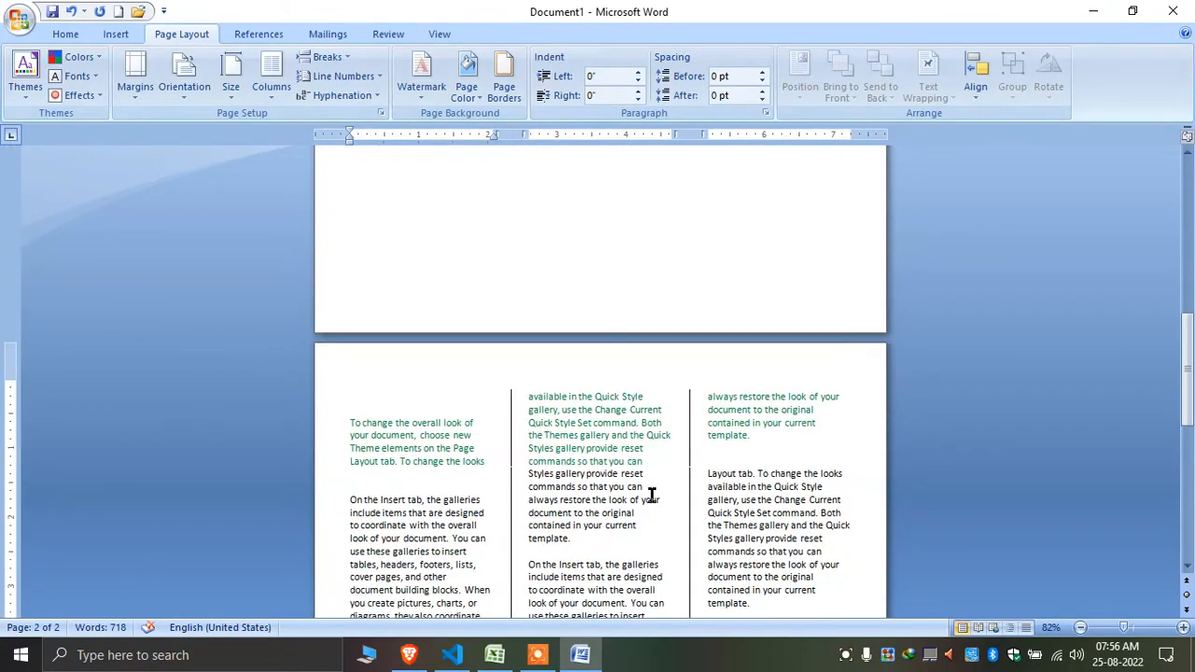
pyautogui.scroll(4, 651, 495)
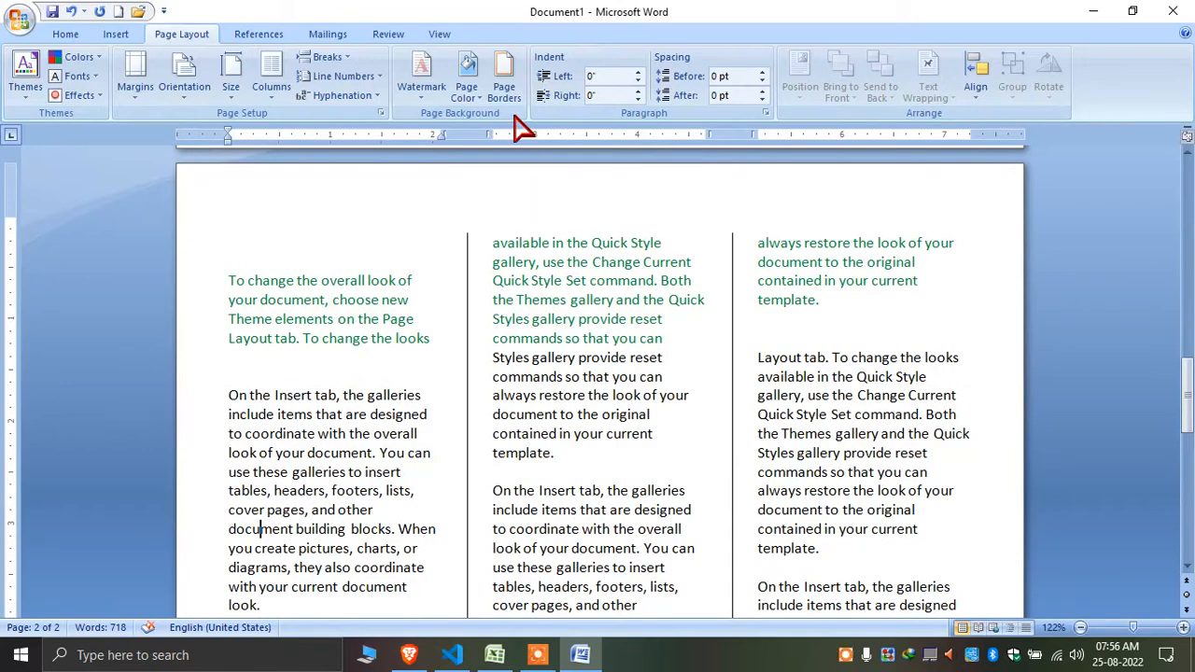
# - Add a Box page border in the triple-line style to the whole document and view it across both pages
pyautogui.click(508, 93)
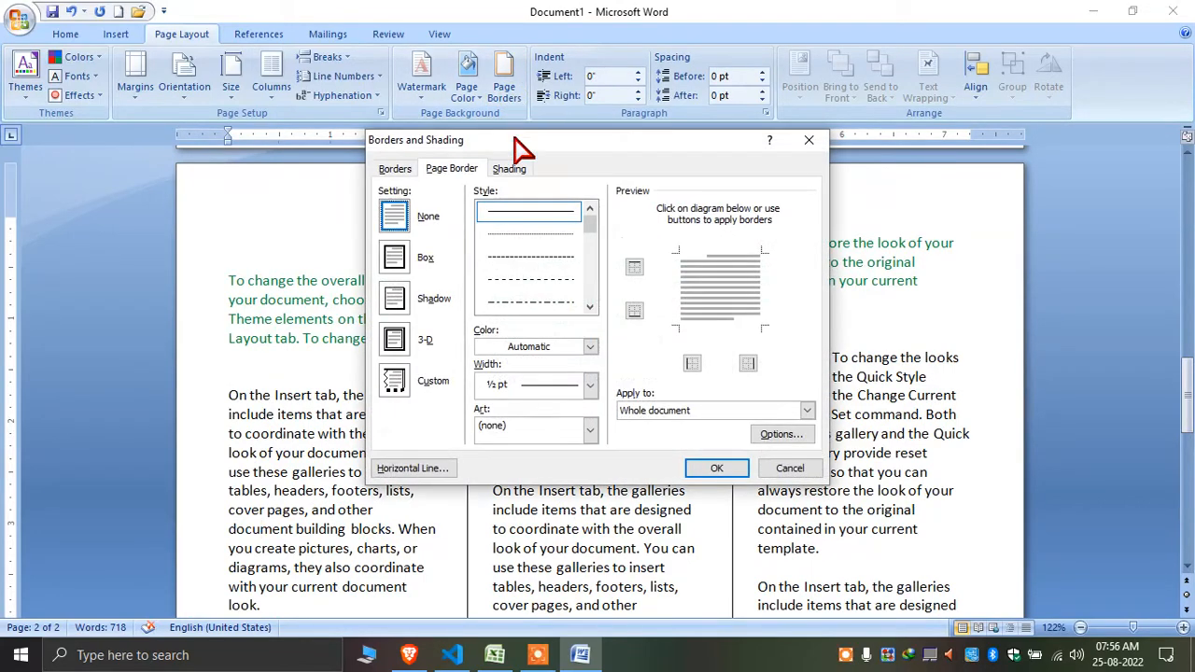
pyautogui.click(394, 258)
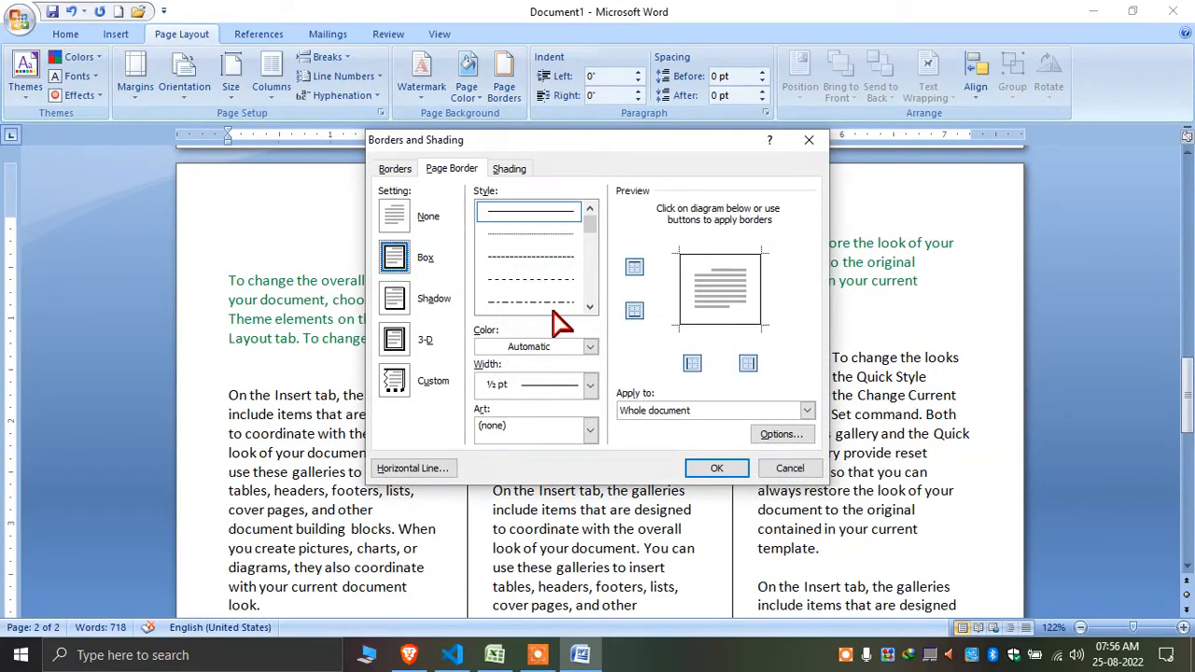
pyautogui.click(590, 307)
pyautogui.click(590, 307)
pyautogui.click(590, 307)
pyautogui.click(533, 280)
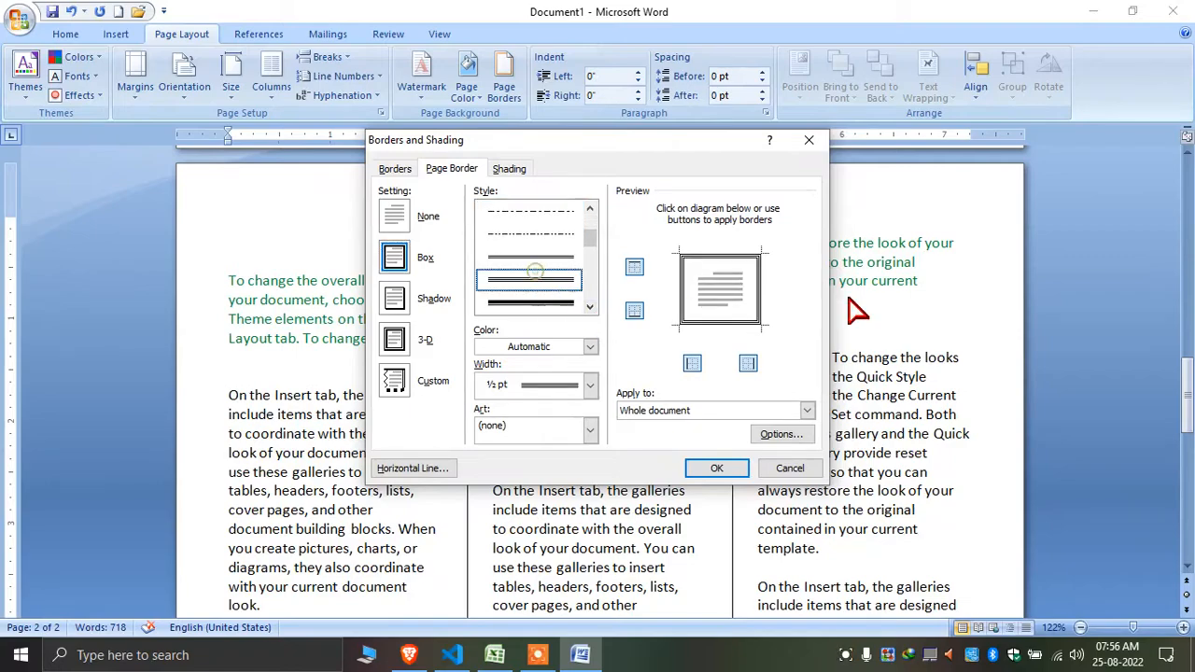
pyautogui.click(714, 468)
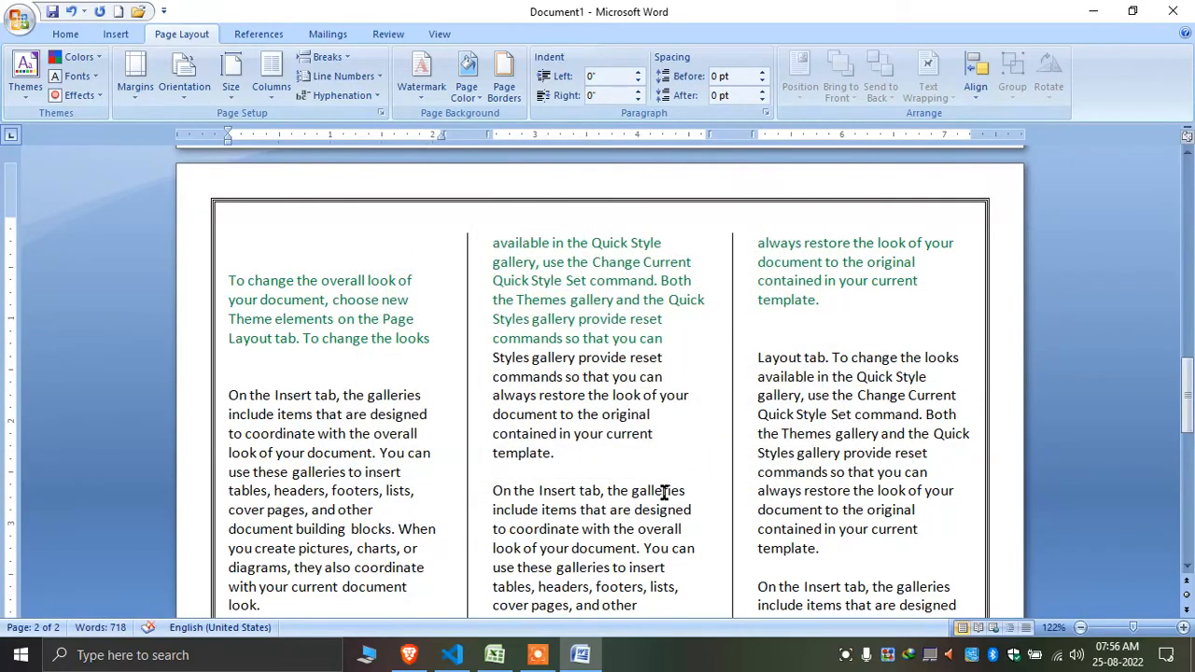
pyautogui.keyDown('ctrl'); pyautogui.scroll(-6, 664, 492); pyautogui.keyUp('ctrl')
pyautogui.keyDown('ctrl'); pyautogui.scroll(1, 664, 492); pyautogui.keyUp('ctrl')
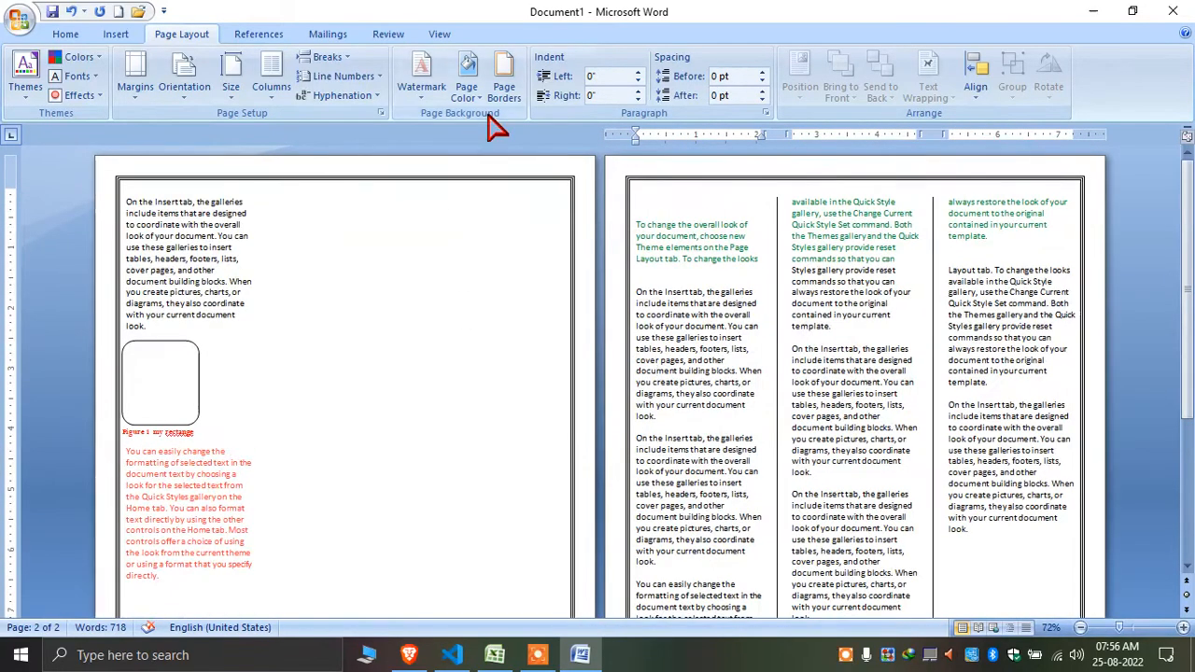
# - Change the page border's color to the darkest blue theme shade
pyautogui.click(503, 82)
pyautogui.click(550, 343)
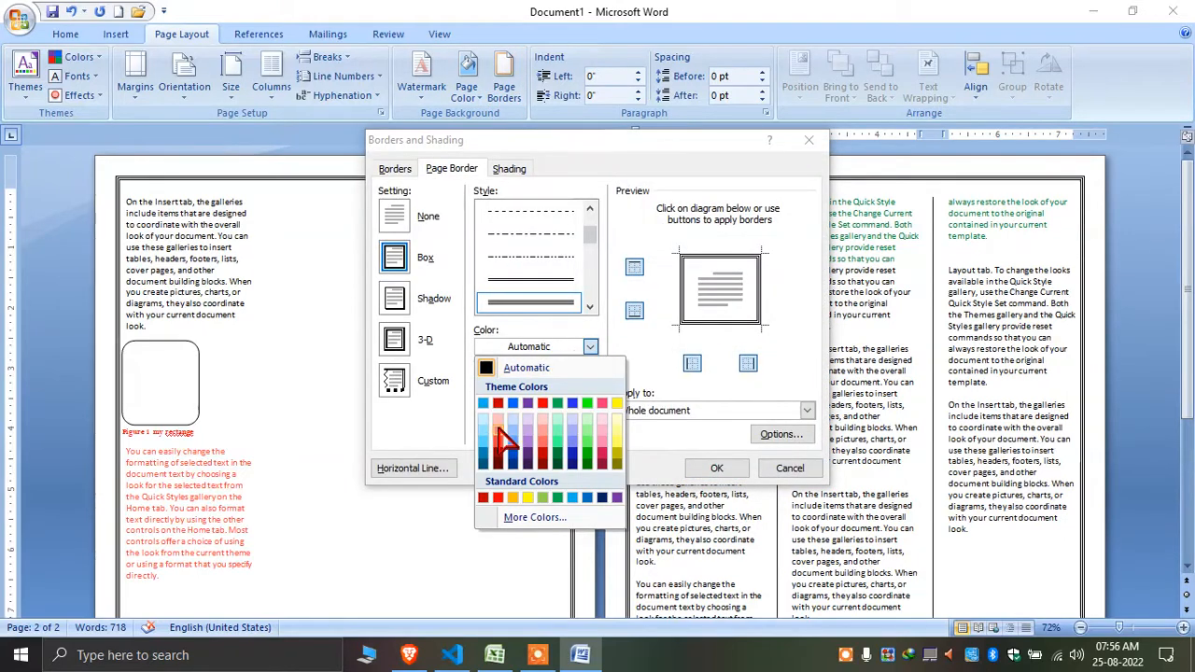
pyautogui.click(506, 469)
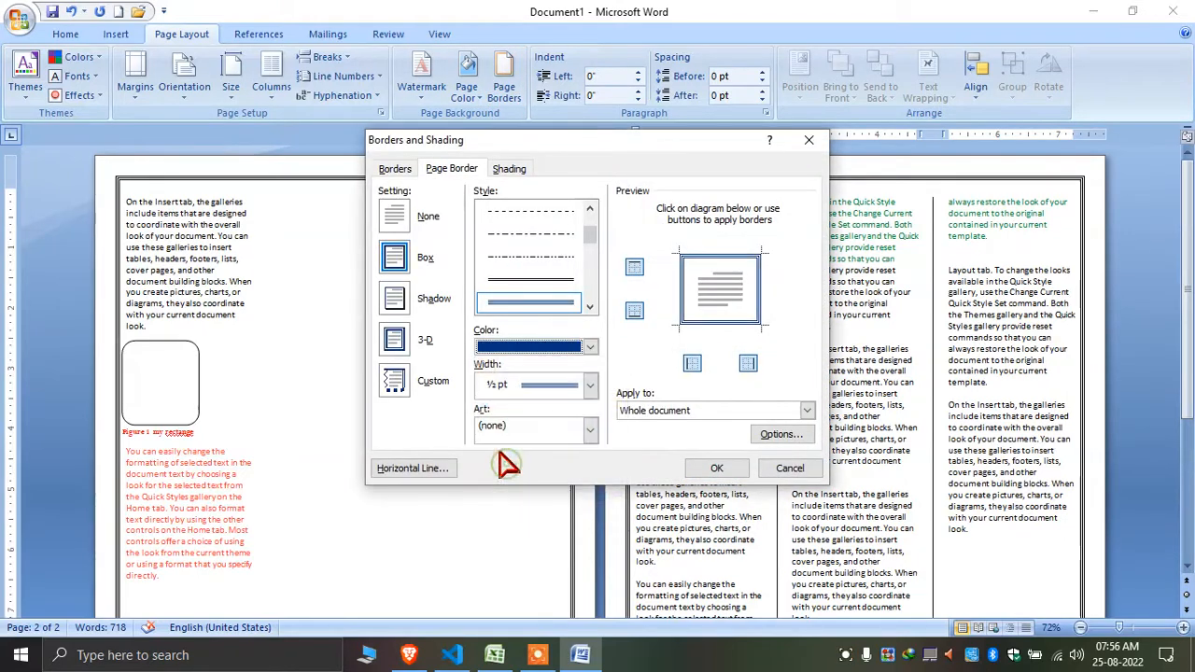
pyautogui.click(715, 466)
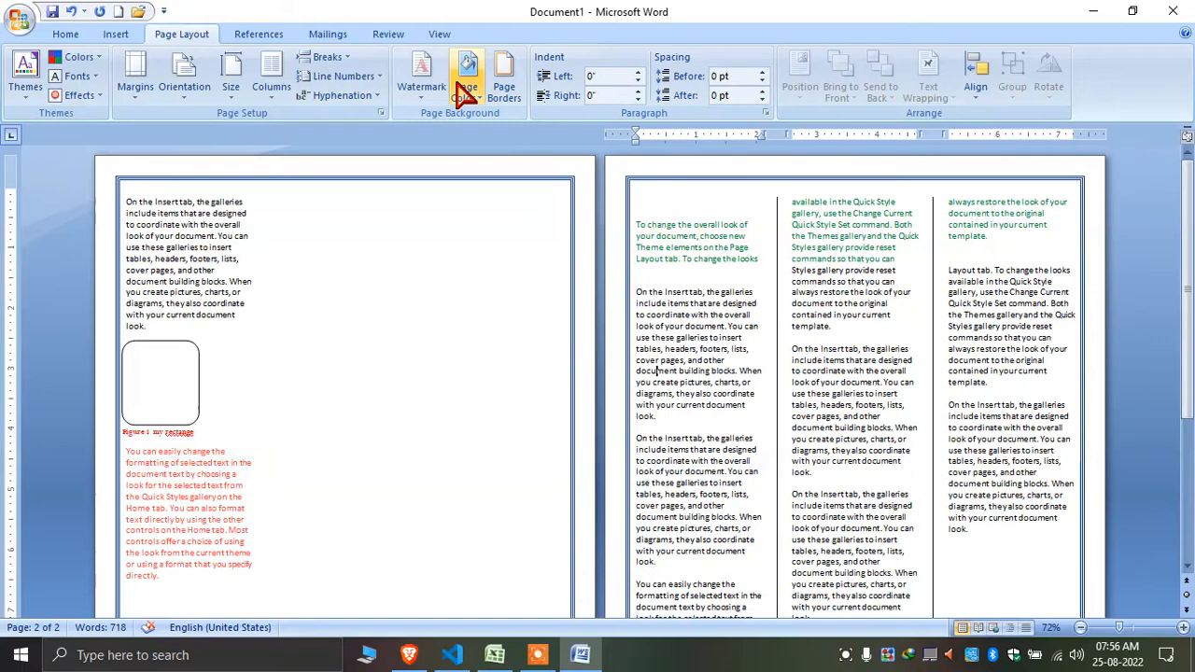
# - Replace the page border line with the flower-on-solid-band art at 24 pt width and inspect it around the page
pyautogui.click(499, 86)
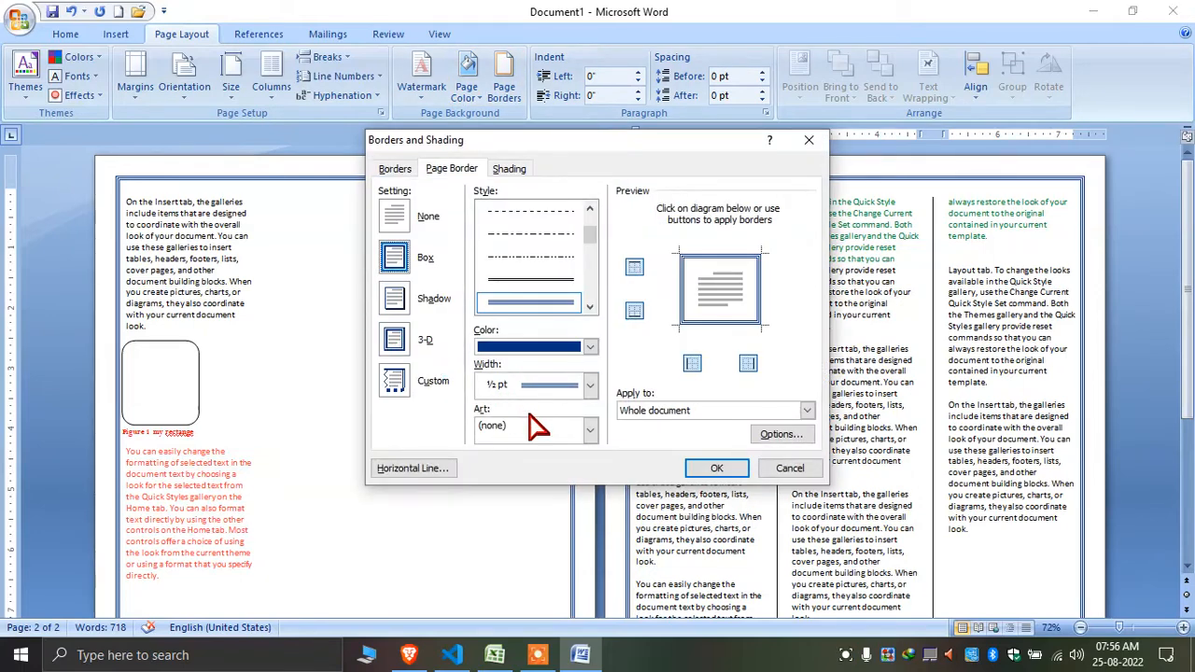
pyautogui.click(590, 428)
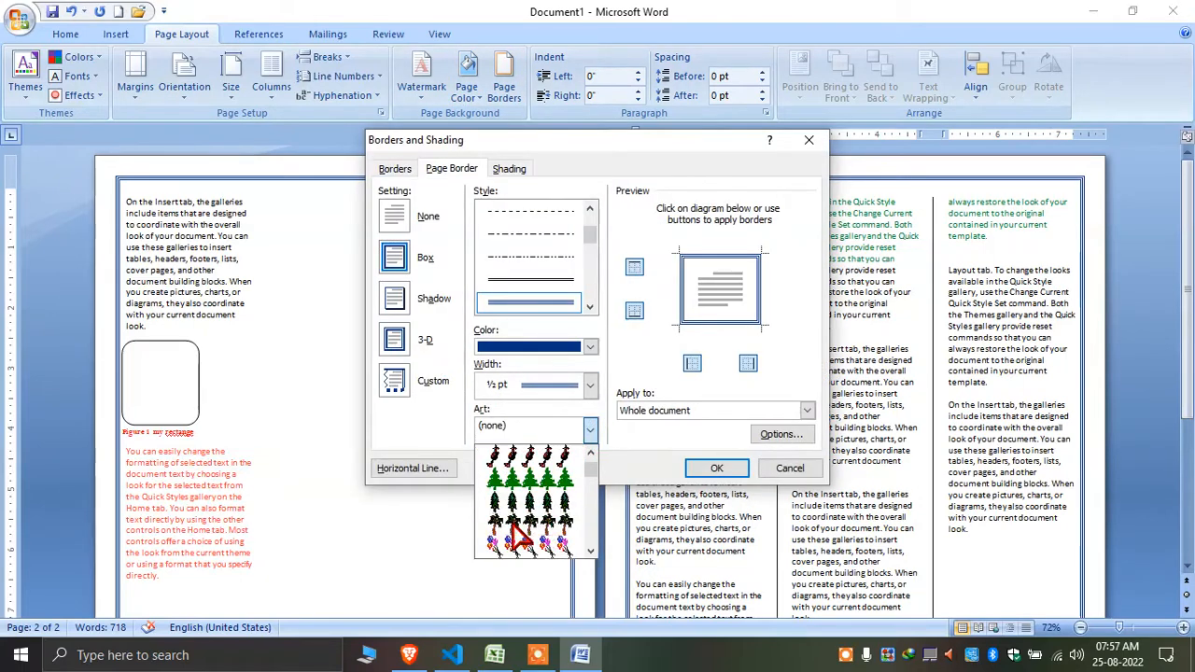
pyautogui.scroll(-5, 513, 527)
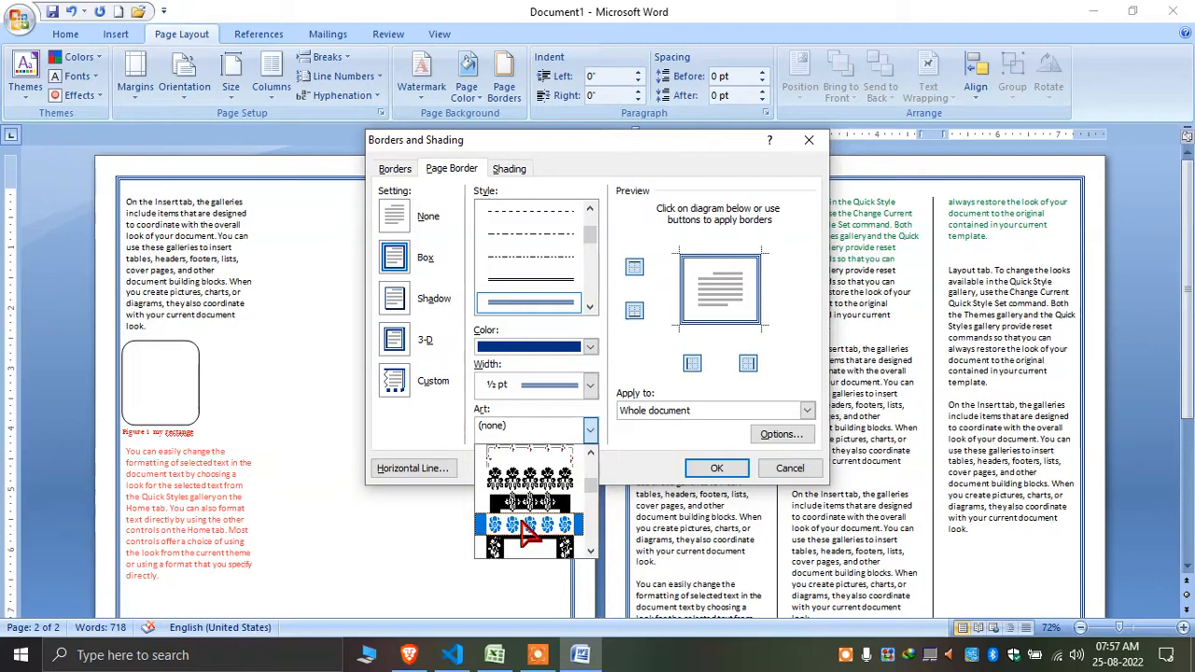
pyautogui.click(555, 480)
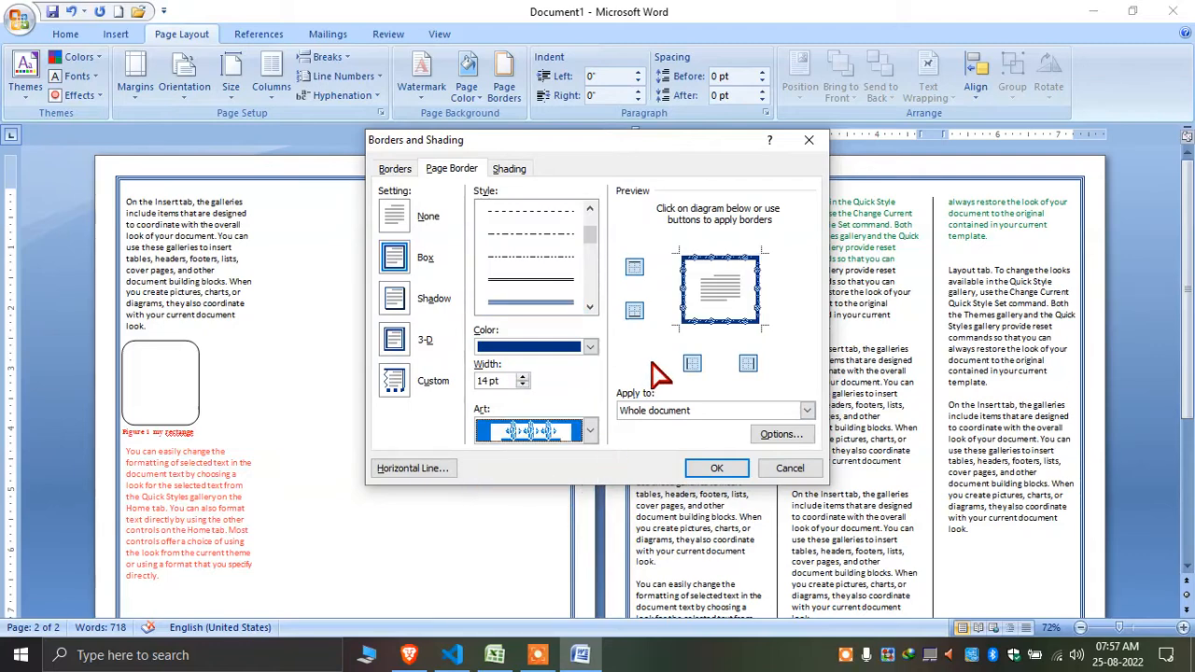
pyautogui.click(522, 377)
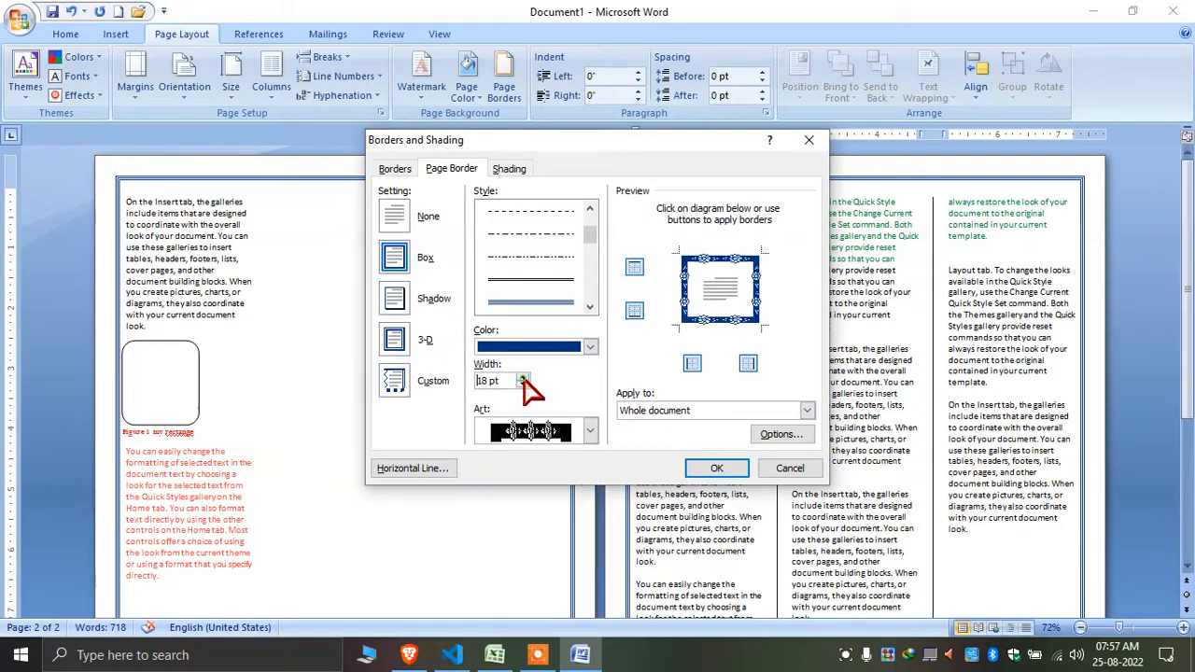
pyautogui.click(717, 467)
pyautogui.keyDown('ctrl'); pyautogui.scroll(8, 475, 403); pyautogui.keyUp('ctrl')
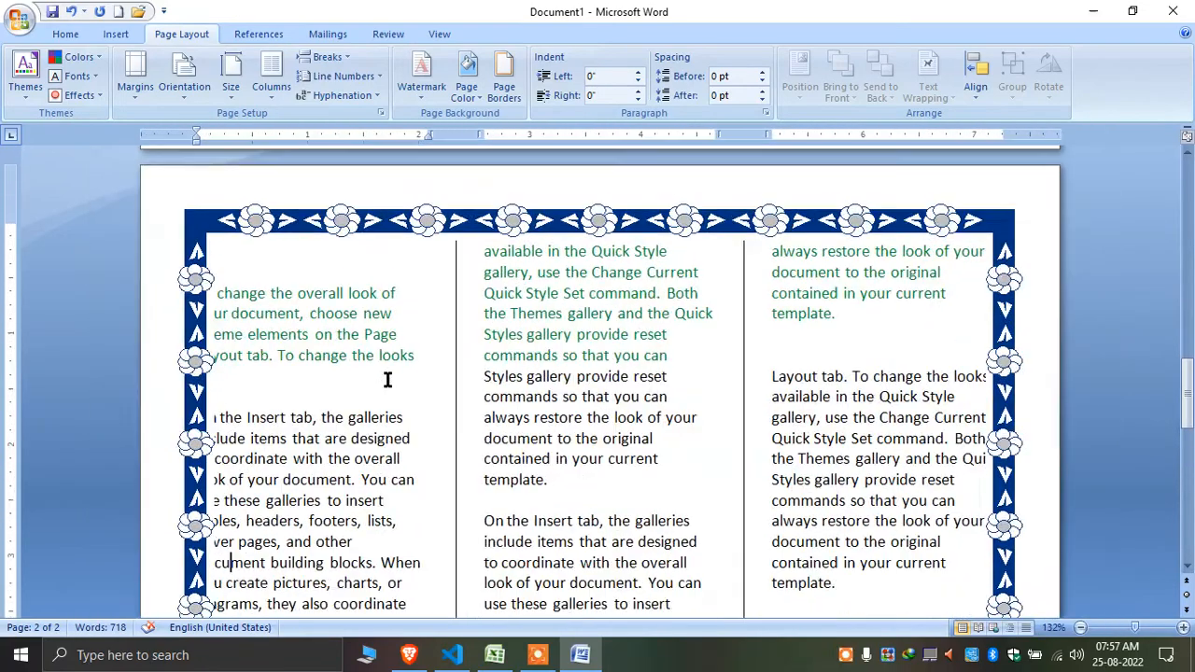
pyautogui.scroll(-6, 542, 340)
pyautogui.scroll(5, 603, 434)
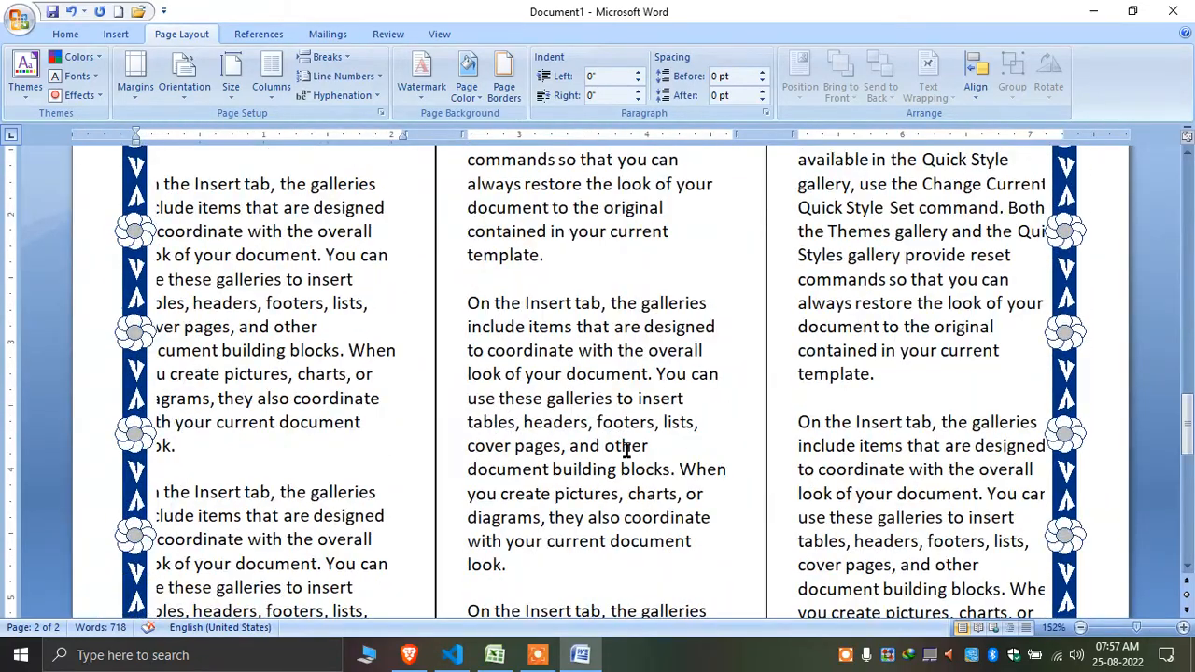
pyautogui.scroll(-10, 1027, 301)
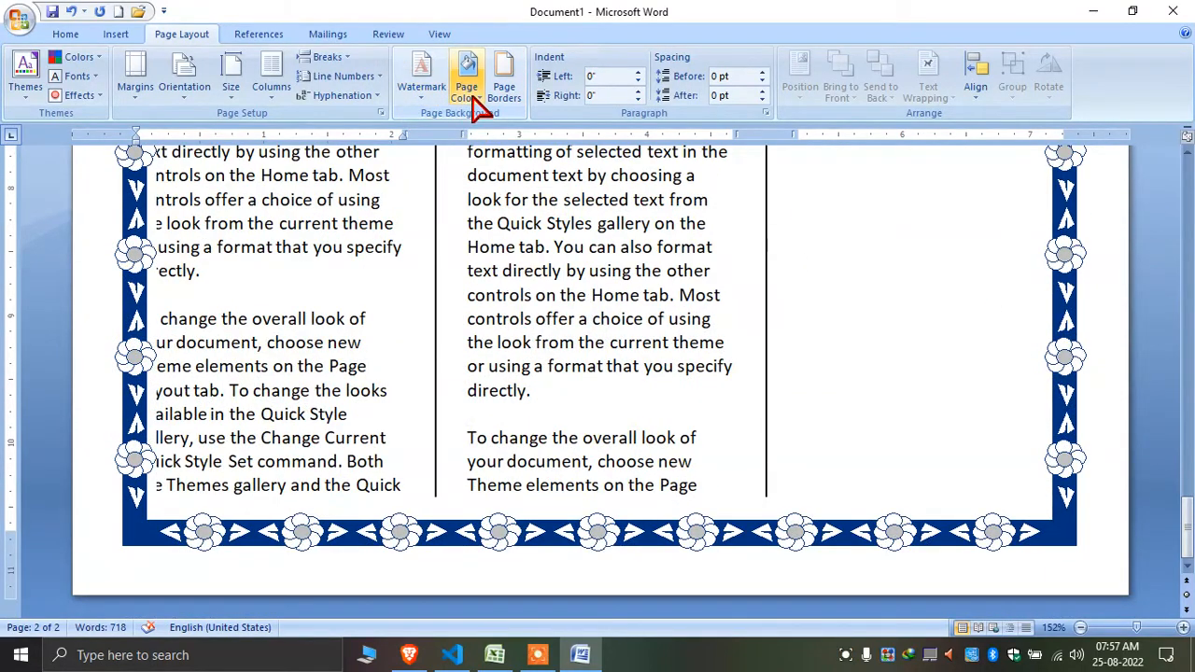
# - Change the art page border's color to a dark red theme shade and view it on both pages
pyautogui.click(504, 82)
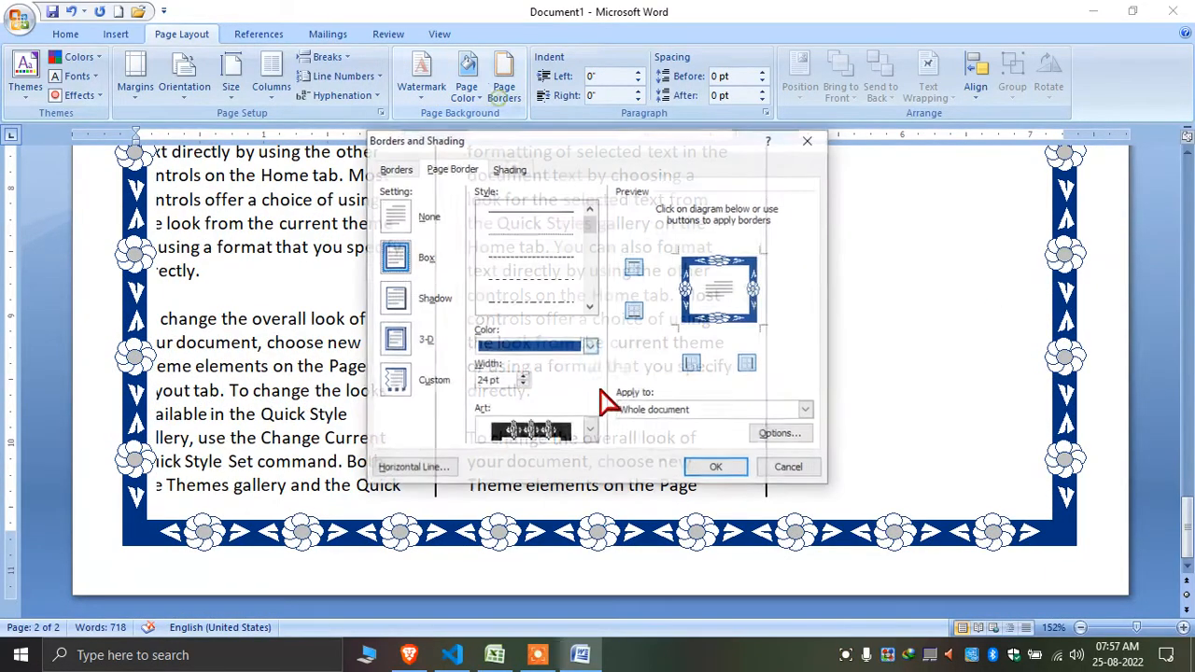
pyautogui.click(590, 346)
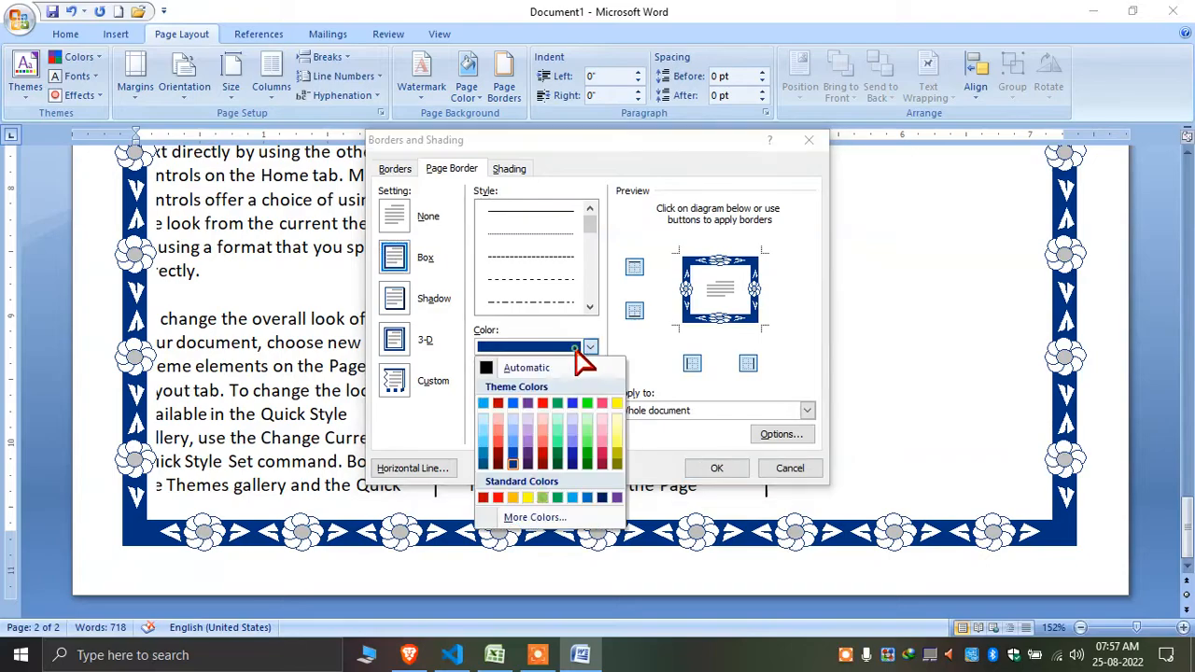
pyautogui.click(502, 448)
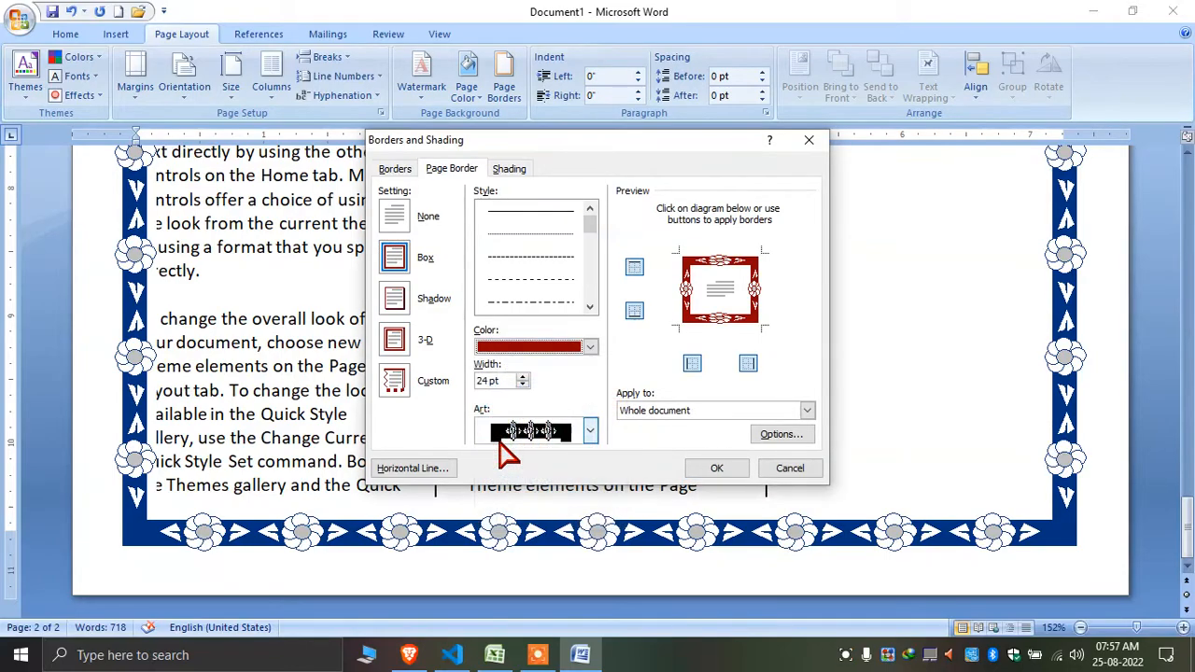
pyautogui.click(716, 467)
pyautogui.scroll(-10, 714, 462)
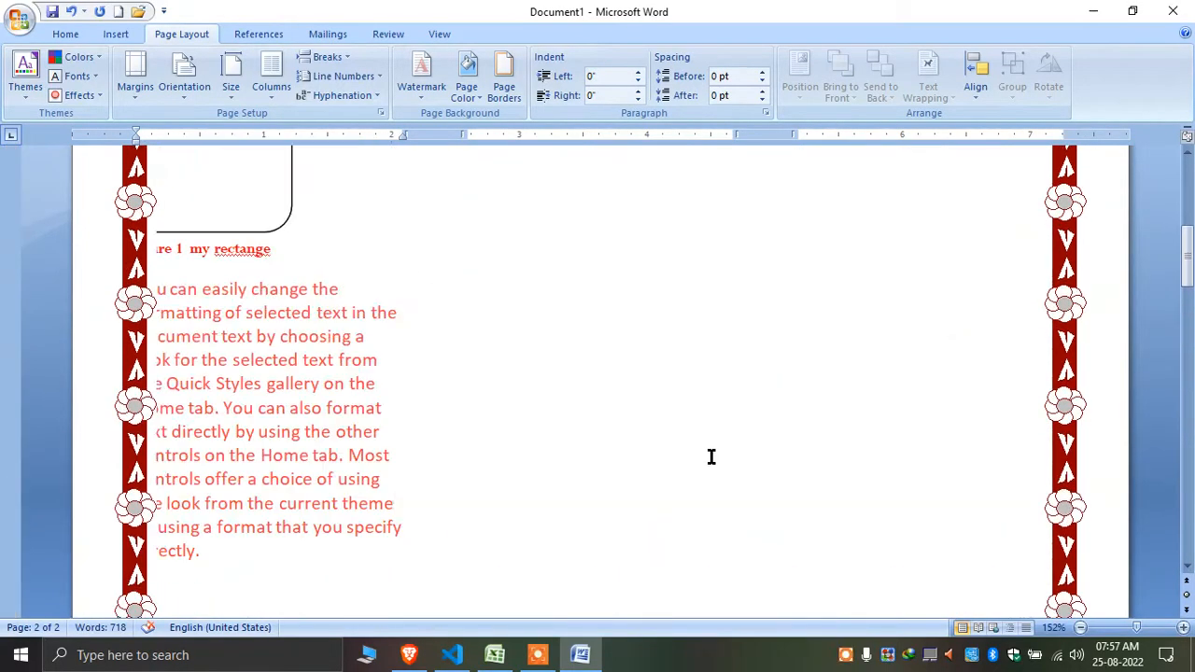
pyautogui.scroll(5, 707, 448)
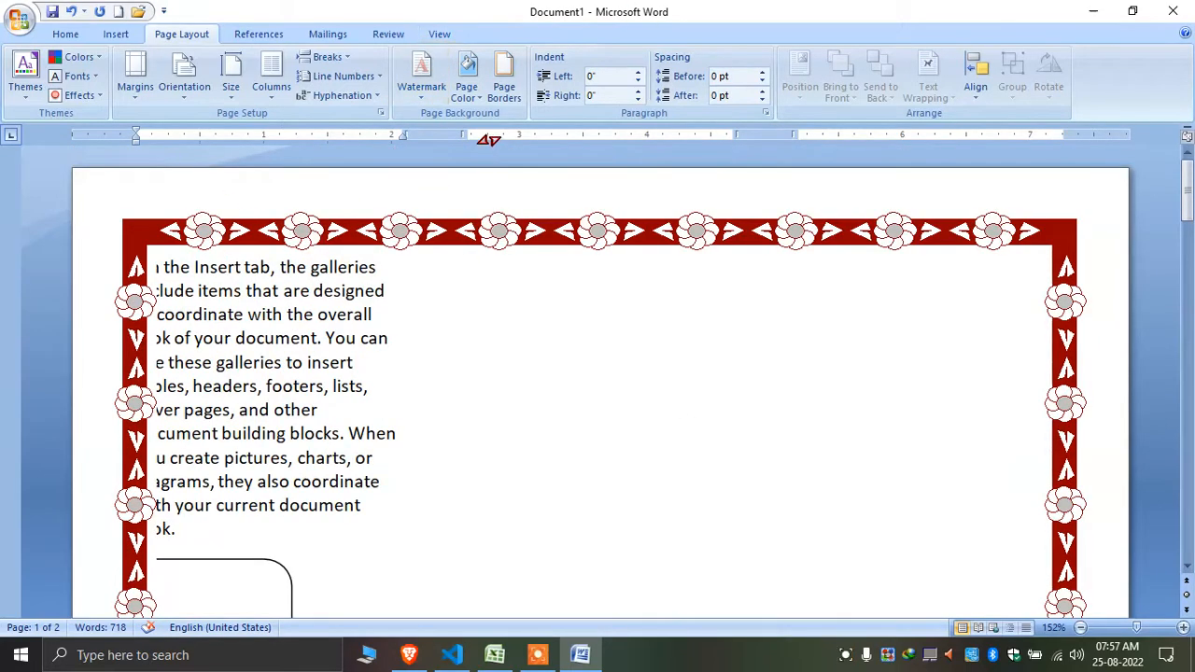
# - Apply a light red shading fill to the paragraph containing the cursor and look over the shaded text
pyautogui.click(505, 92)
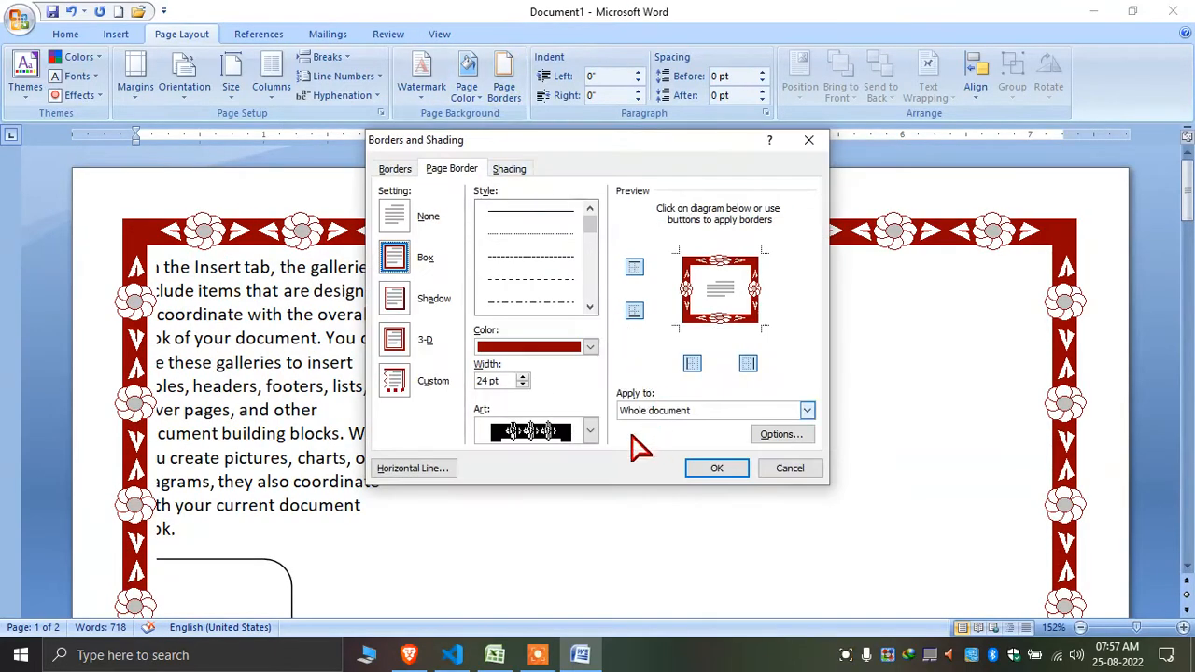
pyautogui.click(521, 172)
pyautogui.click(473, 172)
pyautogui.click(507, 169)
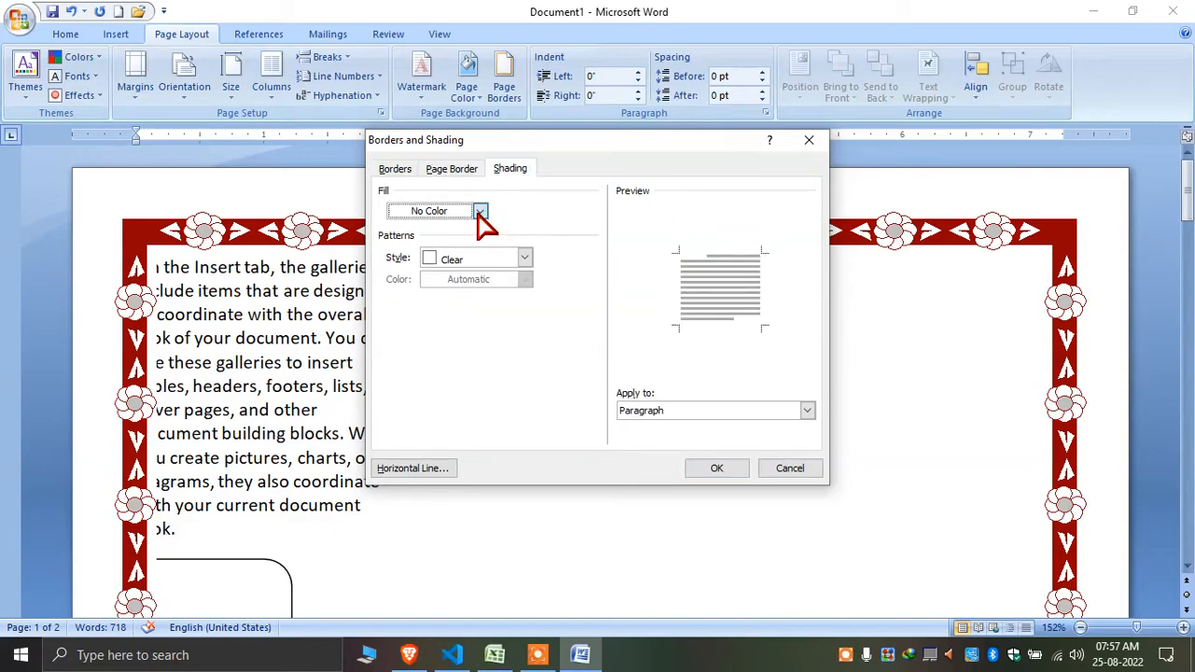
pyautogui.click(479, 212)
pyautogui.click(459, 288)
pyautogui.click(716, 468)
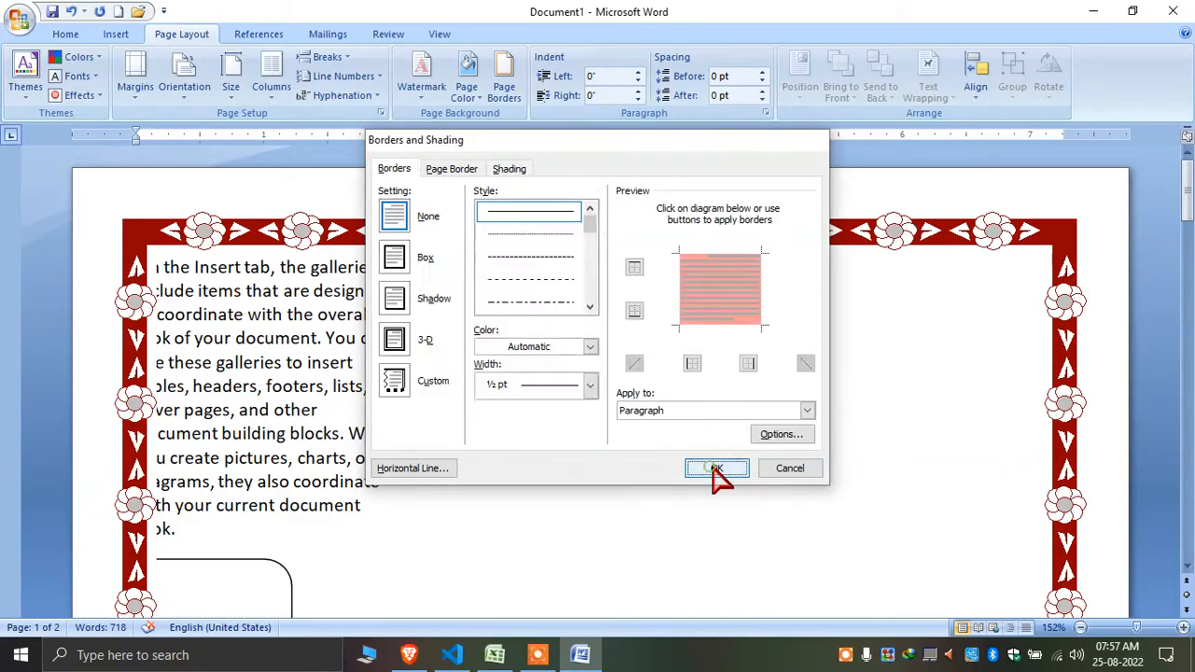
pyautogui.scroll(-10, 731, 326)
pyautogui.scroll(2, 370, 440)
pyautogui.scroll(5, 318, 415)
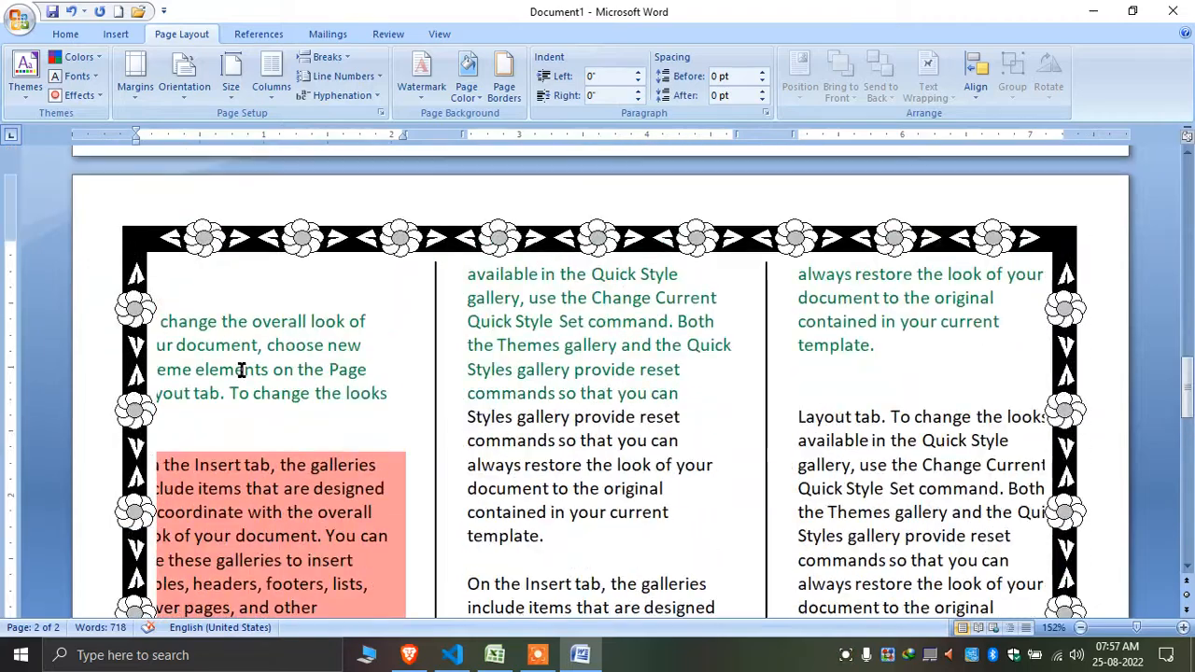
pyautogui.scroll(-5, 249, 426)
pyautogui.moveTo(264, 397); pyautogui.dragTo(210, 196)
pyautogui.click(210, 196)
pyautogui.scroll(5, 374, 299)
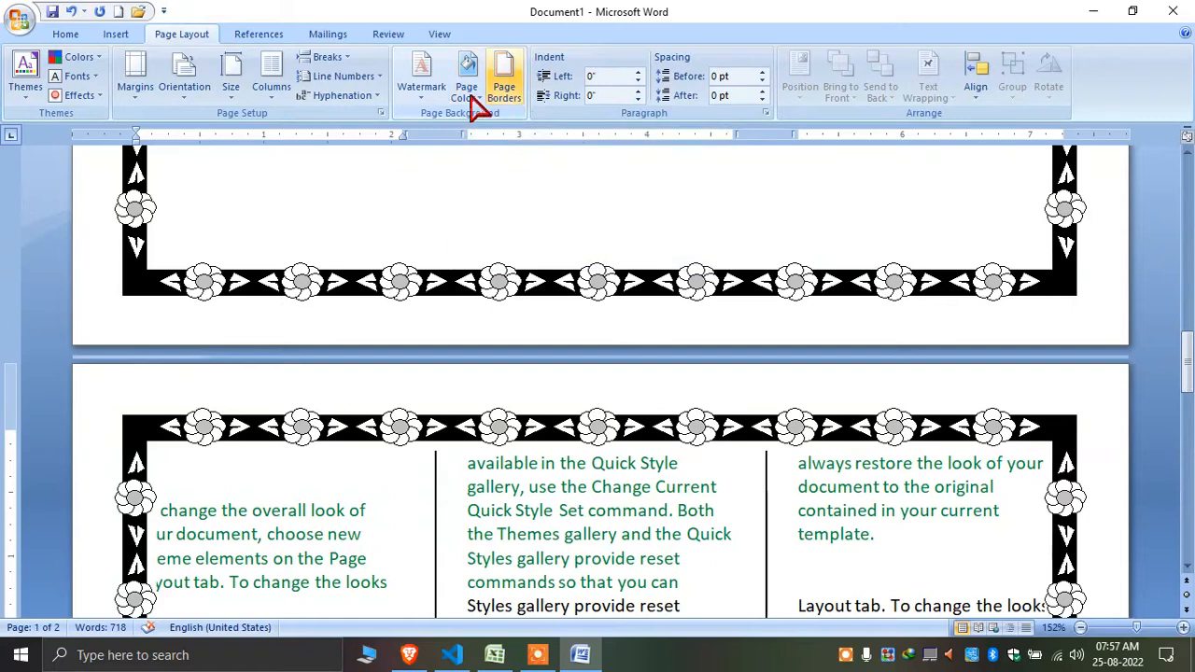
# - Try dark red shading on the word "gallery" in the middle column's black text
pyautogui.click(65, 34)
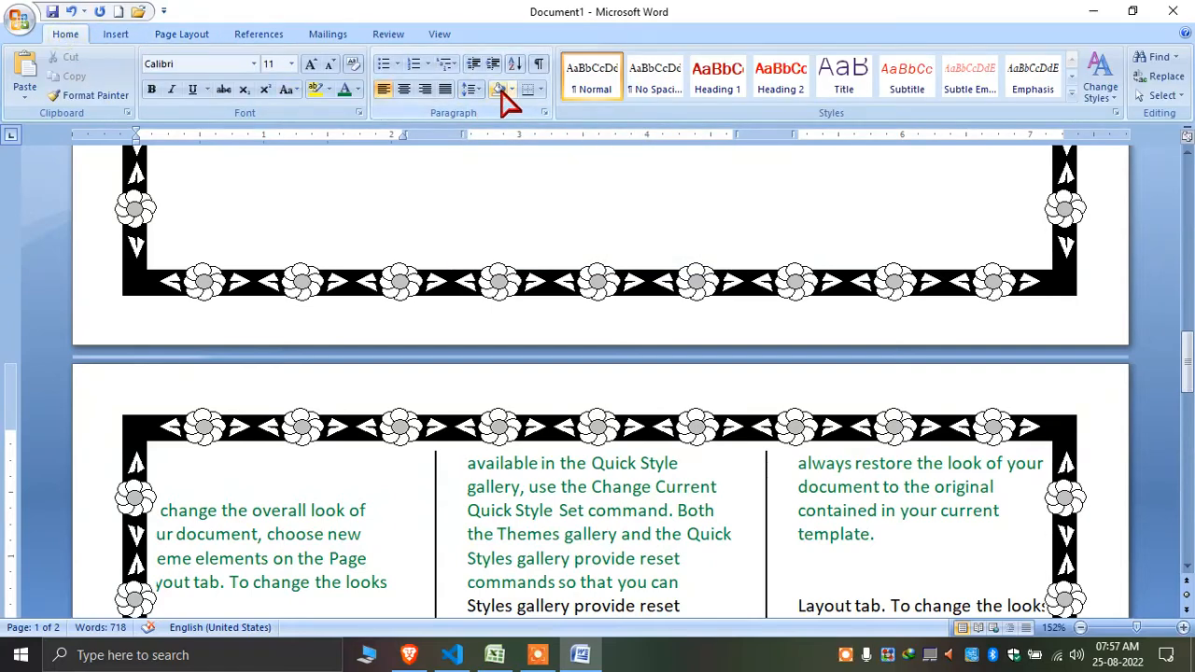
pyautogui.scroll(-1, 504, 100)
pyautogui.scroll(-3, 518, 292)
pyautogui.doubleClick(548, 353)
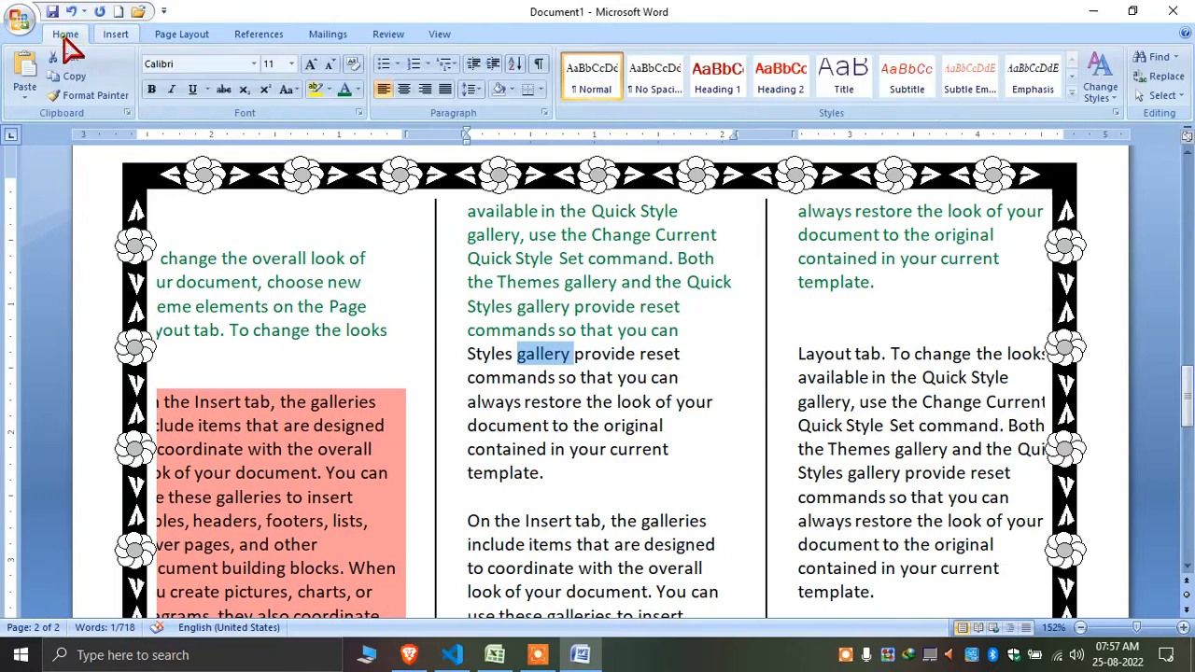
pyautogui.click(511, 90)
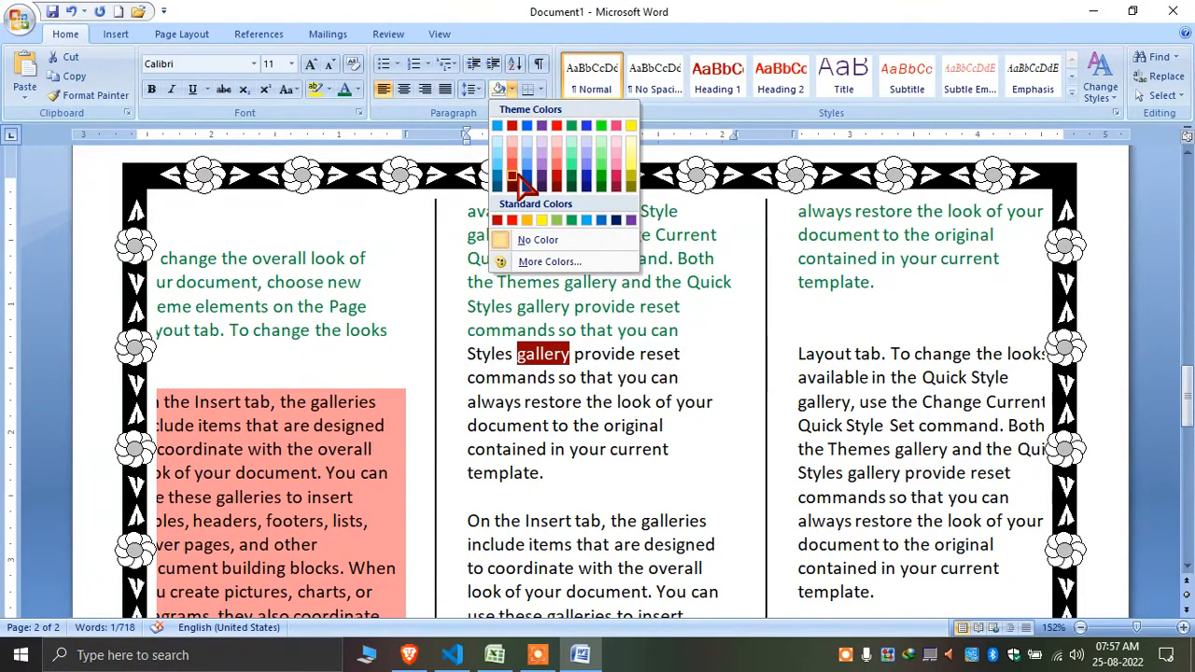
pyautogui.click(573, 393)
# - Shade the middle column's "Styles gallery provide reset" paragraph with the lightest pink theme color
pyautogui.click(557, 377)
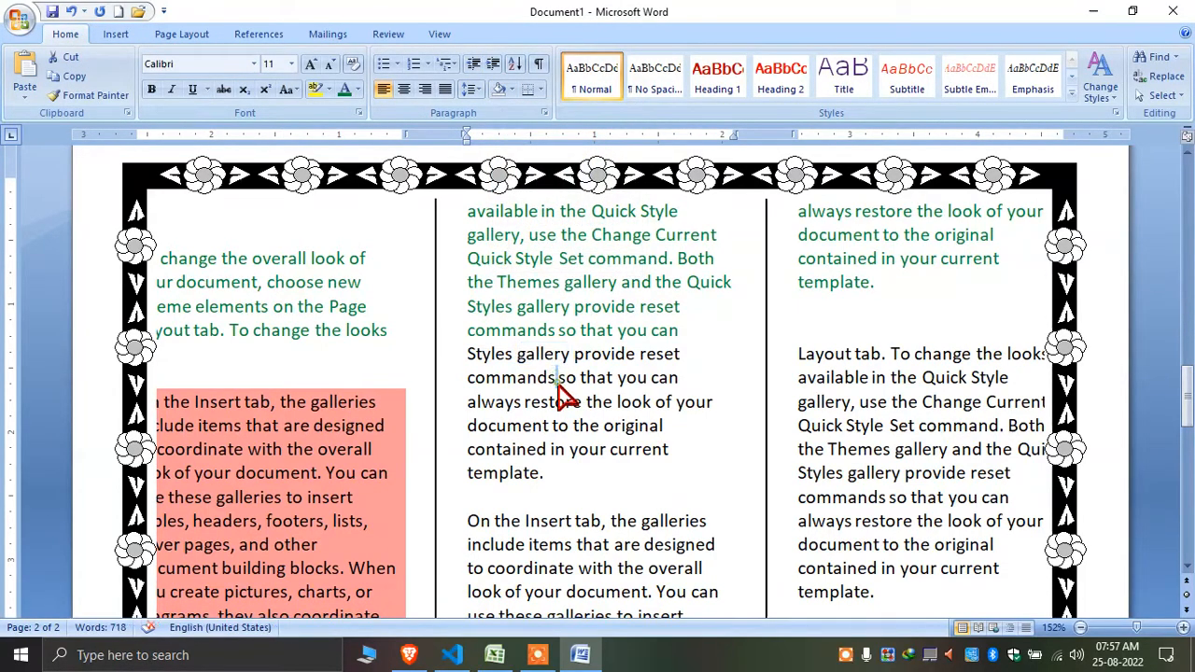
pyautogui.click(511, 90)
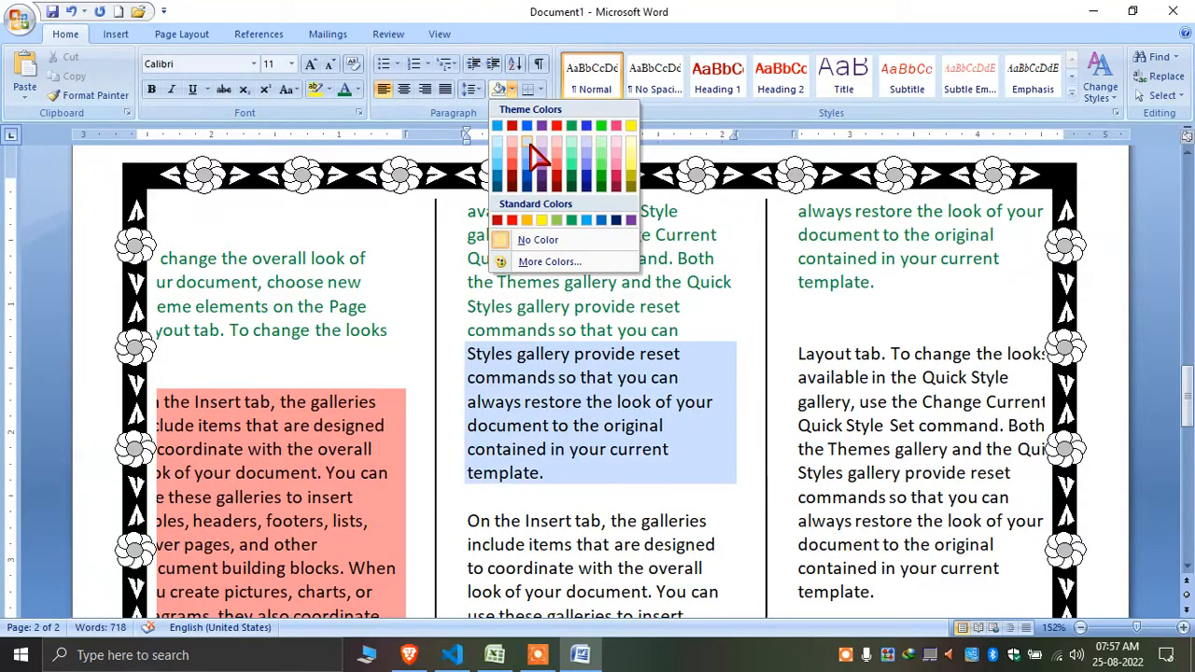
pyautogui.click(623, 142)
pyautogui.scroll(-4, 610, 427)
pyautogui.scroll(5, 611, 427)
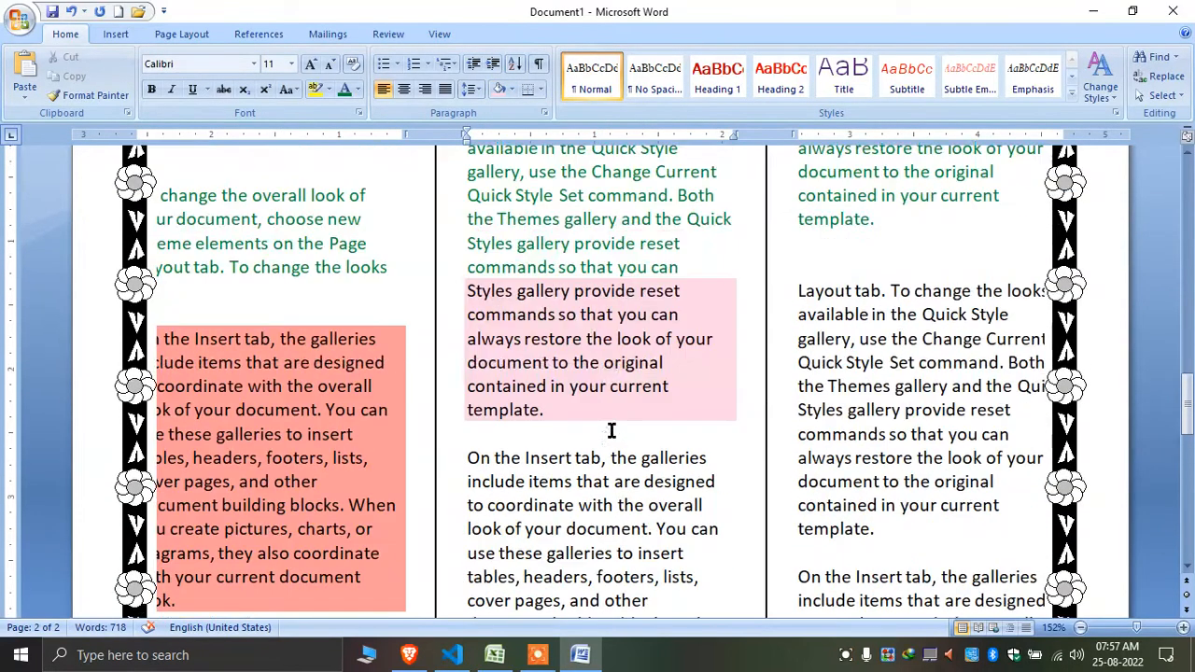
# - Remove the page border from the whole document by choosing the None setting
pyautogui.click(182, 33)
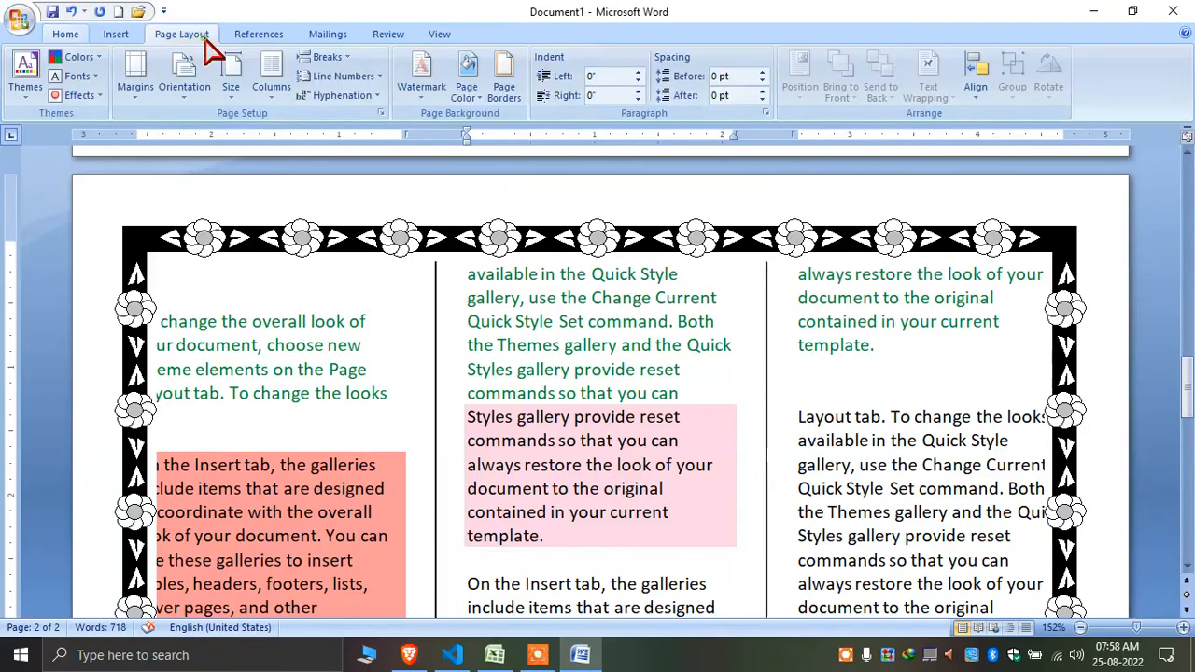
pyautogui.click(513, 101)
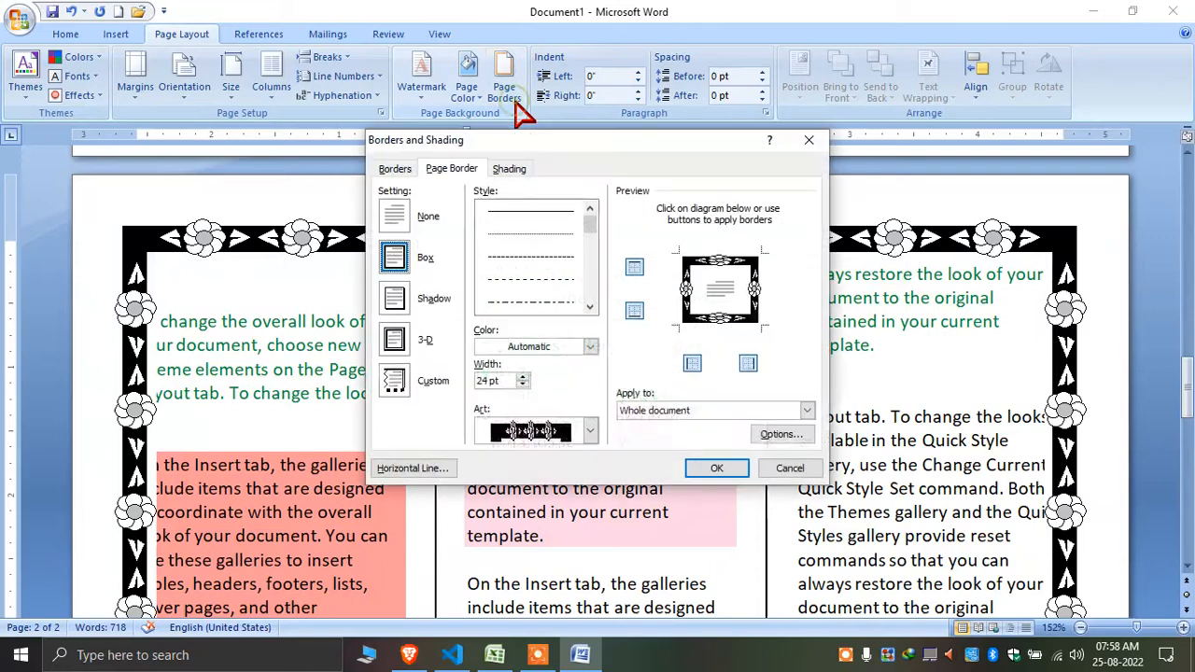
pyautogui.click(589, 431)
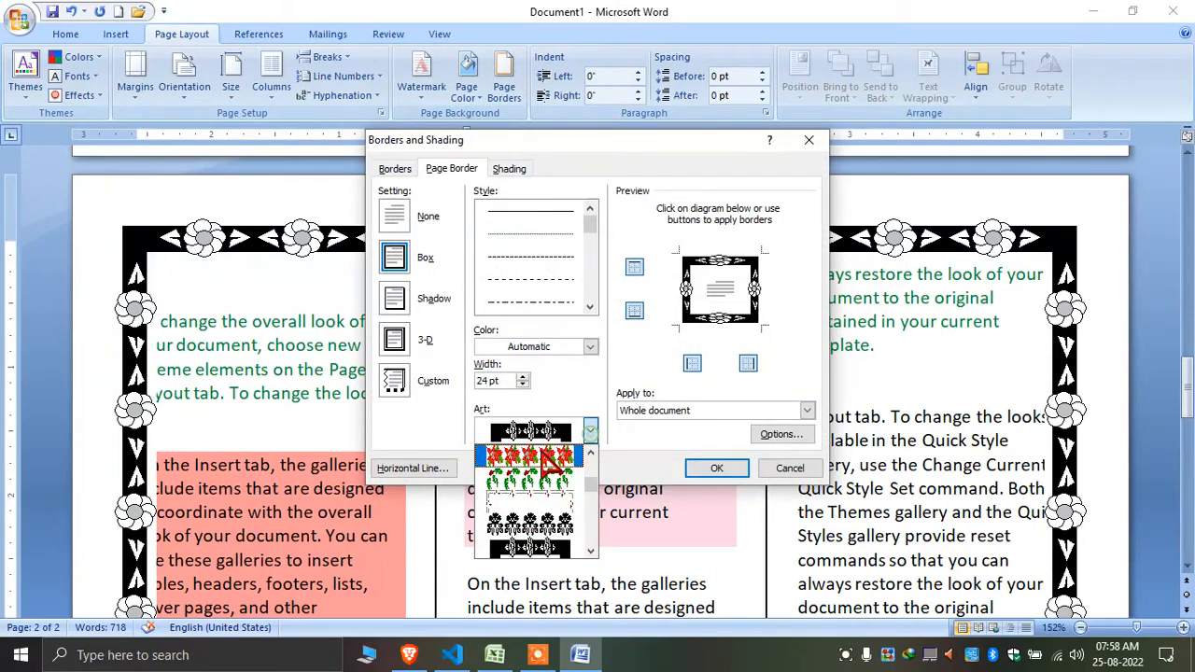
pyautogui.scroll(-3, 551, 485)
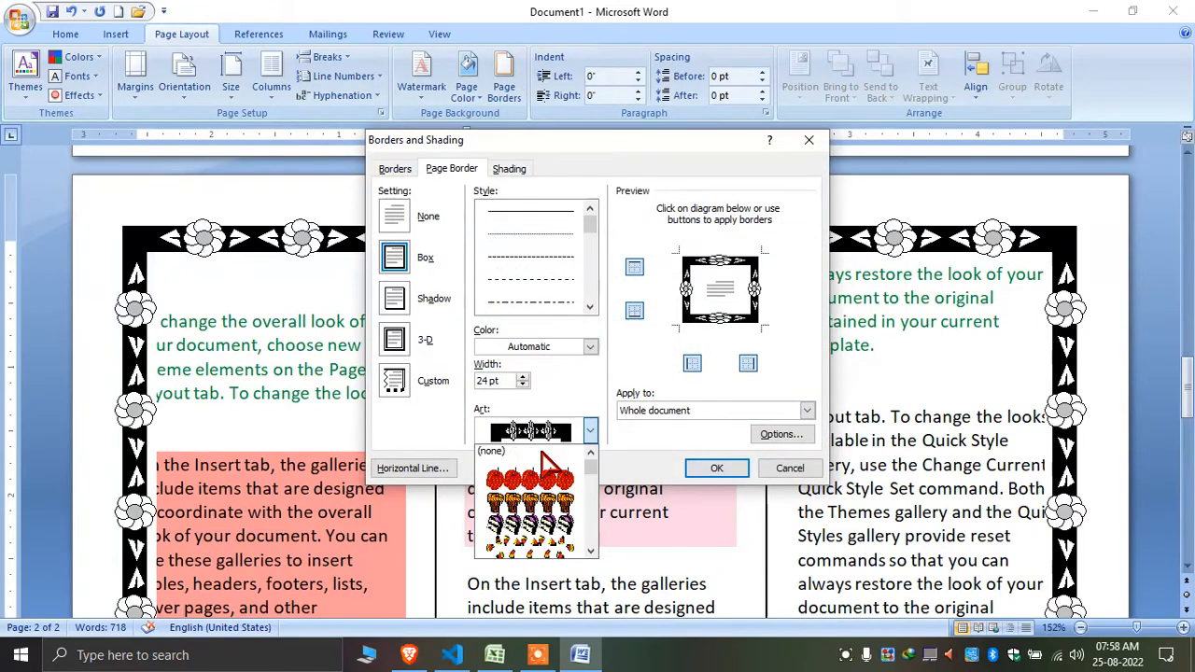
pyautogui.click(547, 462)
pyautogui.click(404, 215)
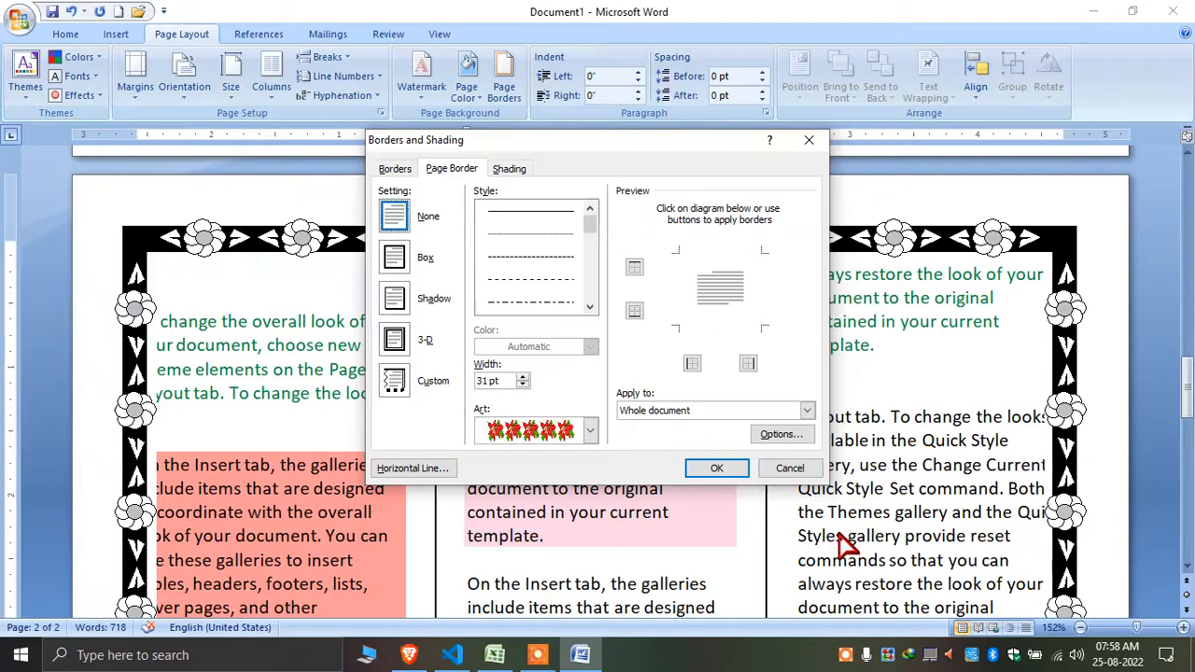
pyautogui.click(719, 467)
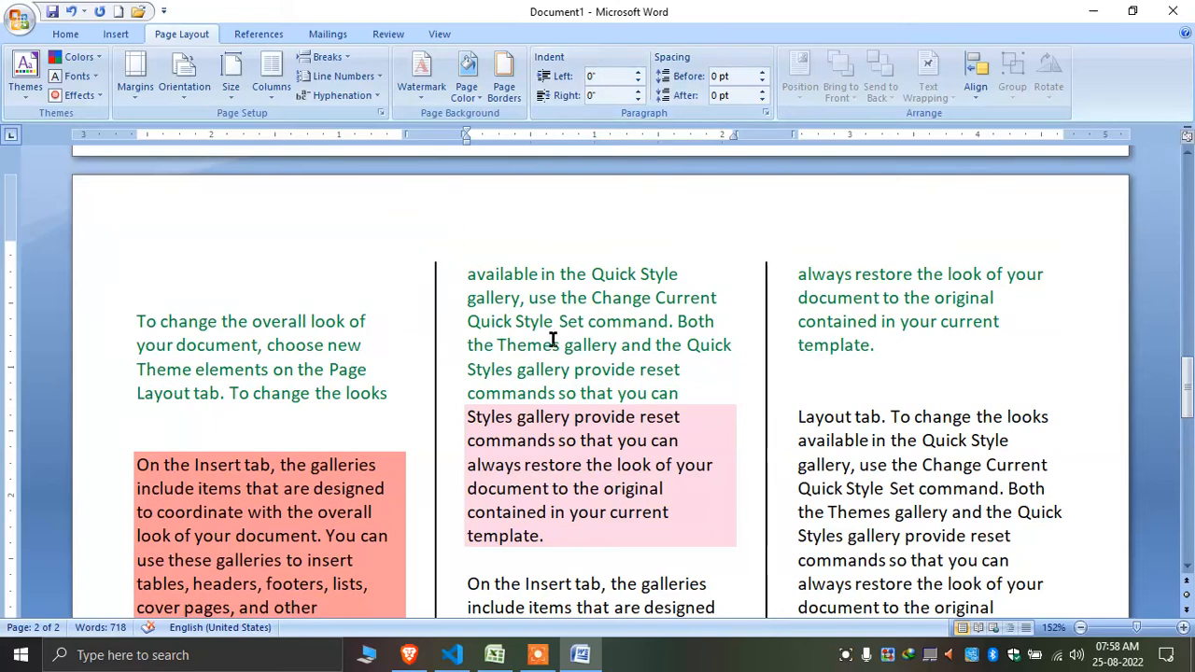
# - Lay out the green section and the rest of the whole document in one column
pyautogui.click(265, 99)
pyautogui.click(307, 126)
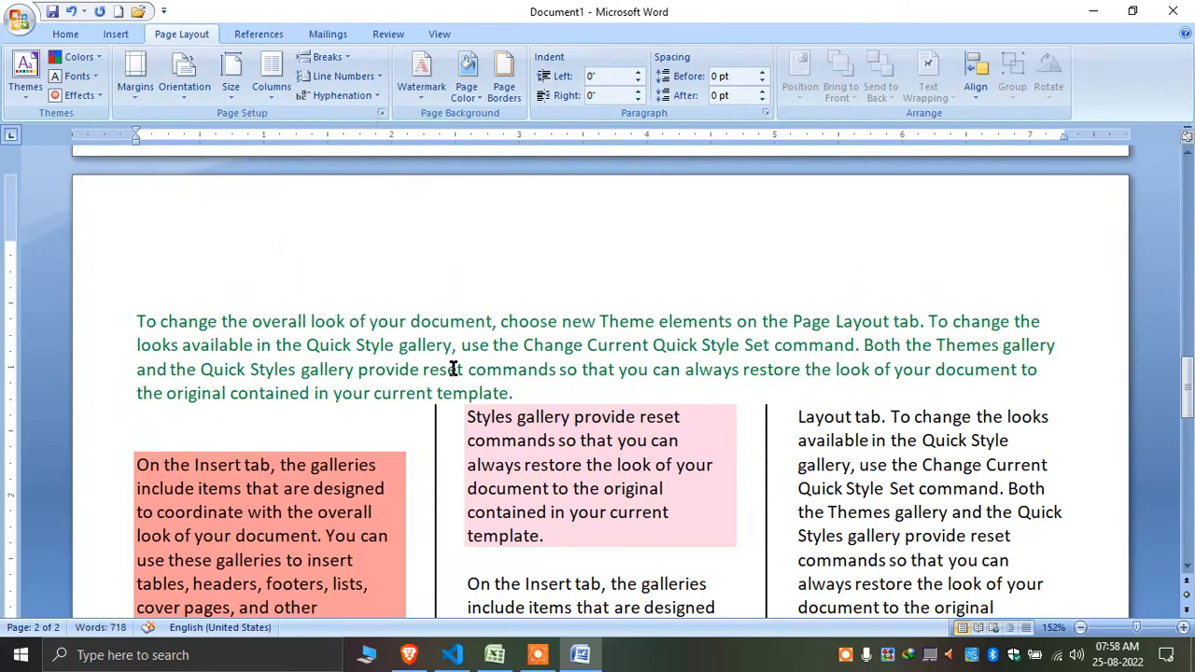
pyautogui.hotkey('ctrl', 'a')
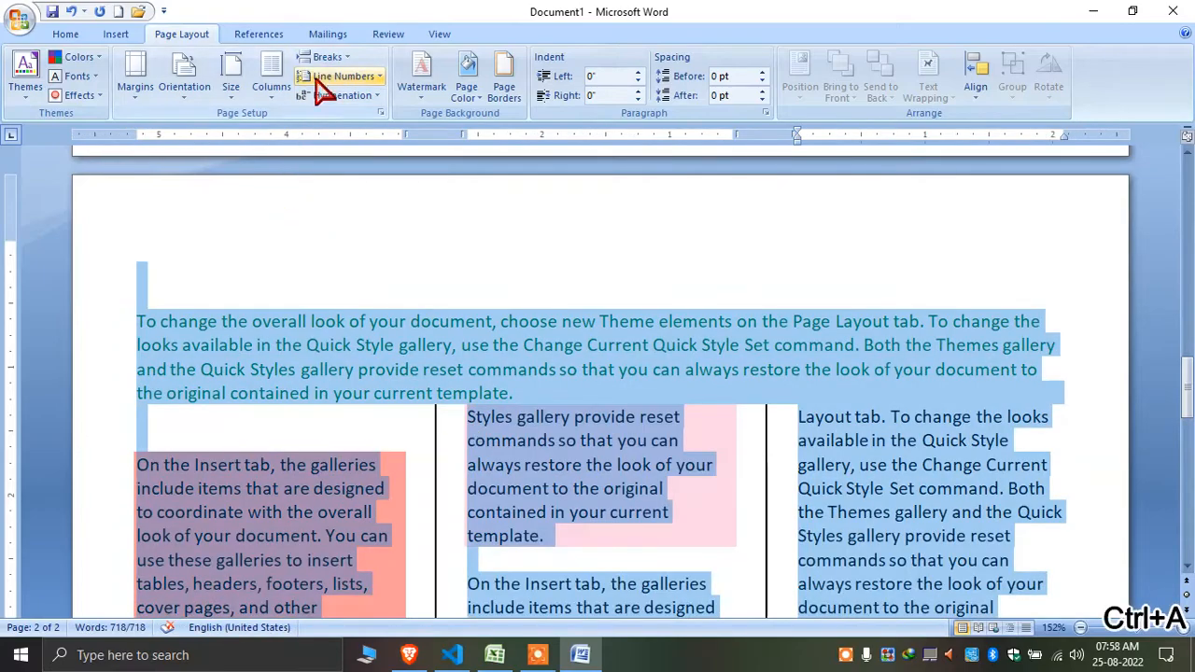
pyautogui.click(280, 86)
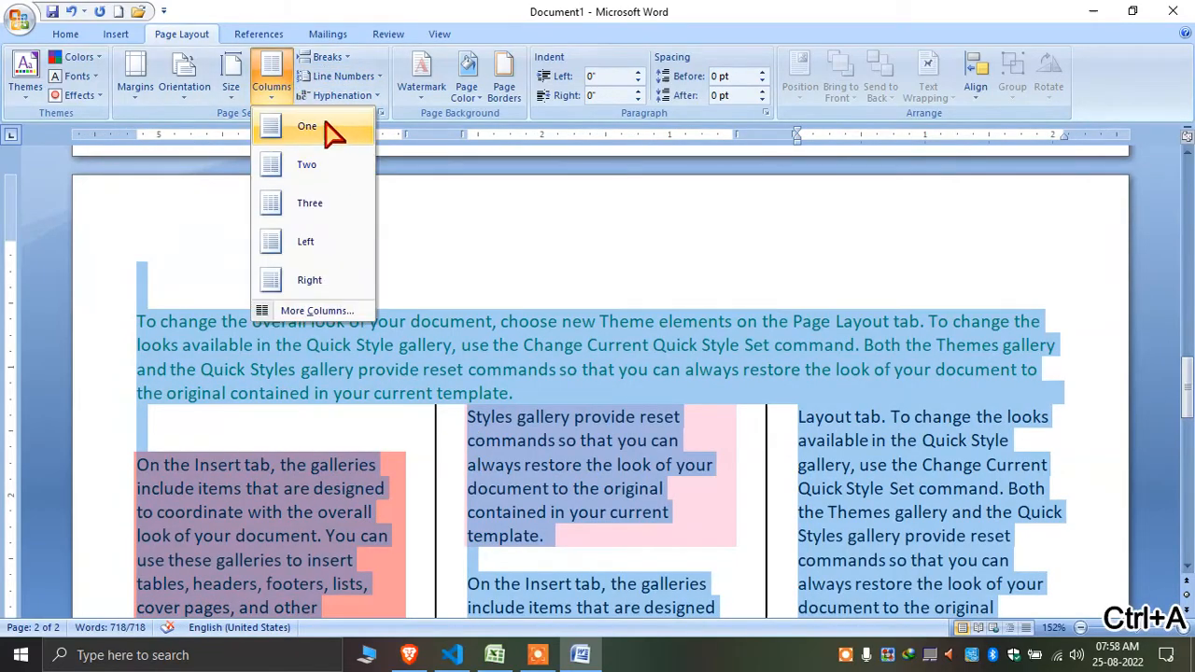
pyautogui.click(329, 125)
# - Indent the empty paragraph above the red-shaded text by 1.5" on the left and 1" on the right
pyautogui.click(575, 438)
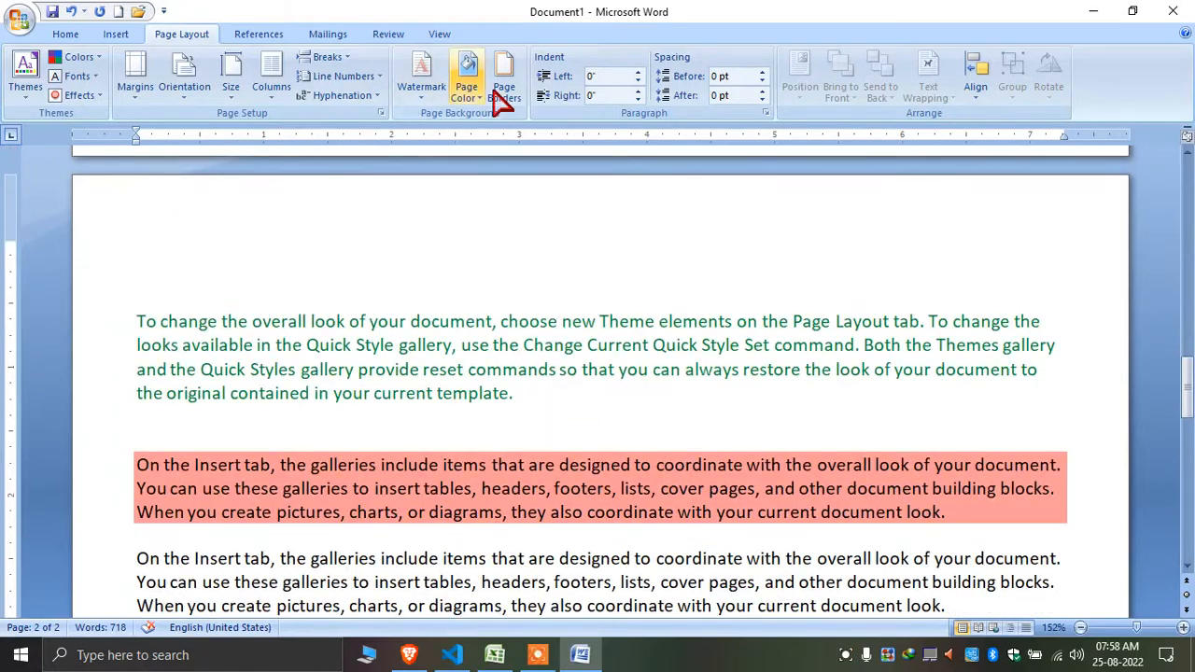
pyautogui.click(639, 72)
pyautogui.click(639, 72)
pyautogui.click(639, 72)
pyautogui.click(639, 72)
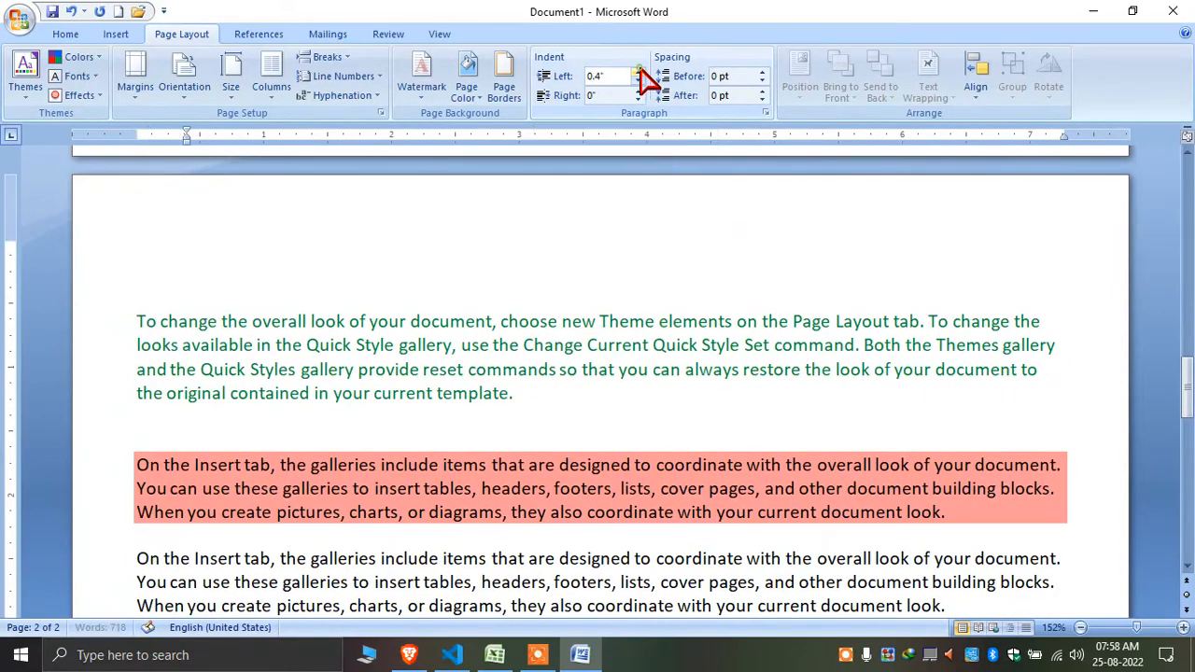
pyautogui.click(640, 72)
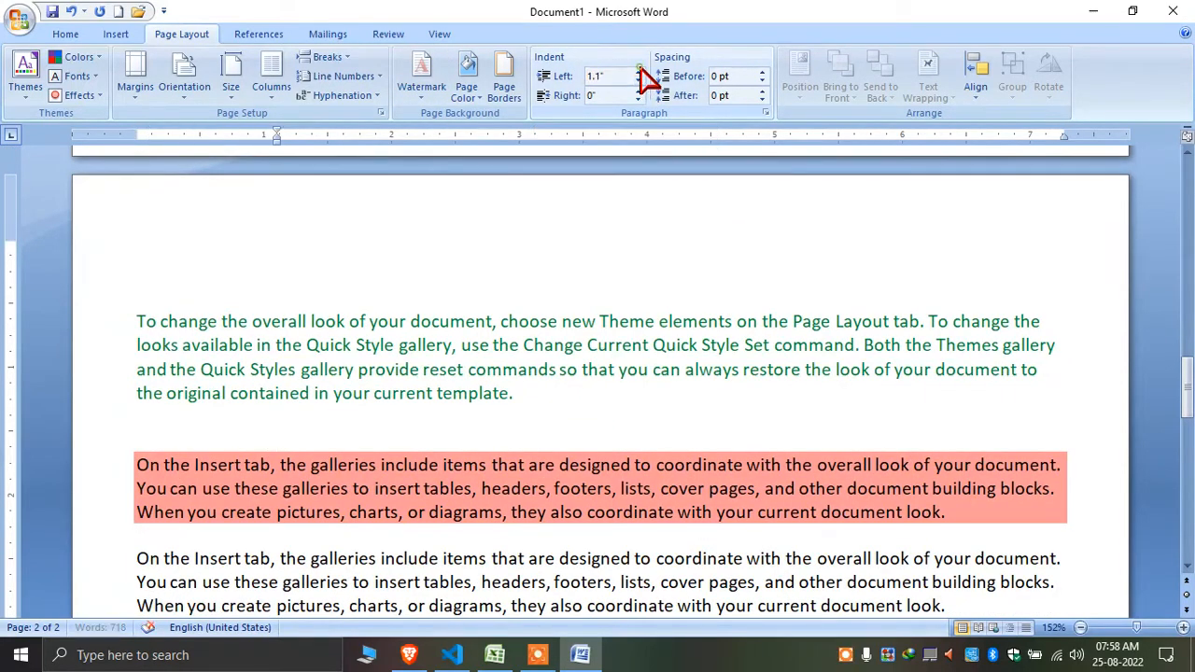
pyautogui.click(639, 72)
pyautogui.click(638, 75)
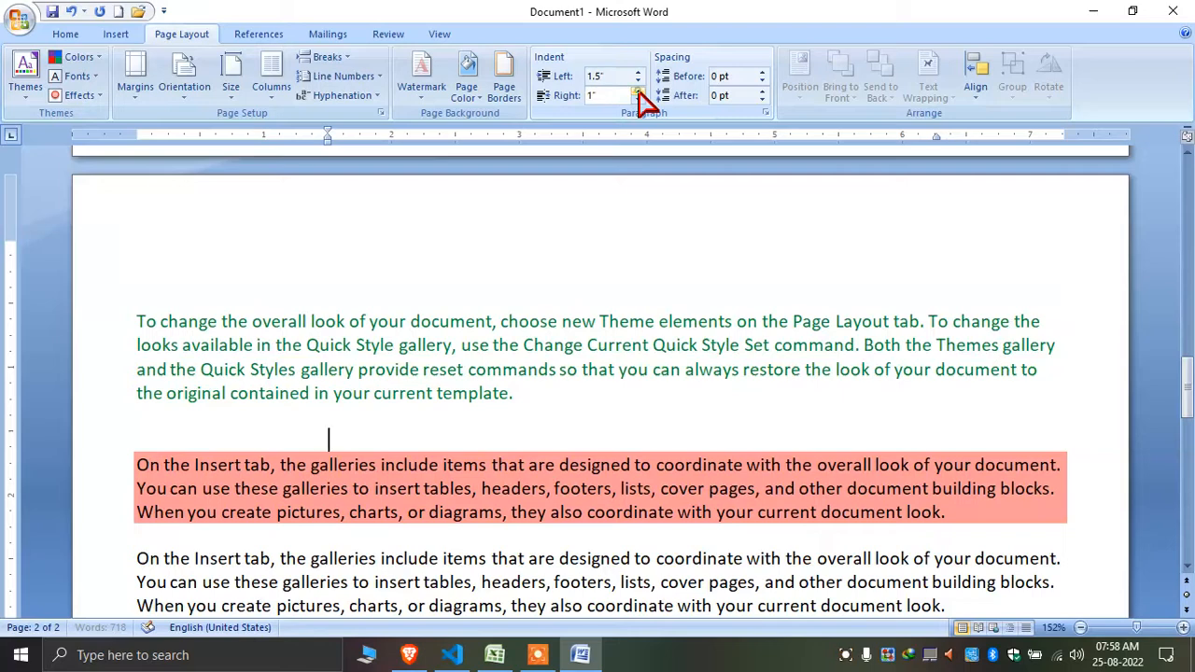
# - Set the green "To change the overall look" paragraph's left indent to 1.1"
pyautogui.click(351, 345)
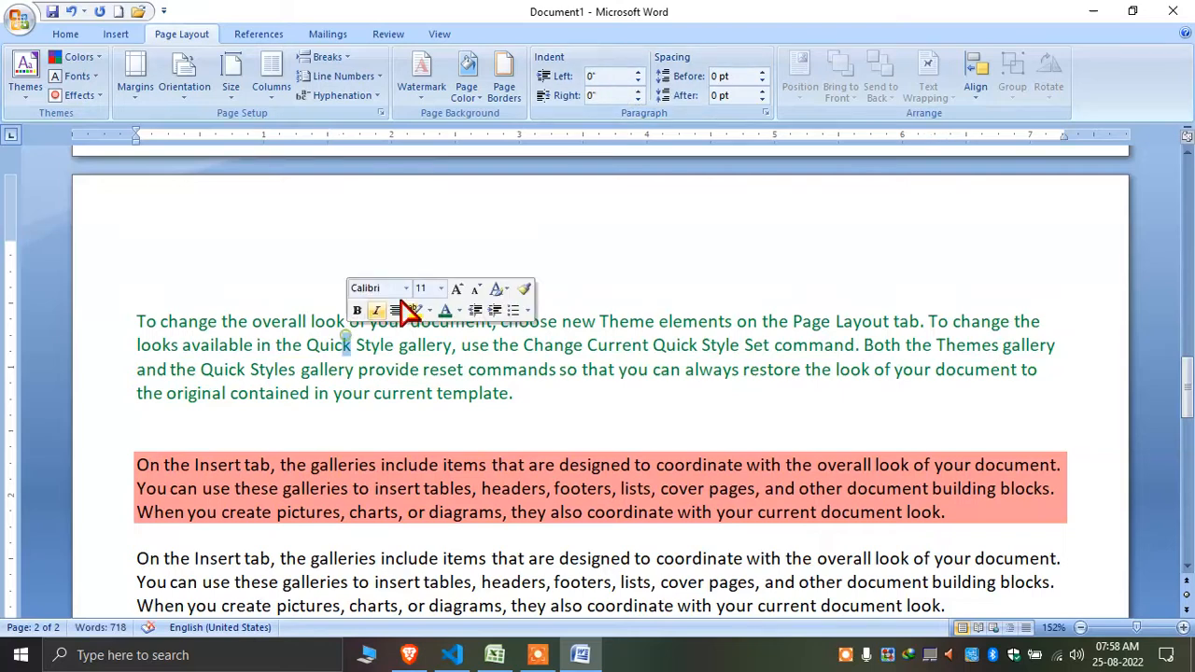
pyautogui.click(638, 73)
pyautogui.click(638, 73)
pyautogui.click(638, 73)
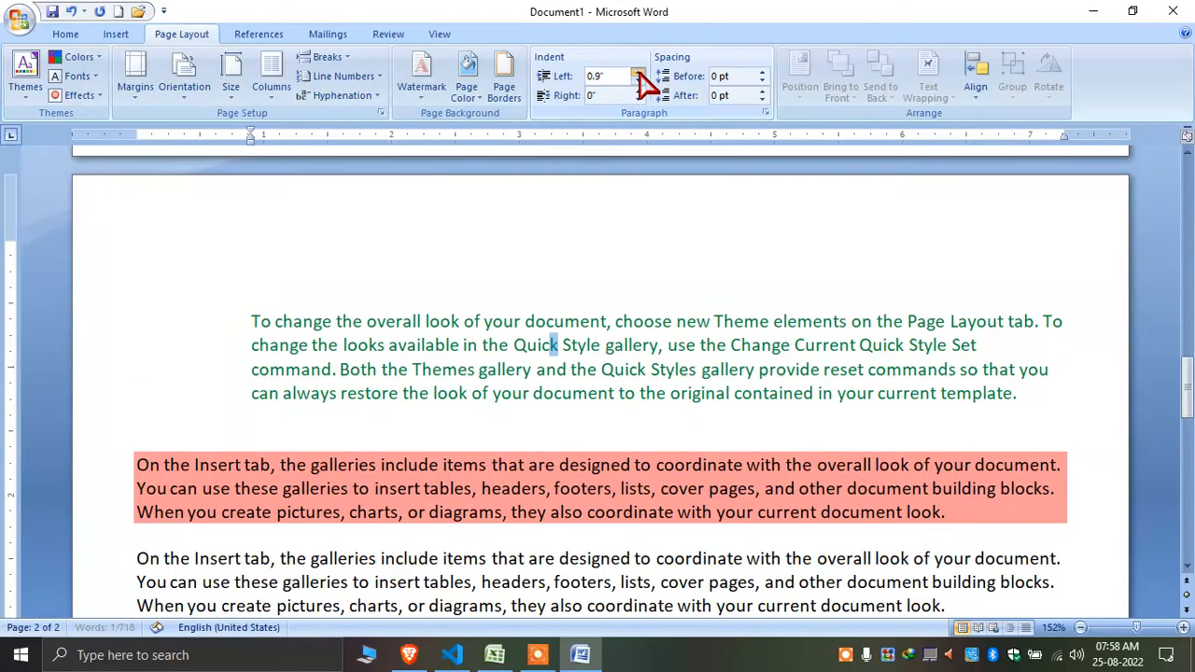
pyautogui.click(638, 73)
pyautogui.click(638, 73)
# - Set the green paragraph's right indent to 1.6"
pyautogui.click(638, 92)
pyautogui.click(639, 93)
pyautogui.click(638, 93)
pyautogui.click(638, 93)
pyautogui.click(639, 93)
pyautogui.click(638, 92)
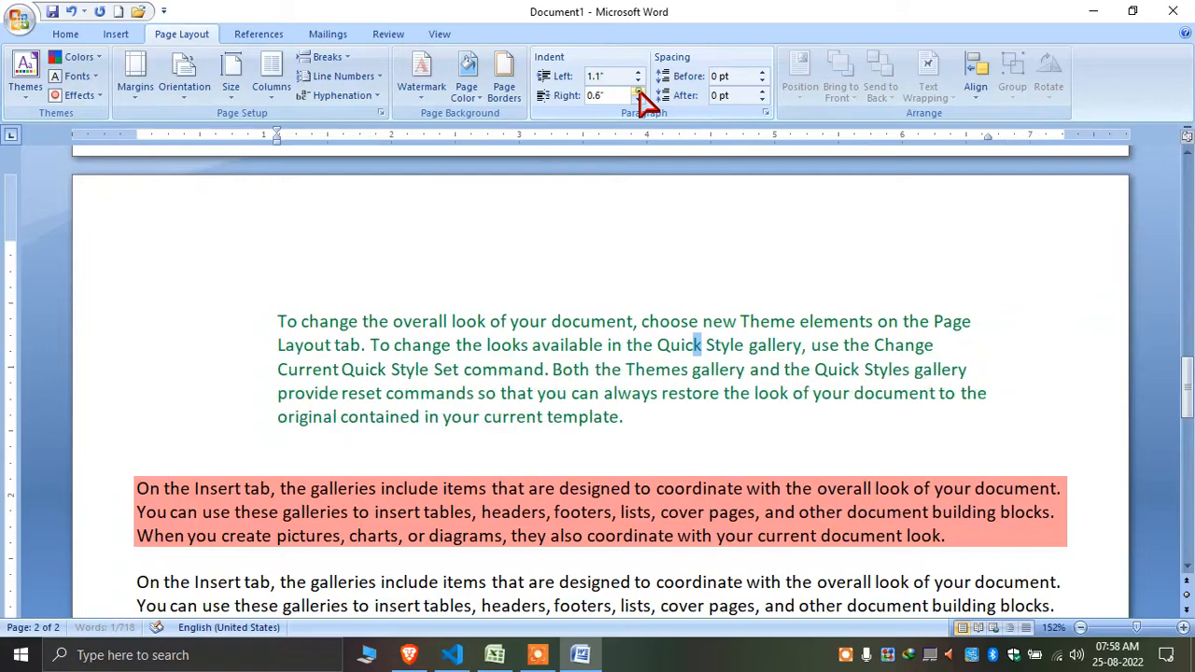
pyautogui.click(639, 92)
pyautogui.click(639, 93)
pyautogui.click(638, 92)
pyautogui.click(638, 92)
pyautogui.click(639, 92)
pyautogui.click(639, 93)
pyautogui.click(639, 93)
pyautogui.click(639, 93)
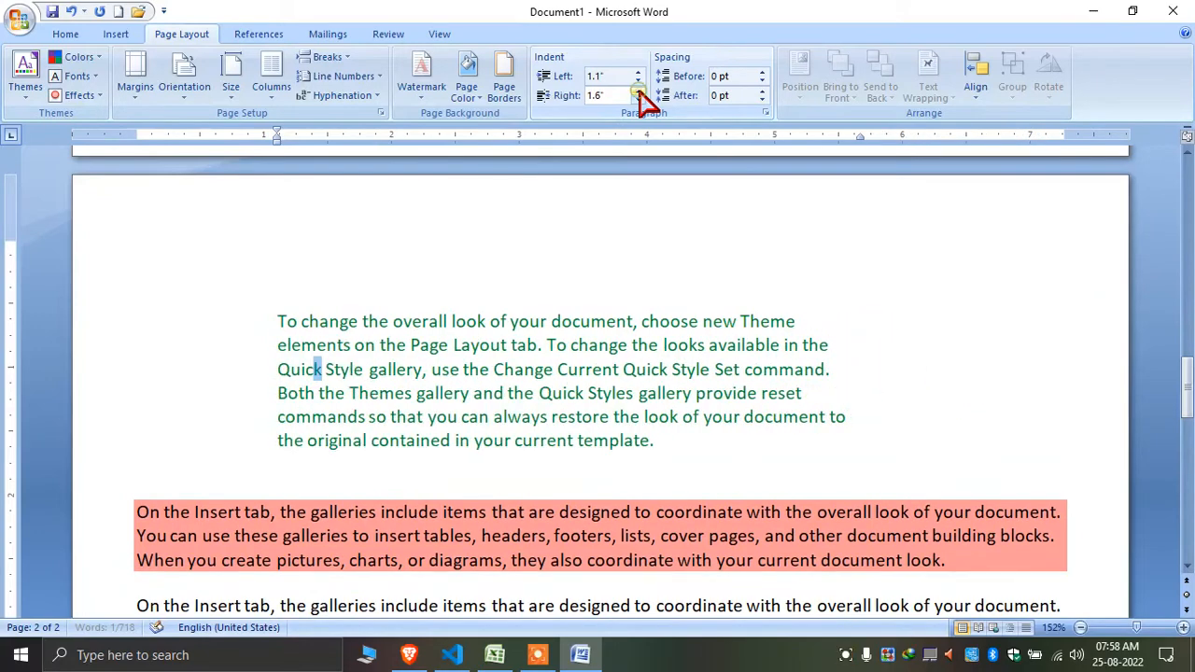
# - Set the spacing before the green paragraph to 42 pt
pyautogui.click(657, 393)
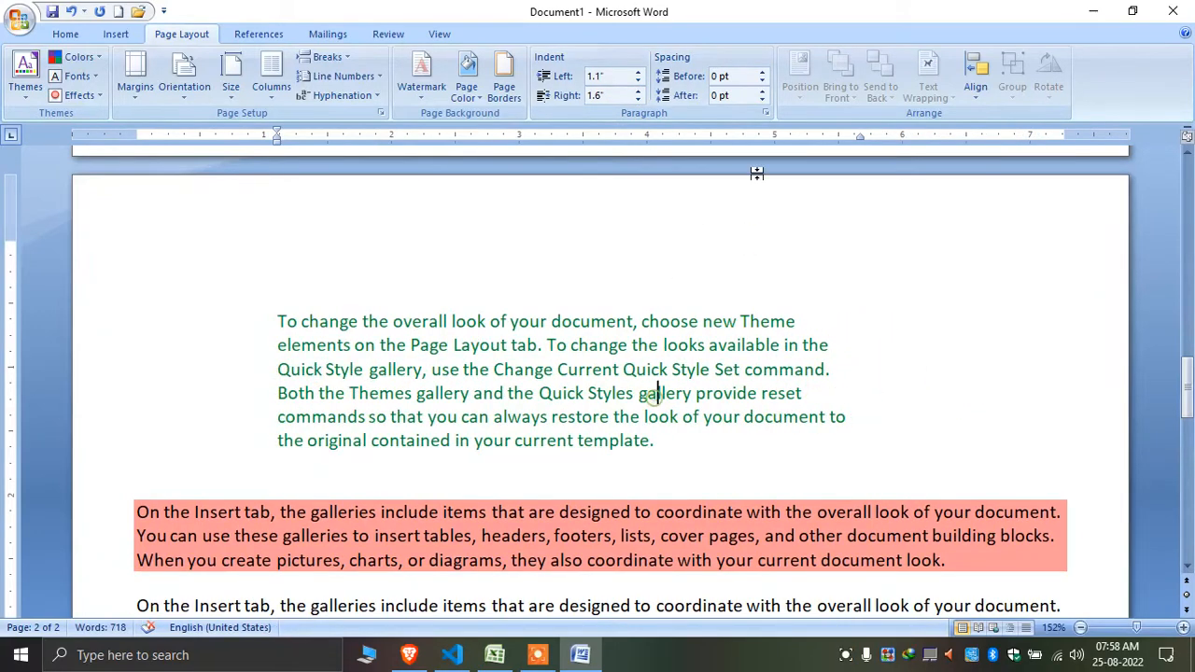
pyautogui.click(762, 72)
pyautogui.click(761, 72)
pyautogui.click(761, 72)
pyautogui.click(761, 71)
pyautogui.click(761, 72)
pyautogui.click(762, 72)
pyautogui.click(762, 72)
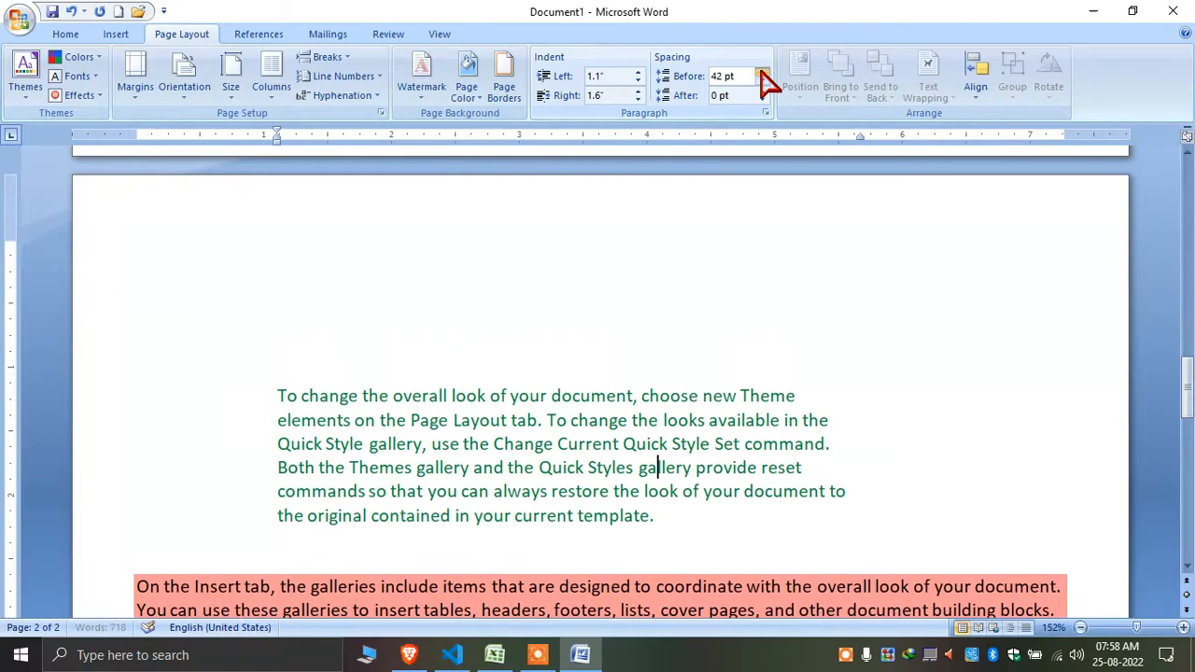
# - Set the spacing before the green "To change the overall look" paragraph to Auto
pyautogui.click(762, 72)
pyautogui.click(761, 81)
pyautogui.click(761, 82)
pyautogui.click(762, 81)
pyautogui.click(761, 81)
pyautogui.click(761, 81)
pyautogui.click(761, 81)
pyautogui.click(762, 81)
pyautogui.click(762, 81)
# - Set the spacing after the green paragraph to 36 pt
pyautogui.click(762, 91)
pyautogui.click(761, 90)
pyautogui.click(762, 90)
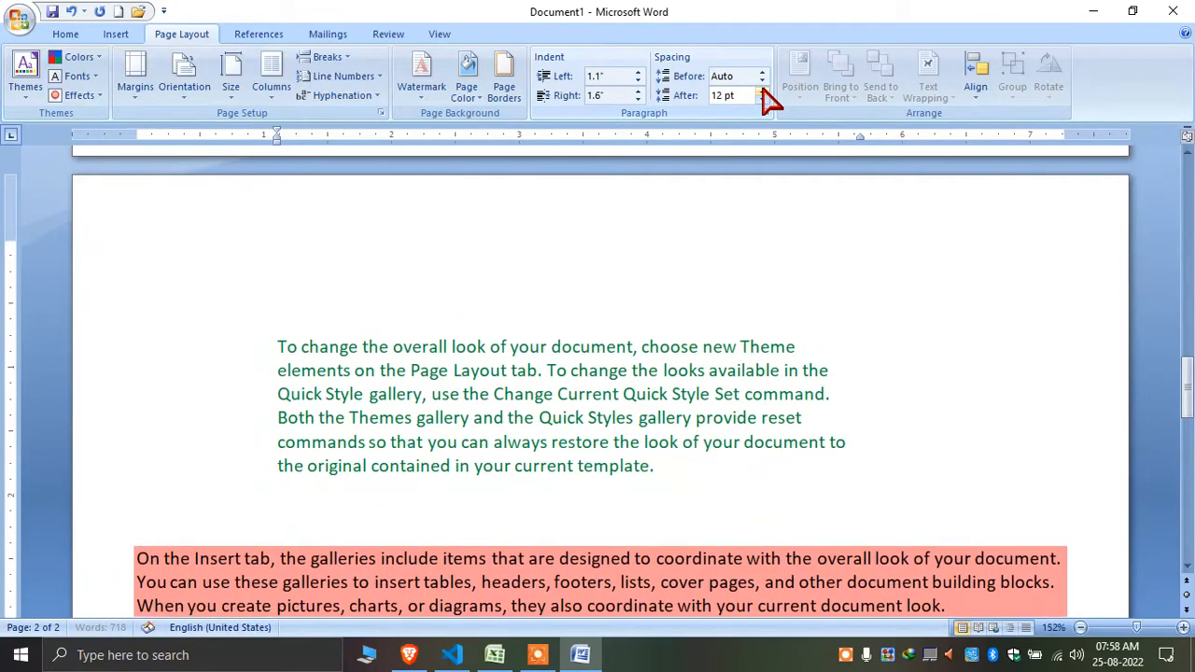
pyautogui.click(761, 90)
pyautogui.click(761, 90)
pyautogui.click(762, 90)
pyautogui.scroll(-4, 618, 429)
pyautogui.scroll(8, 619, 432)
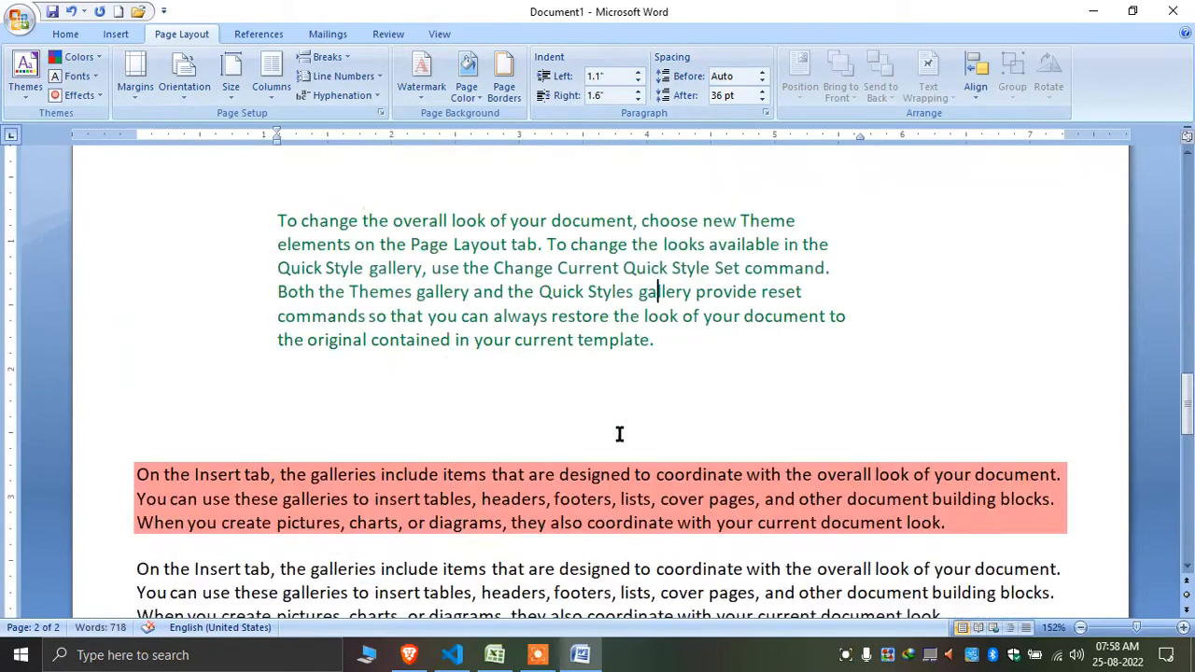
# - Move the rounded rectangle on page 1 right and slightly up, into the last lines of the first paragraph
pyautogui.click(889, 345)
pyautogui.scroll(1, 846, 230)
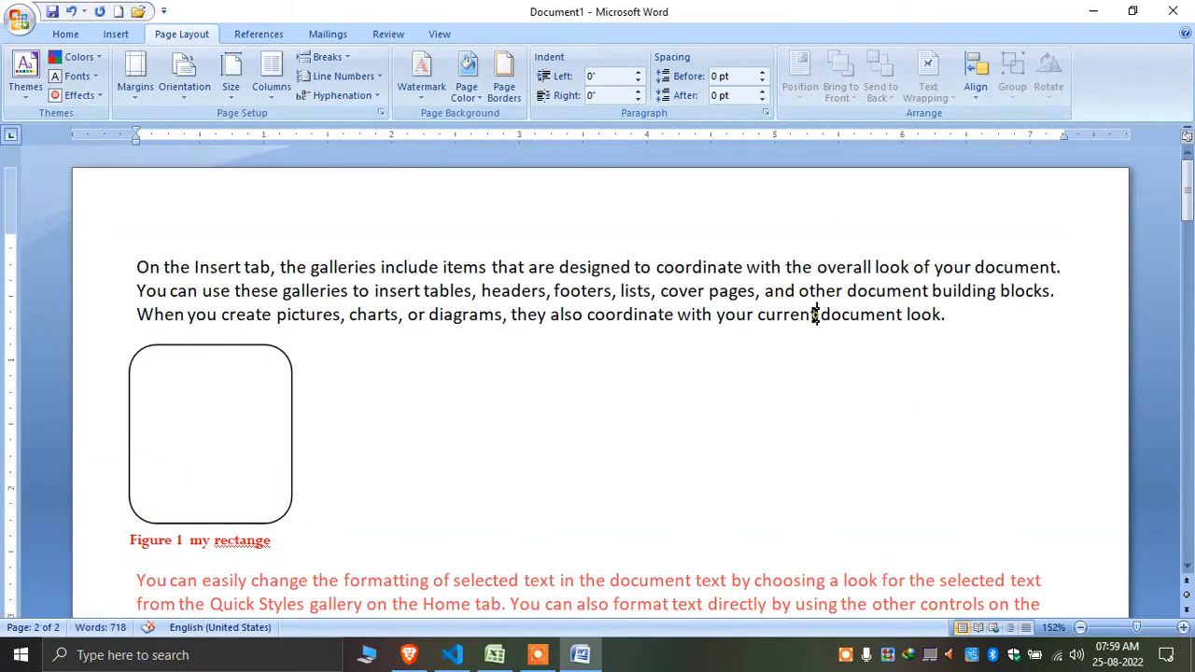
pyautogui.click(214, 410)
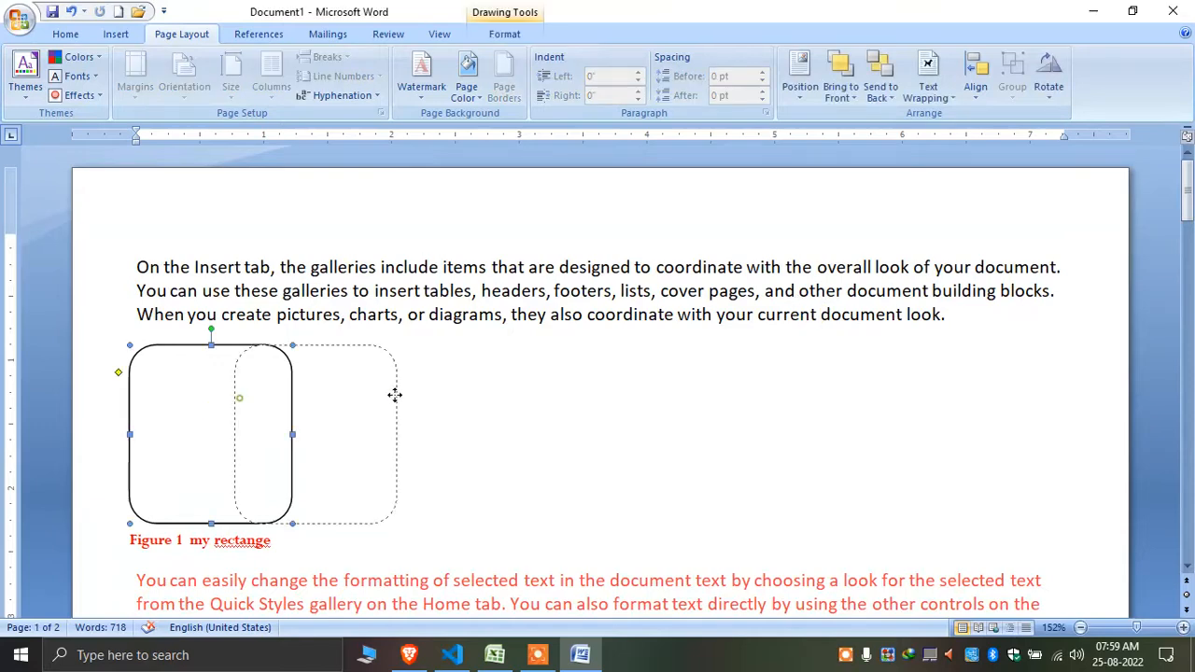
pyautogui.moveTo(488, 368); pyautogui.dragTo(391, 368)
# - Examine the position presets for the selected rounded rectangle and compare the arrange commands among the page layout and drawing format tools
pyautogui.click(800, 73)
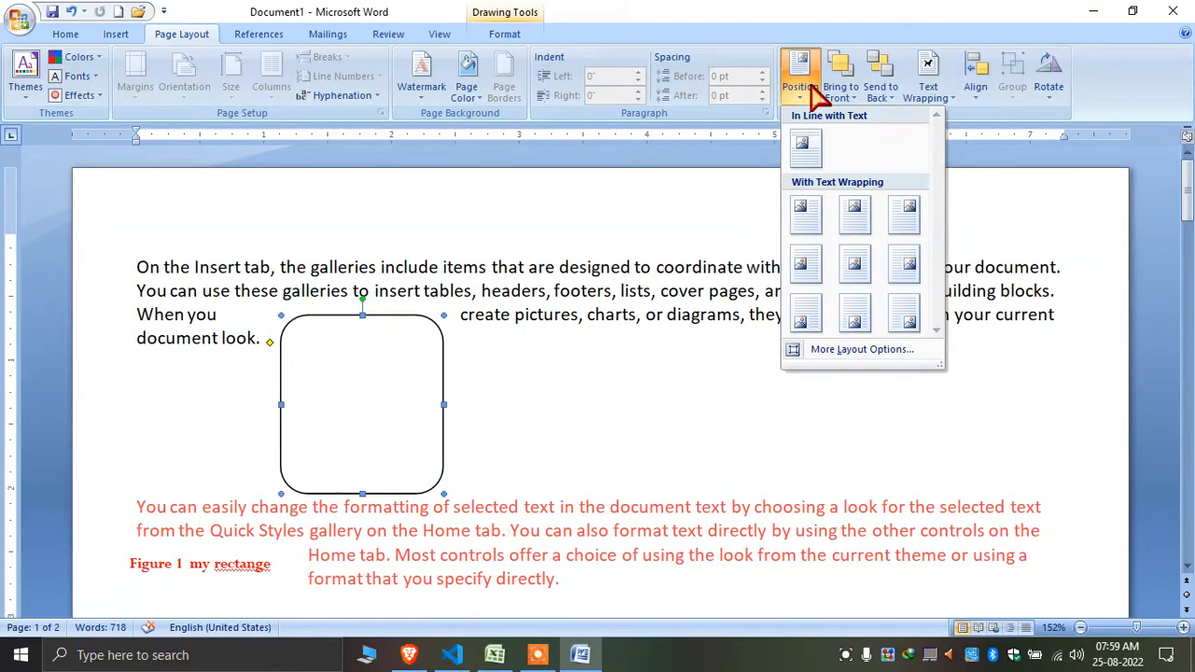
pyautogui.click(117, 35)
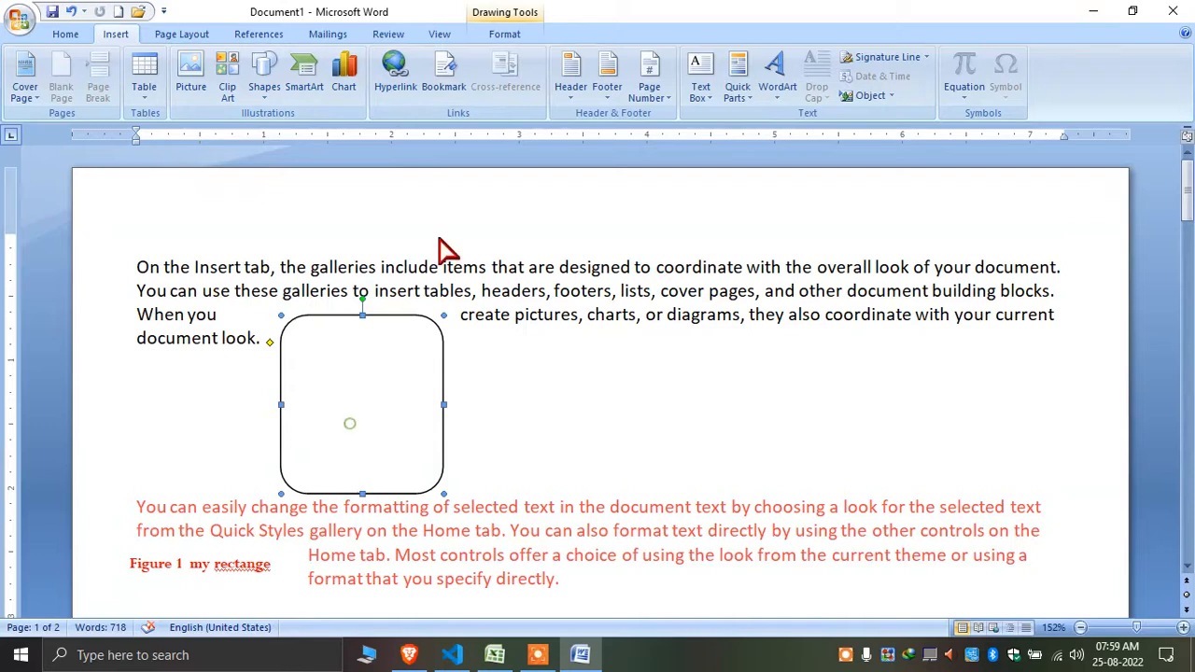
pyautogui.click(181, 36)
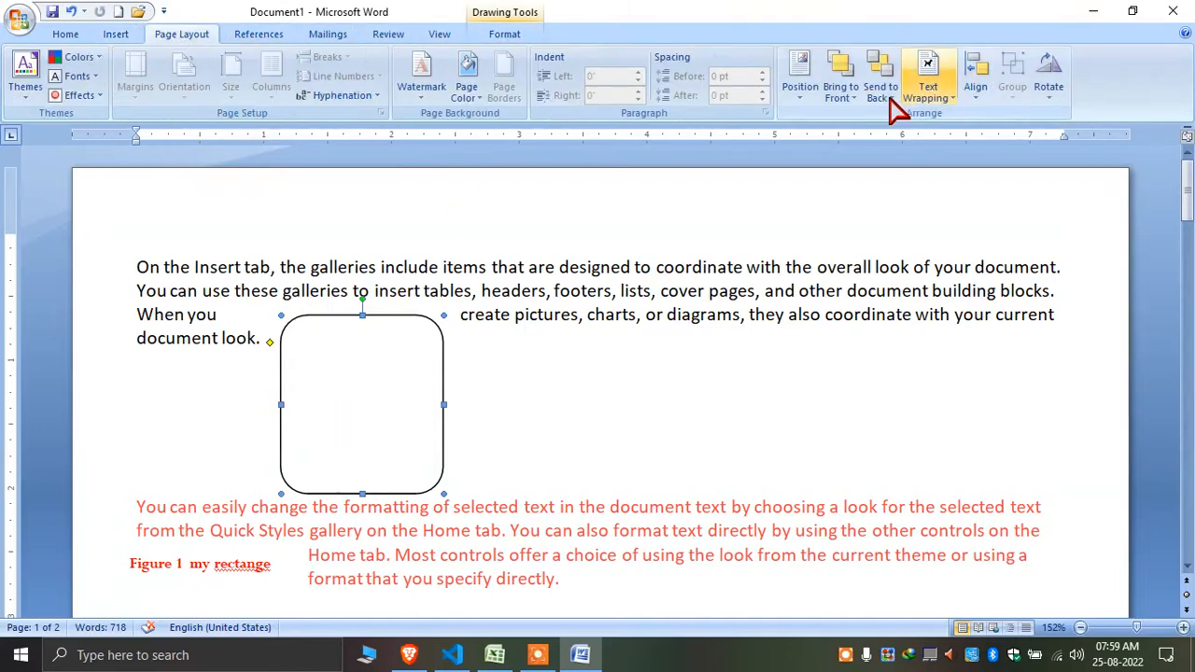
pyautogui.click(508, 35)
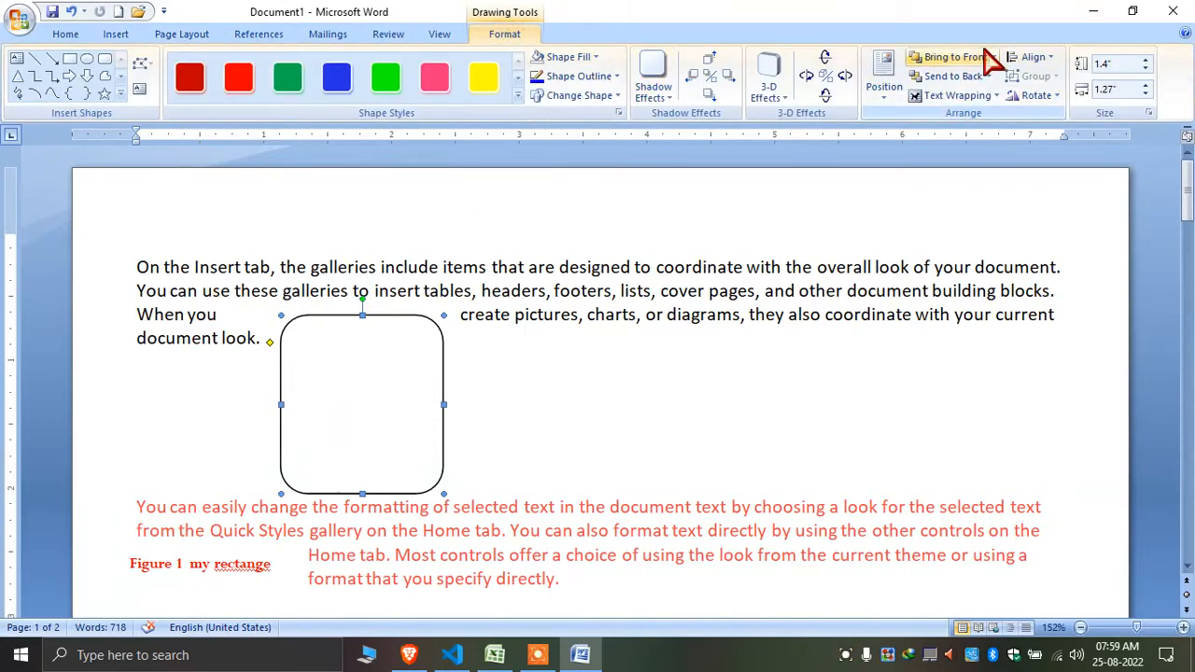
pyautogui.click(181, 35)
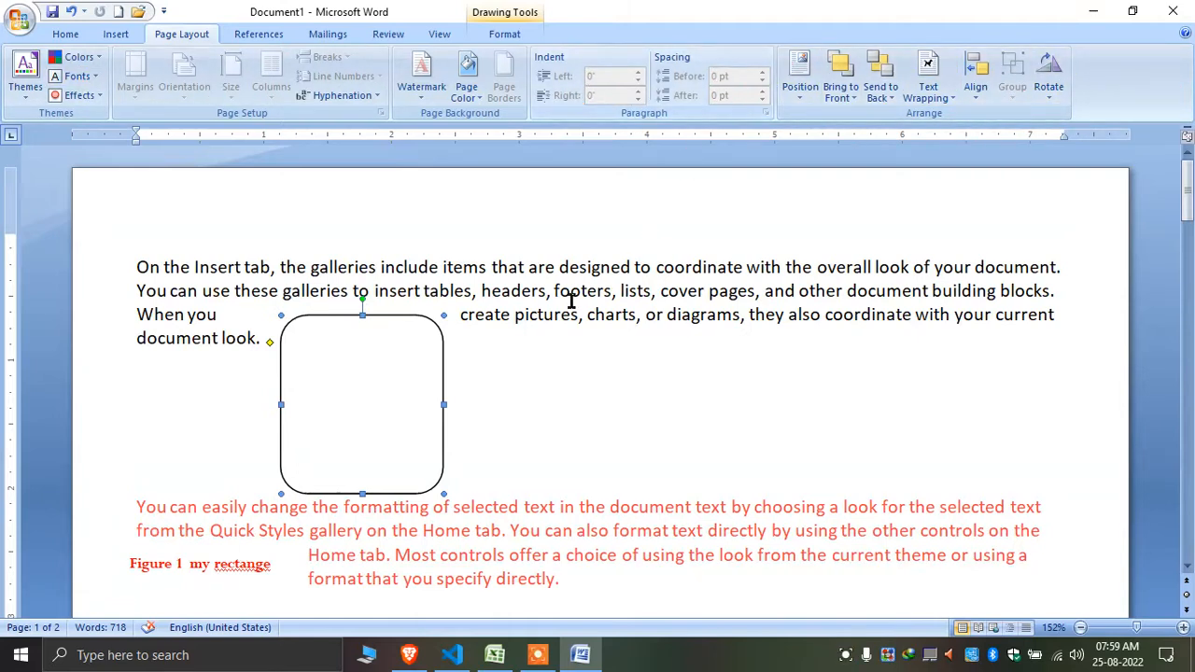
pyautogui.click(114, 36)
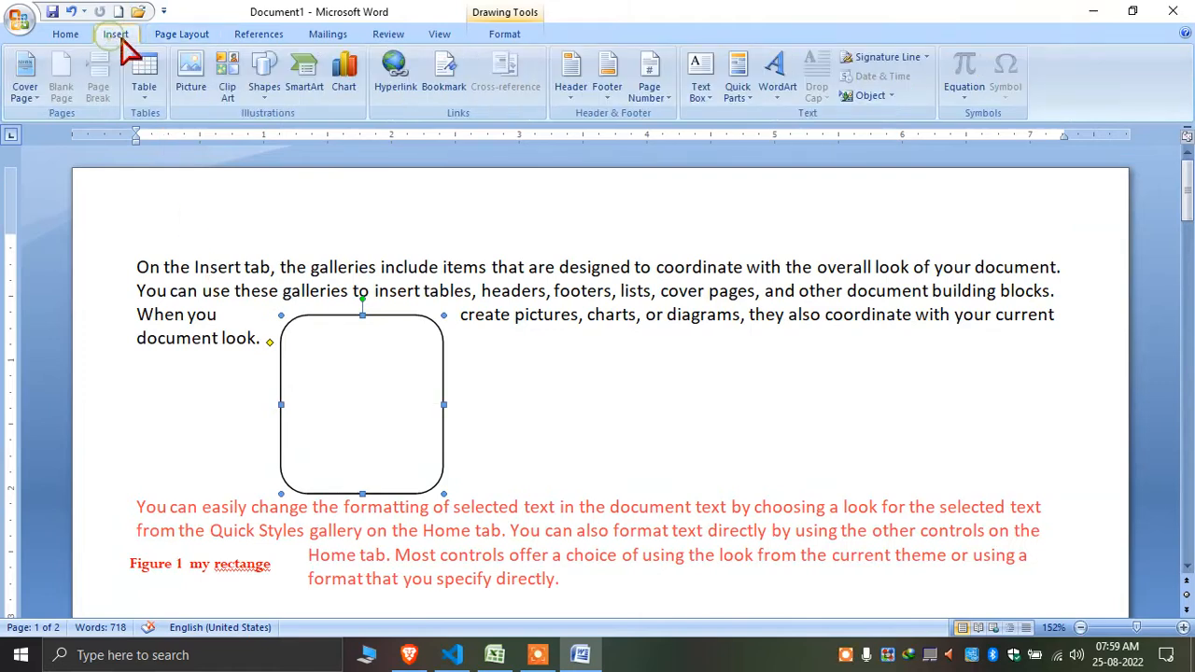
pyautogui.click(186, 36)
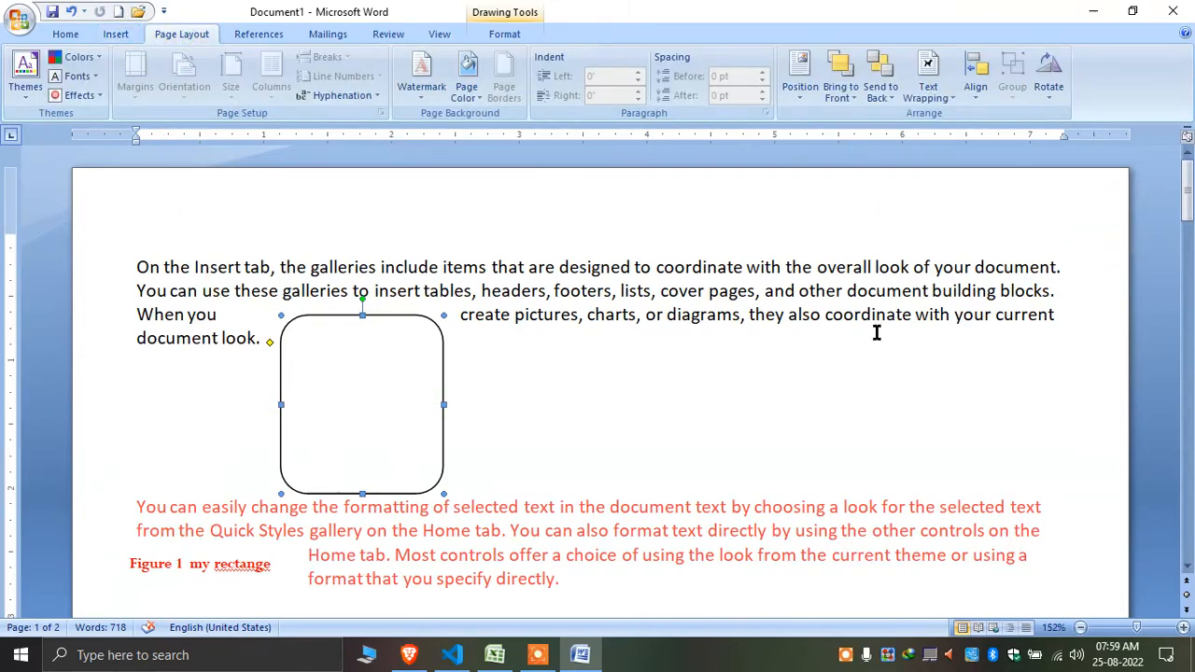